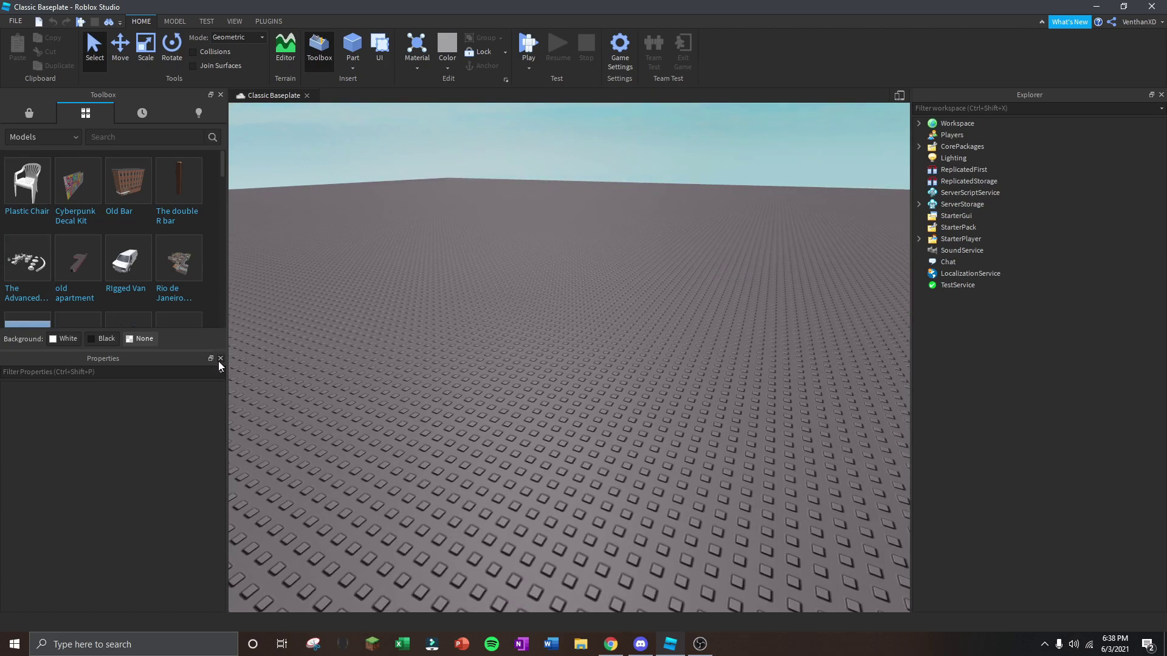
Hide the object properties and browse the available models in the Toolbox inventory.
left_click(220, 359)
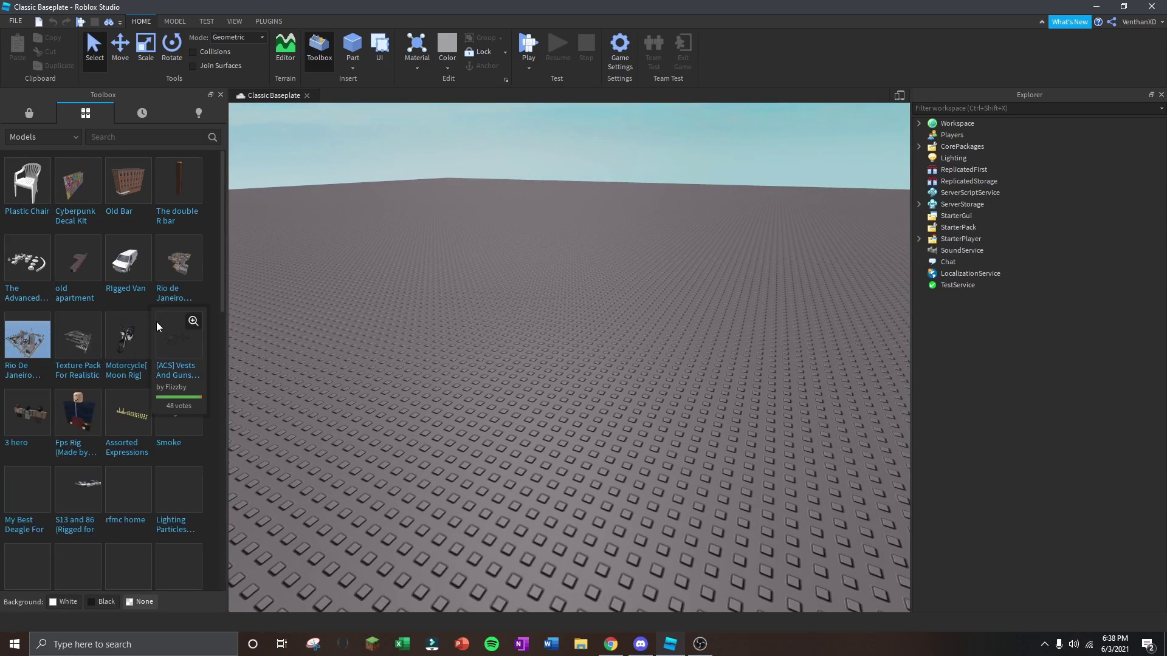
scroll(155, 322, "down", 2)
scroll(432, 319, "down", 2)
right_click_drag(432, 319, 432, 319)
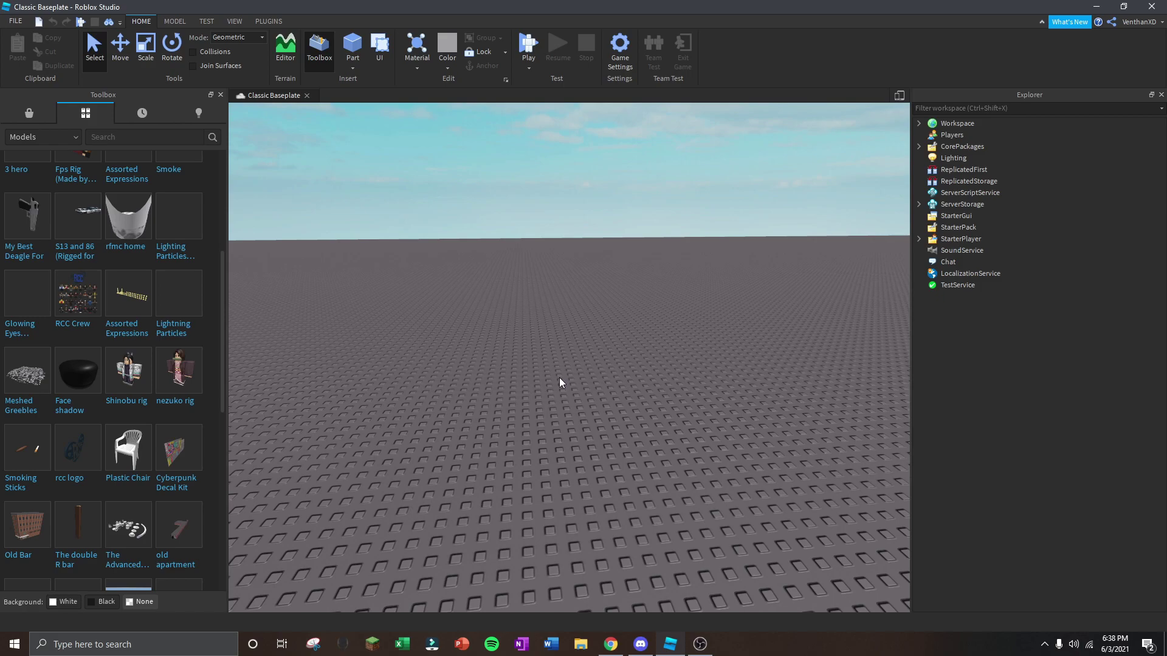
scroll(177, 436, "down", 3)
scroll(461, 474, "up", 3)
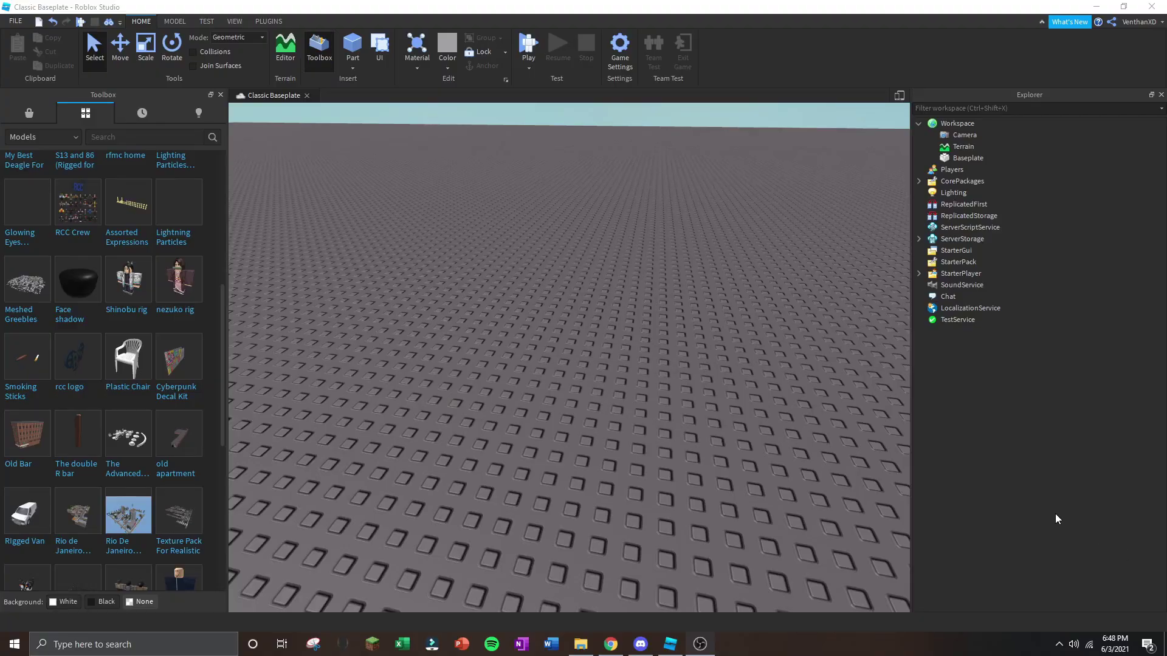
Insert a block part on the baseplate and scale it into a tall, narrow pillar.
right_click_drag(685, 370, 648, 355)
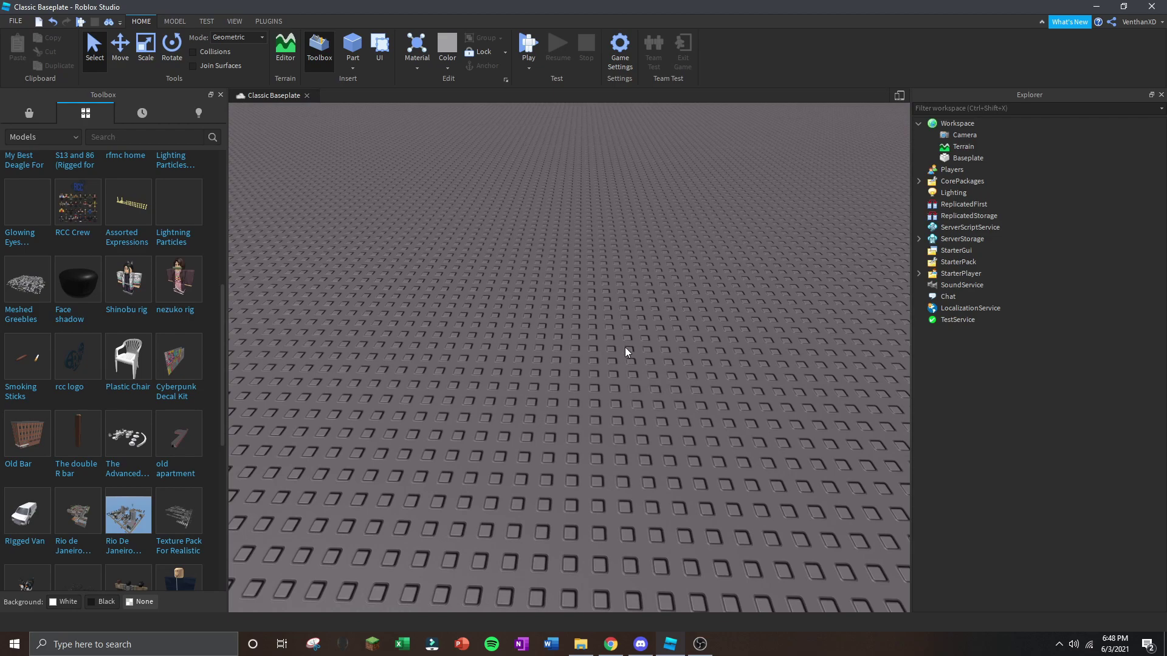
left_click(353, 49)
right_click_drag(525, 296, 526, 298)
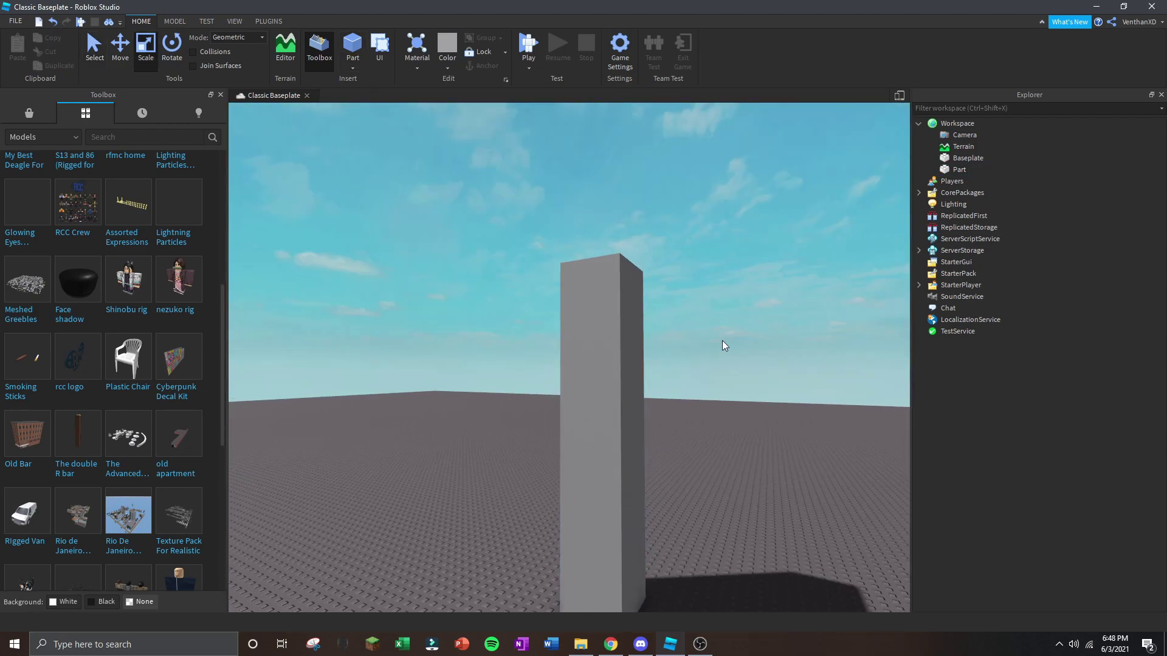
left_click(619, 404)
right_click_drag(620, 404, 581, 475)
left_click_drag(579, 409, 565, 404, "shift")
scroll(652, 310, "down", 2)
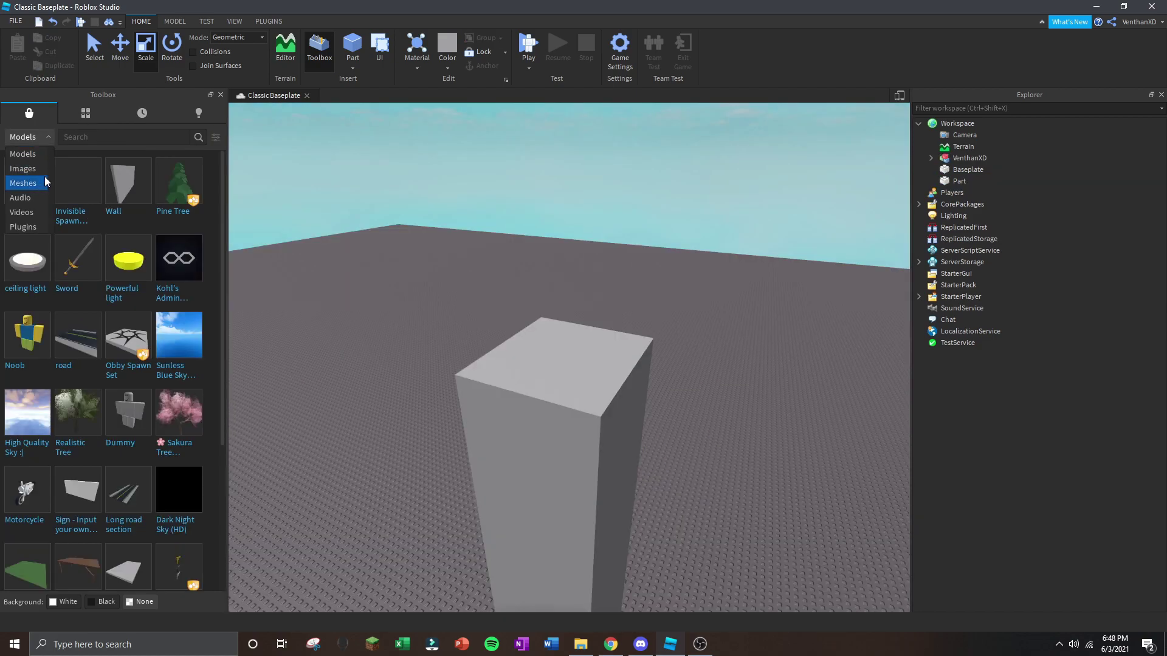
Search the Toolbox meshes for "pyramid" and scale a pyramid to cap the pillar, coloured brown to match.
left_click(45, 181)
left_click(82, 137)
type("tr")
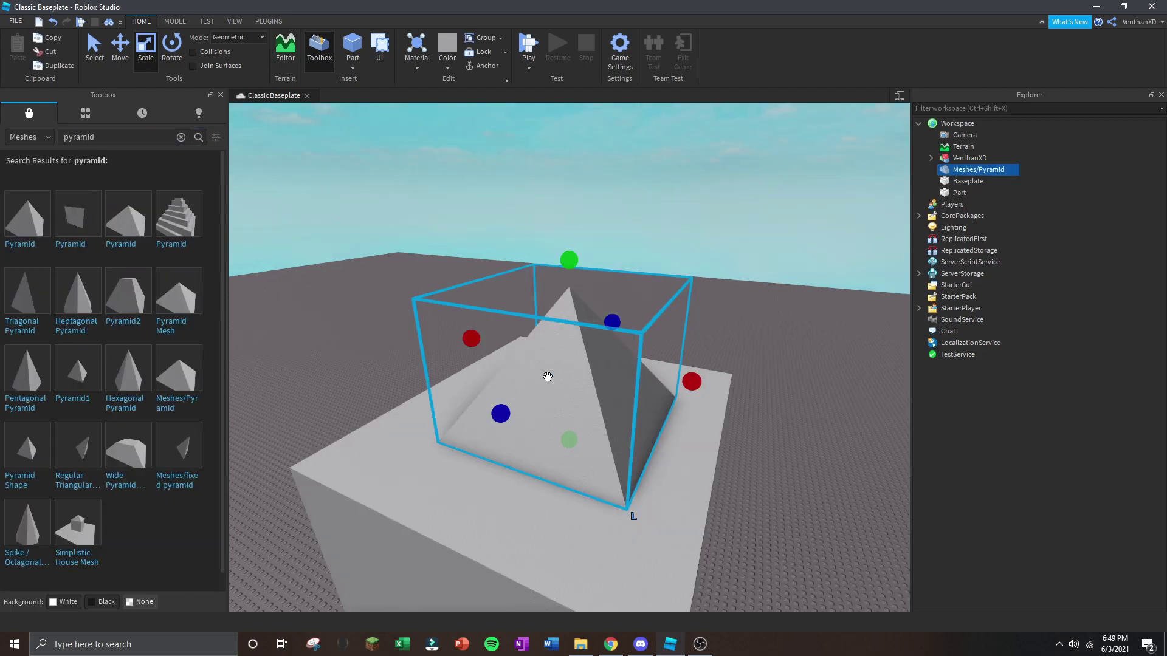
left_click_drag(504, 410, 425, 476)
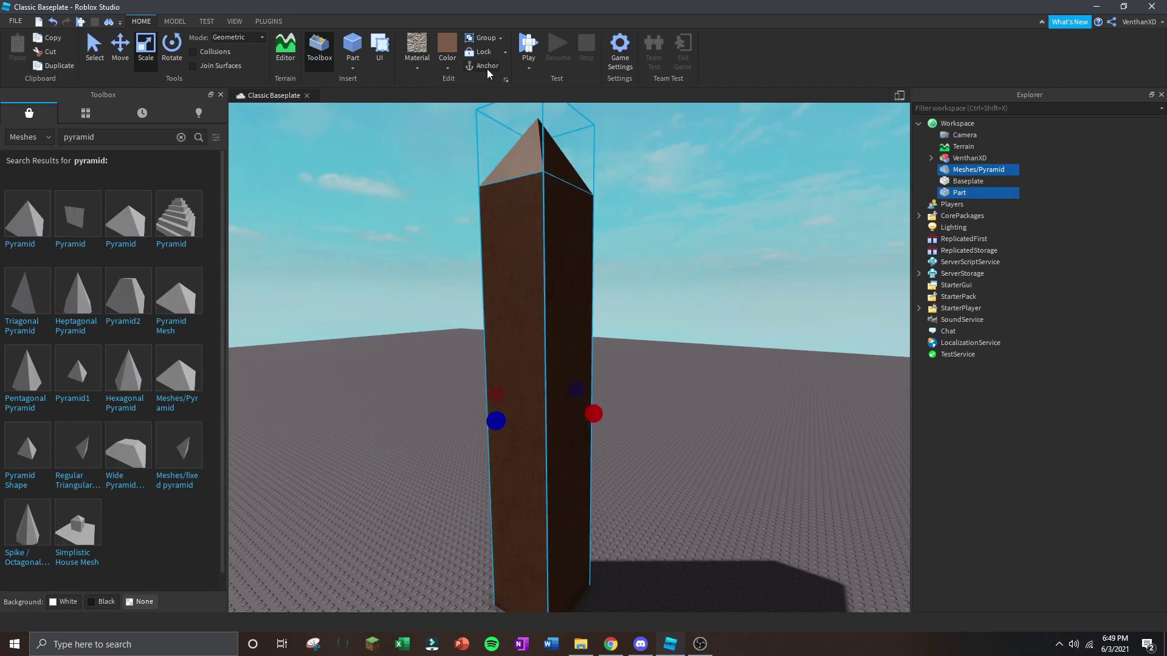
left_click(644, 183)
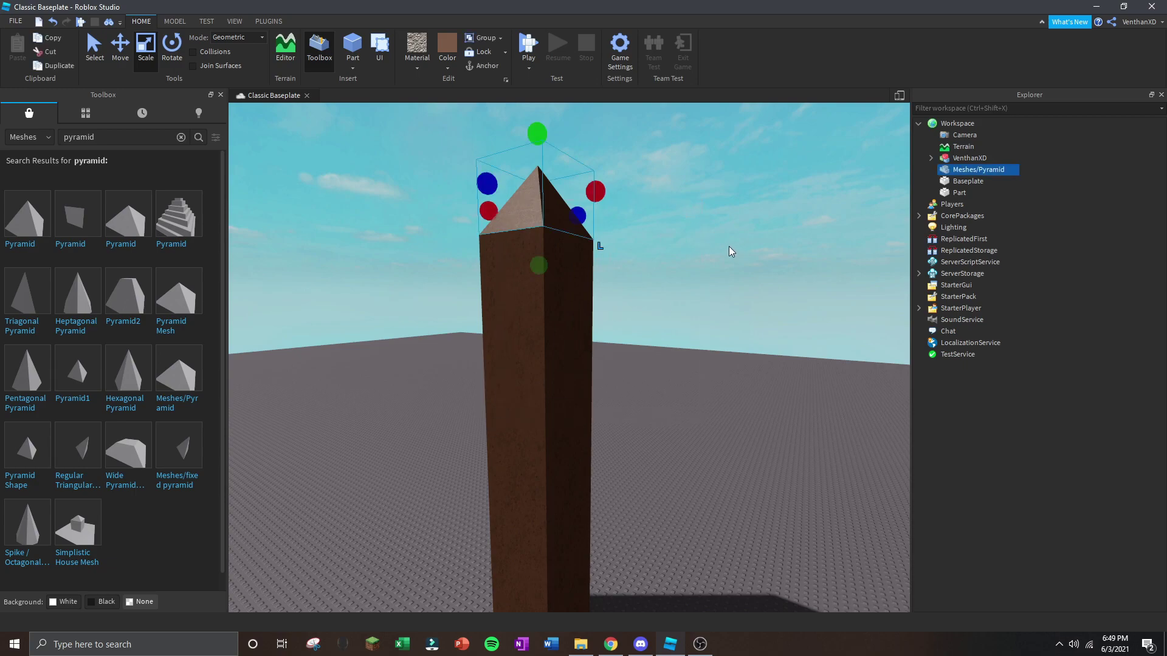
left_click(445, 54)
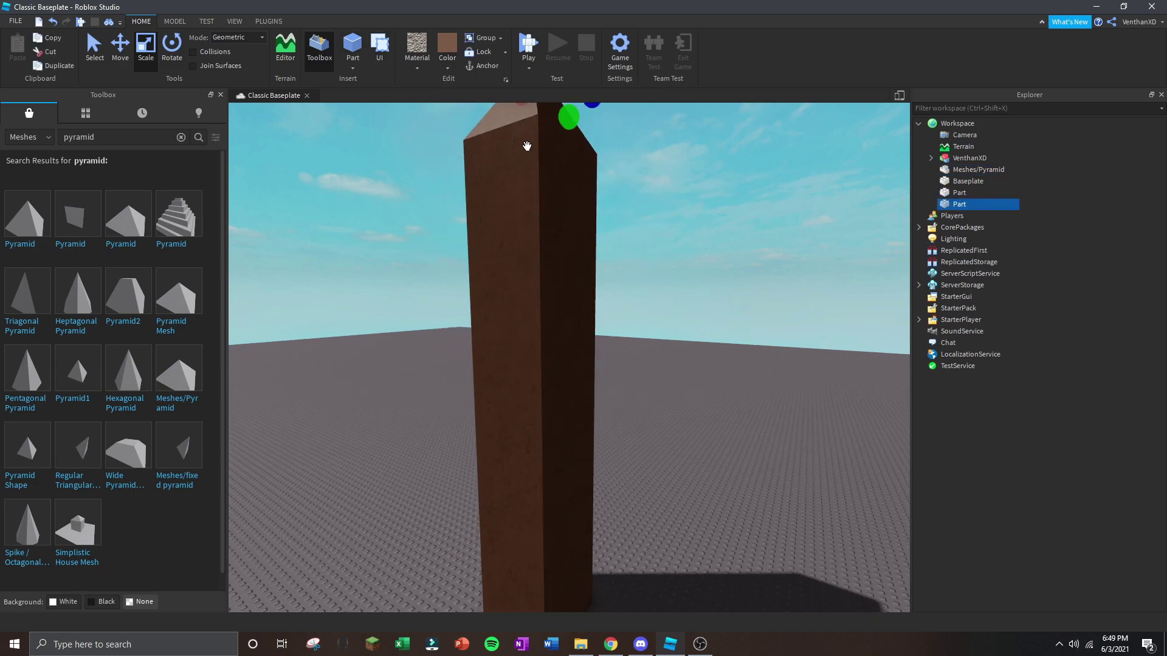
Place a small brown block against the upper face of the pillar.
right_click_drag(518, 148, 514, 125)
key("a")
left_click_drag(563, 185, 562, 317)
key("r")
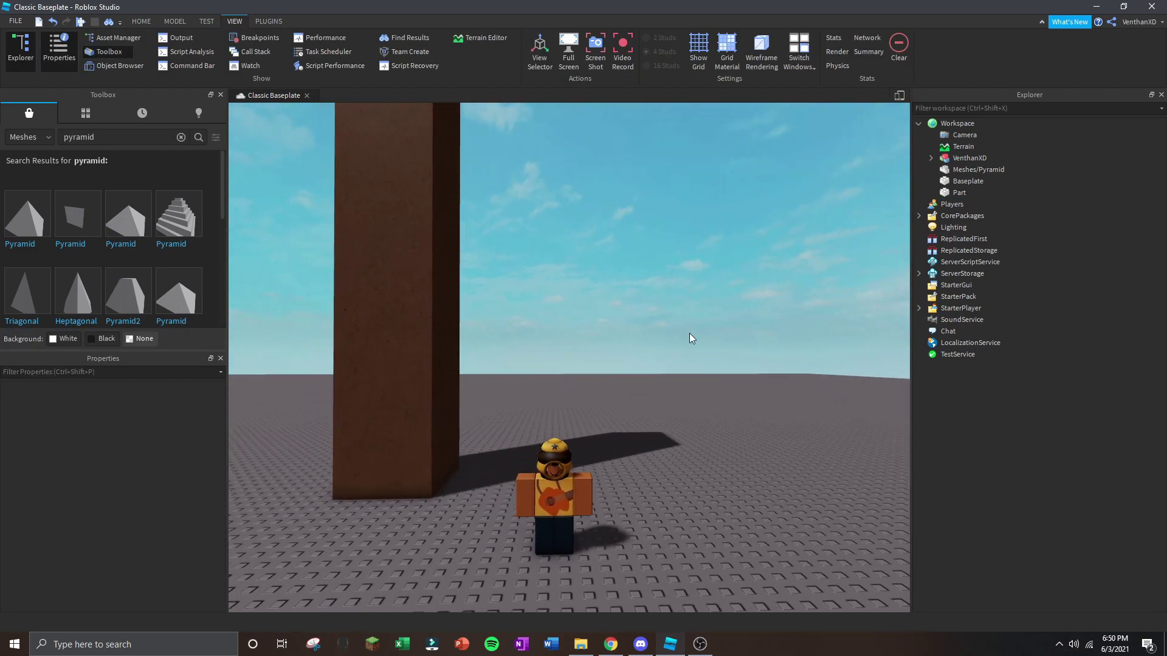
right_click_drag(689, 333, 680, 365)
key("w")
key("a")
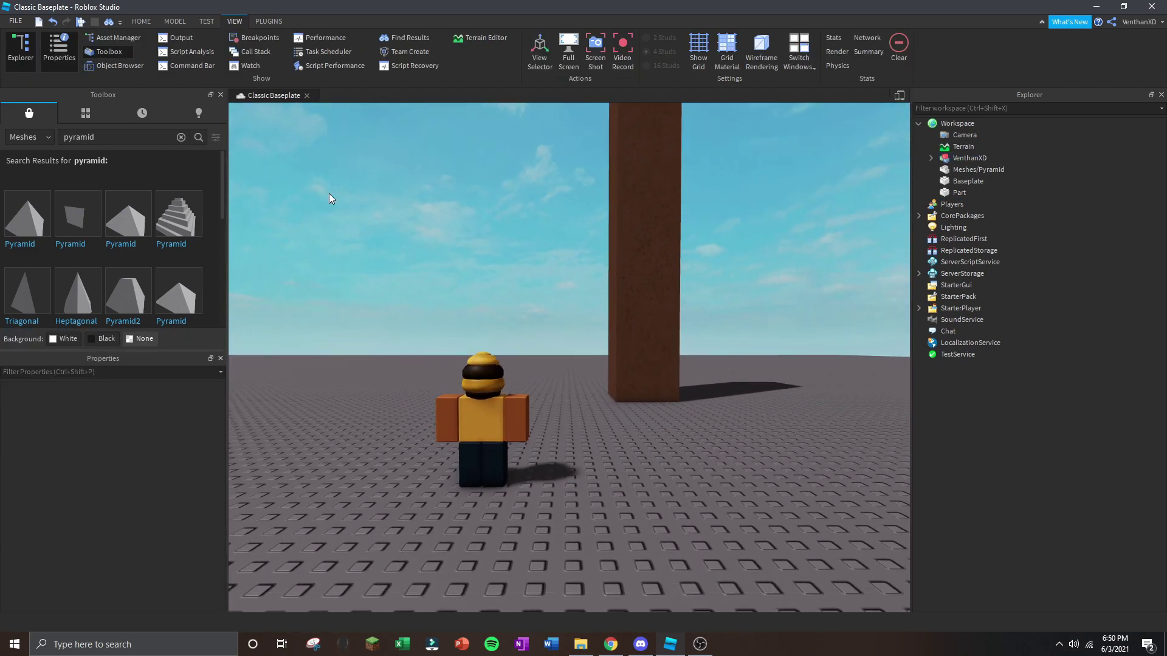
Show the My Models inventory in the Toolbox.
left_click(99, 112)
key("w")
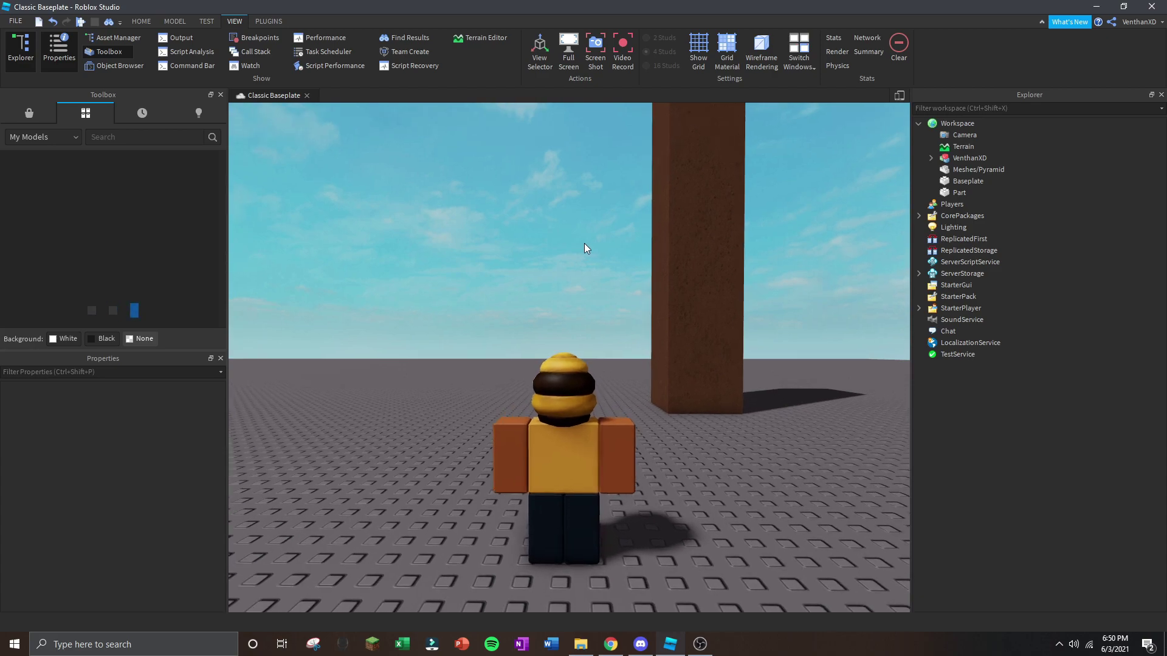
key("e")
right_click_drag(585, 243, 585, 243)
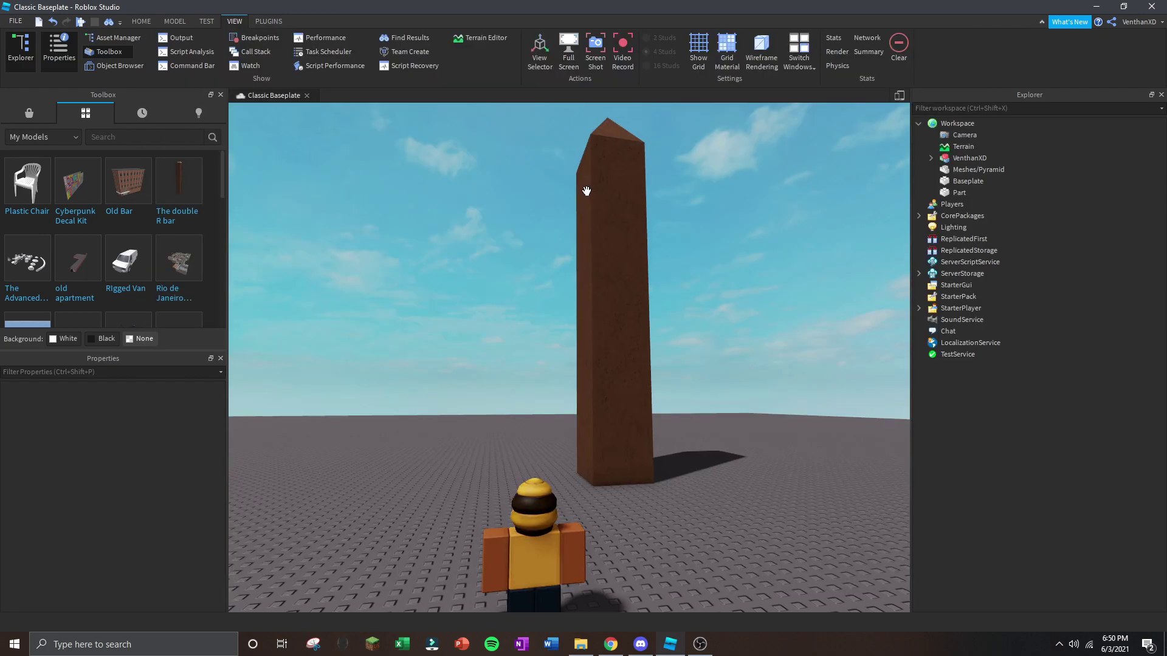
key("w")
right_click_drag(587, 191, 636, 271)
key("s")
right_click_drag(630, 508, 639, 516)
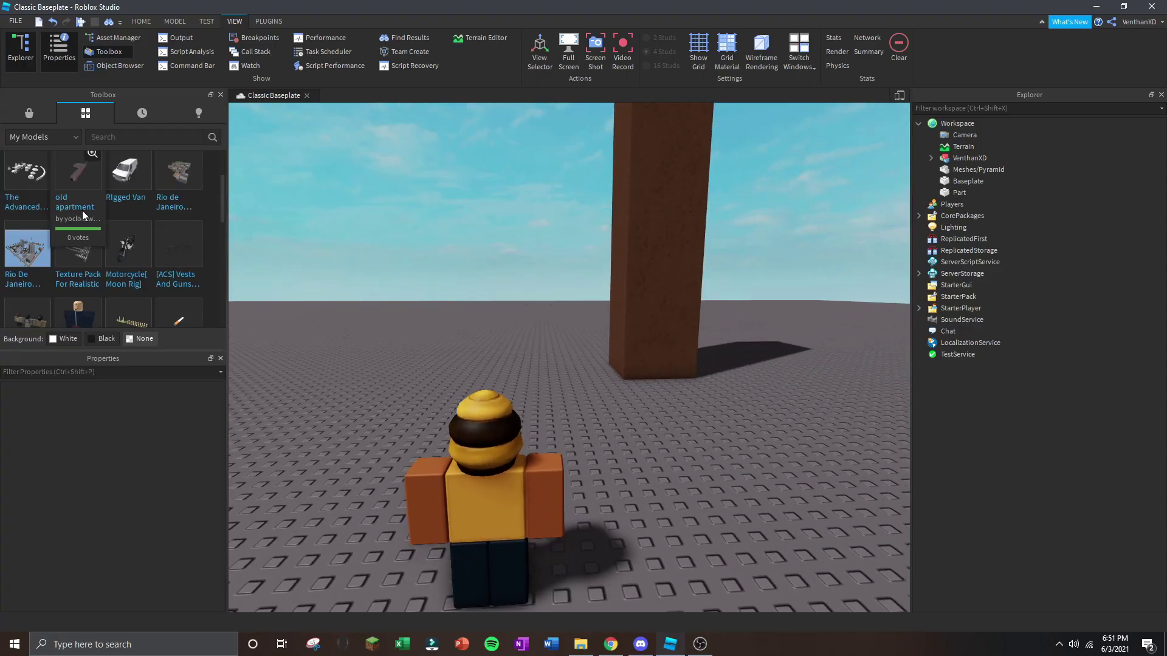
Browse My Models and insert the Time Skip AOT Friends character set into the workspace.
scroll(150, 202, "down", 3)
scroll(142, 248, "down", 8)
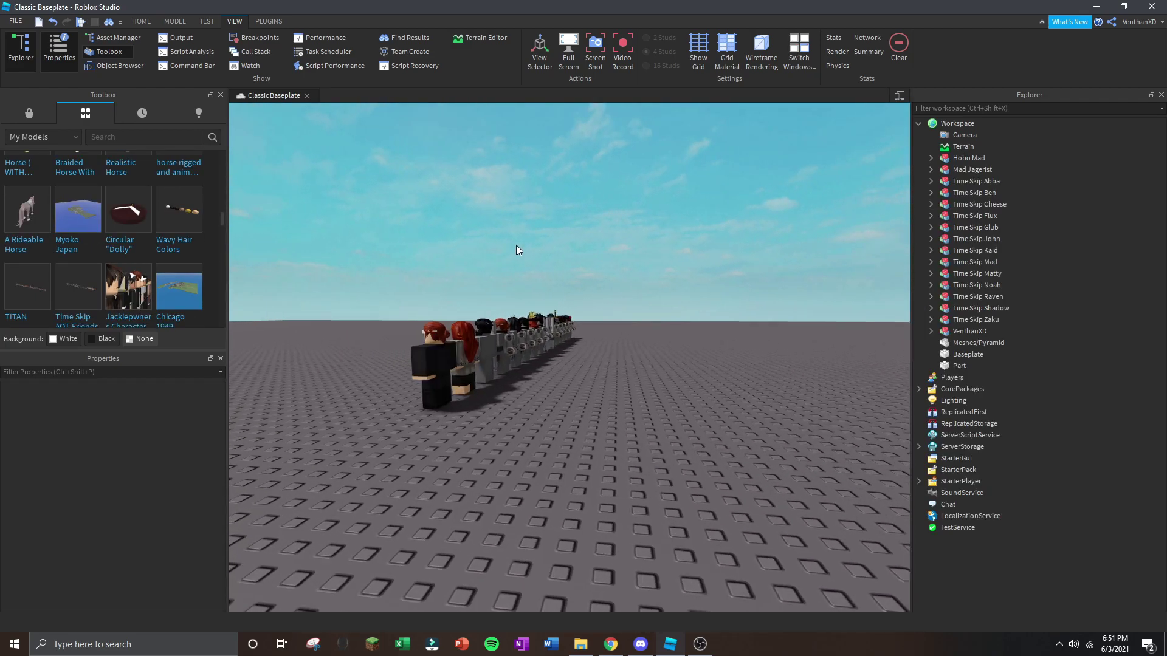
key("d")
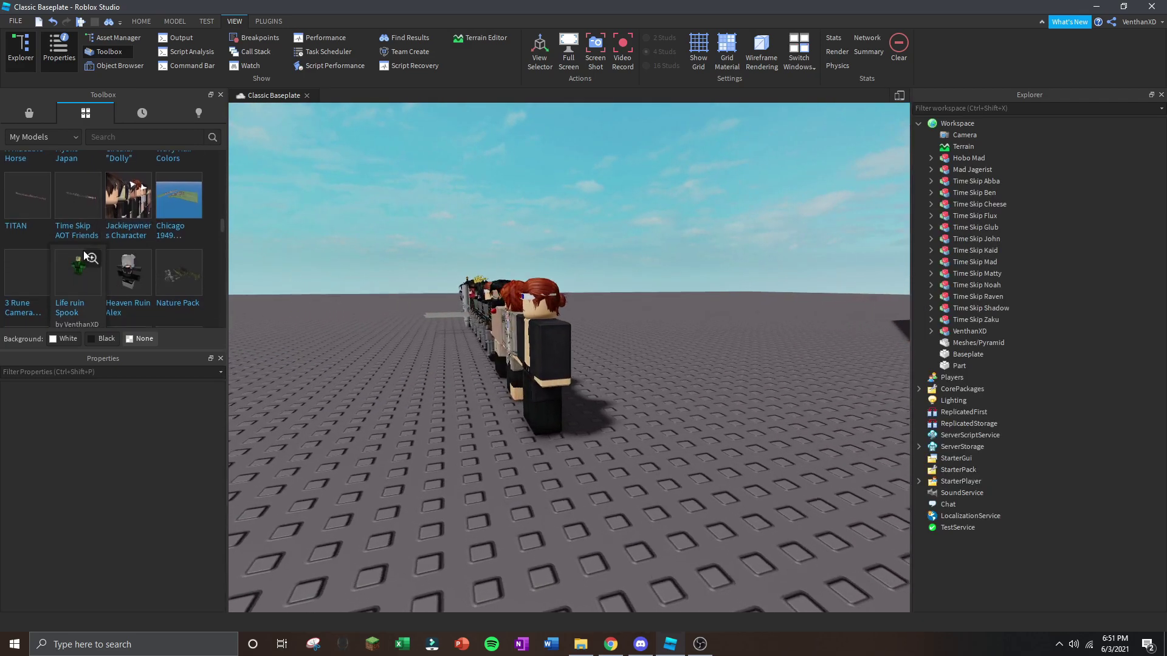
Examine the faces and outfits of the inserted Time Skip characters from the front of the row.
key("a")
key("w")
key("e")
right_click_drag(319, 287, 333, 274)
key("w")
key("a")
right_click_drag(504, 227, 511, 229)
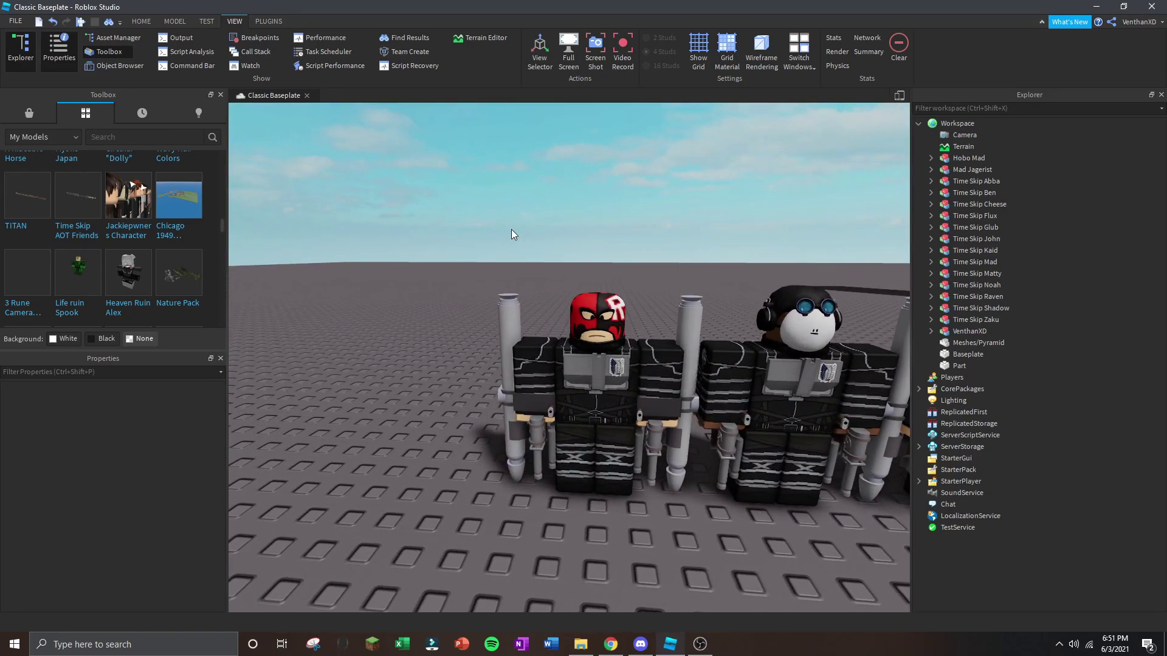
left_click(598, 504)
left_click(581, 574)
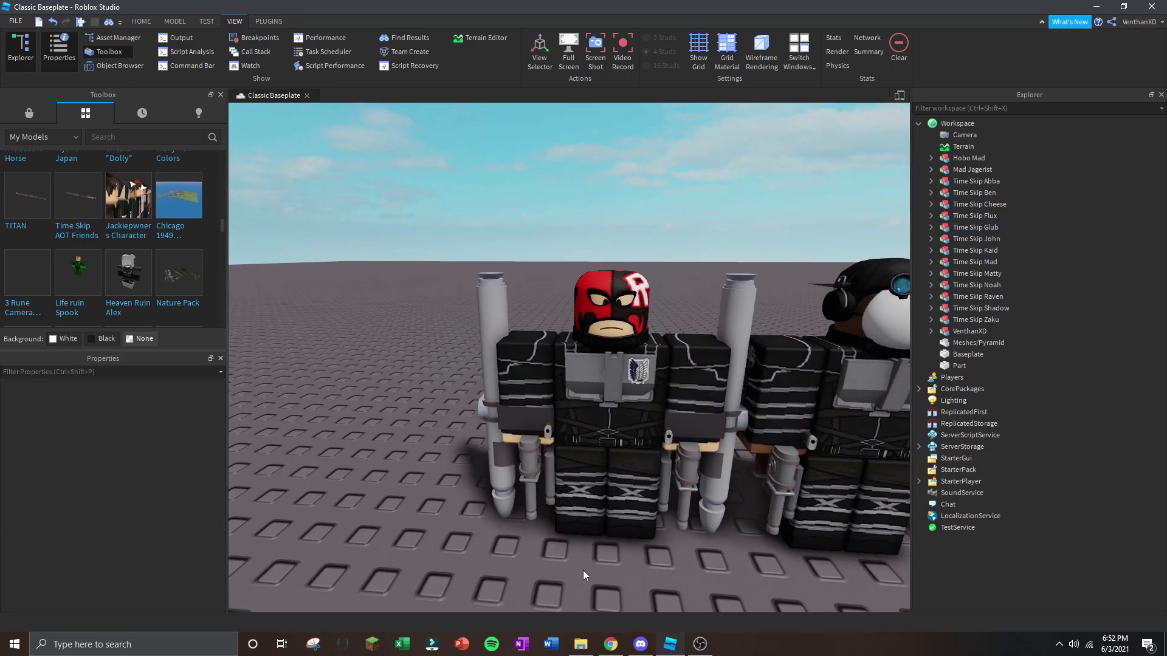
key("d")
left_click(526, 401)
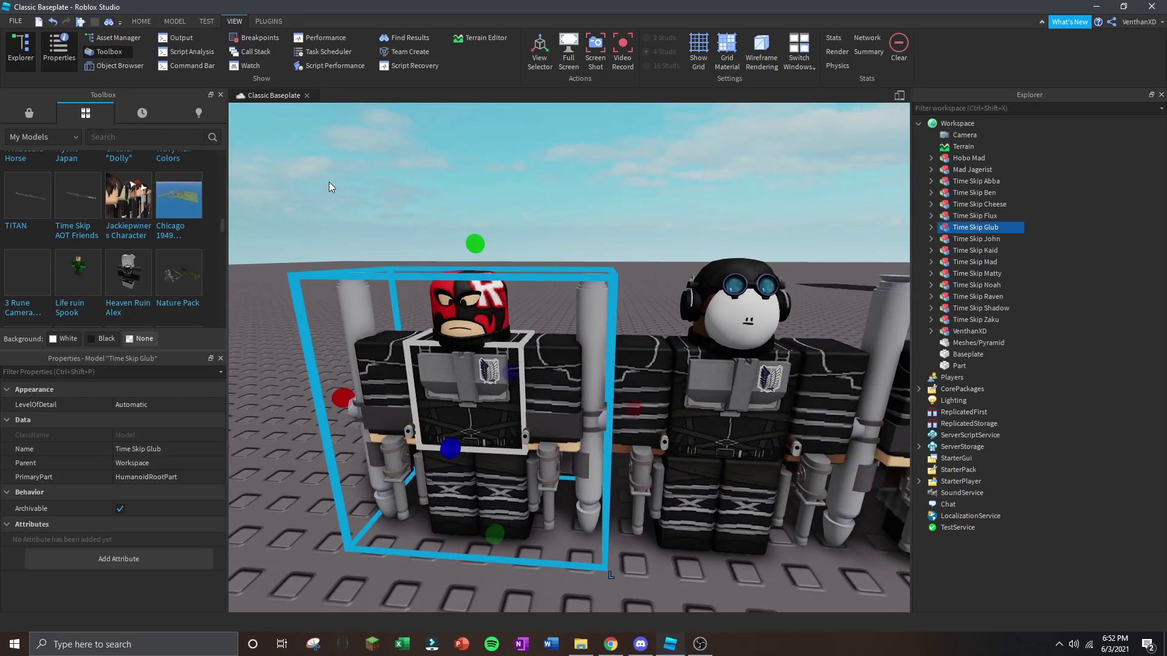
left_click(526, 152)
key("d")
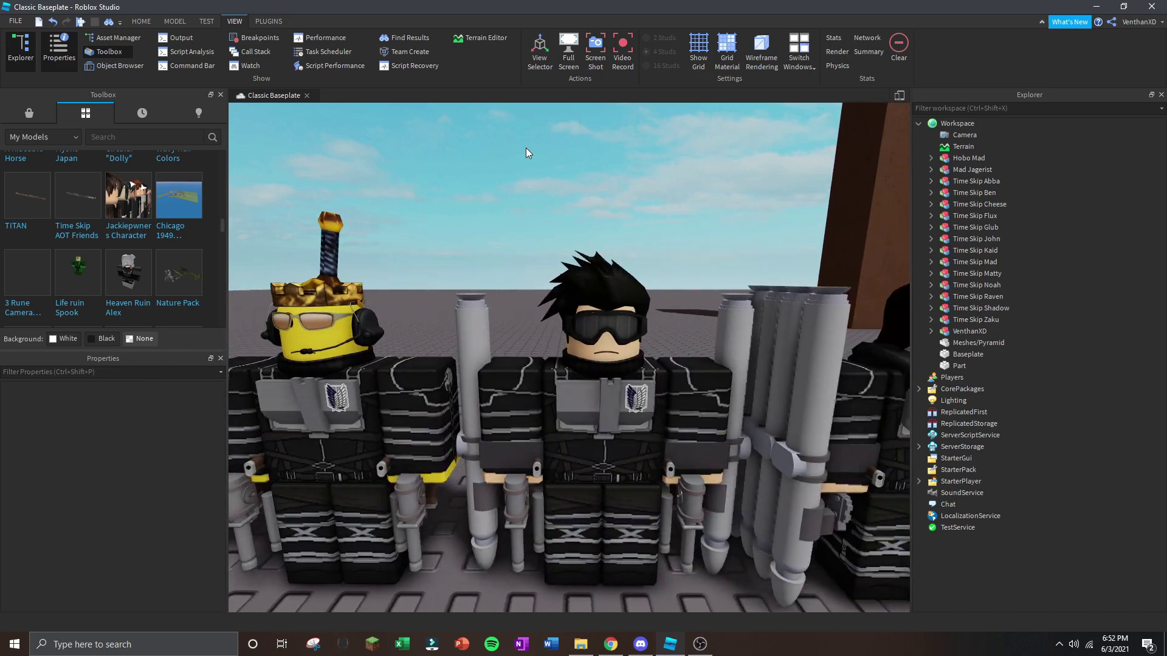
key("d")
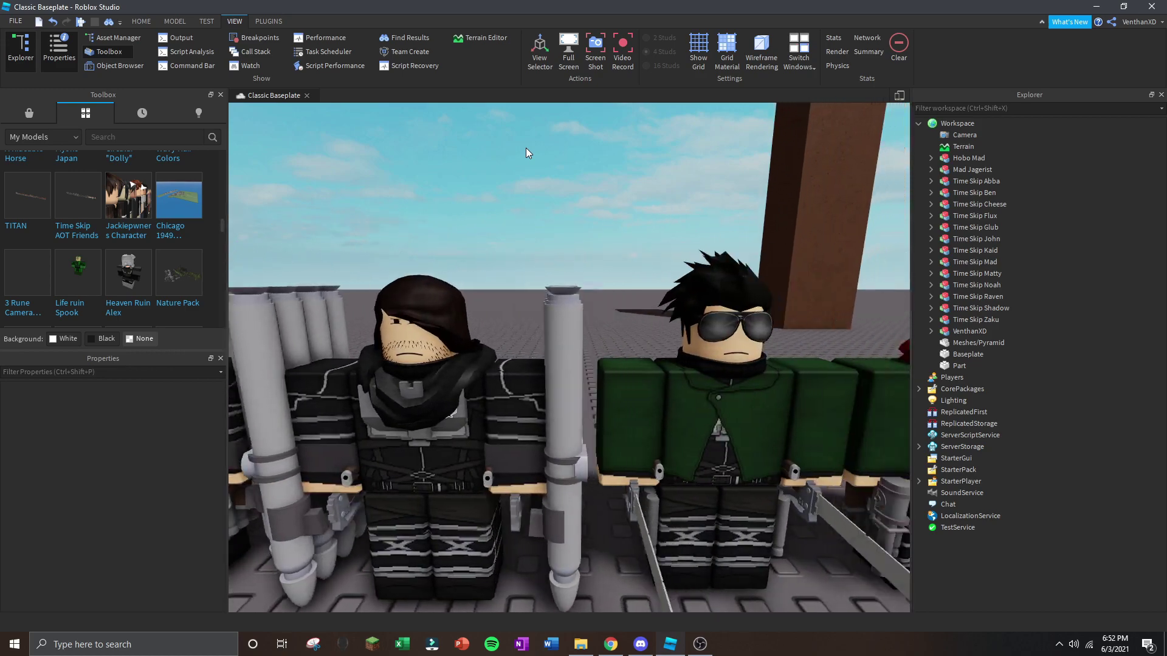
key("a")
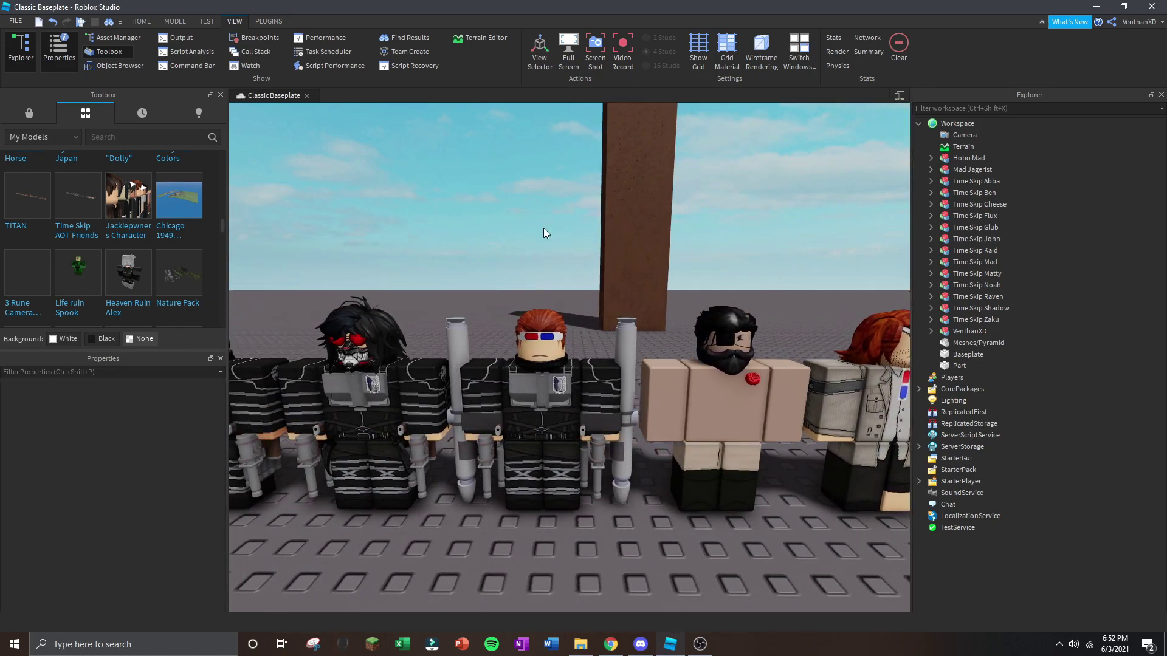
key("w")
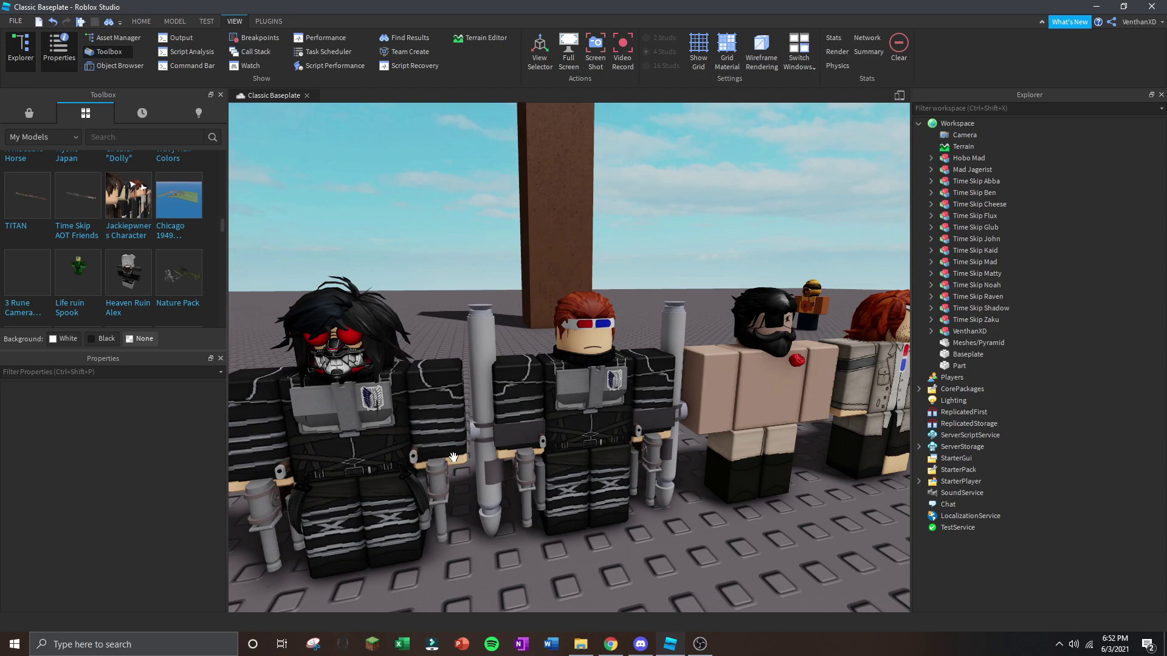
Examine the gear on the backs of the Time Skip characters along the row.
key("a")
right_click_drag(437, 435, 875, 271)
key("w")
key("s")
key("d")
right_click_drag(392, 326, 461, 316)
key("w")
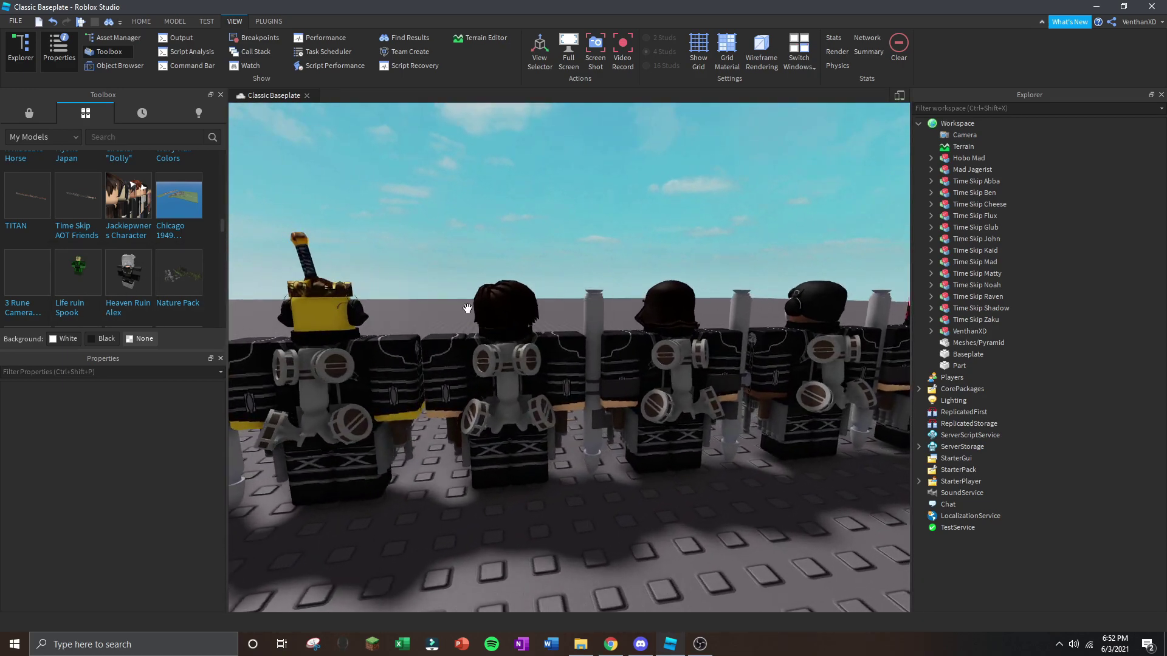
key("d")
key("w")
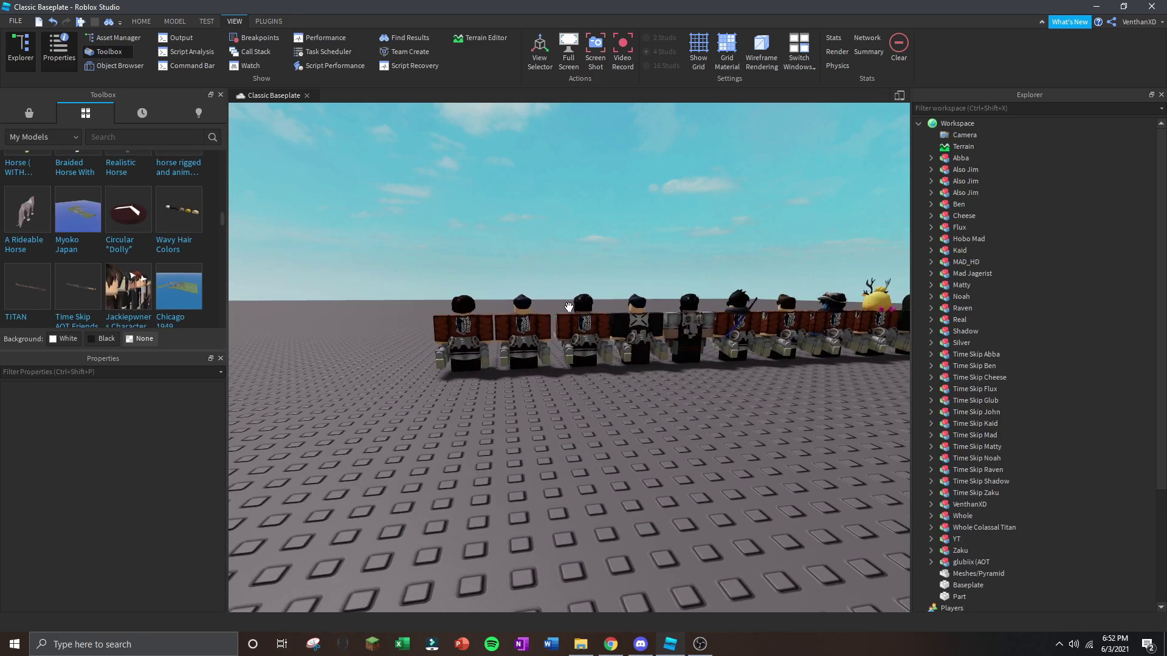
key("w")
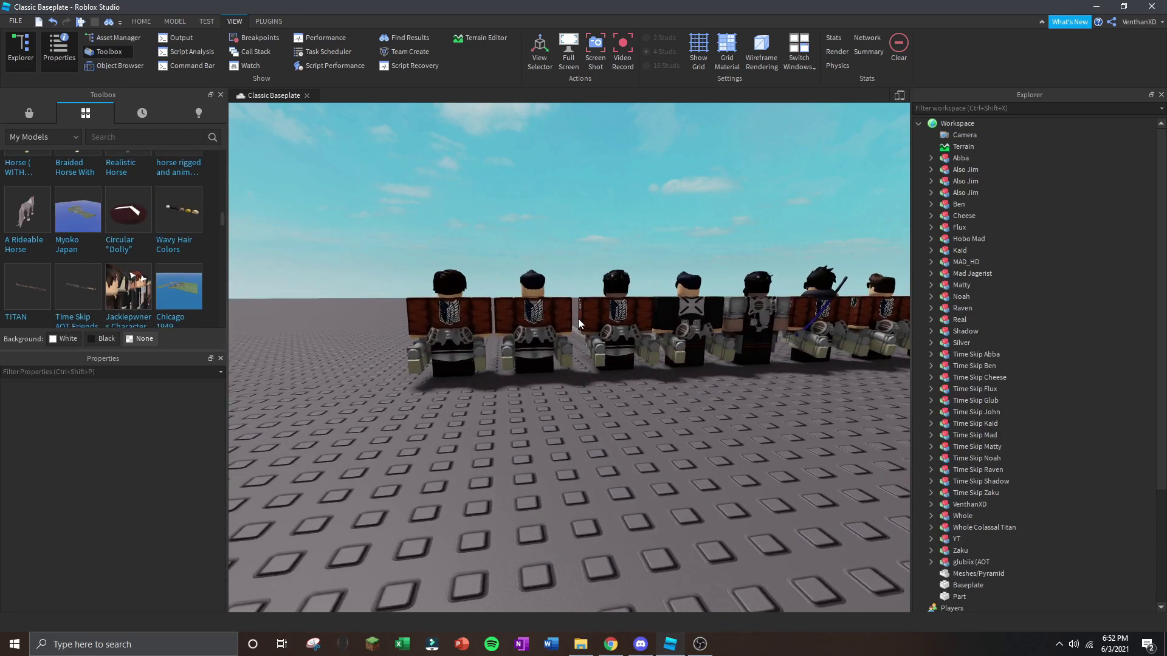
Move the brown-haired character with glasses out of the brown-jacketed row and rotate it.
key("a")
right_click_drag(663, 324, 669, 324)
key("w")
right_click(669, 325)
left_click(665, 312)
scroll(665, 313, "down", 5)
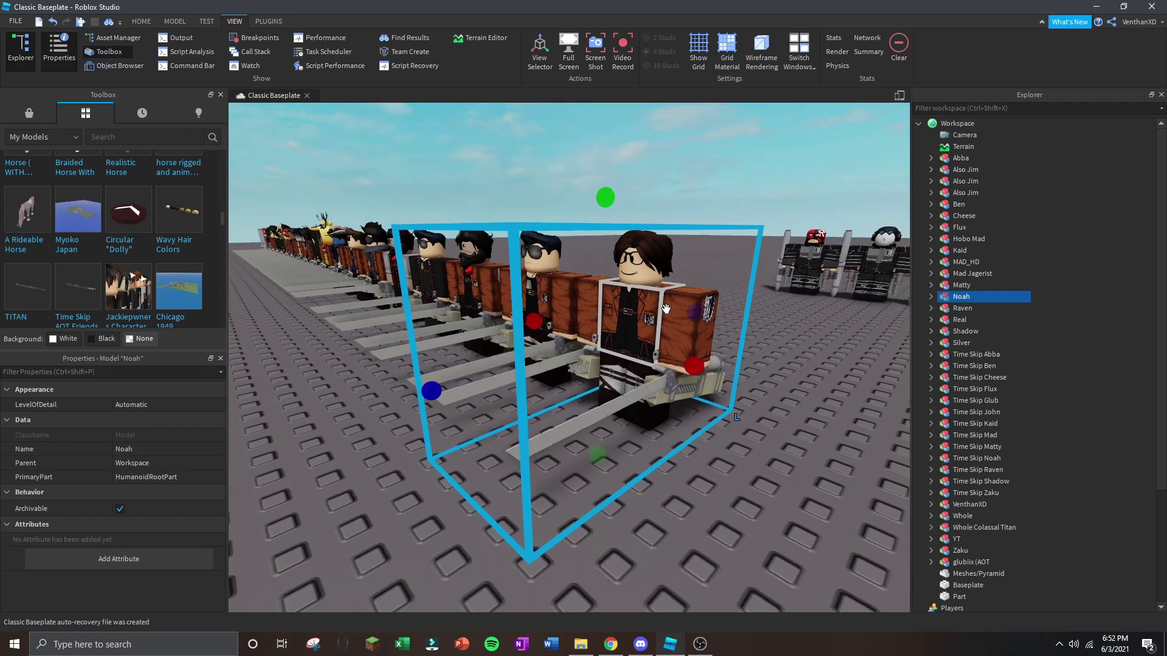
left_click(681, 395)
left_click_drag(638, 376, 788, 413)
key("r")
left_click(640, 443)
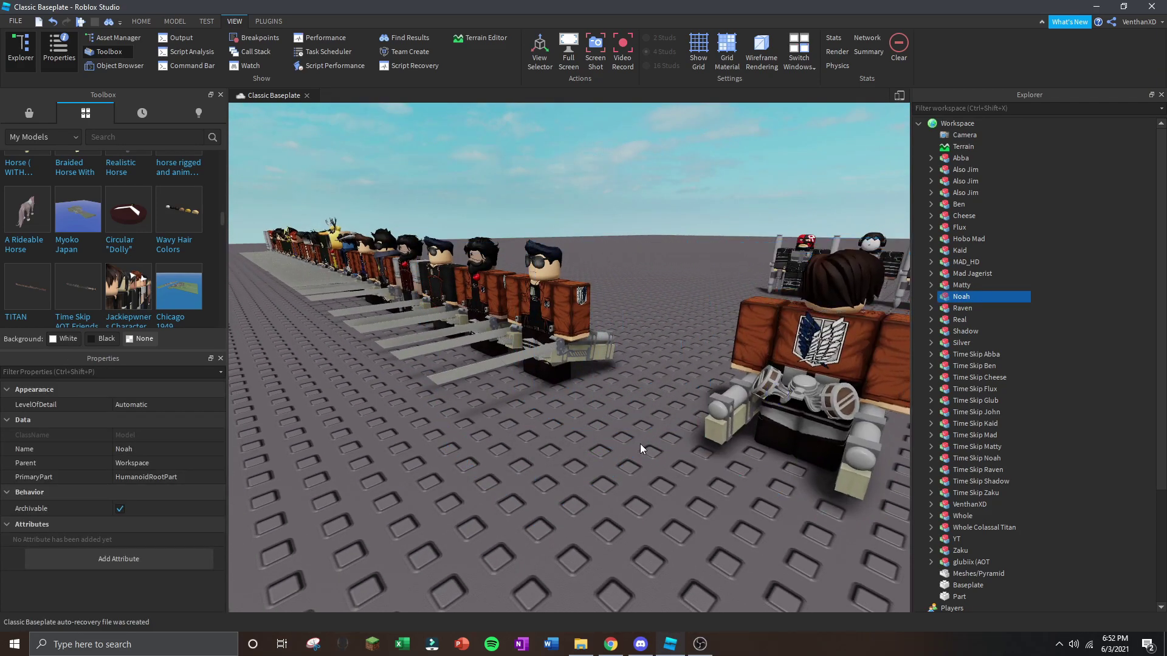
Delete all the remaining characters in the brown-jacketed row, keeping only the separated one.
right_click_drag(551, 411, 552, 411)
key("w")
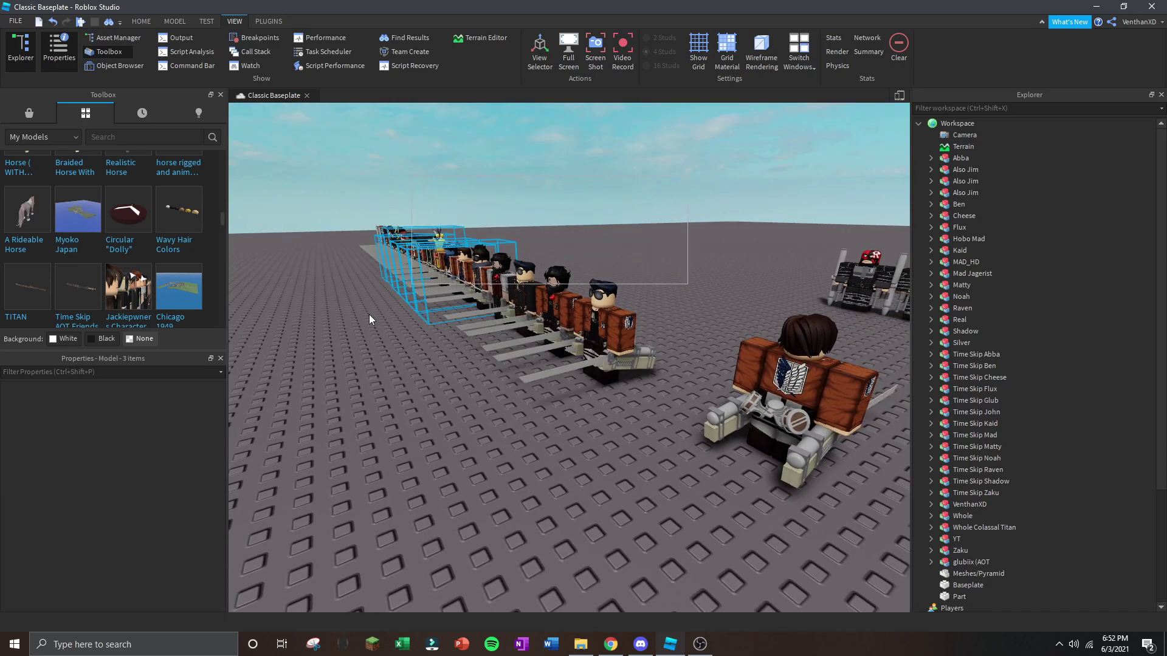
left_click_drag(370, 315, 327, 359)
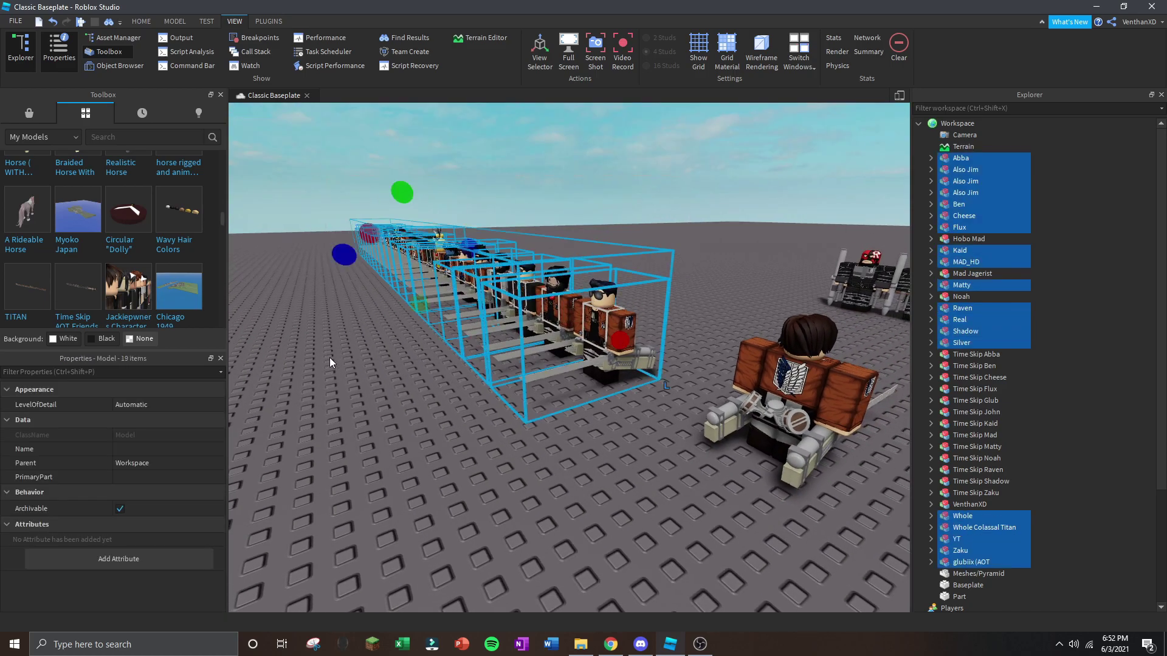
key("Delete")
Delete the whole row of Time Skip characters from the workspace.
right_click_drag(742, 351, 696, 294)
left_click(805, 339)
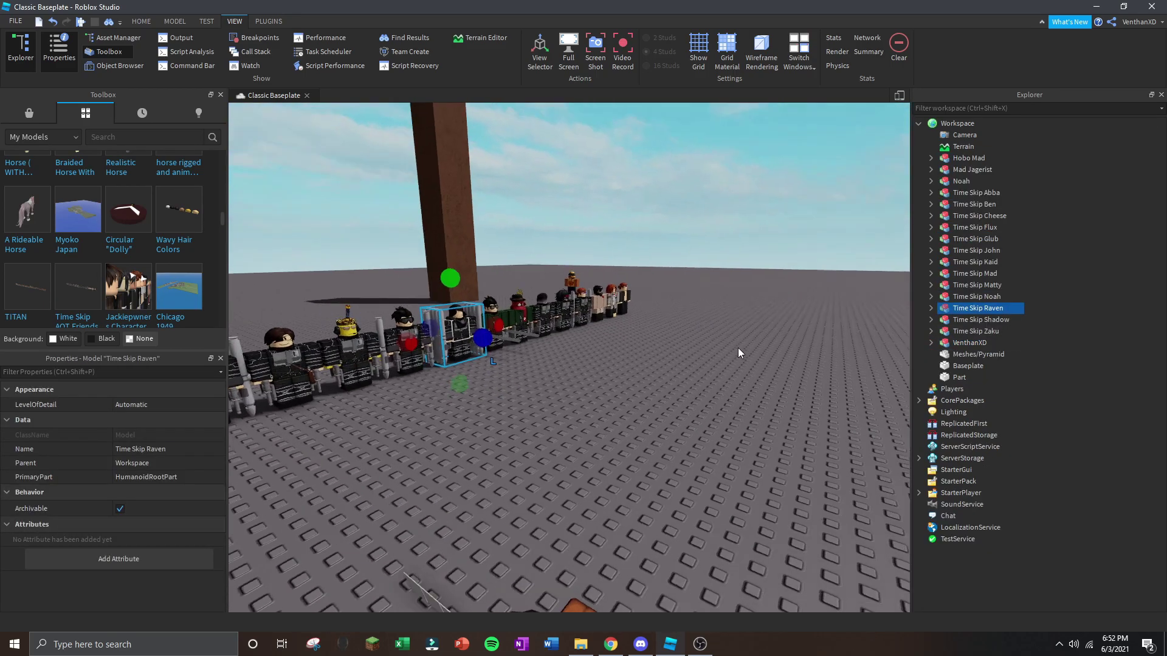
left_click(738, 348)
left_click_drag(695, 294, 467, 538)
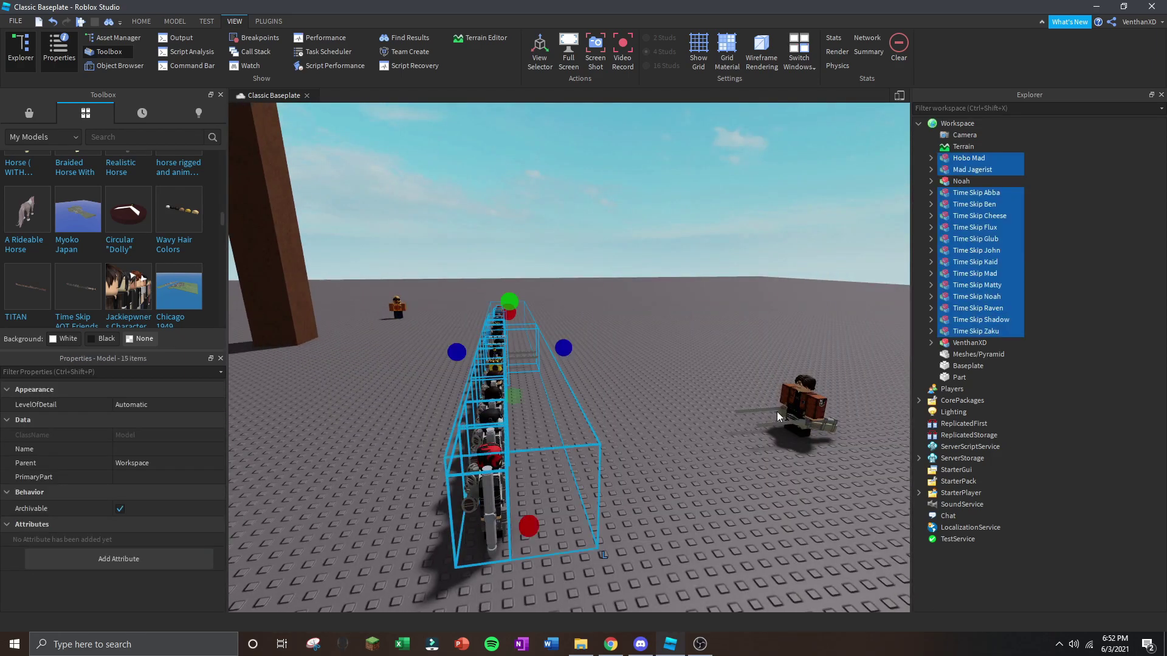
key("Delete")
Move the brown-jacketed character beside the player's own avatar, facing the same way.
left_click(798, 392)
left_click(812, 386)
left_click_drag(812, 386, 675, 337)
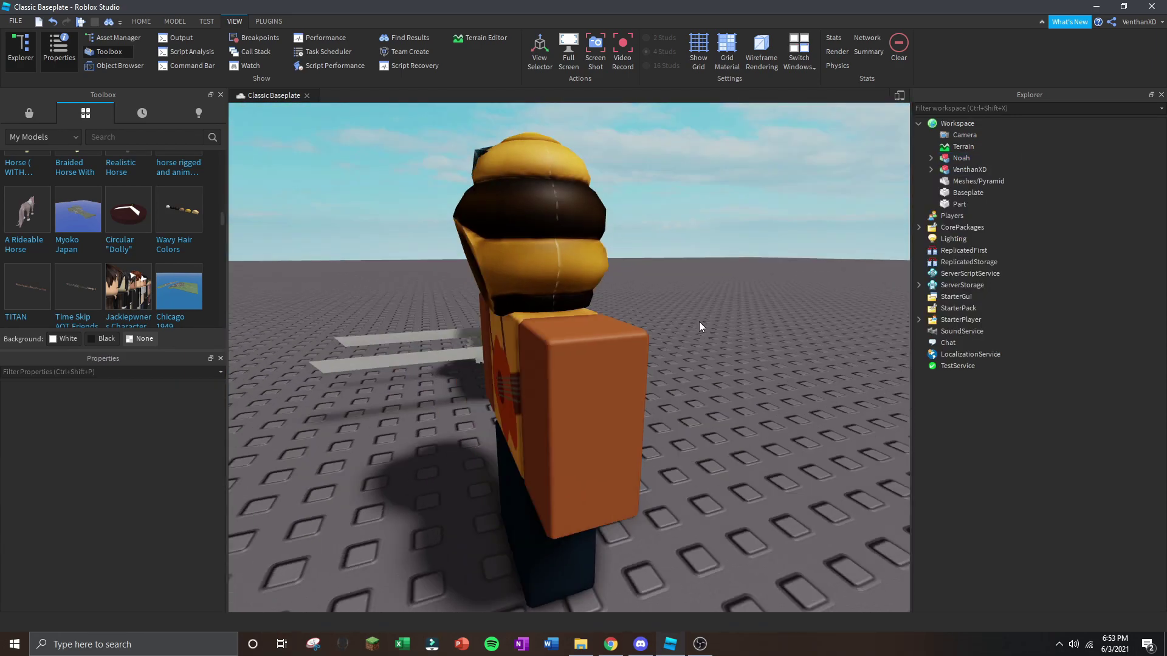
right_click_drag(699, 322, 523, 365)
key("d")
key("a")
left_click(523, 364)
left_click(735, 264)
left_click(523, 364)
left_click(681, 237)
key("d")
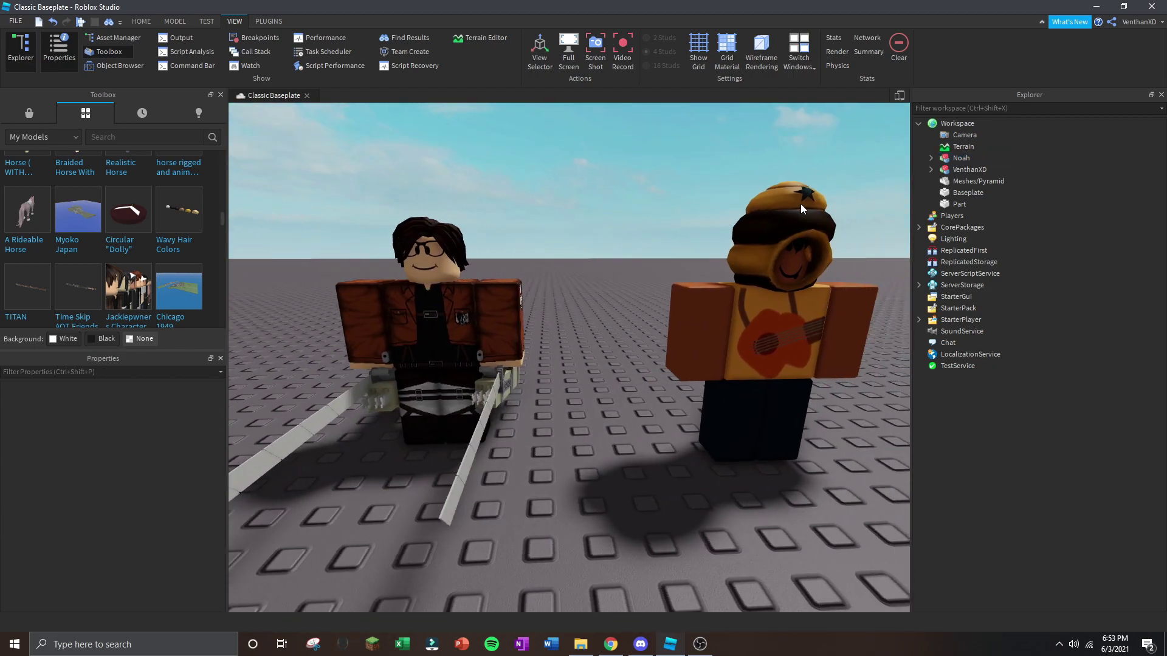
Expand both character models' contents and delete the Body Colors from the brown-jacketed character.
left_click(930, 170)
left_click(812, 254)
left_click(997, 227, "ctrl")
left_click(978, 205, "ctrl")
left_click(977, 193, "ctrl")
left_click(930, 158)
left_click(975, 169)
key("Delete")
Delete the BrownLongPartedHair and WayfarerGlassesBlack accessories from the brown-jacketed character.
left_click(975, 170)
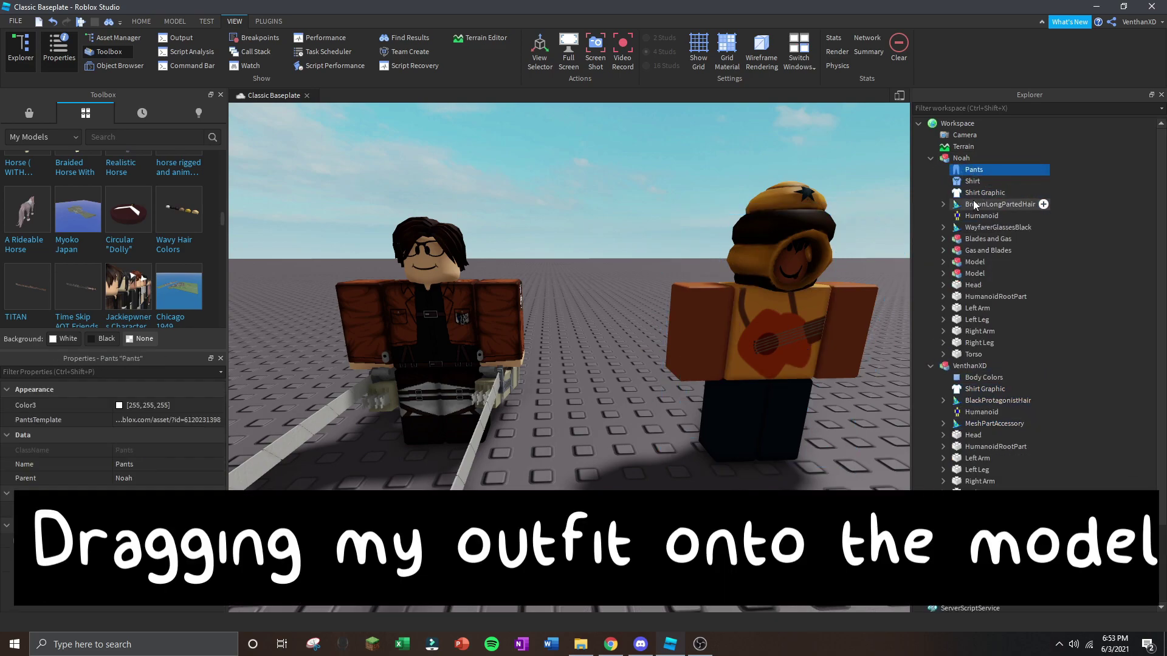
left_click(975, 205)
left_click(978, 226, "ctrl")
key("Delete")
Move the avatar's Body Colors, BlackProtagonistHair and MeshPartAccessory into the brown-jacketed character model.
left_click(942, 262)
left_click(956, 331)
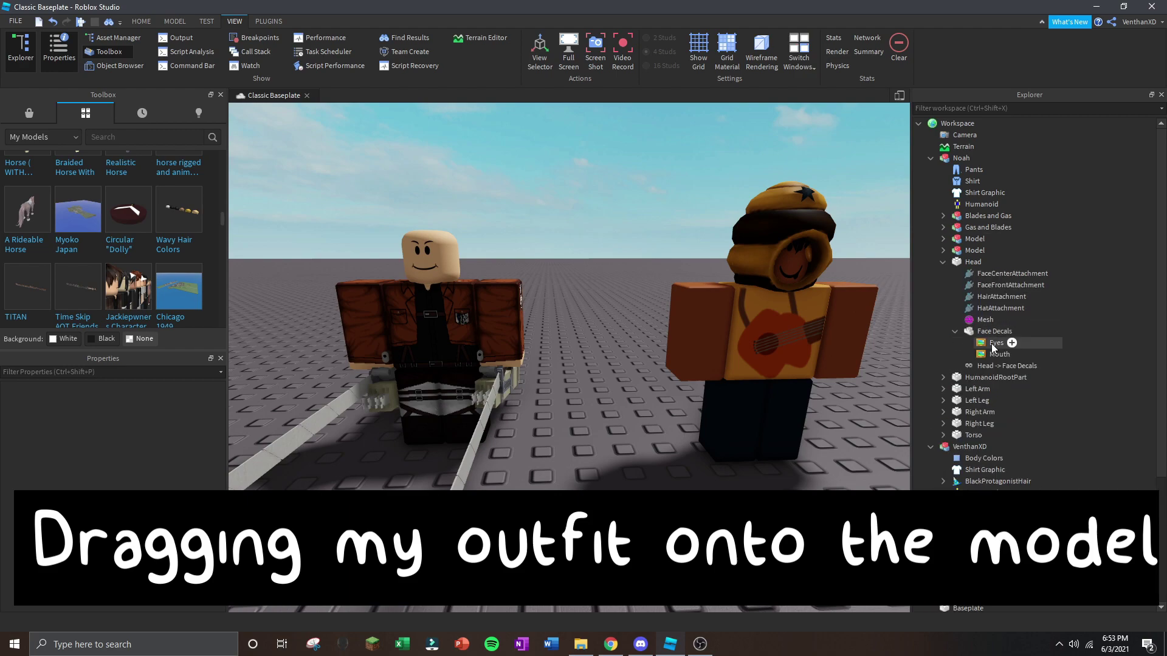
left_click(955, 331)
scroll(997, 424, "down", 1)
left_click(1008, 402)
left_click(996, 424, "shift")
left_click(990, 447, "ctrl")
left_click_drag(973, 404, 971, 144)
Delete the leftover original avatar and the brown-jacketed character's Shirt Graphic.
left_click(802, 312)
key("Delete")
double_click(961, 146)
scroll(963, 335, "up", 1)
left_click(984, 204)
left_click(984, 216, "ctrl")
key("Delete")
scroll(789, 352, "down", 3)
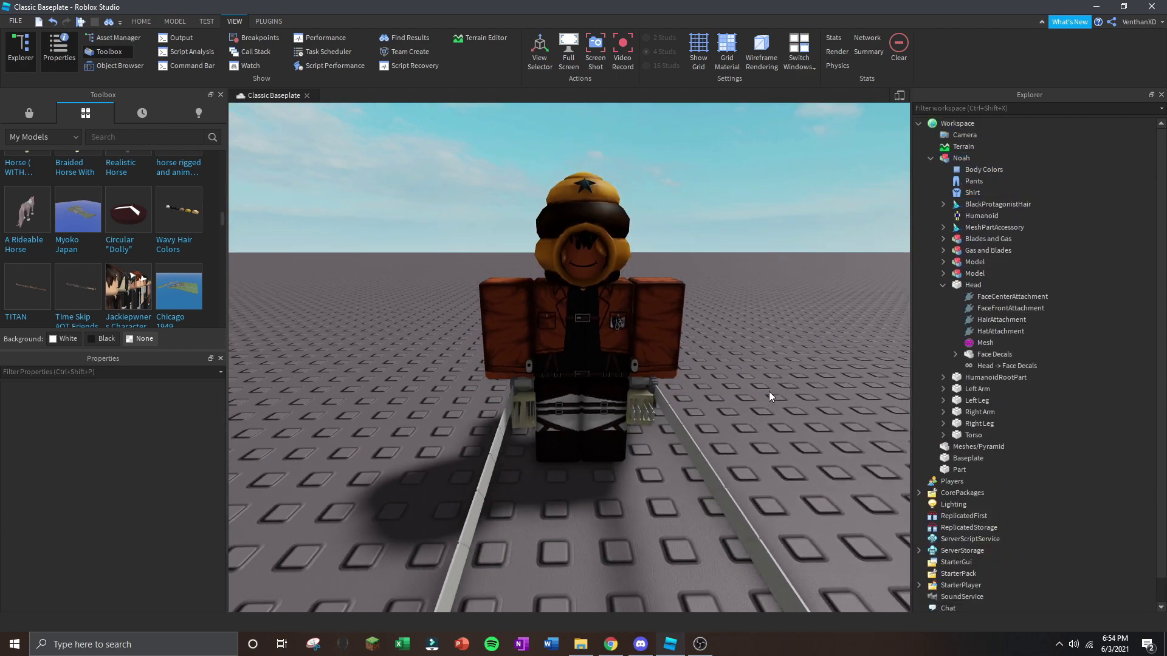
right_click_drag(797, 245, 714, 239)
left_click(714, 240)
scroll(693, 353, "down", 5)
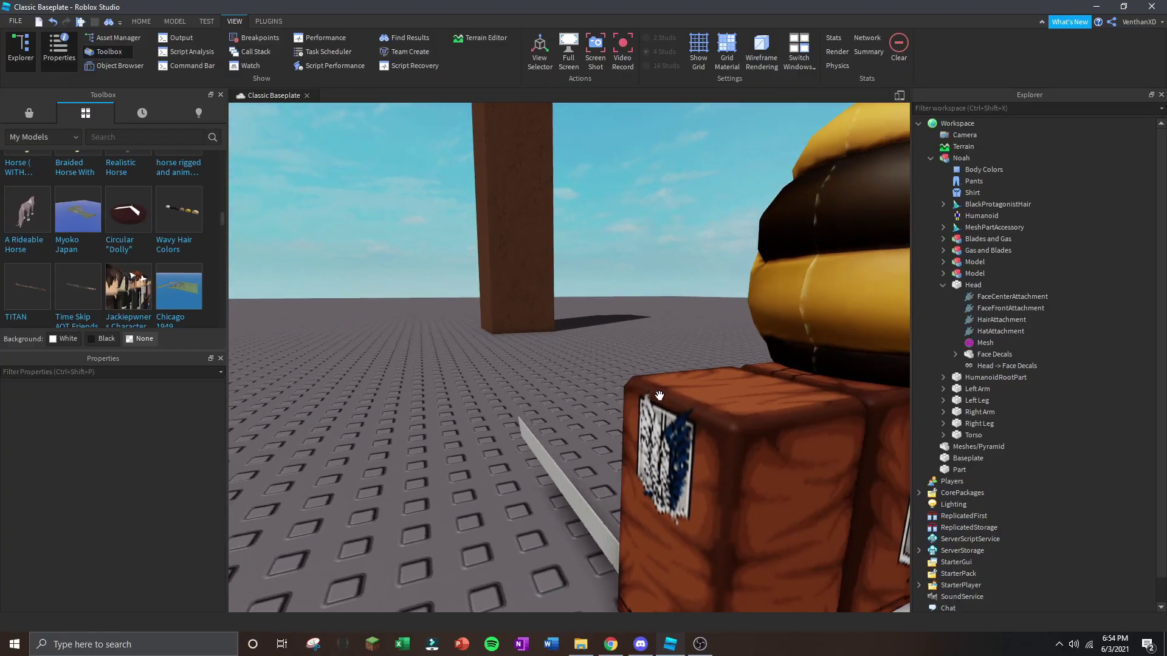
right_click_drag(699, 389, 659, 391)
scroll(659, 390, "down", 3)
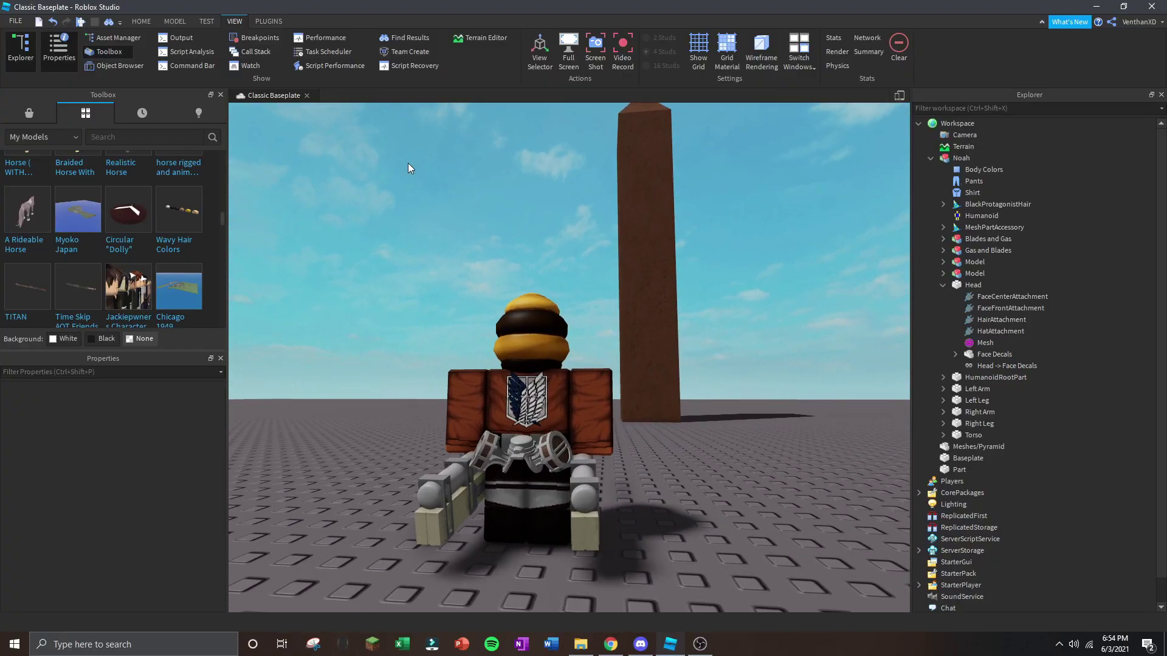
Insert a block part on the open baseplate near the character, place it in clear space and change its colour.
left_click(610, 319)
right_click_drag(648, 156, 632, 286)
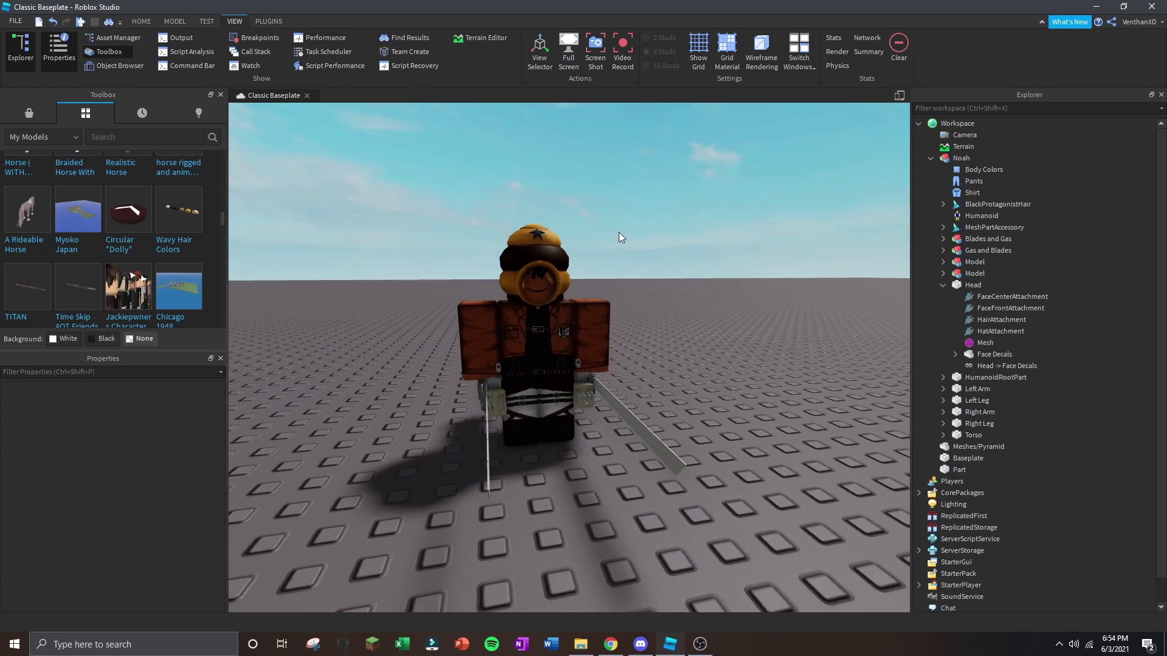
right_click_drag(691, 271, 534, 228)
key("s")
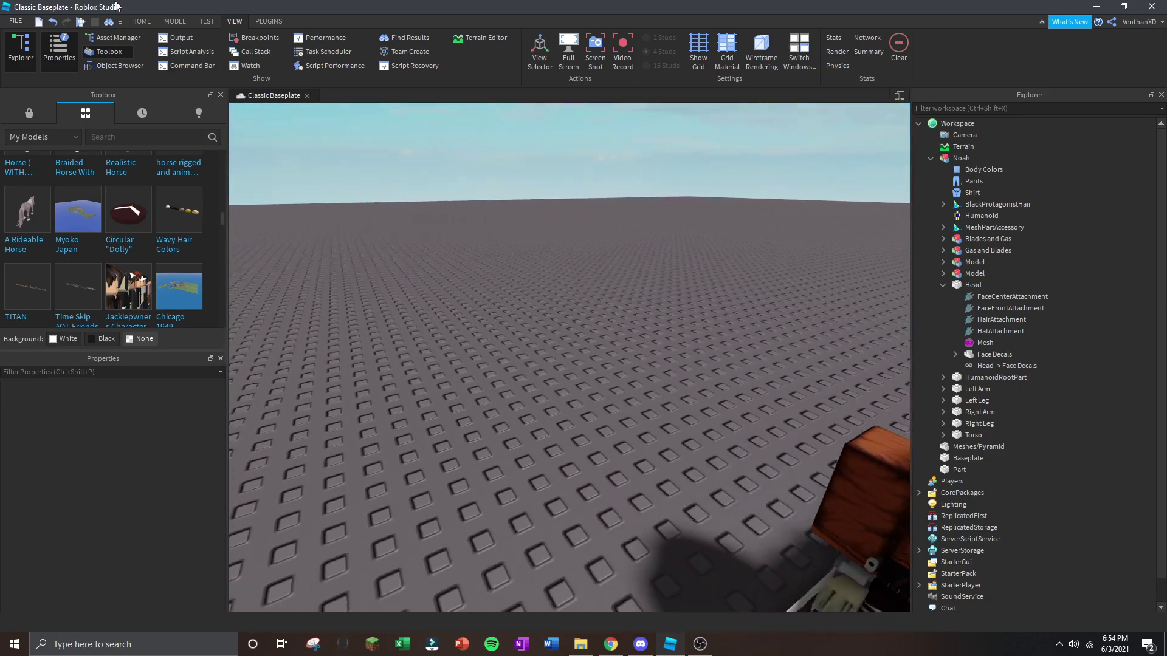
left_click(141, 22)
right_click_drag(235, 126, 291, 112)
left_click(362, 57)
left_click_drag(554, 378, 460, 278)
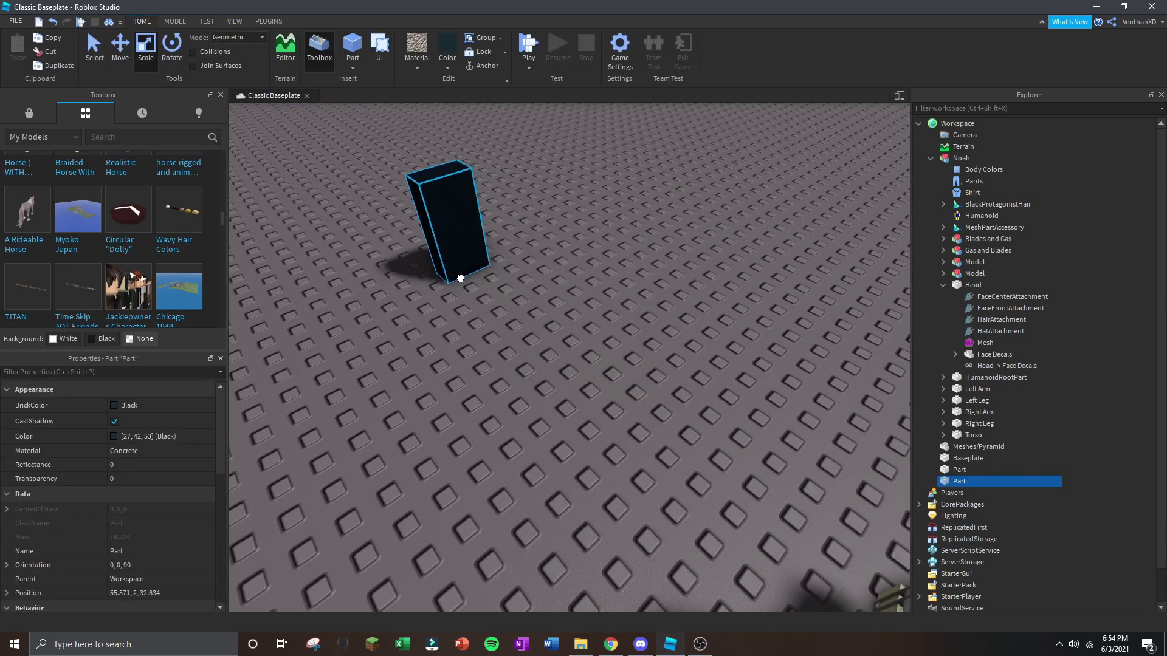
left_click(448, 68)
left_click(472, 130)
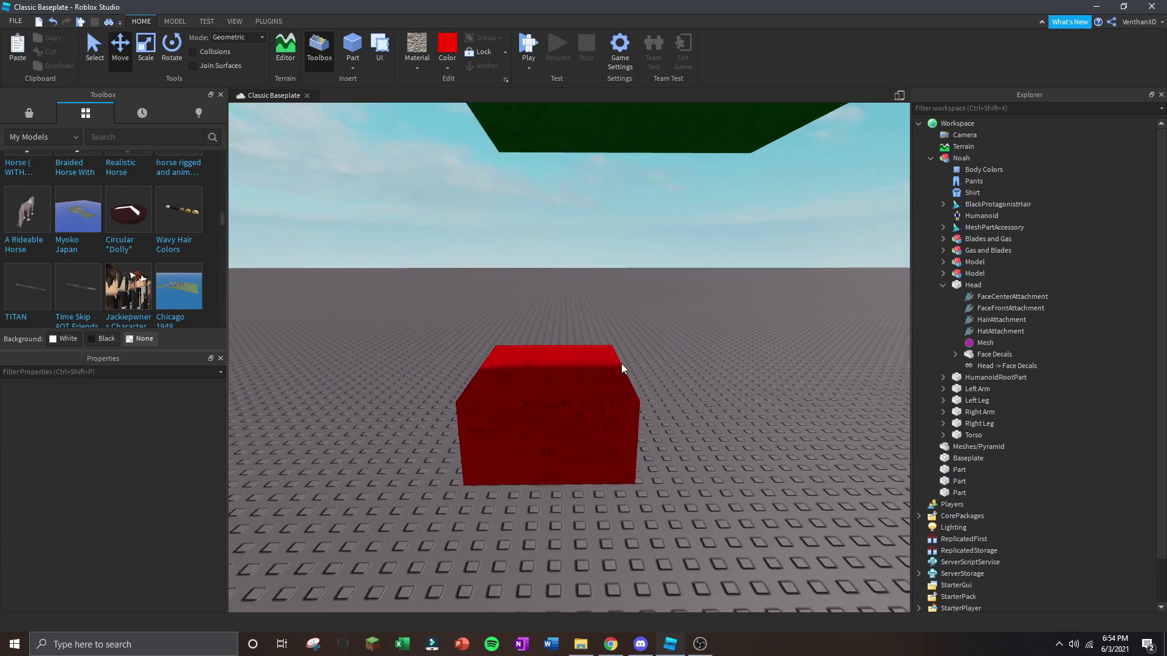
Move the red block below the green plate, to about 54.3, 8.4, 32.2.
left_click(607, 391)
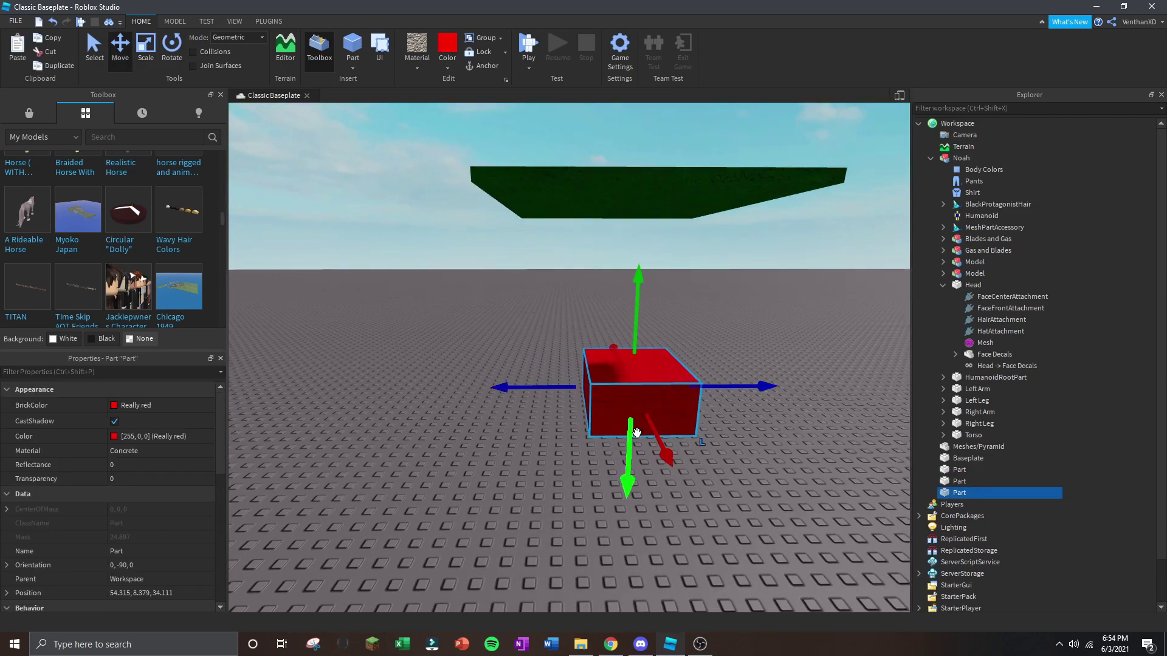
left_click_drag(658, 440, 682, 484)
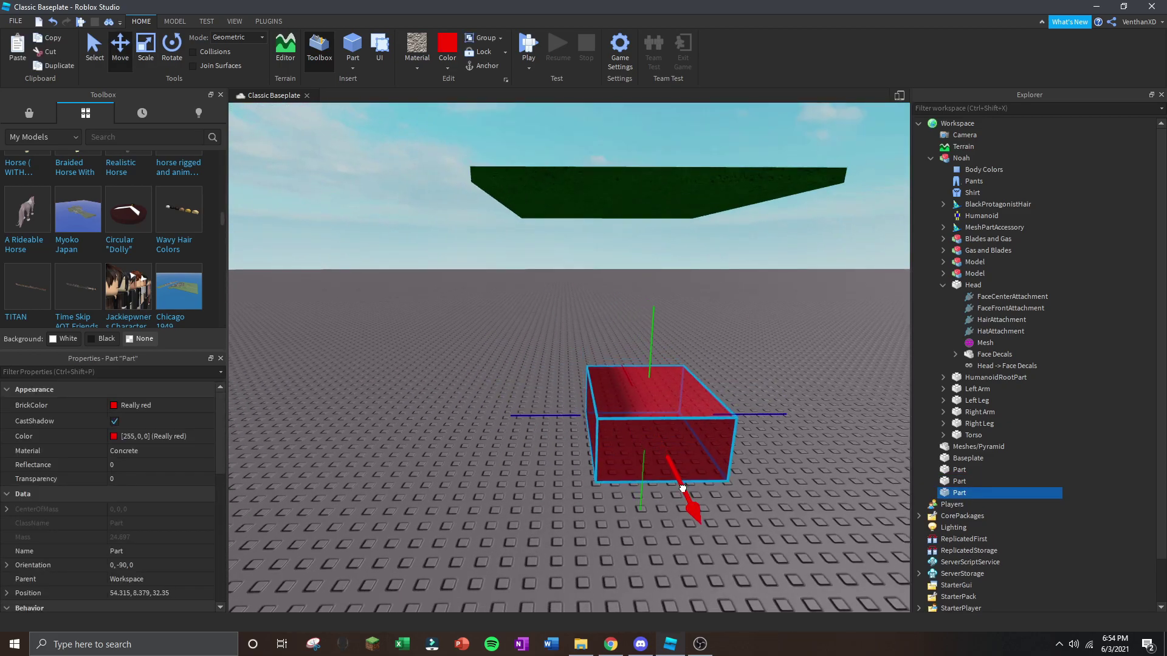
left_click(712, 333)
right_click_drag(712, 333, 706, 341)
left_click(530, 358)
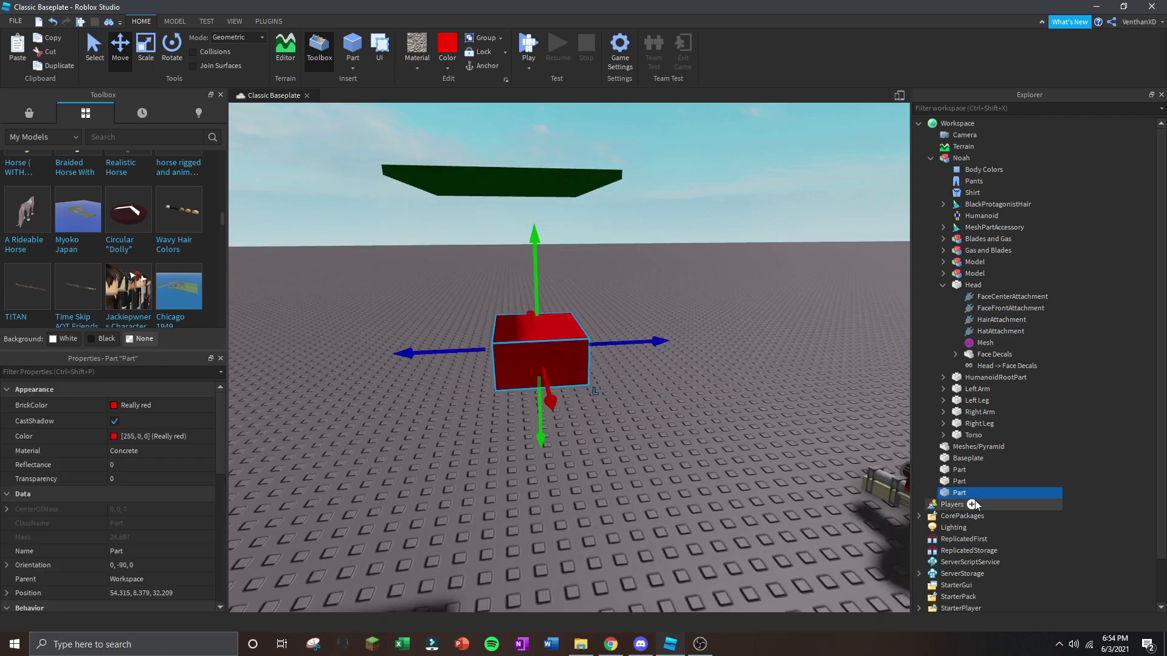
Rename the red block as Part 2 and the green plate as Part 1.
right_click(965, 494)
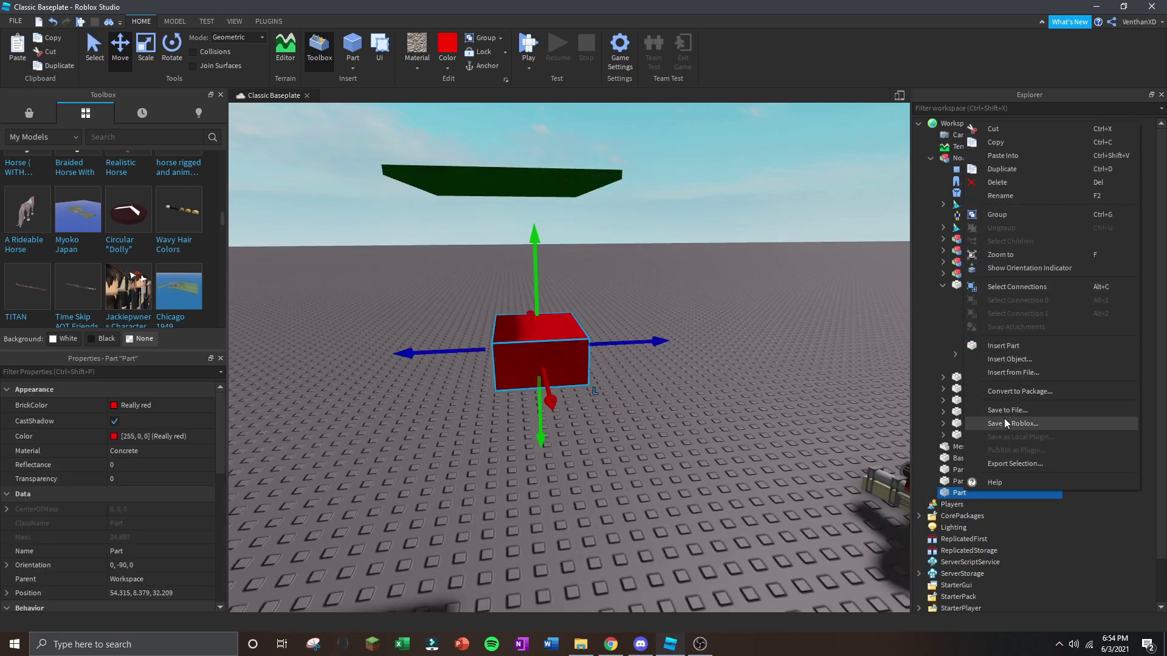
left_click(989, 198)
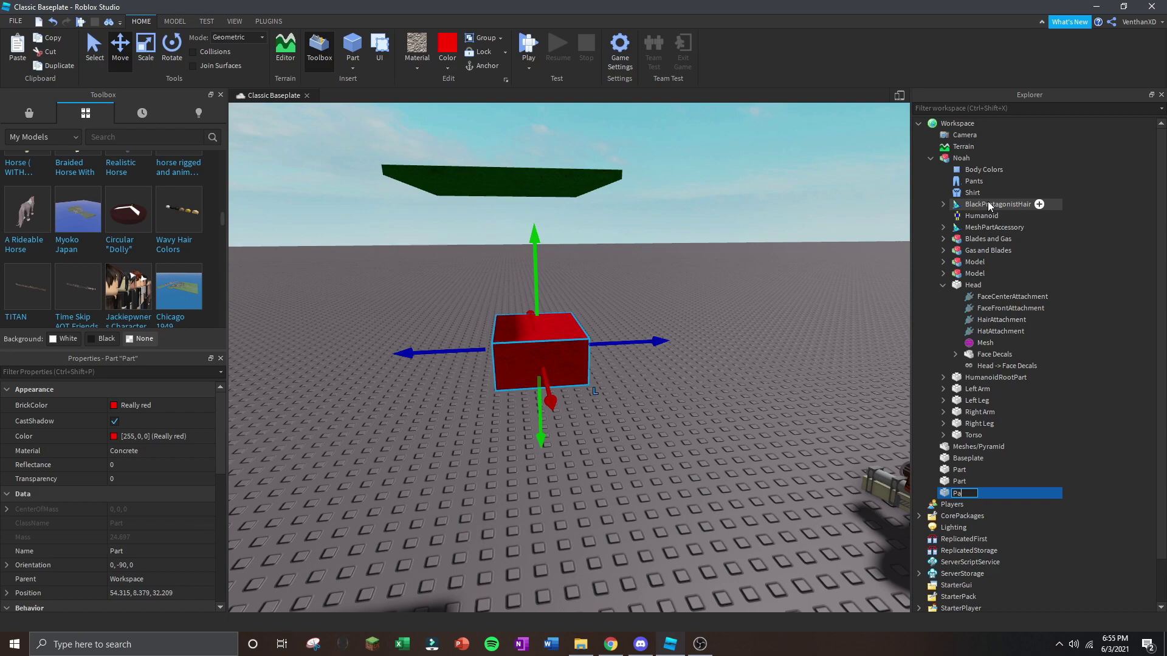
key("Return")
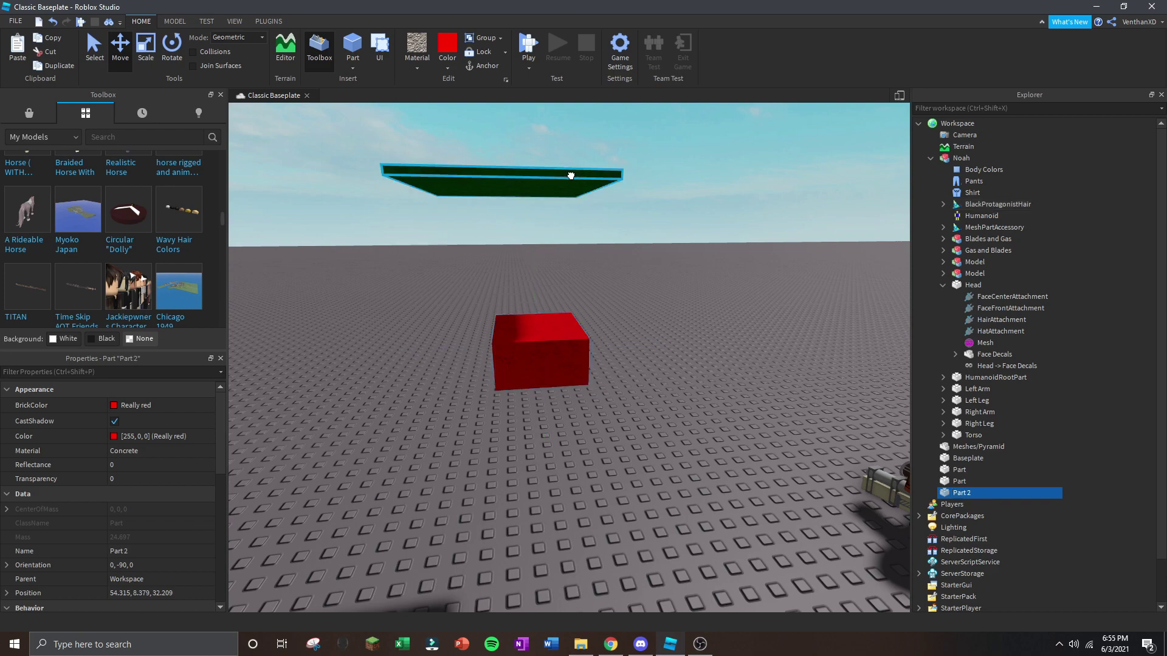
left_click(571, 176)
right_click(954, 483)
left_click(987, 196)
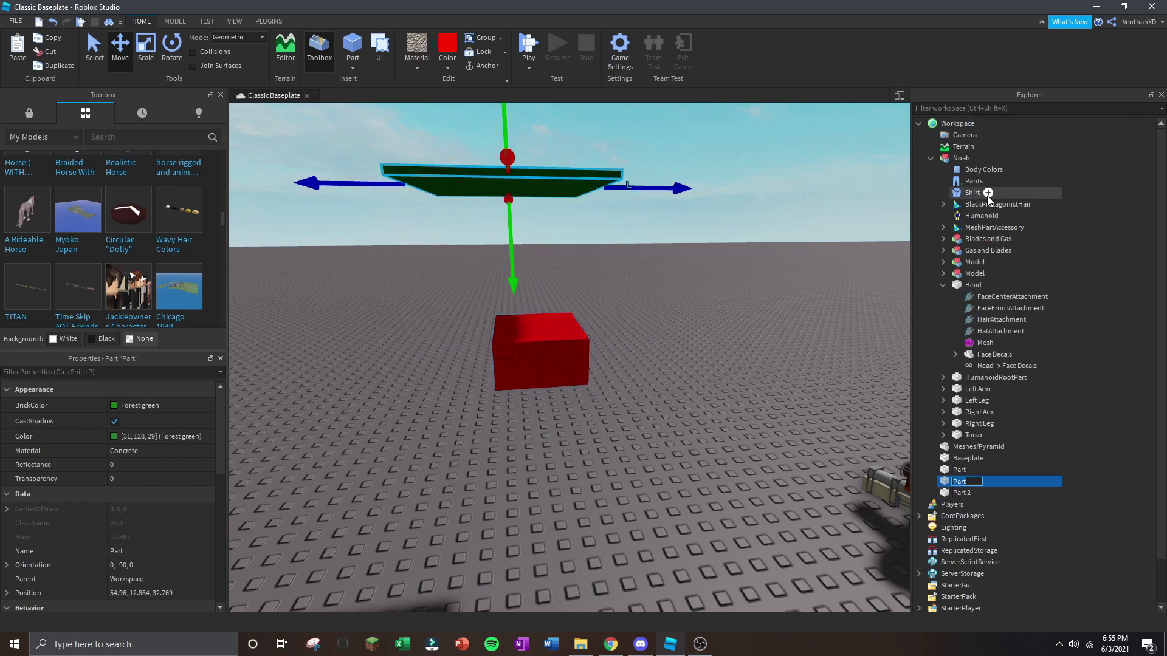
type("1")
Anchor Part 1 and Part 2 together, and shift the red block sideways to about X 54.7.
left_click(958, 492)
left_click(954, 483, "ctrl")
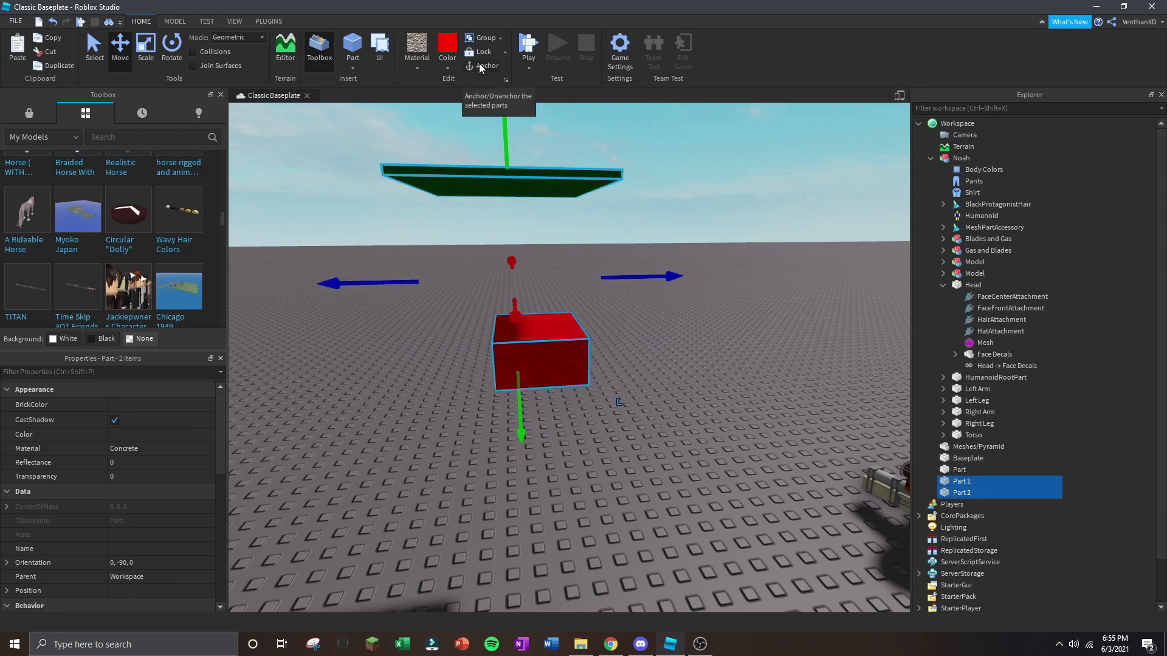
left_click(568, 185)
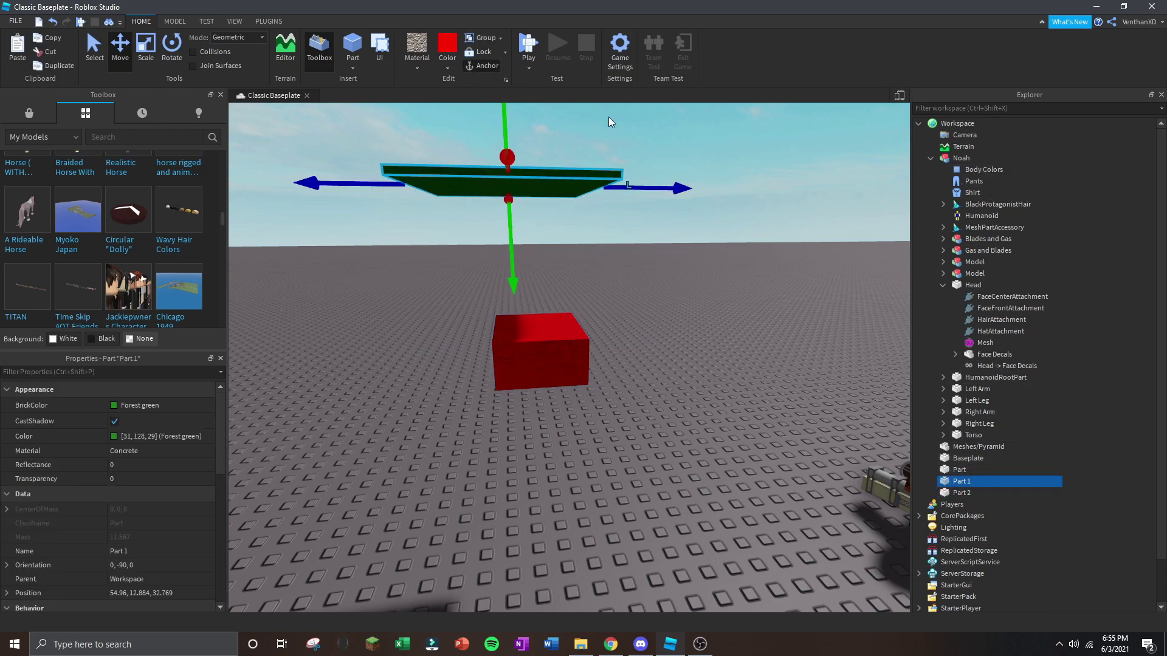
left_click(712, 143)
left_click(552, 338)
mouse_move(660, 341)
left_mouse_down()
mouse_move(636, 340)
mouse_move(648, 341)
left_mouse_up()
Insert a RopeConstraint into Part 1 and bring up its Attachment0 and Attachment1 properties.
left_click(946, 481)
left_click(952, 482)
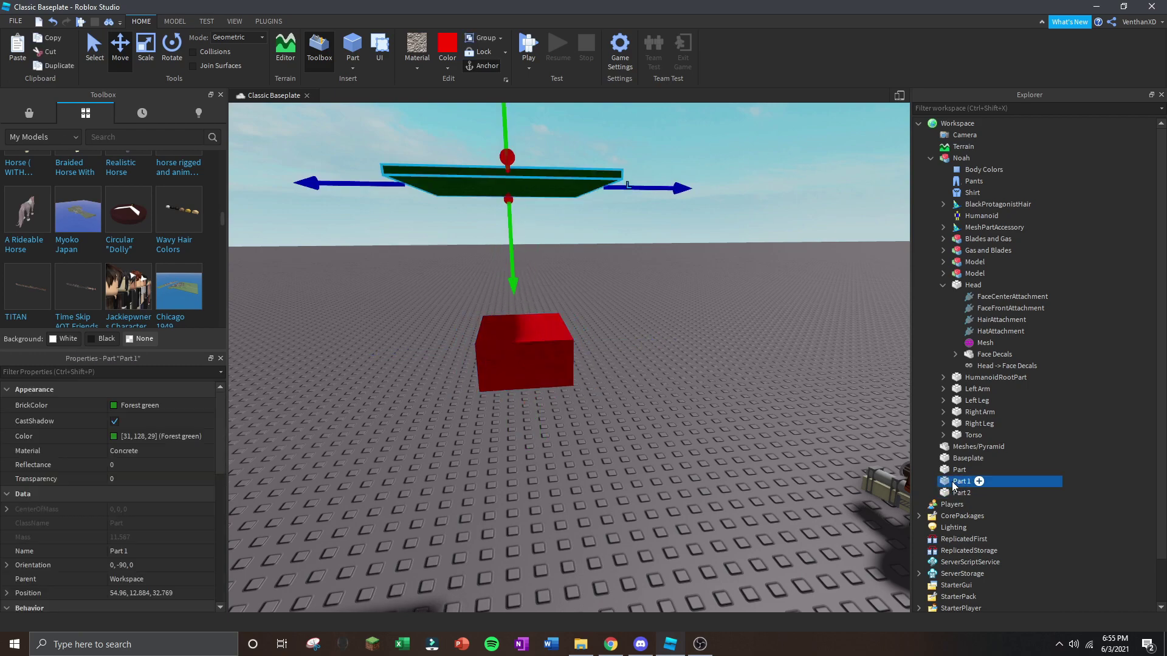
left_click(978, 481)
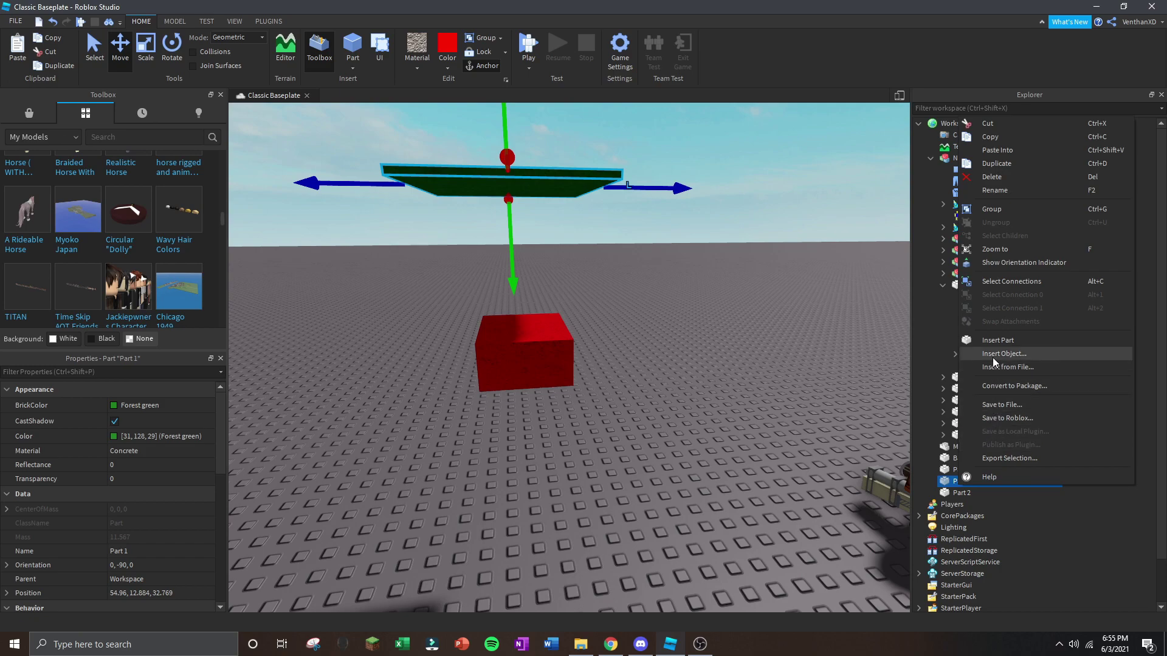
type("rope")
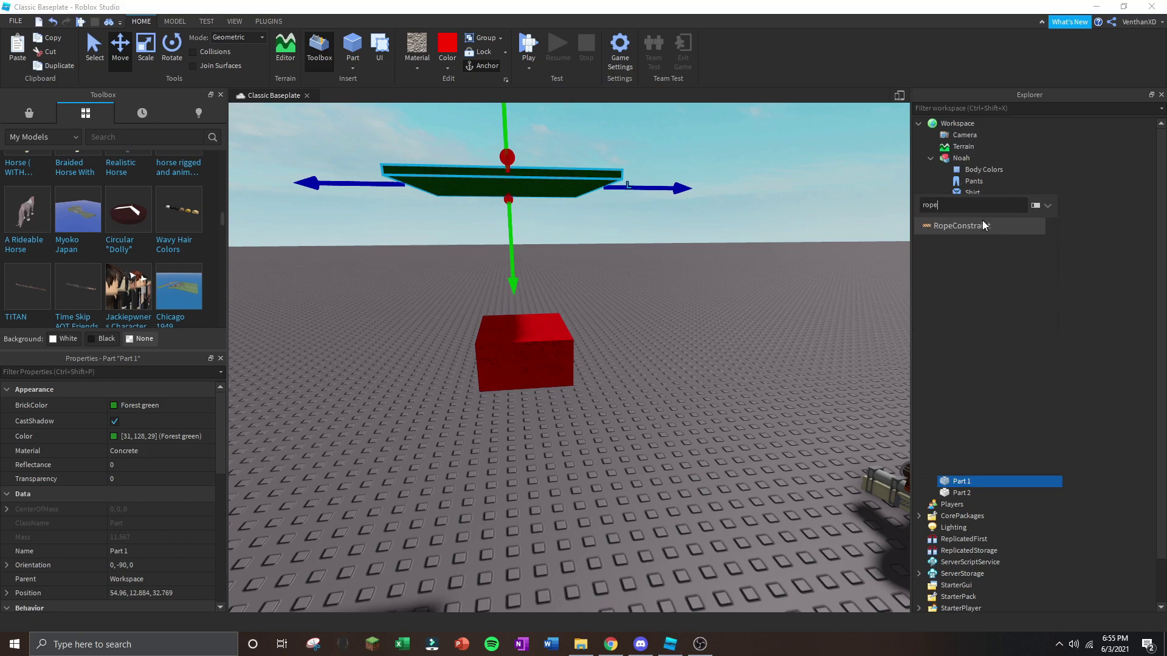
left_click(981, 225)
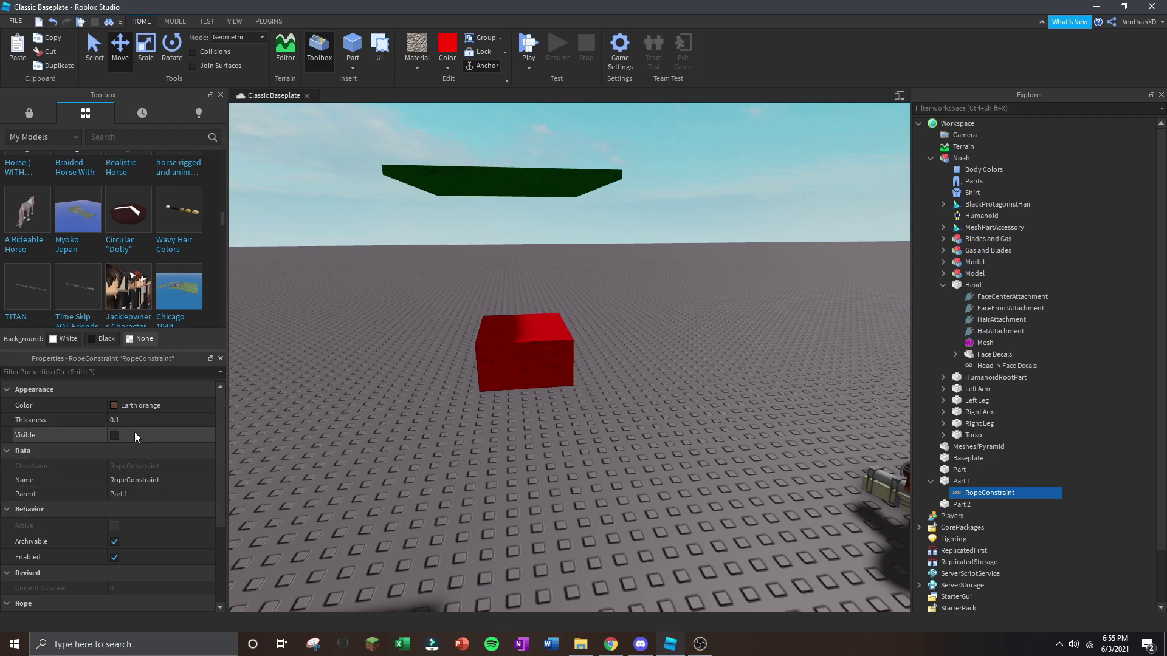
scroll(133, 432, "down", 3)
scroll(91, 574, "down", 1)
left_click(118, 534)
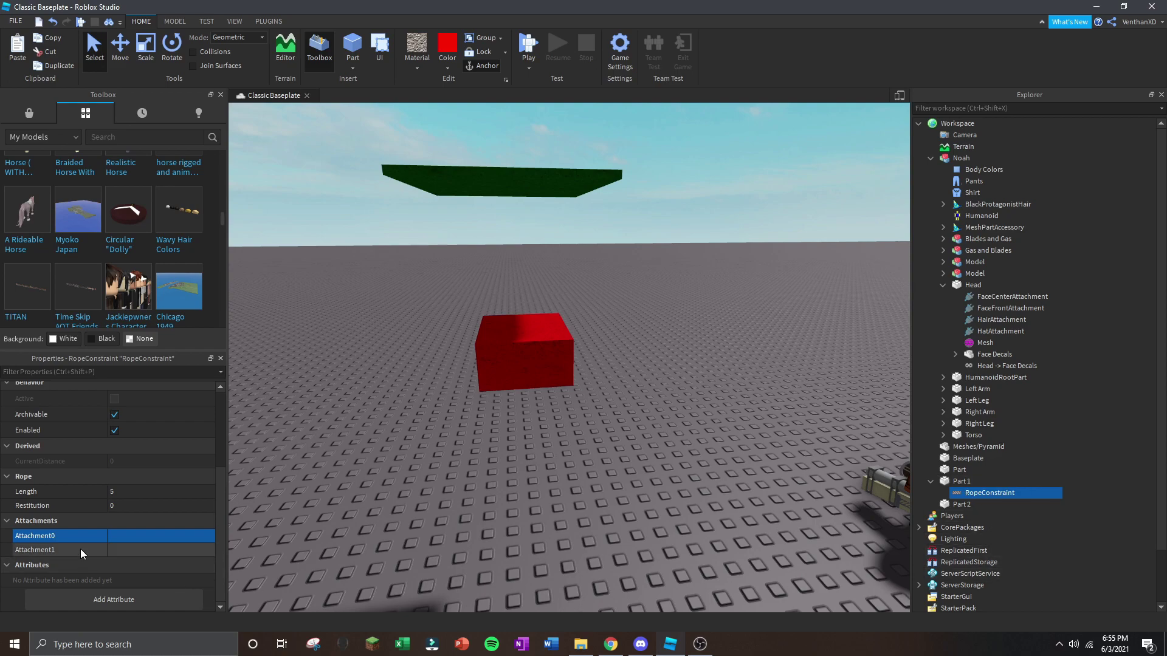
Insert an Attachment into Part 1 and another one into Part 2.
left_click(959, 482)
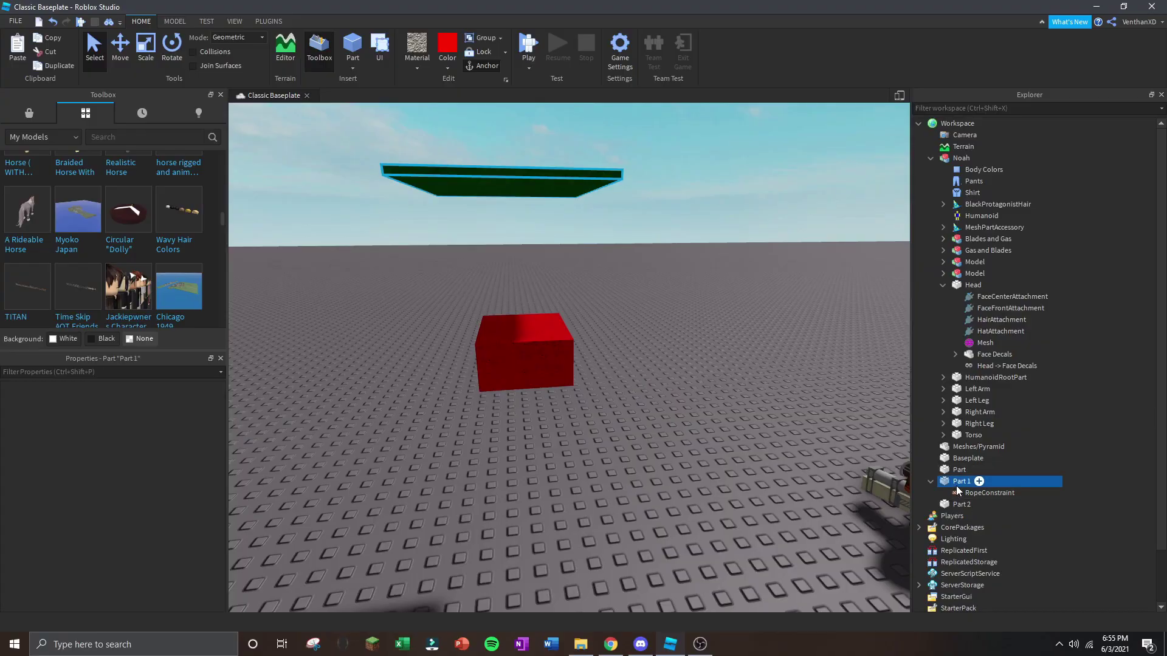
right_click(959, 482)
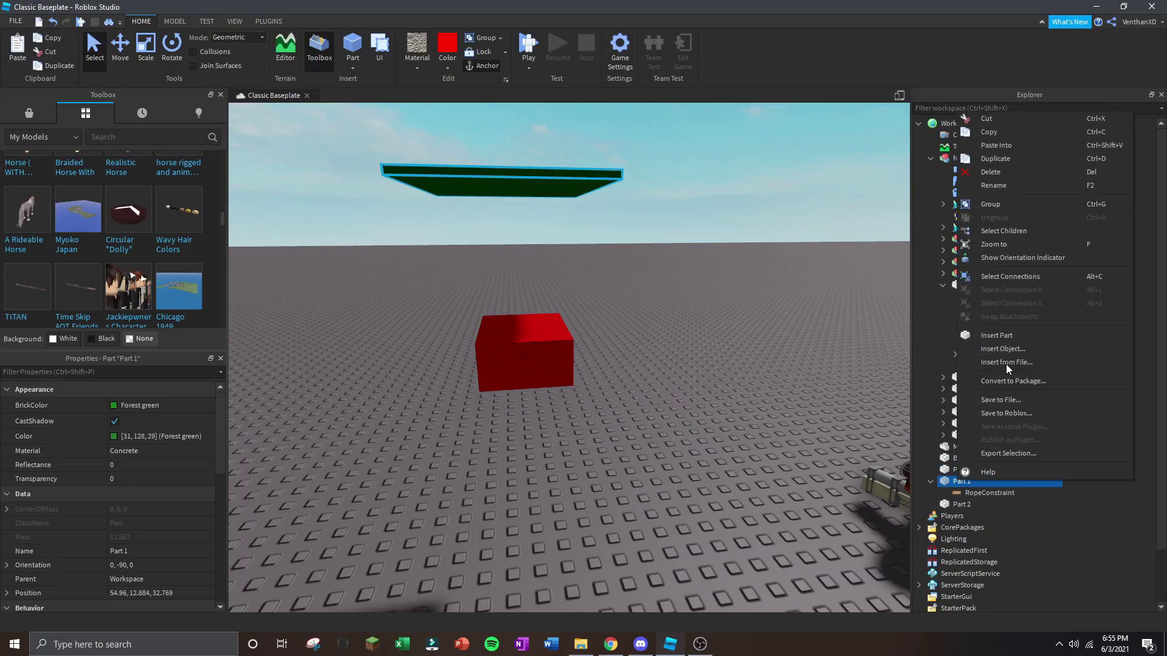
left_click(997, 360)
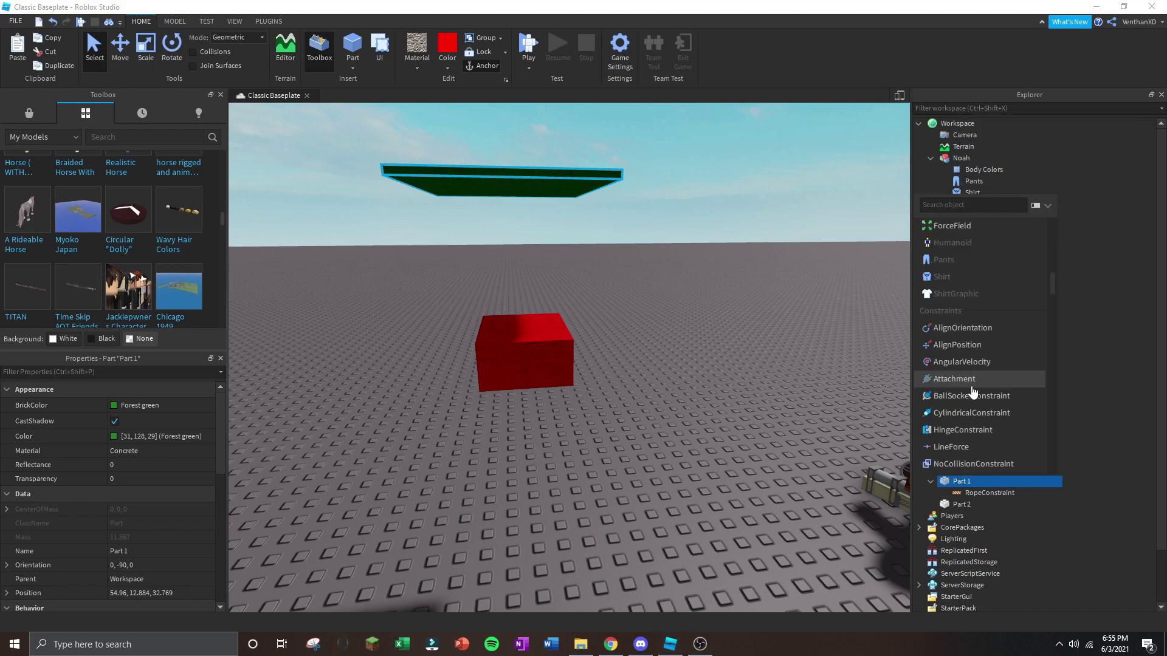
left_click(972, 386)
left_click(961, 515)
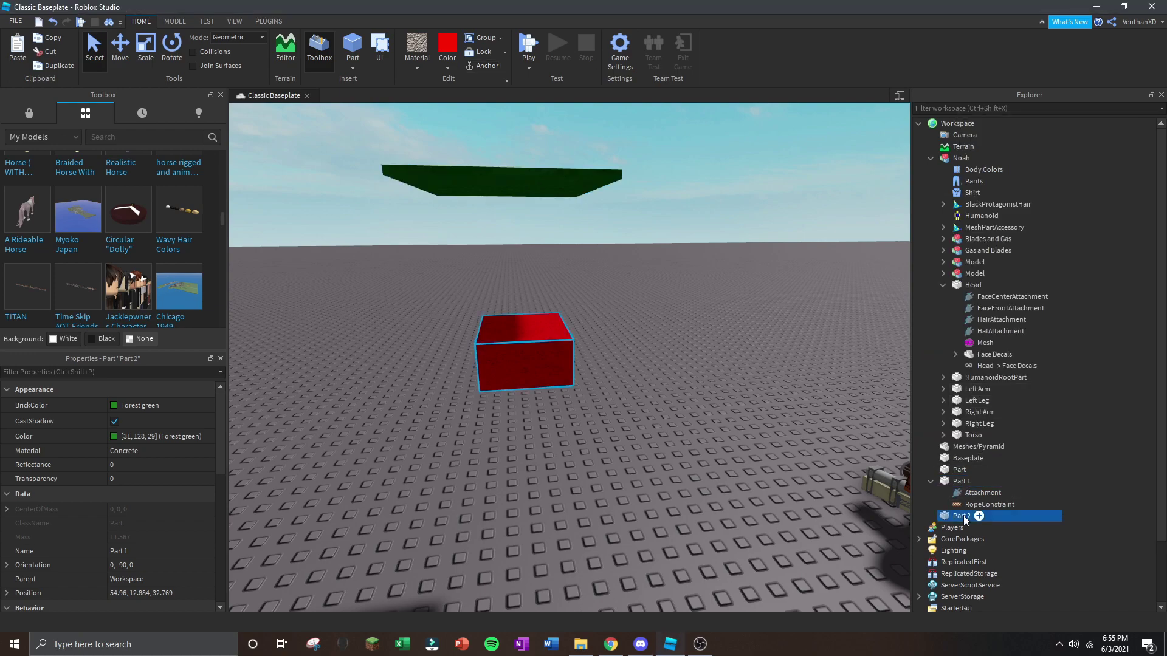
left_click(979, 515)
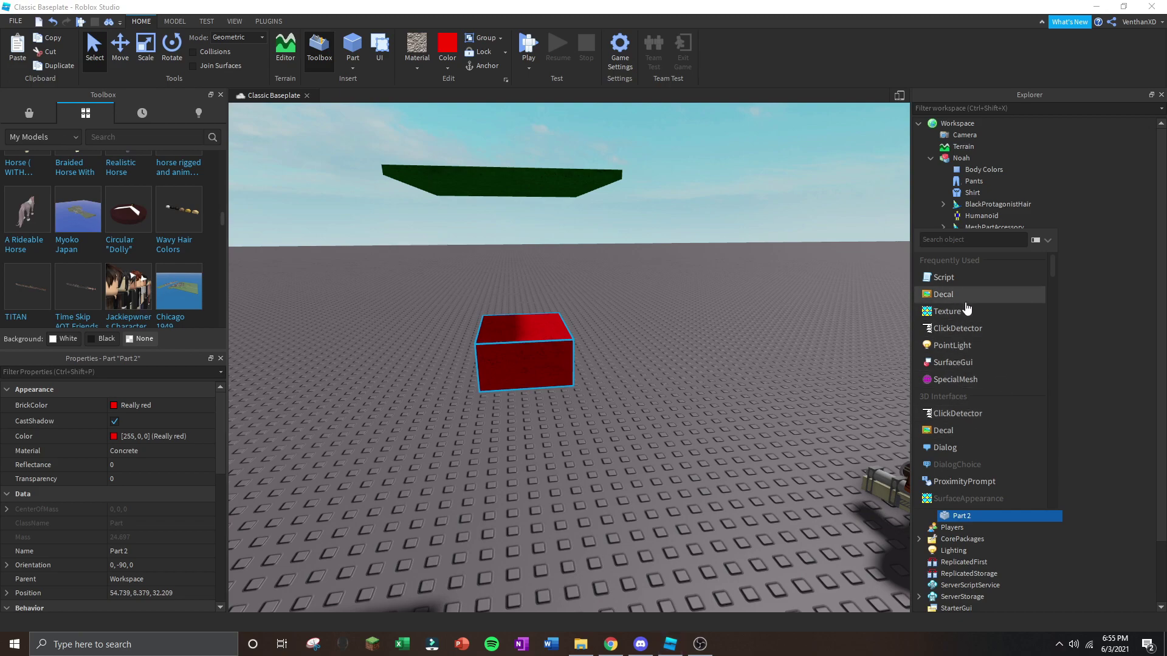
type("att")
left_click(954, 260)
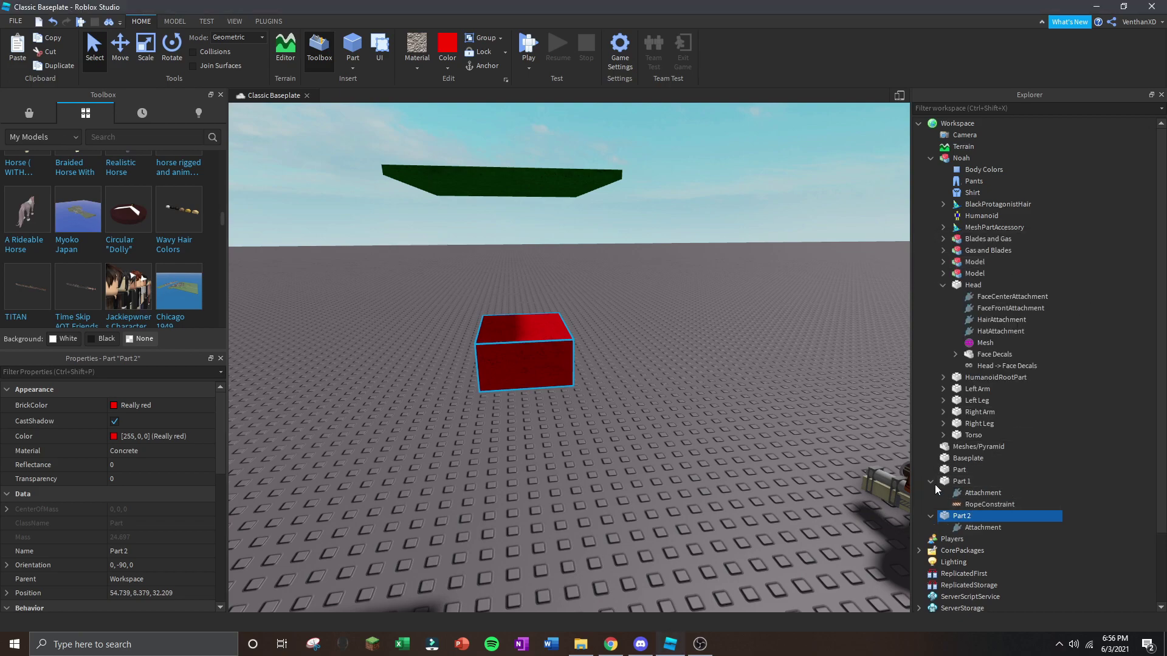
Rename Part 1's attachment as Attachment1 and Part 2's attachment as Attachment2.
double_click(975, 493)
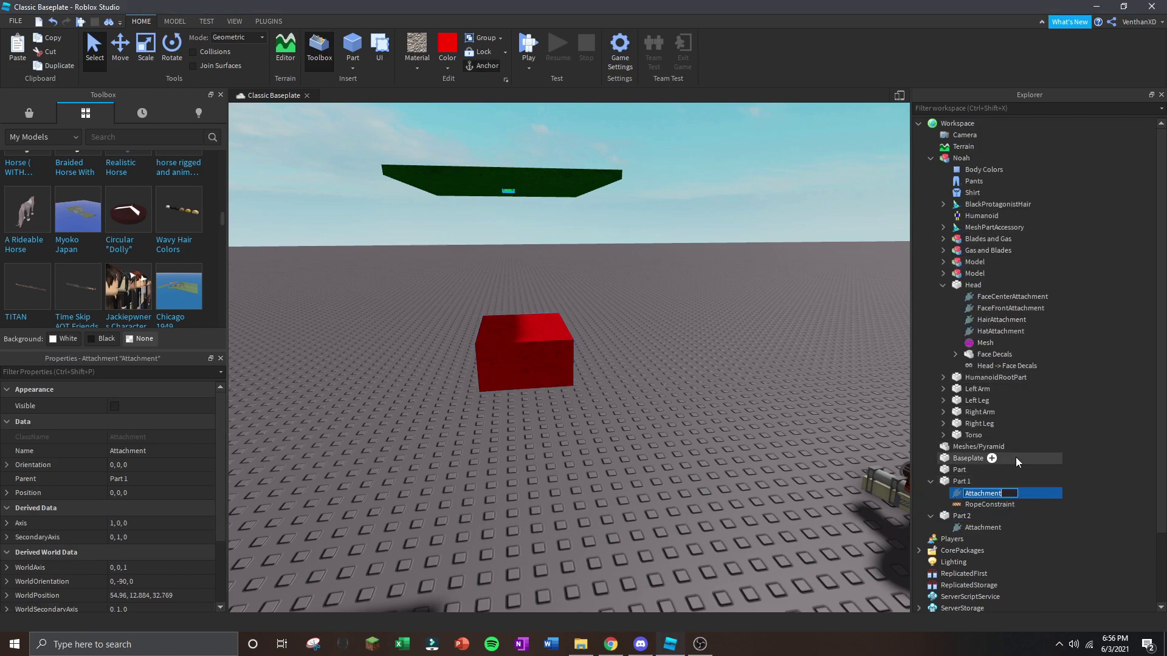
right_click(983, 531)
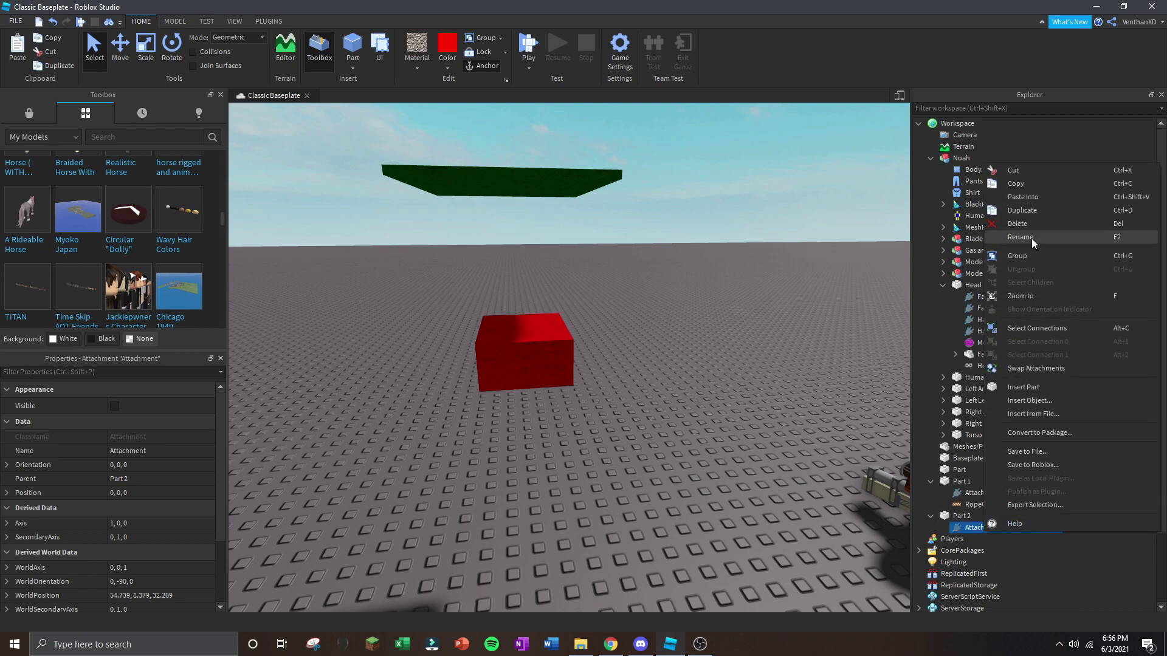
left_click(1018, 402)
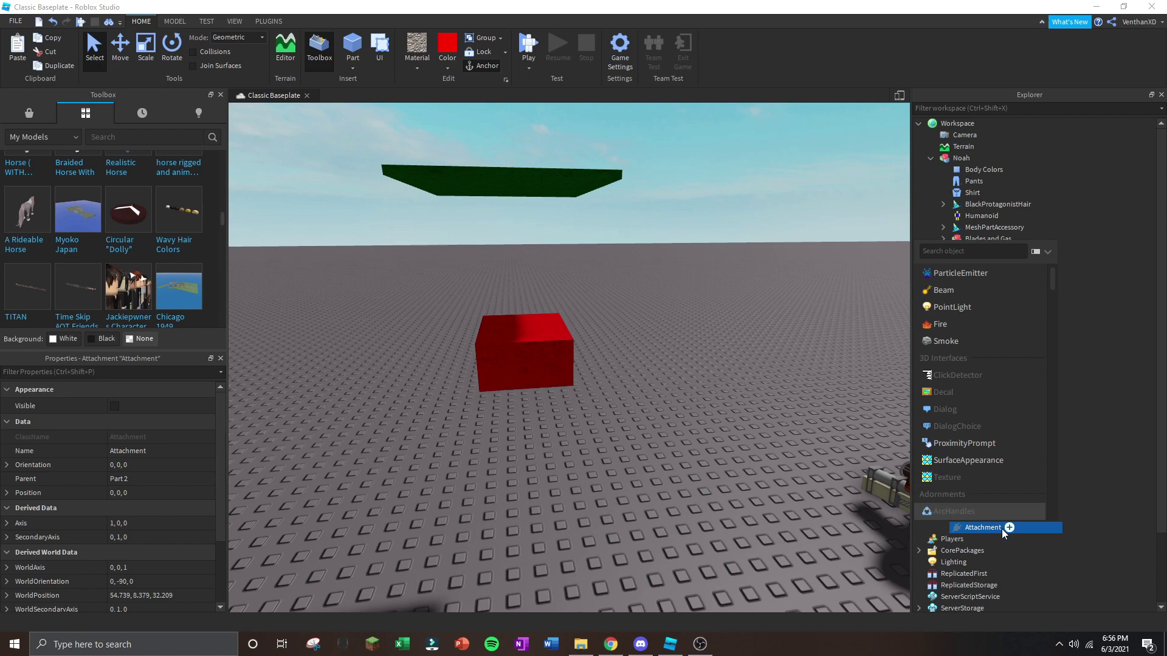
left_click(1001, 529)
right_click(998, 528)
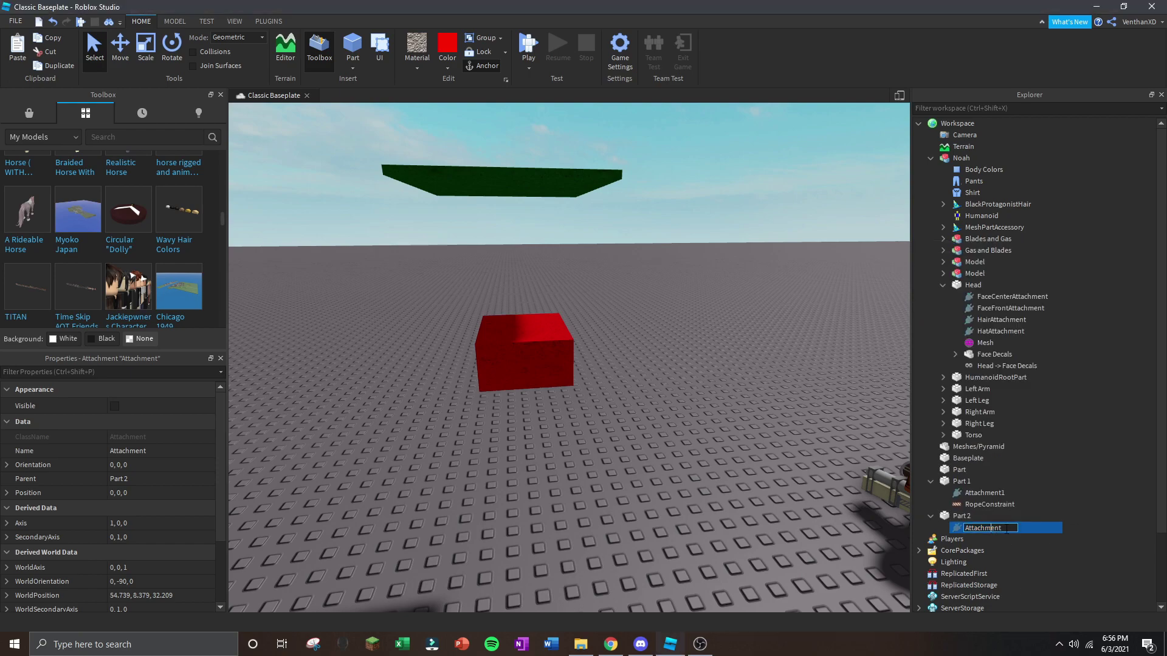
type("2")
key("Return")
Set the RopeConstraint's Attachment0 to Part 1's Attachment1 and its Attachment1 to Part 2's Attachment2.
left_click(982, 493)
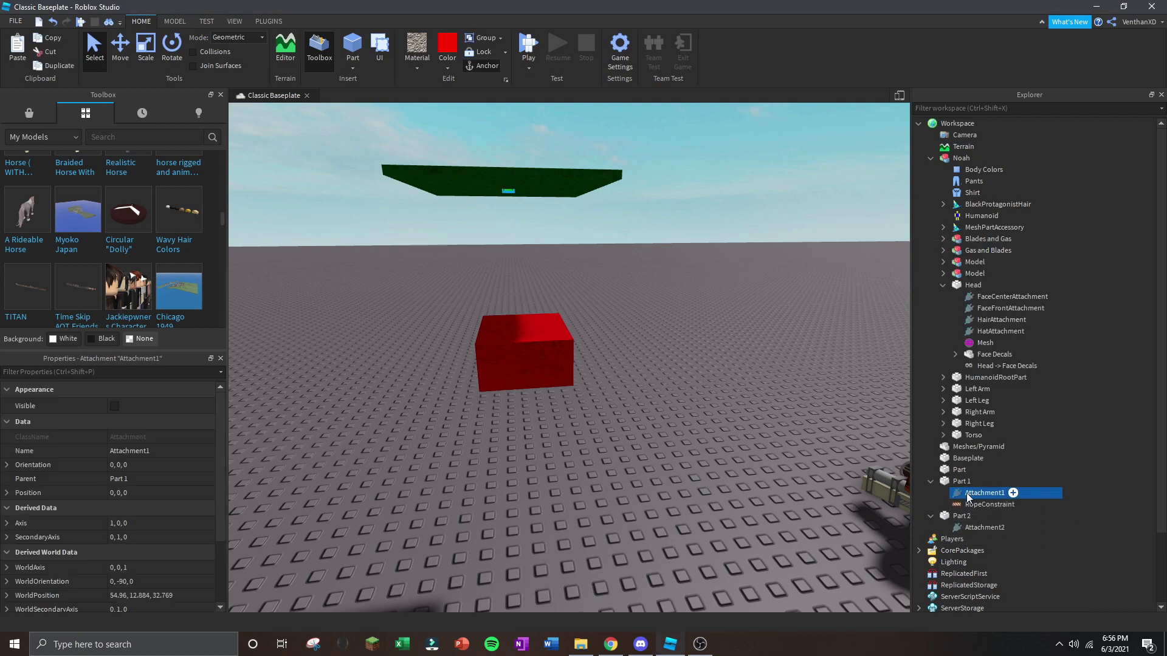
left_click(953, 481)
scroll(152, 427, "down", 3)
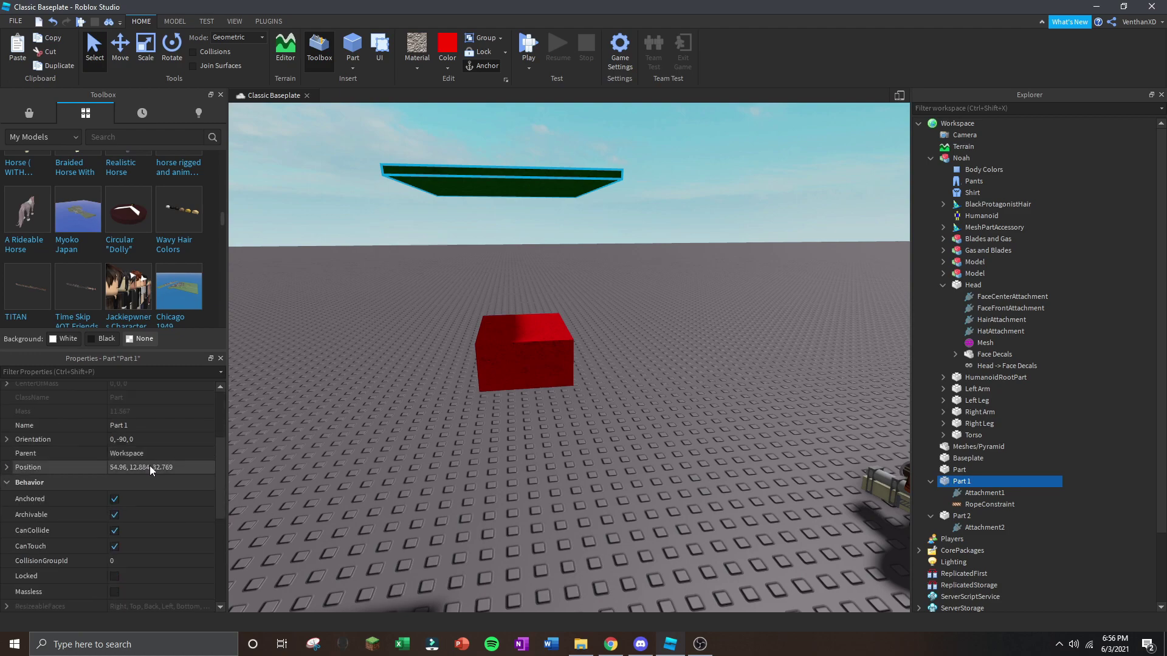
left_click(978, 504)
left_click(69, 537)
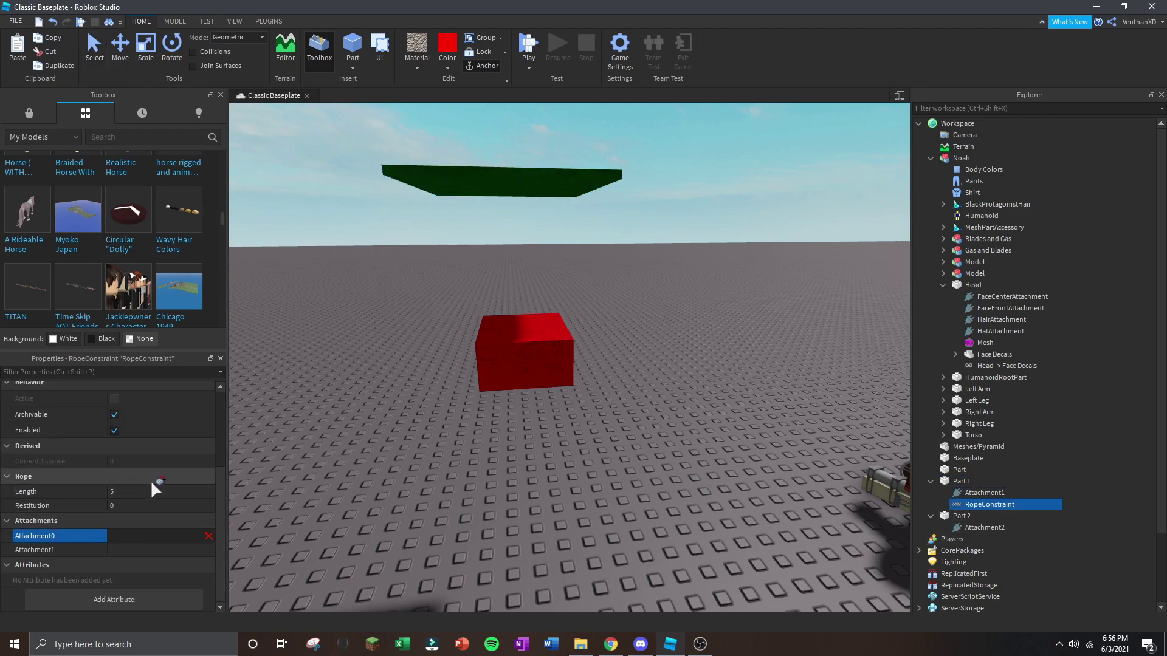
left_click(994, 494)
left_click(80, 550)
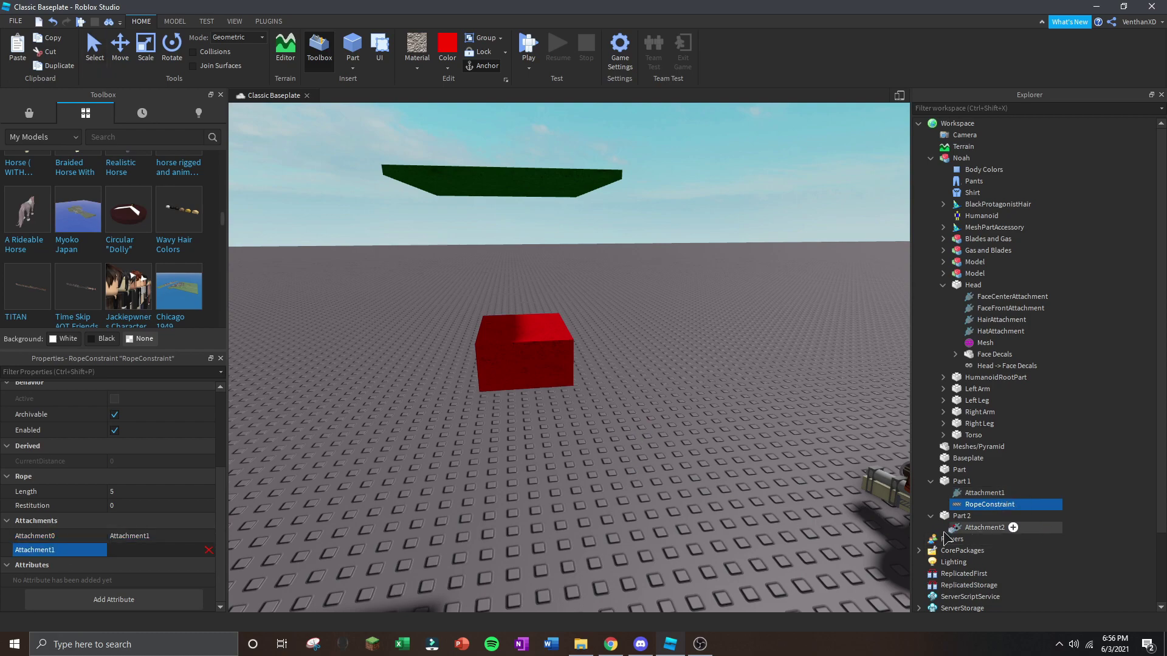
Make the rope constraint visible and inspect the rope between the green plate and the red block.
key("w")
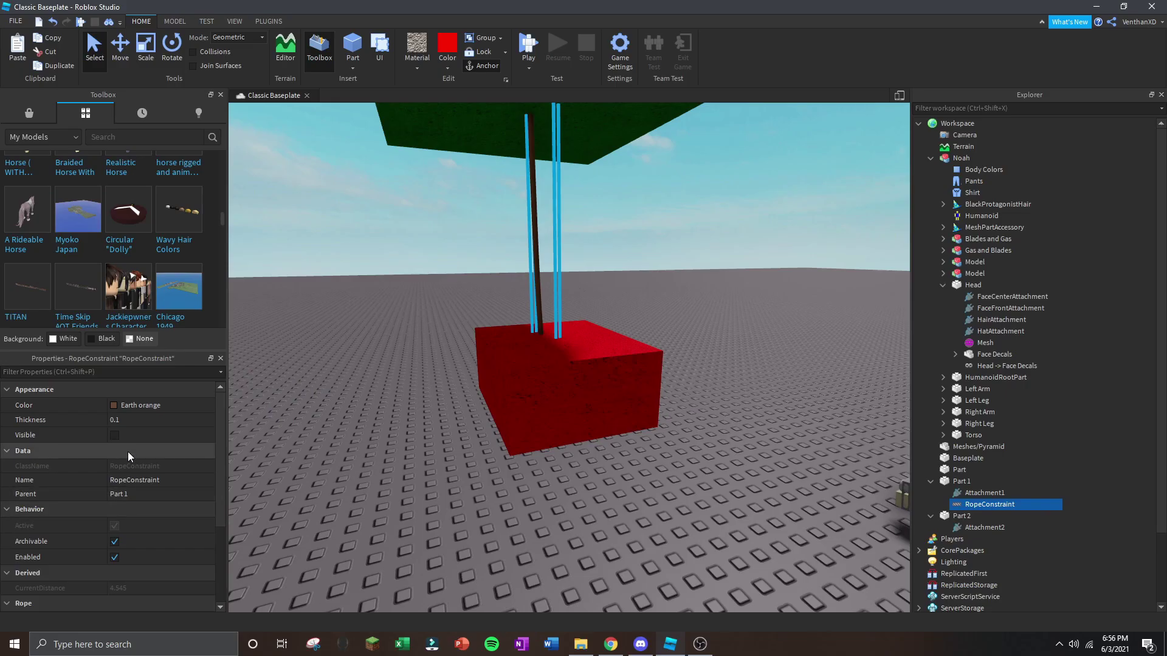
left_click(115, 435)
left_click(556, 316)
scroll(556, 316, "down", 5)
right_click_drag(556, 316, 581, 318)
scroll(581, 319, "up", 5)
scroll(581, 318, "up", 3)
left_click(551, 480)
scroll(552, 480, "down", 5)
left_click(640, 419)
right_click_drag(640, 419, 620, 413)
Run the simulation, test how the red block hangs and swings from the green plate, and stop the run.
left_click(532, 59)
left_click(545, 107)
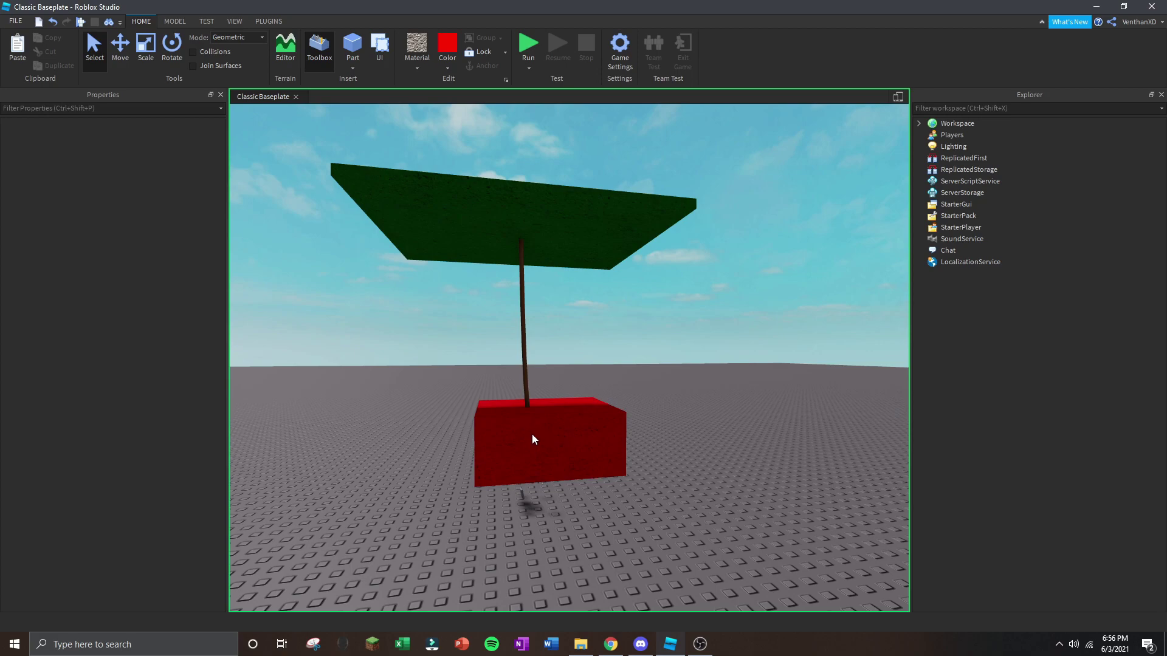
right_click_drag(647, 403, 652, 403)
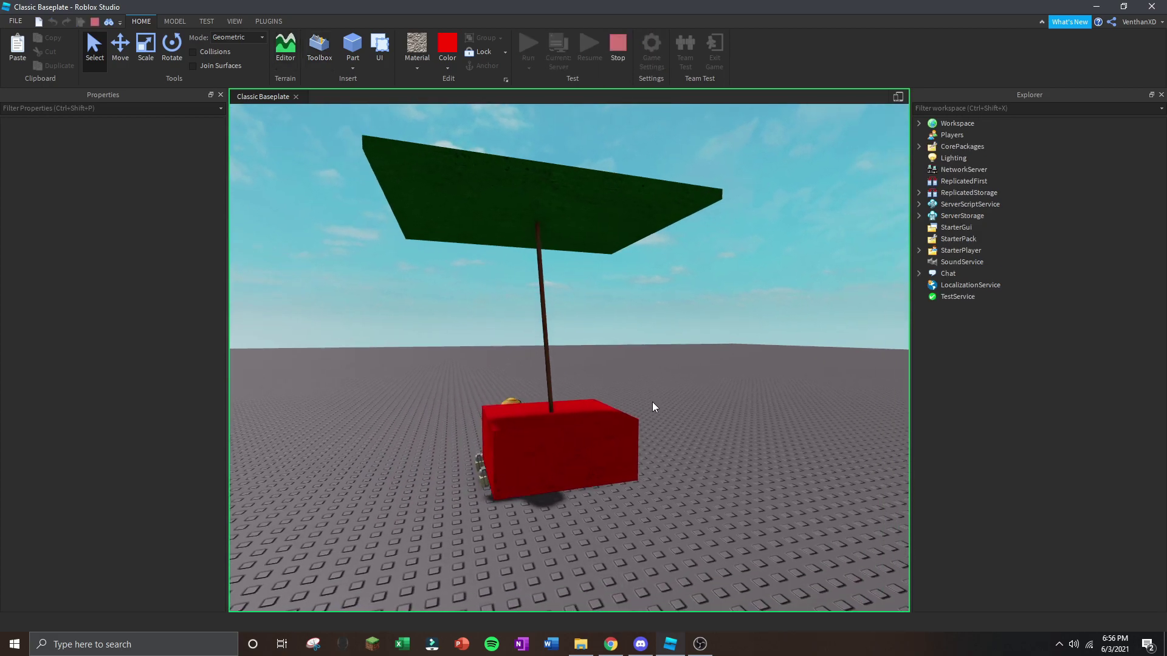
left_click(531, 452)
left_click(702, 364)
scroll(698, 364, "down", 4)
left_click(625, 58)
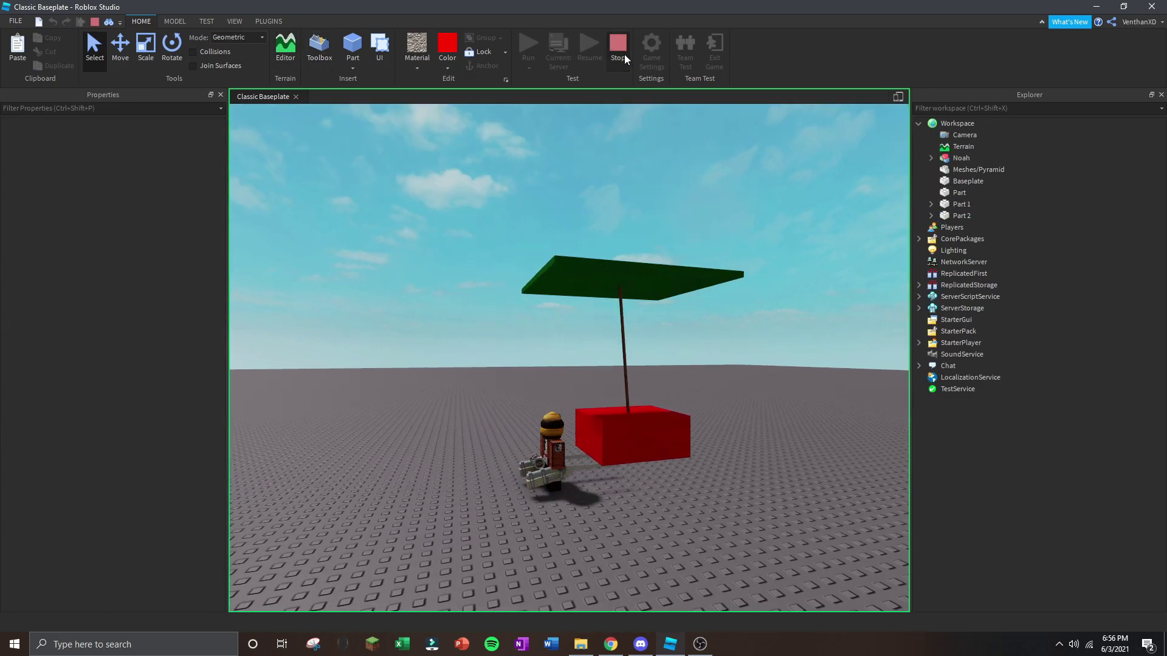
Delete the hanging red block and the green plate of the rope demonstration from the scene.
right_click_drag(665, 256, 723, 259)
scroll(680, 265, "down", 2)
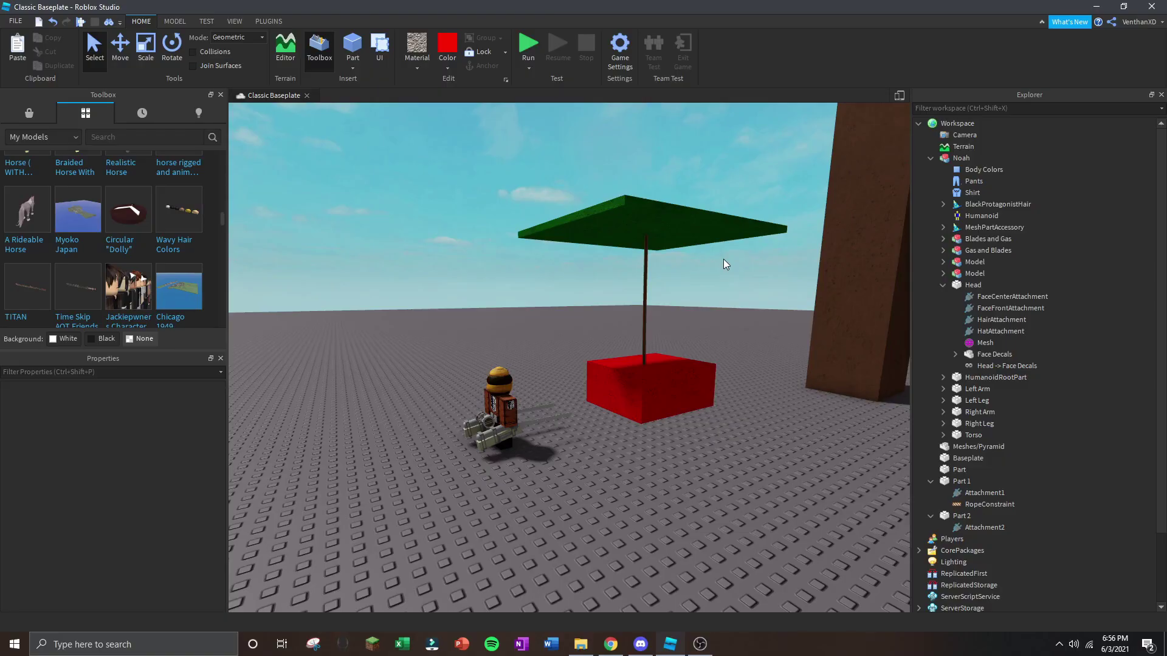
scroll(589, 407, "up", 2)
left_click(604, 396)
key("Delete")
left_click(648, 199)
key("Delete")
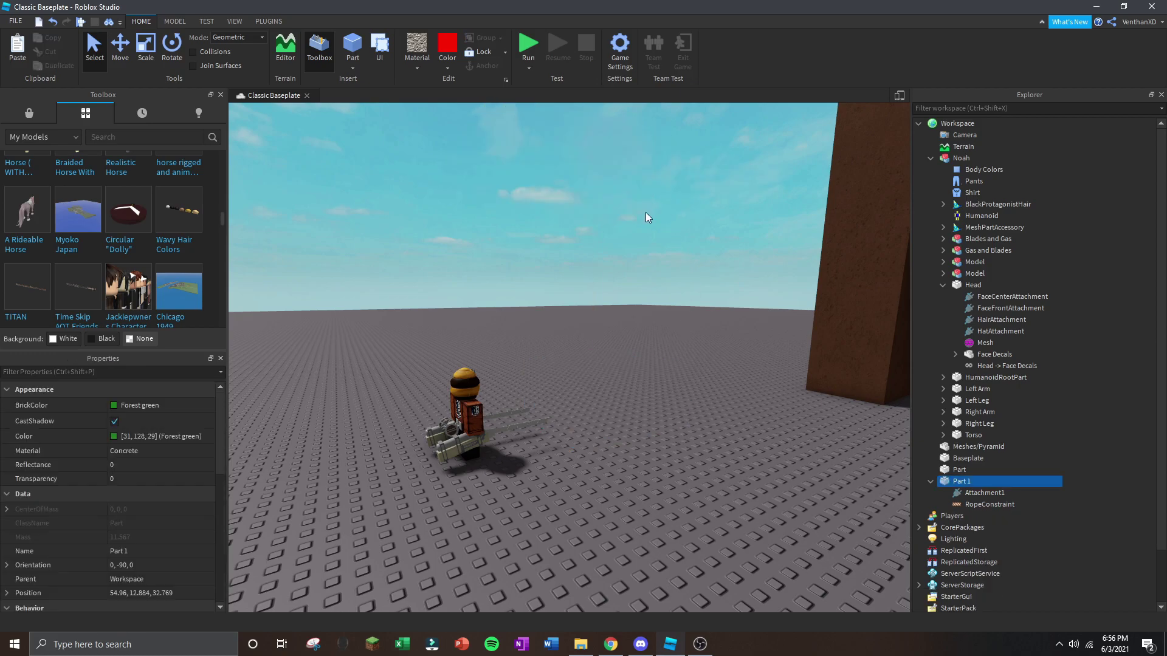
Examine the wire ejectors at the waist of the geared character up close.
mouse_move(634, 301)
right_mouse_down()
mouse_move(676, 269)
mouse_move(559, 390)
mouse_move(603, 243)
mouse_move(619, 308)
right_mouse_up()
key("s")
key("w")
key("a")
key("s")
key("w")
key("q")
key("w")
key("e")
left_click(494, 390)
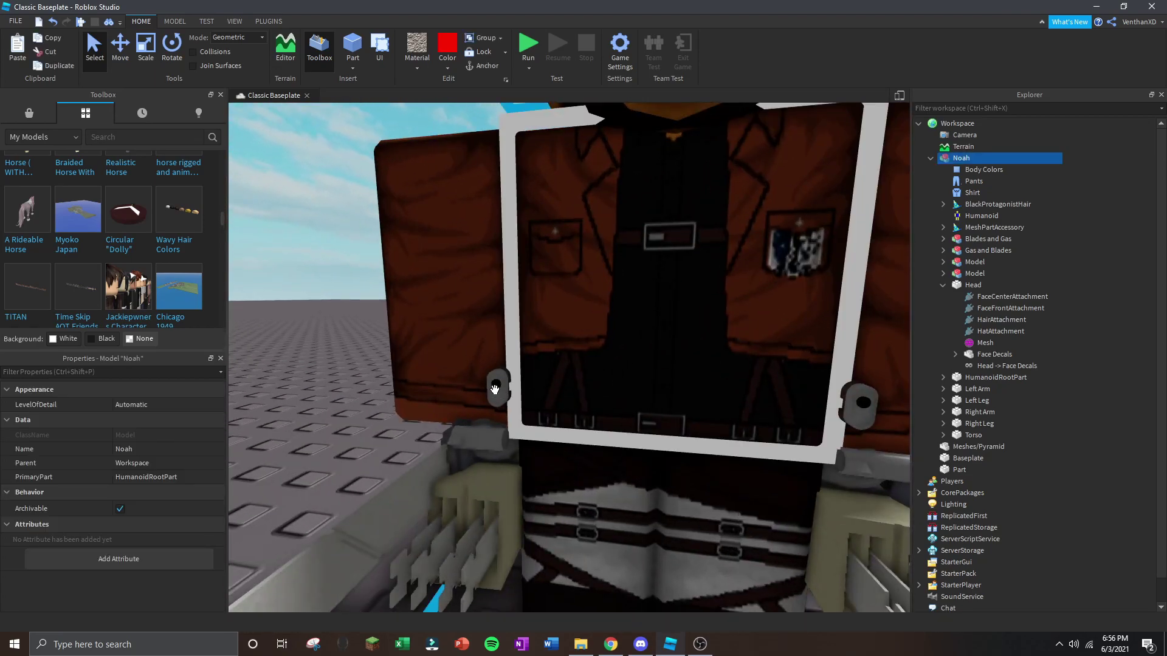
left_click(352, 339)
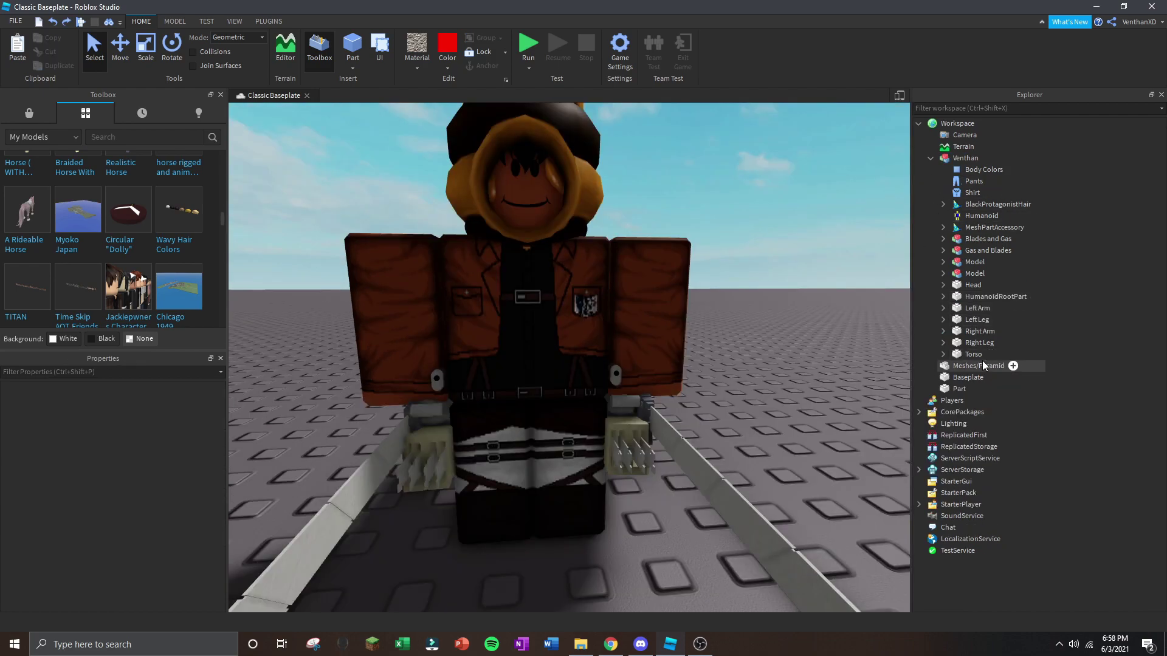
Expand the character's Torso, its gear Model and the Parts group to list the gear's unions.
left_click(978, 355)
left_click(943, 354)
key("w")
key("a")
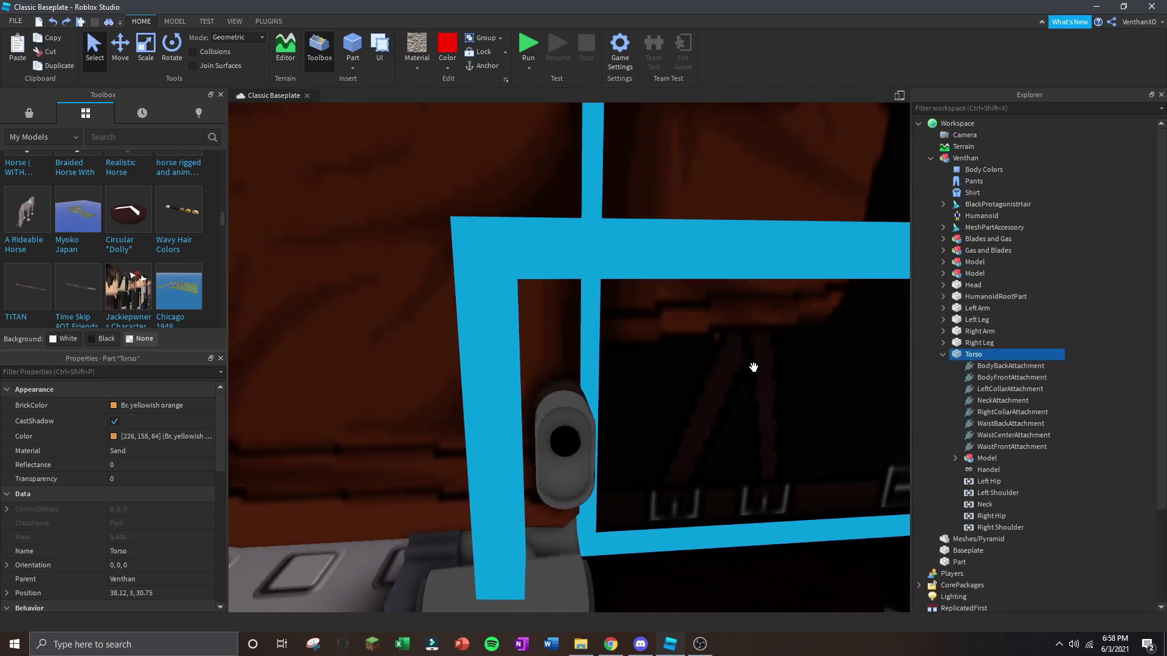
key("s")
left_click(976, 461)
left_click(956, 459)
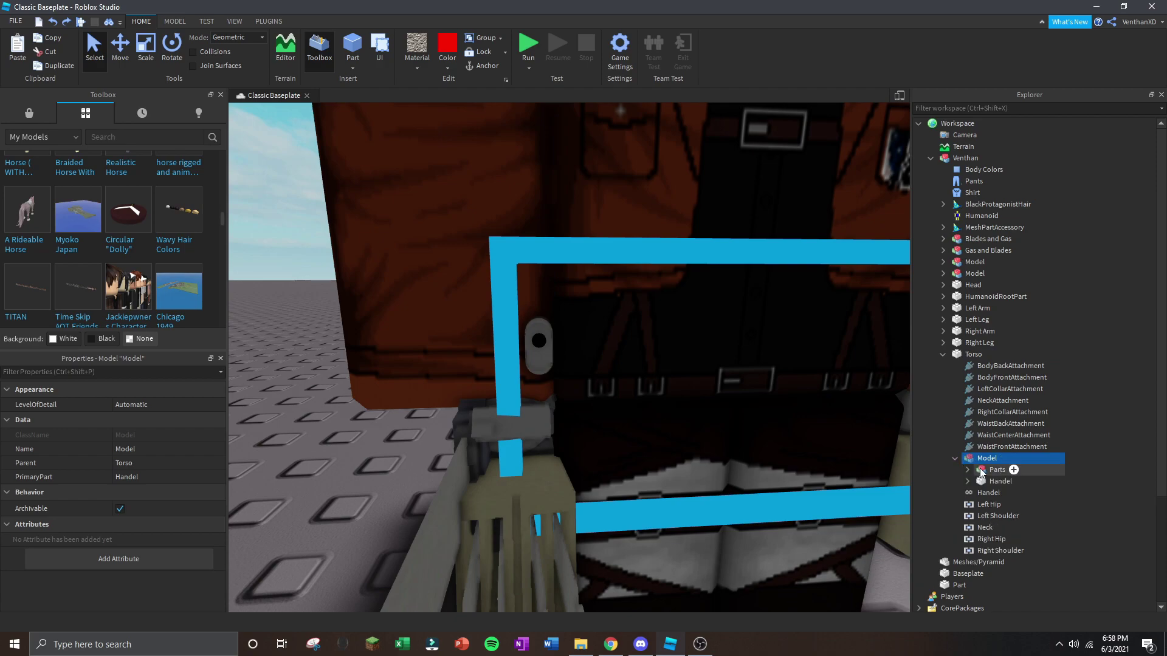
left_click(978, 469)
left_click(977, 480)
left_click(967, 471)
Rename the union forming the ejector on the character's right side as WireEjector.
left_click_drag(1083, 333, 1018, 367)
left_click(1010, 364)
right_click(1010, 367)
left_click(1026, 78)
type("WireEjector")
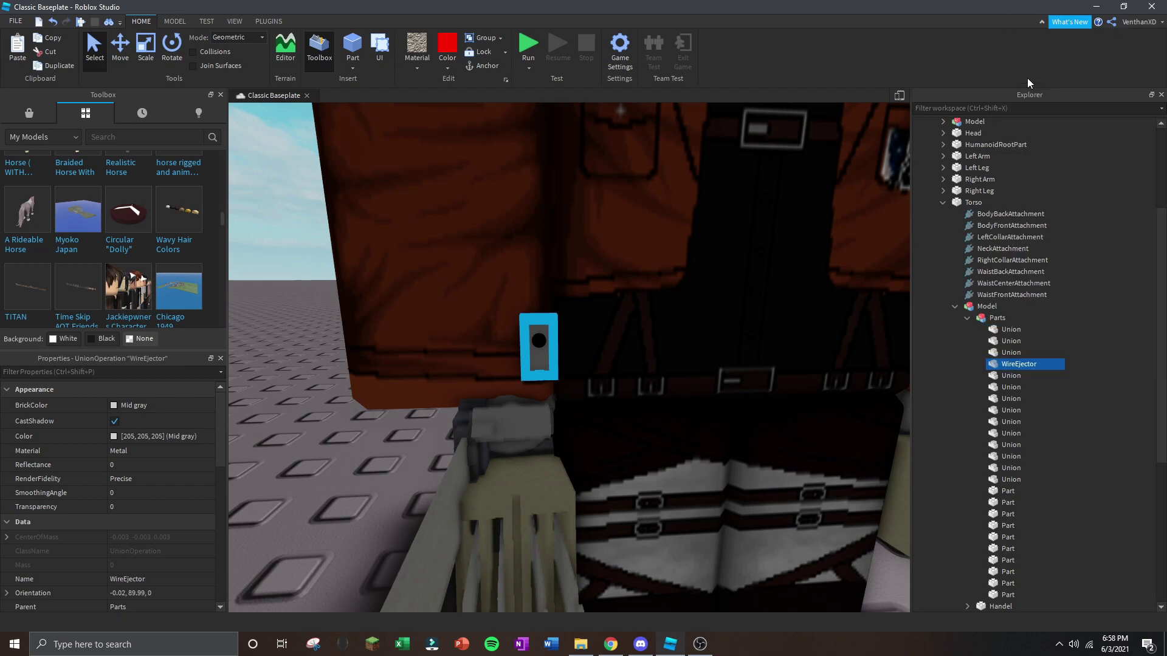
Rename the union forming the ejector on the character's left side as WireEjector Left.
scroll(724, 210, "down", 5)
left_click_drag(1086, 378, 1000, 402)
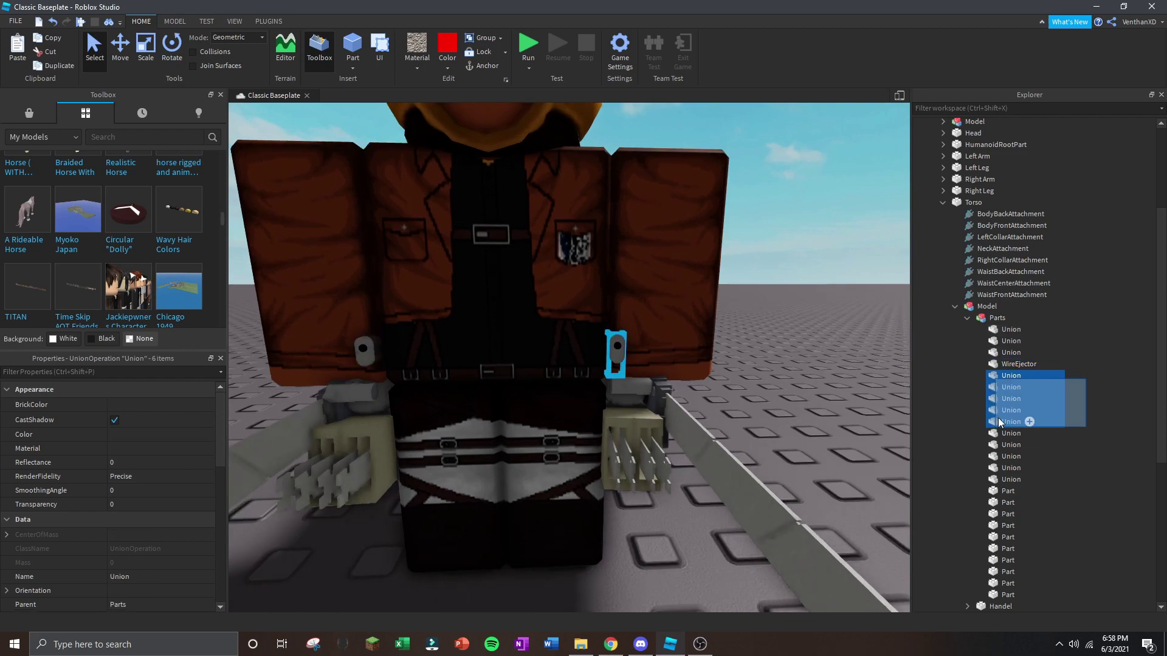
left_click(999, 408)
right_click(998, 407)
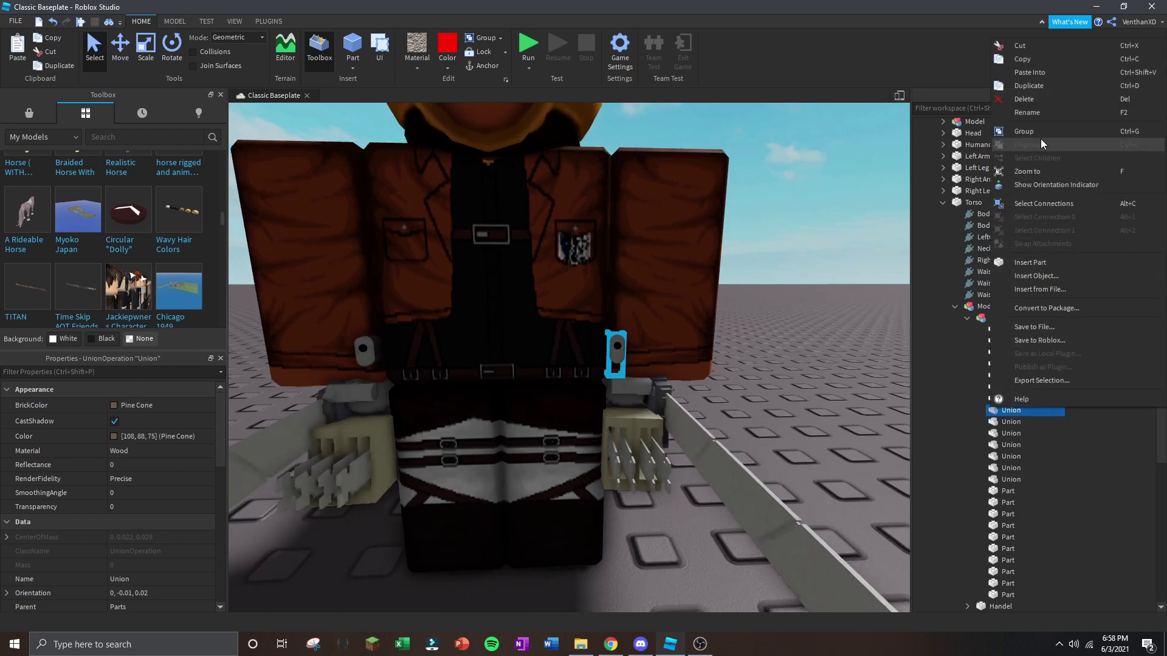
left_click(1027, 114)
type("WireEjector Left")
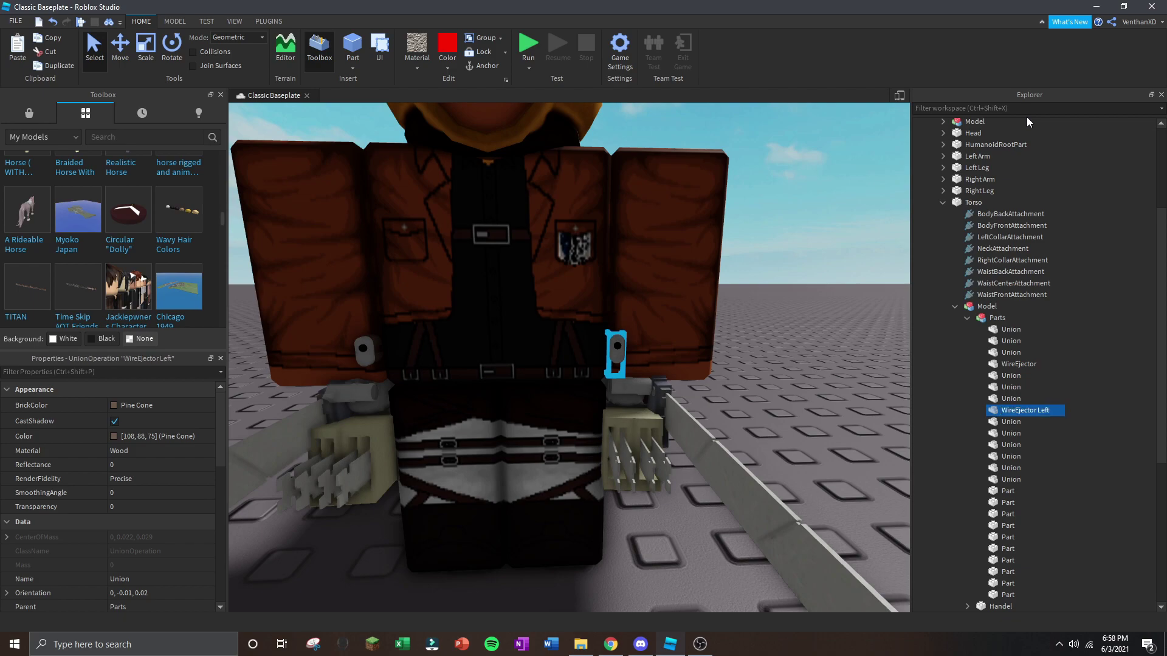
Rename the WireEjector union as WireEjector Right.
right_click(1029, 364)
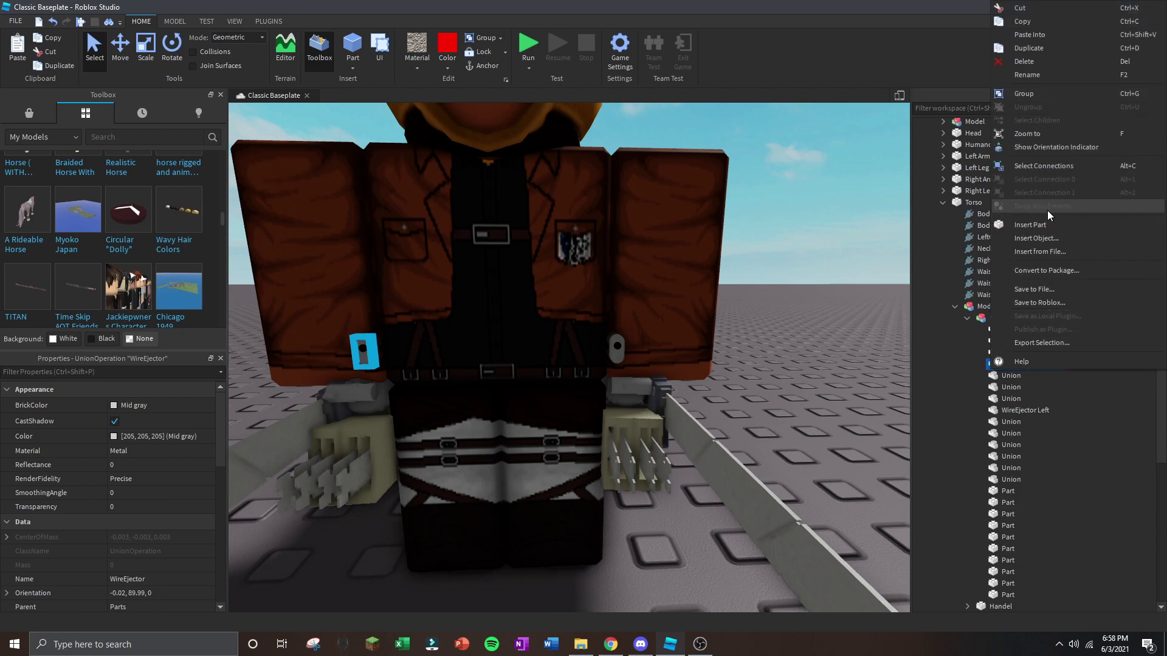
left_click(1039, 79)
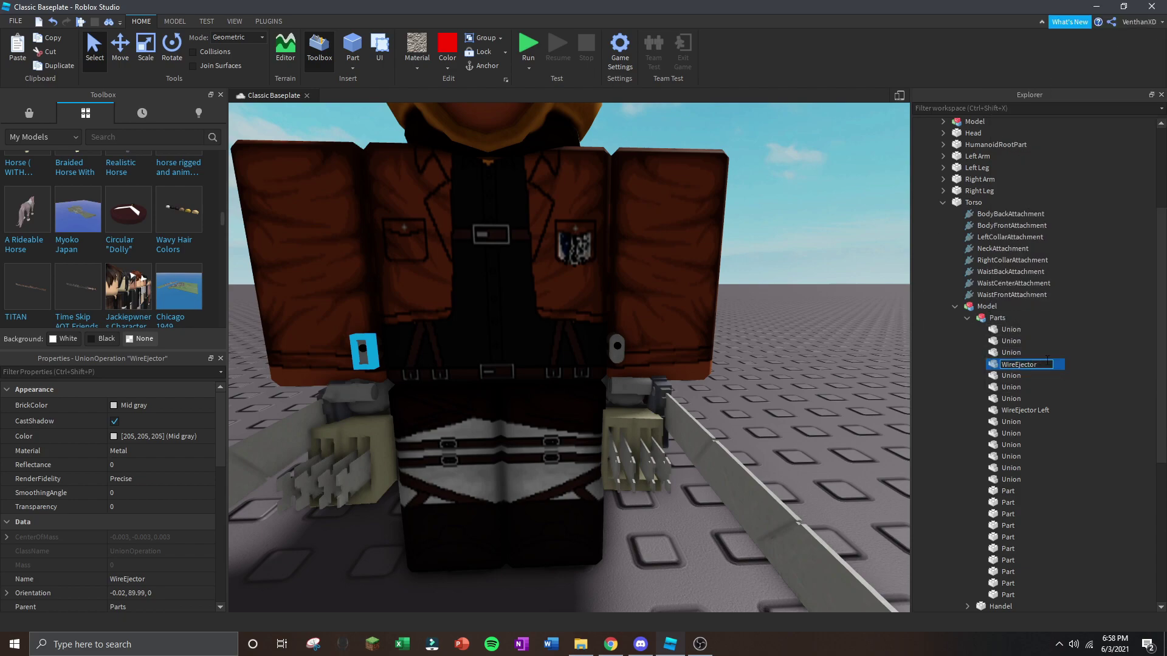
left_click(760, 277)
Examine both wire ejectors on the character from the front at different distances and angles.
scroll(730, 291, "down", 4)
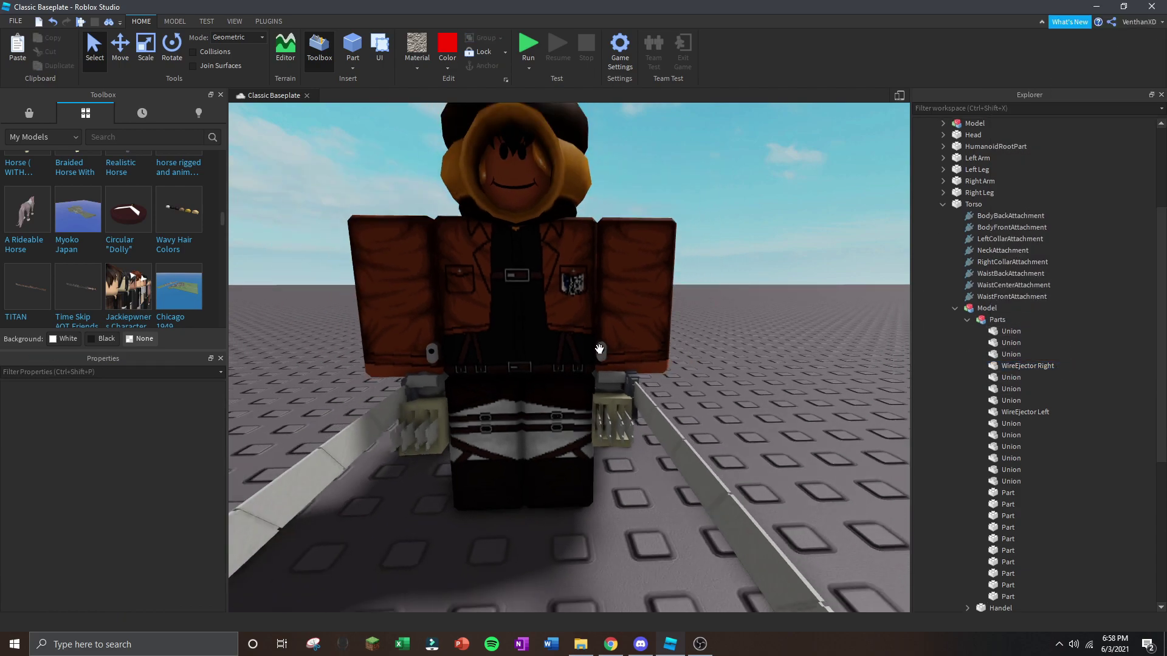
scroll(648, 343, "up", 5)
left_click(527, 364)
right_click_drag(526, 365, 621, 216)
scroll(547, 362, "down", 5)
left_click(568, 359)
scroll(565, 344, "up", 4)
scroll(621, 216, "down", 4)
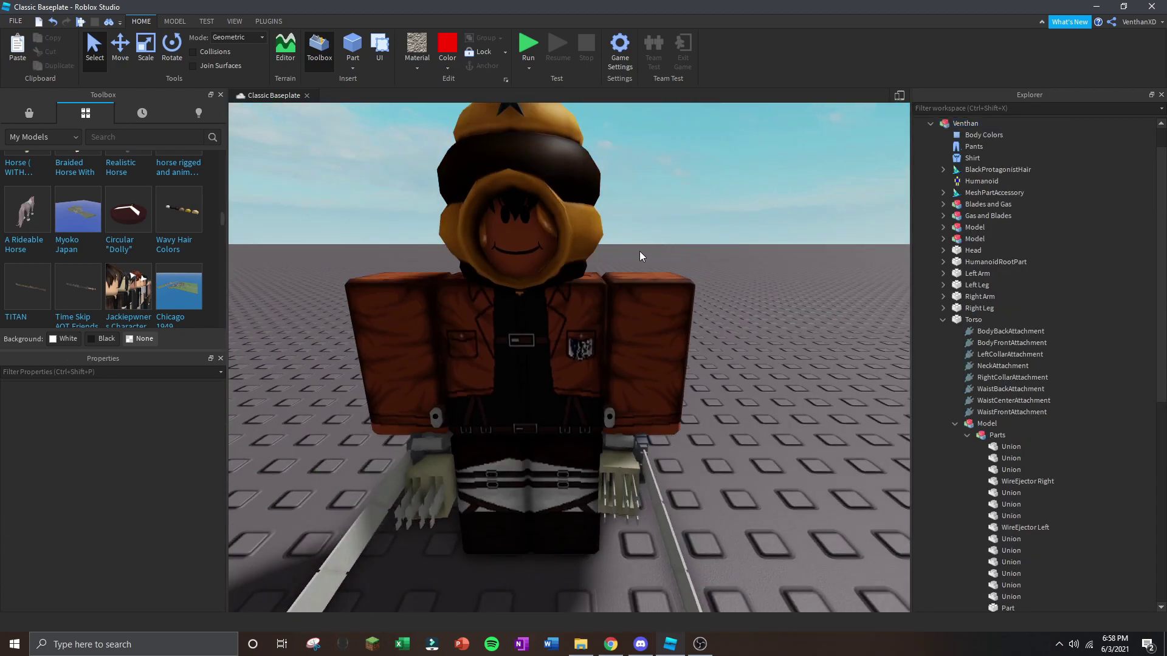
scroll(650, 267, "up", 5)
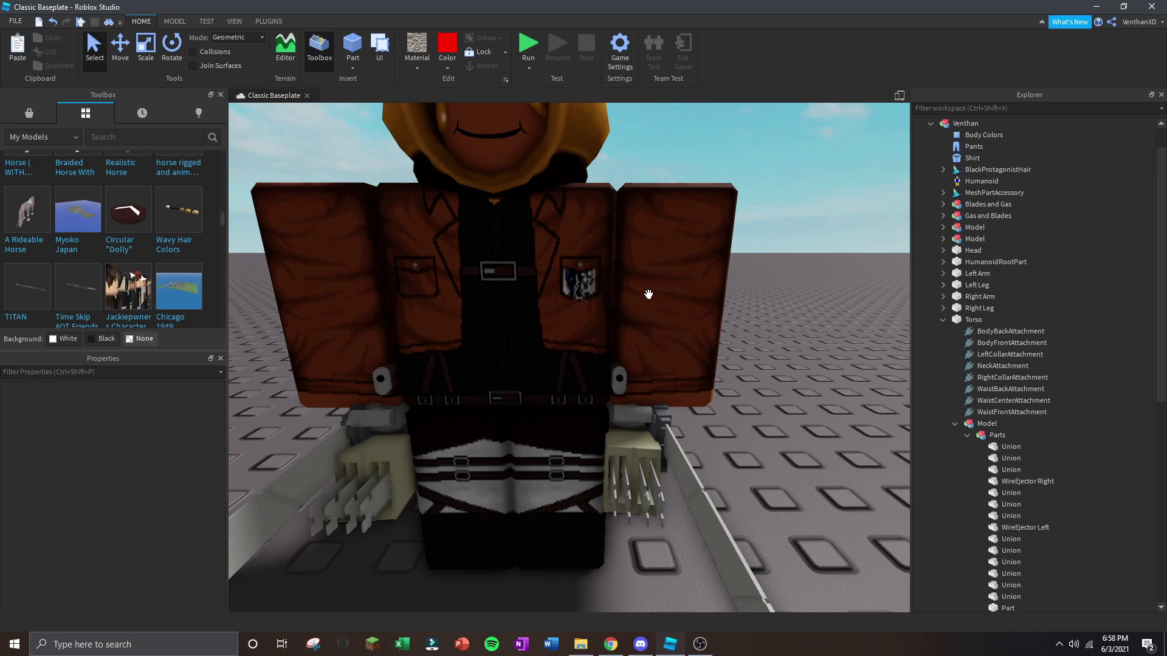
right_click_drag(649, 294, 646, 294)
scroll(573, 308, "up", 3)
right_click_drag(553, 315, 553, 316)
right_click_drag(635, 316, 636, 316)
right_click_drag(670, 274, 672, 271)
Insert a lime green Fabric block and place it on the tower's face just below the pyramid tip.
left_click(349, 46)
left_click_drag(572, 190, 571, 315)
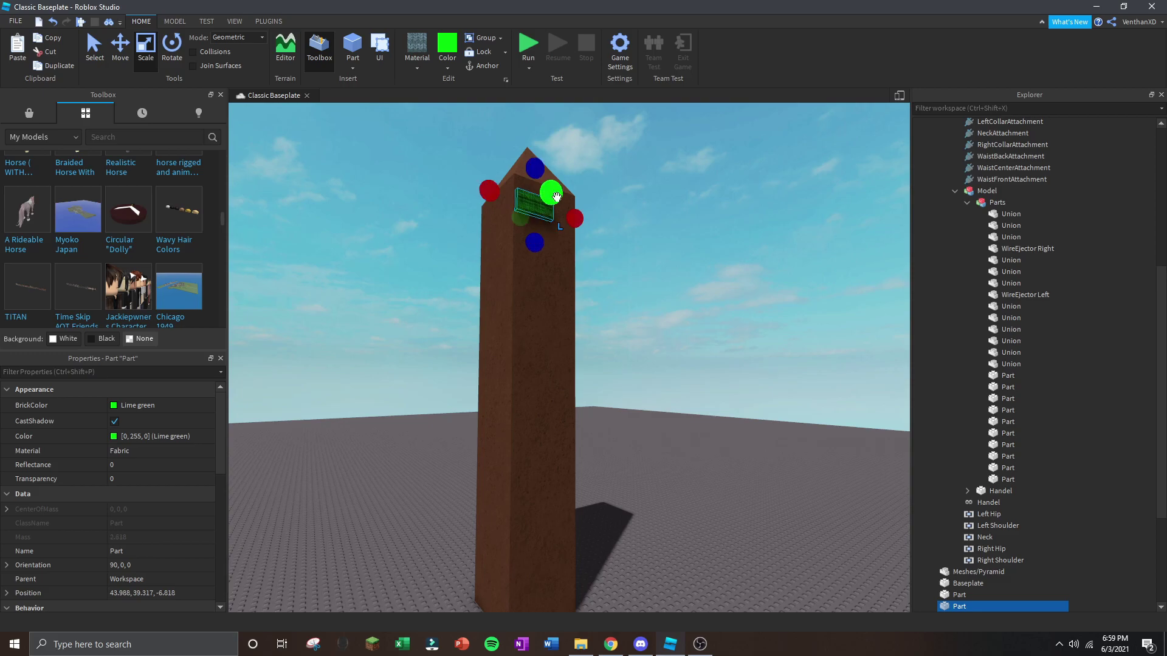
left_click(659, 203)
right_click_drag(659, 203, 659, 203)
scroll(515, 394, "up", 5)
right_click_drag(618, 370, 618, 369)
key("w")
key("w")
Insert a RopeConstraint and an Attachment into WireEjector Right.
left_click(1006, 251)
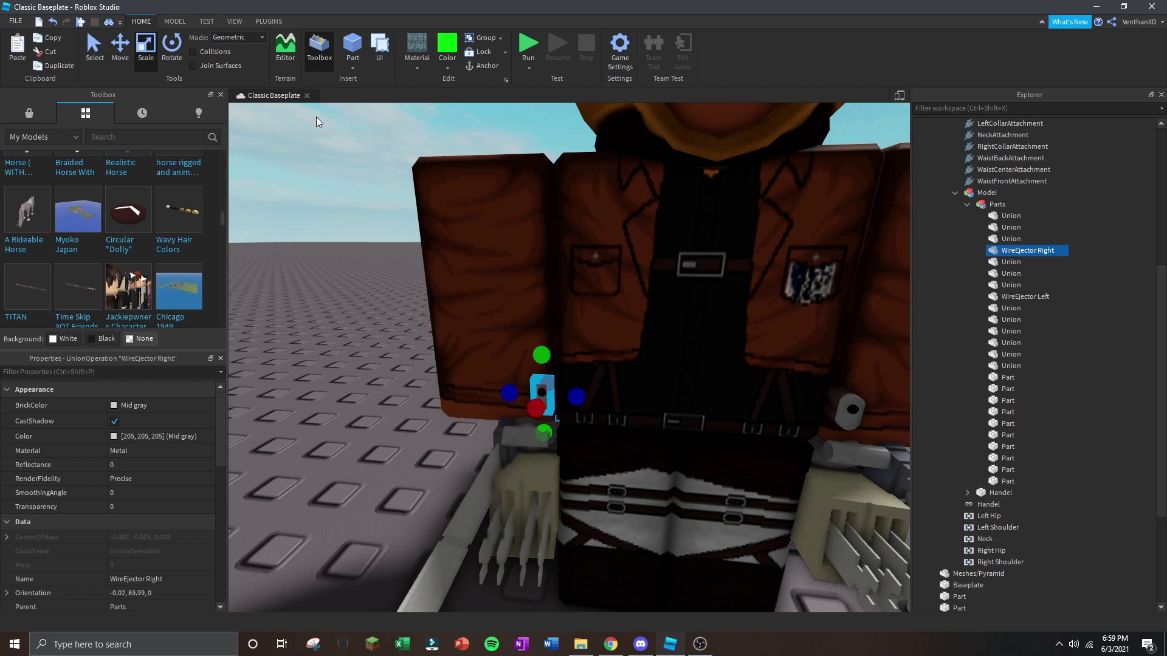
left_click(1062, 250)
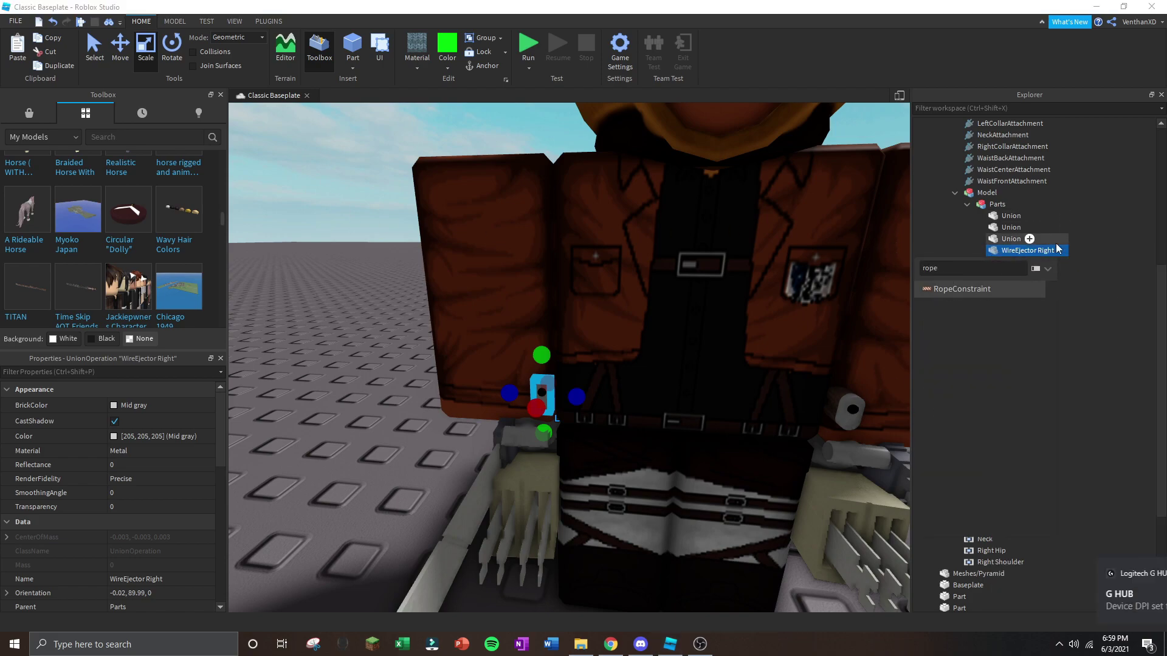
right_click(1009, 250)
left_click(1027, 489)
type("Atta")
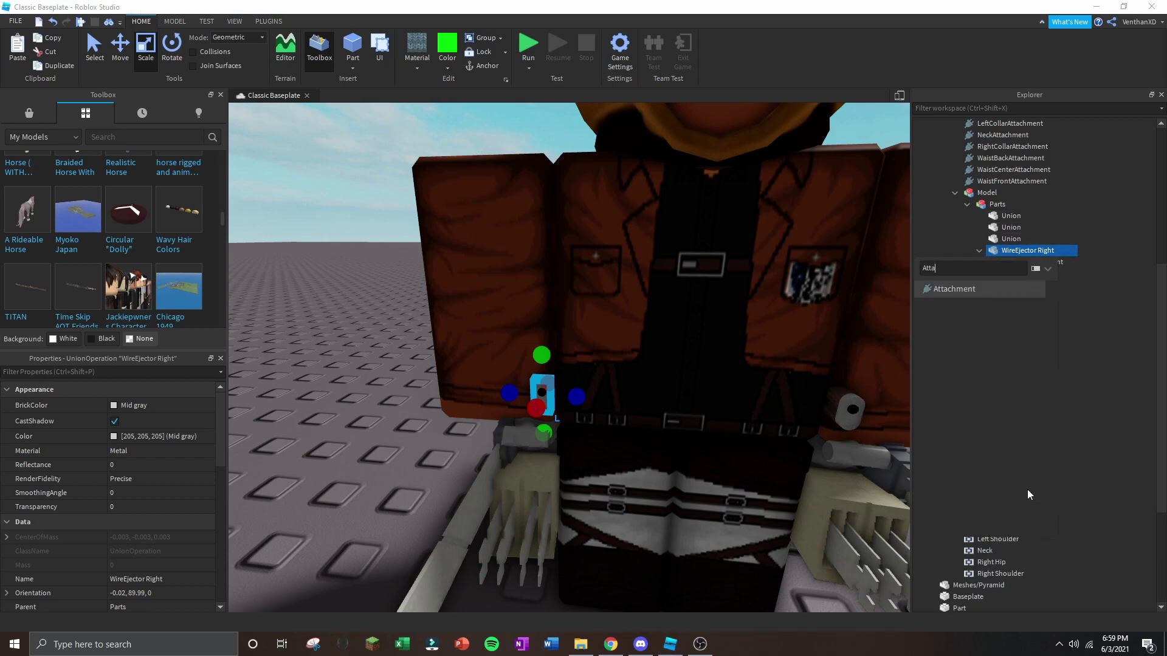
key("Return")
Rename the attachment in WireEjector Right as Attachment1.
right_click(1031, 261)
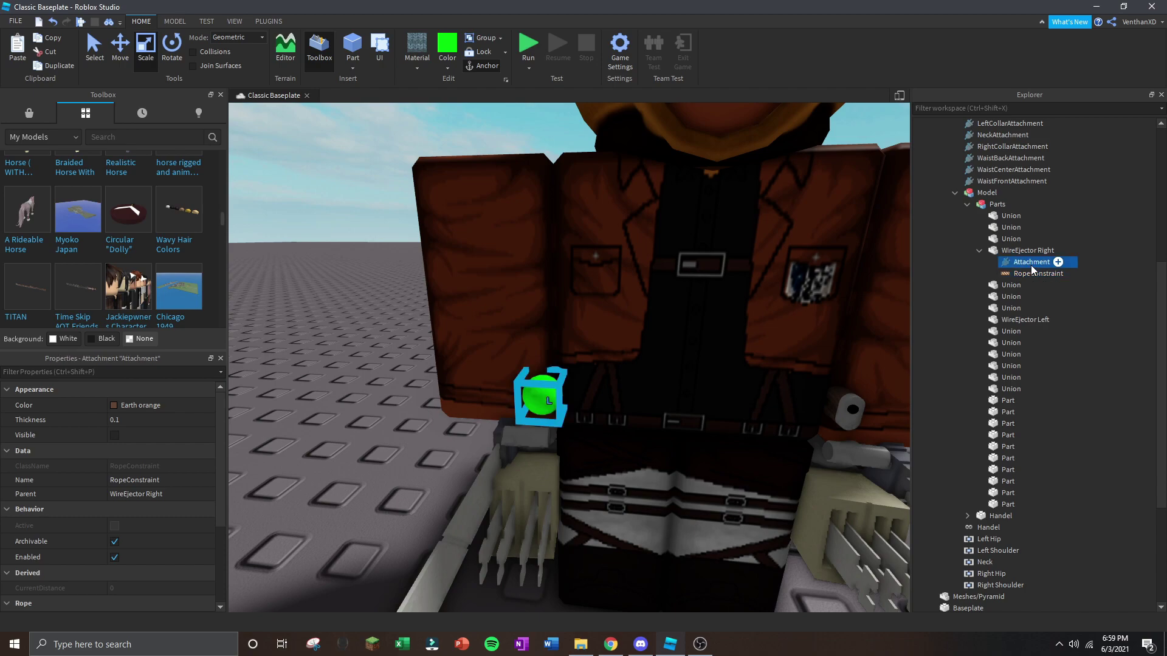
left_click(1027, 339)
key("End")
type("1")
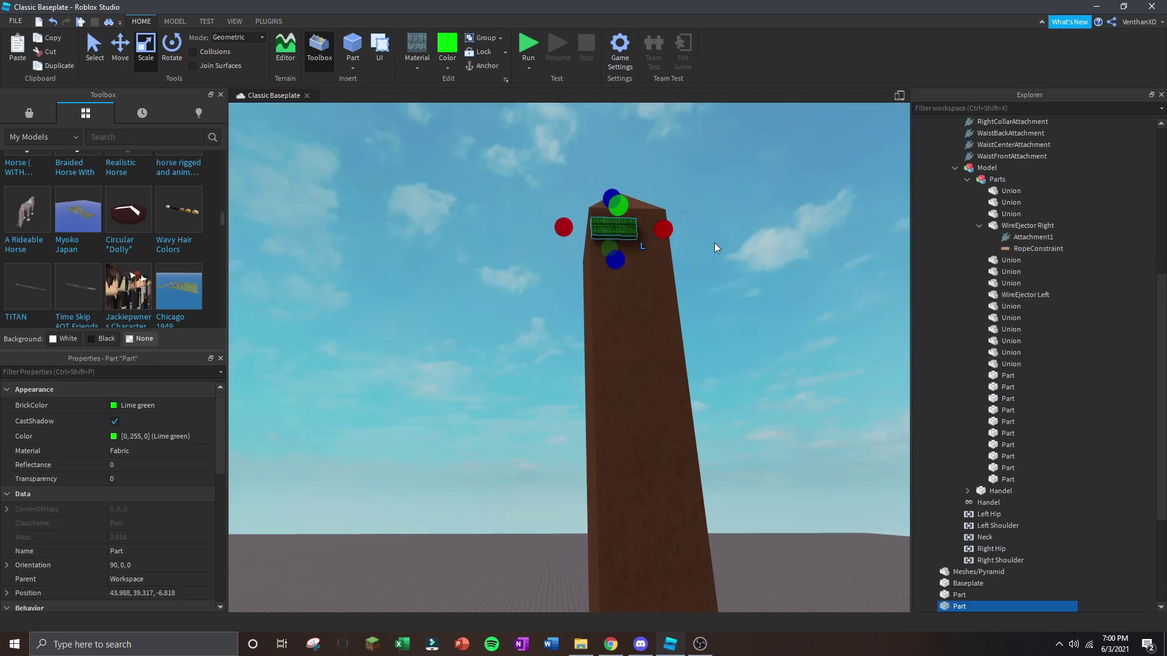
type("f")
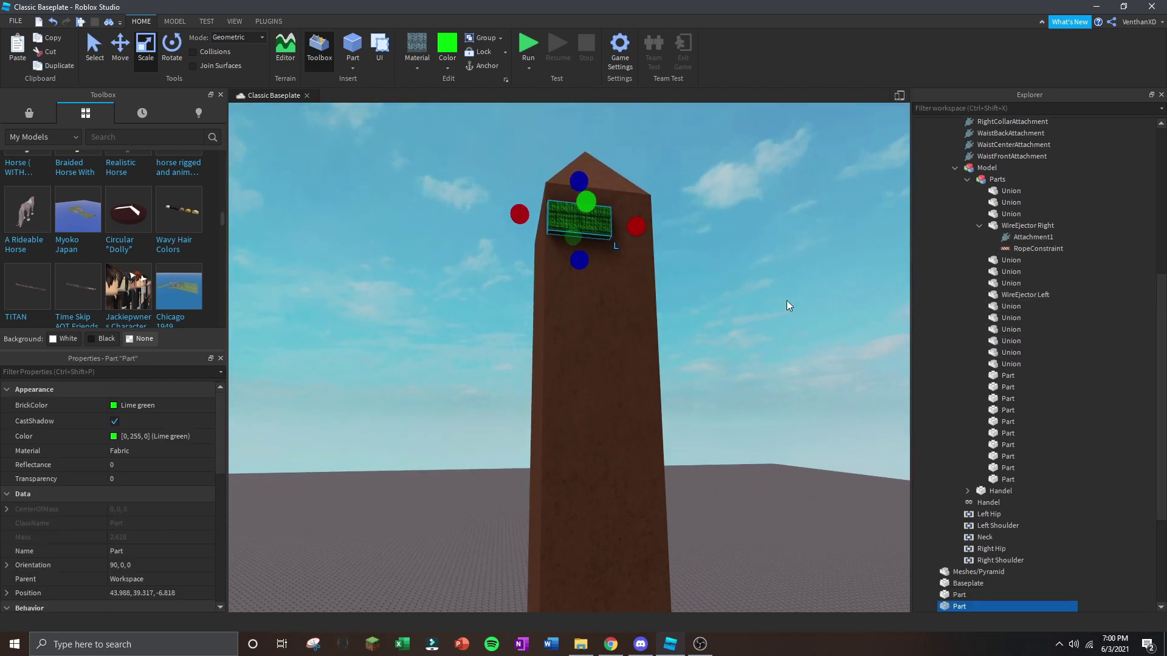
Rename the lime green block on the tower as Target.
scroll(1048, 421, "down", 4)
right_click(969, 479)
left_click(1010, 178)
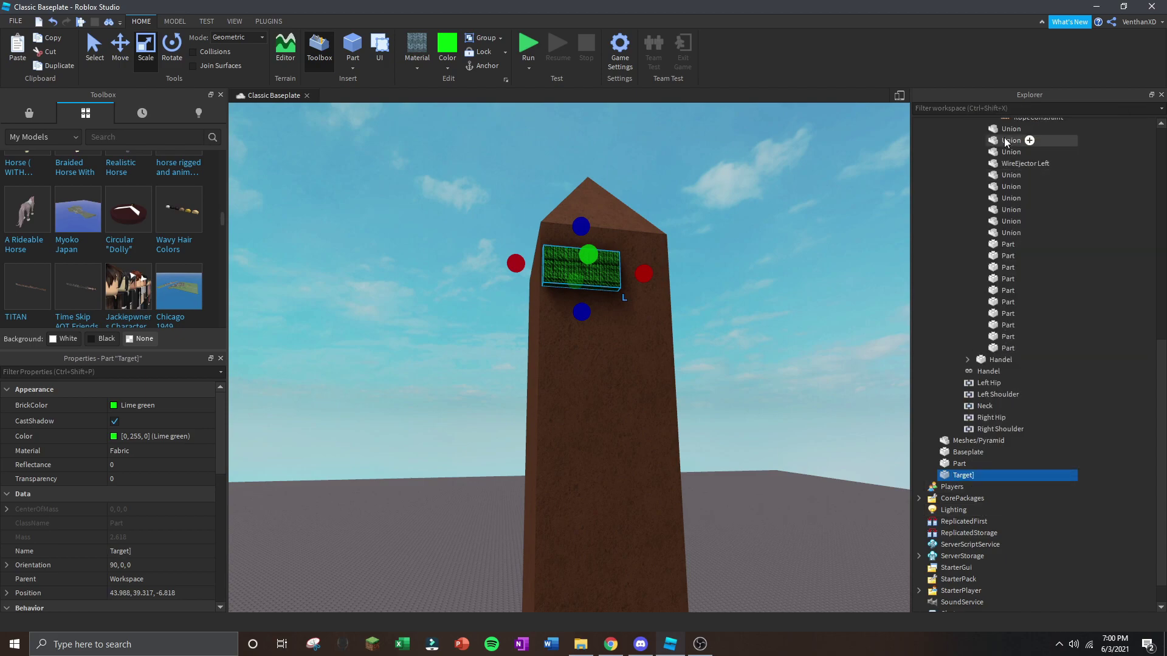
right_click(978, 475)
left_click(998, 178)
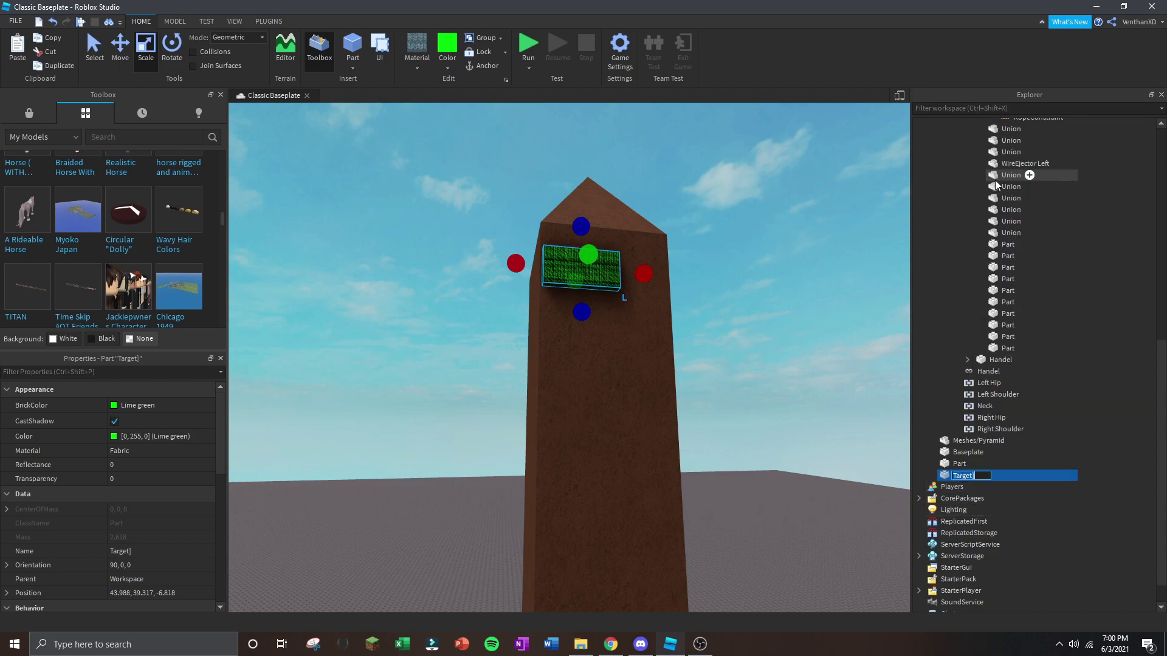
key("Return")
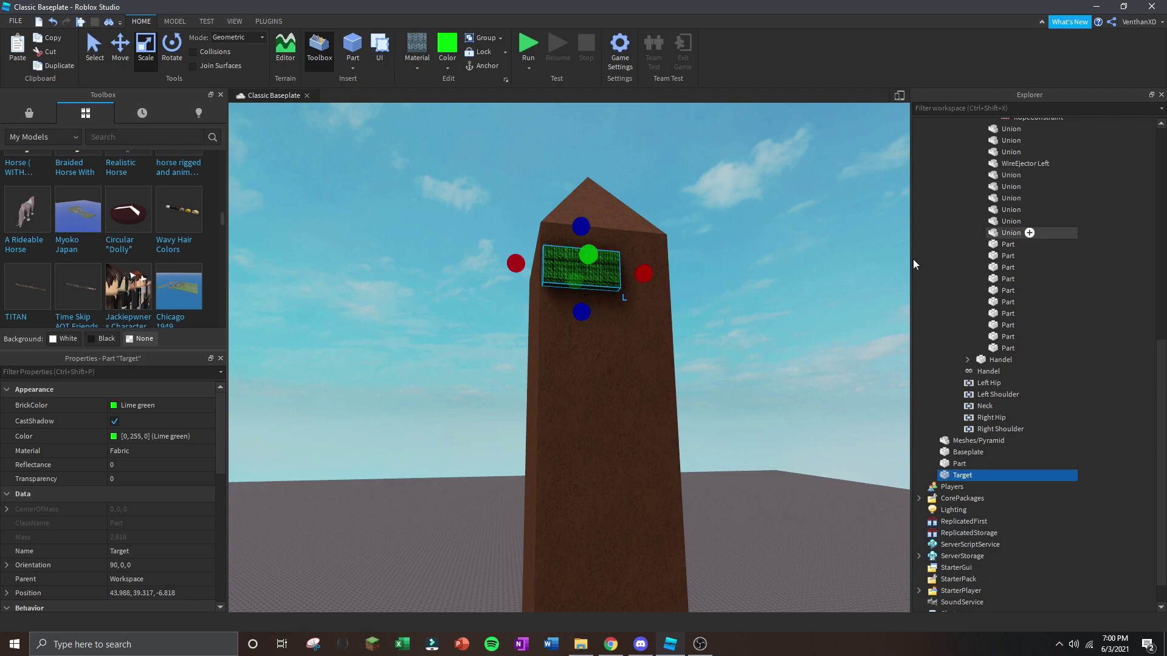
Insert an Attachment into the Target block.
right_click(975, 477)
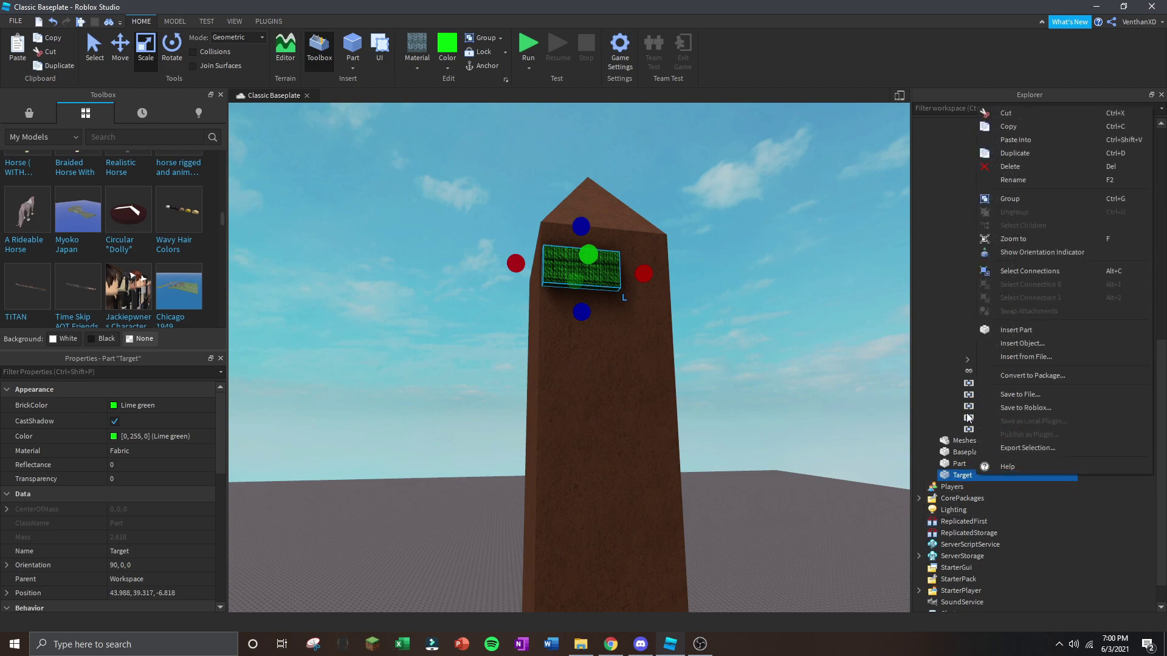
left_click(1015, 344)
type("att")
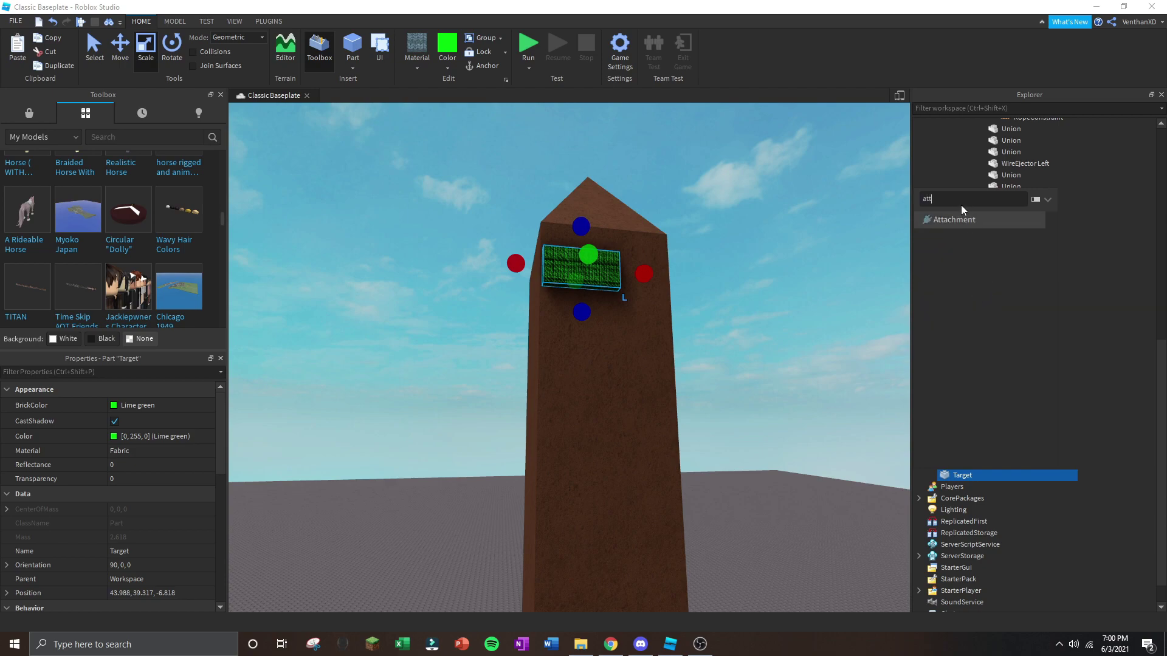
left_click(954, 236)
Rename the Target block's attachment as Attachment2.
right_click(971, 488)
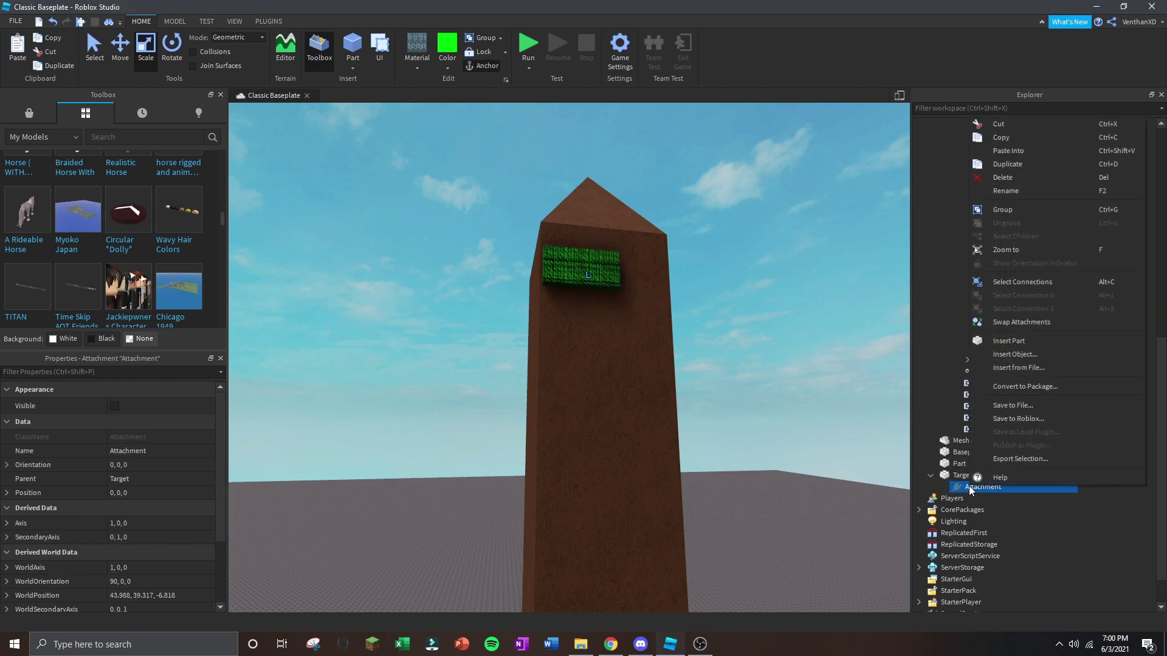
left_click(1011, 191)
left_click(1006, 489)
right_click(999, 489)
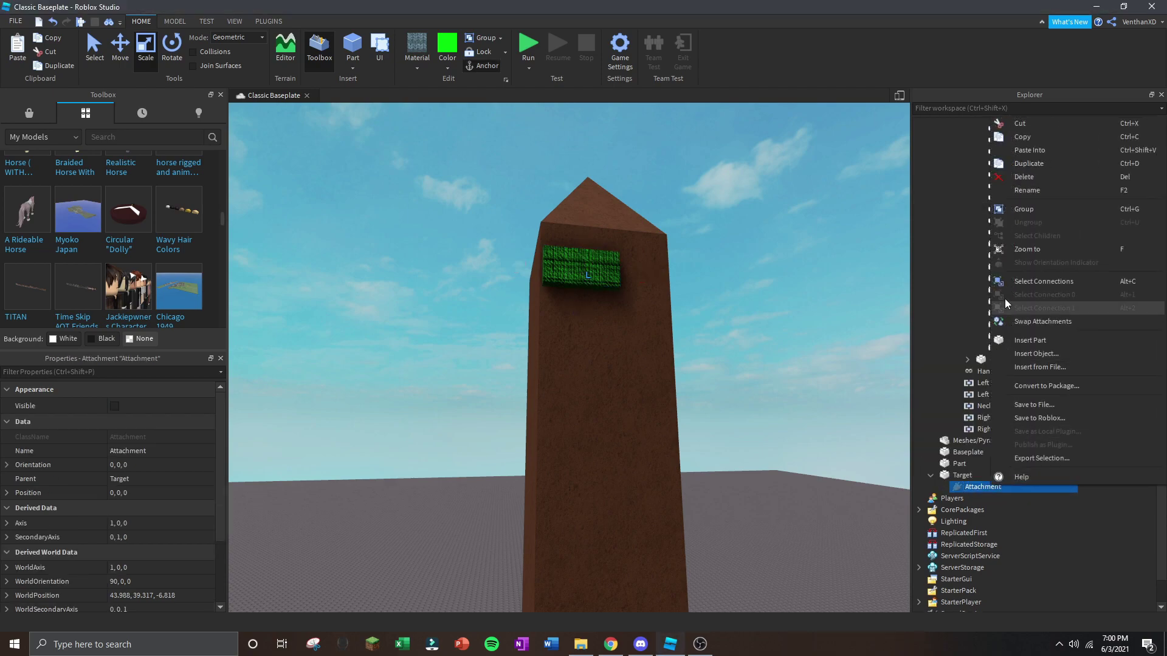
left_click(1011, 192)
key("Return")
Set the right ejector's RopeConstraint to use its own Attachment1 as Attachment0 and Target's Attachment2 as Attachment1.
right_click_drag(620, 376, 745, 425)
type("w")
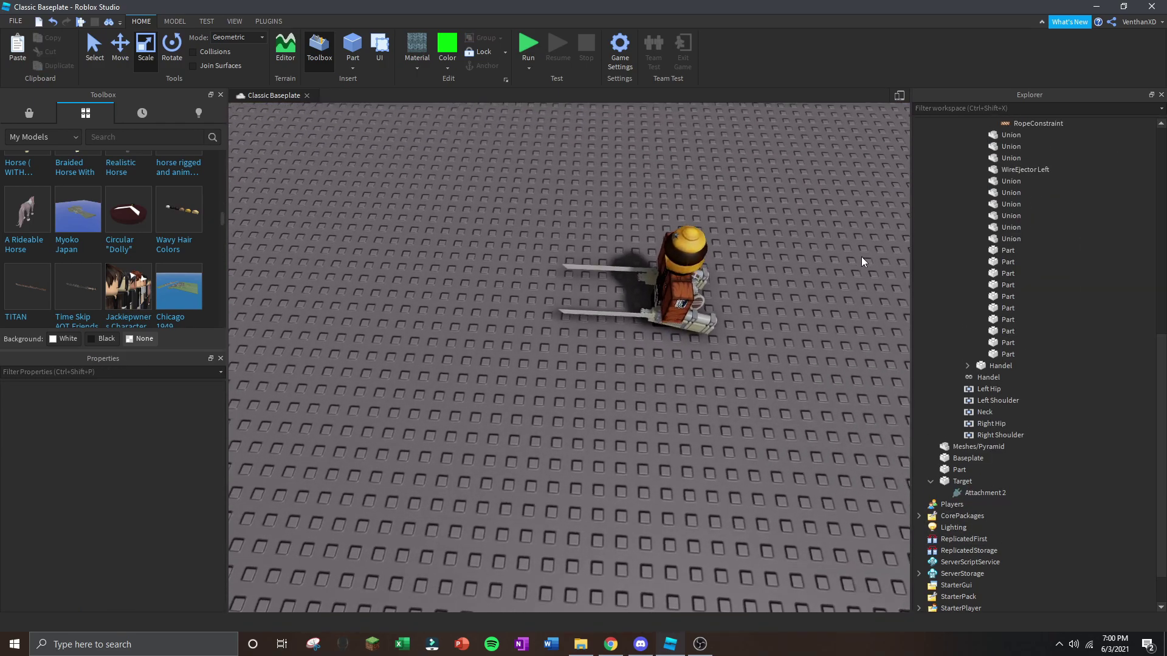
mouse_move(861, 257)
right_mouse_down()
mouse_move(780, 296)
mouse_move(862, 256)
right_mouse_up()
scroll(996, 375, "up", 3)
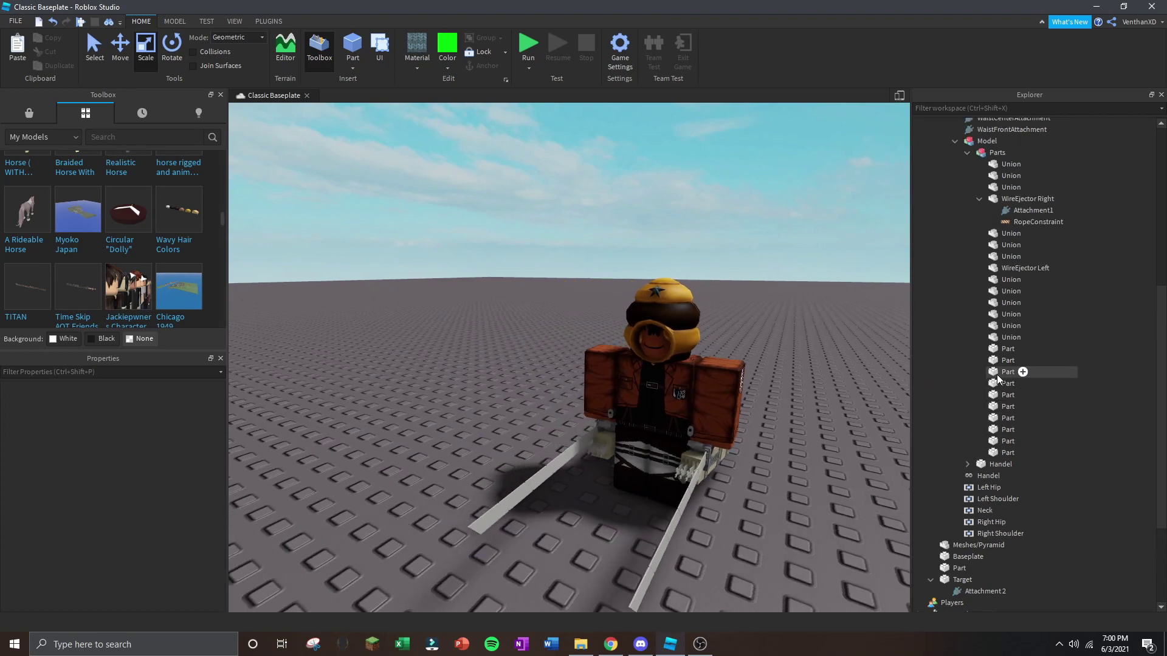
scroll(996, 374, "up", 5)
left_click(1033, 386)
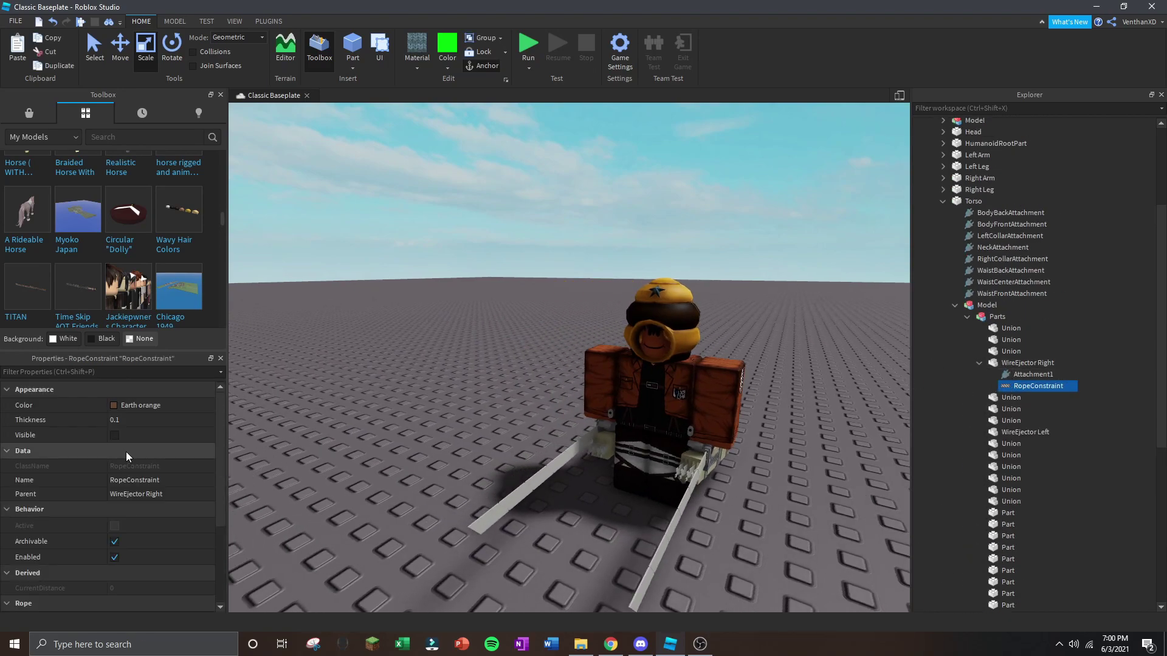
scroll(125, 451, "down", 3)
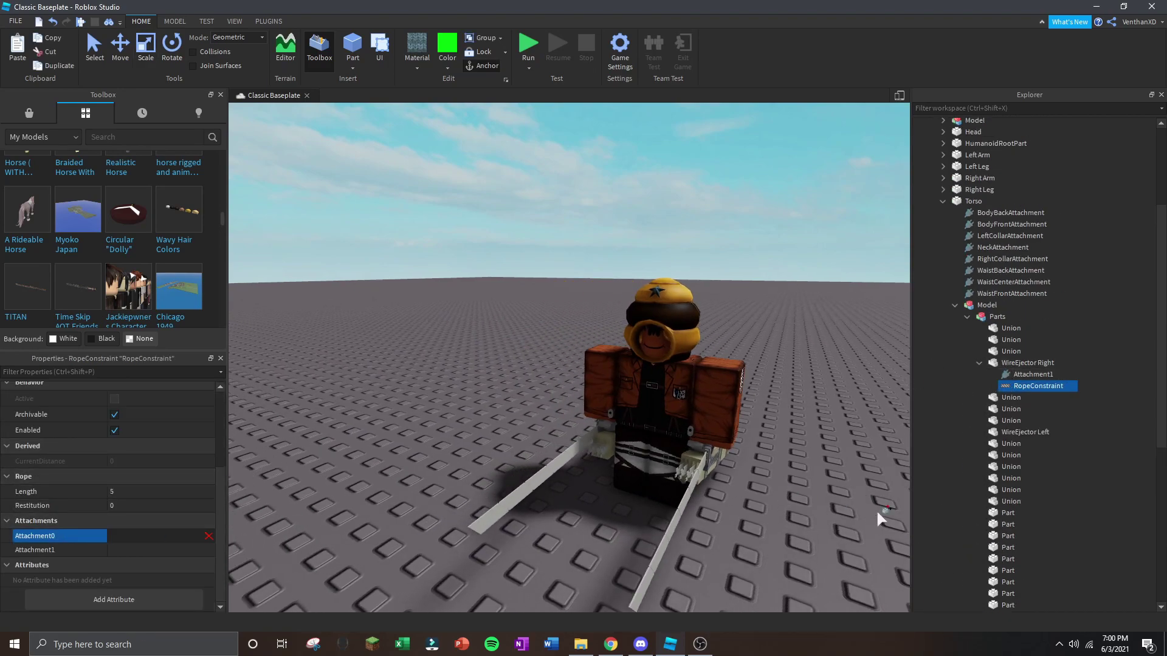
left_click(1013, 375)
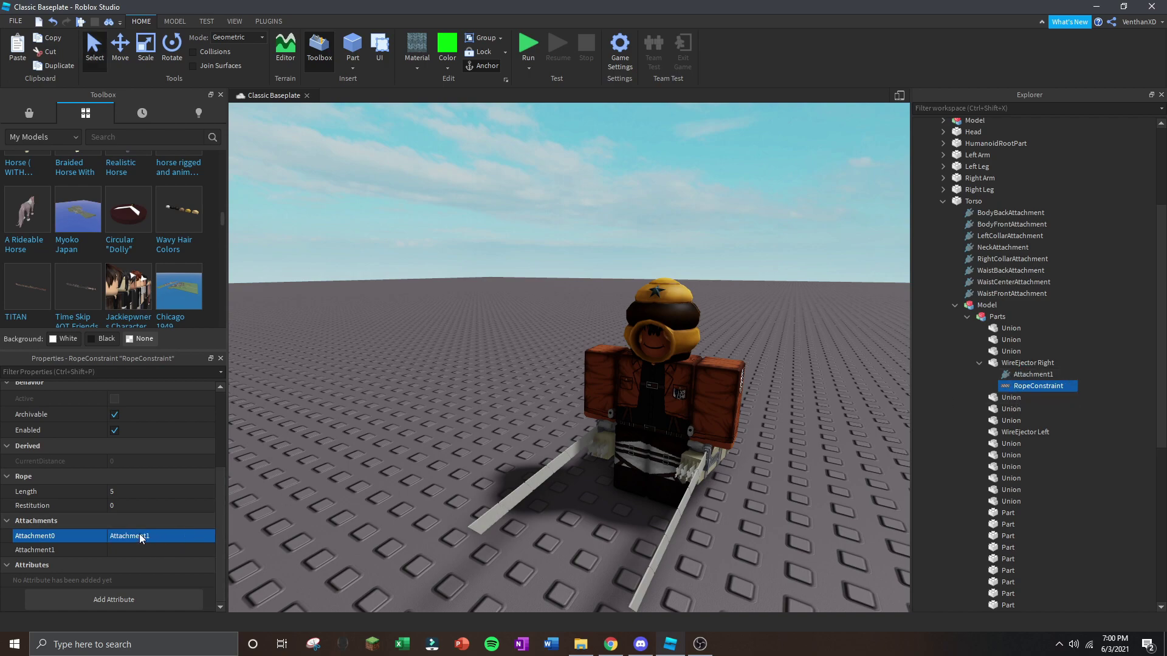
left_click(130, 550)
scroll(1091, 442, "down", 7)
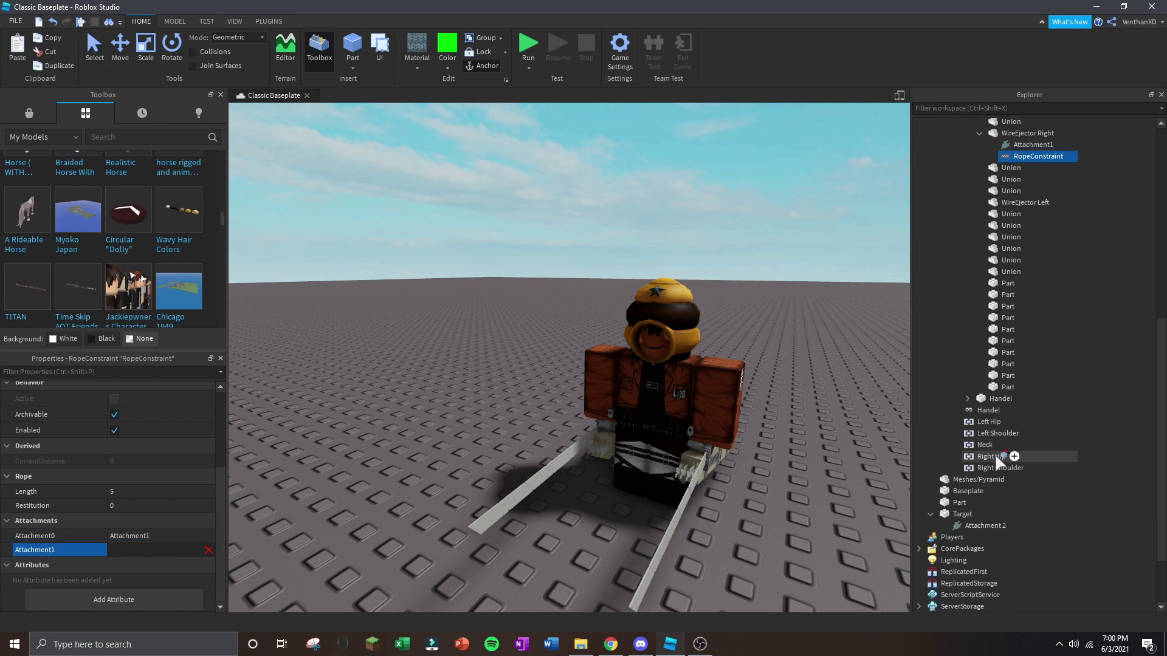
left_click(978, 525)
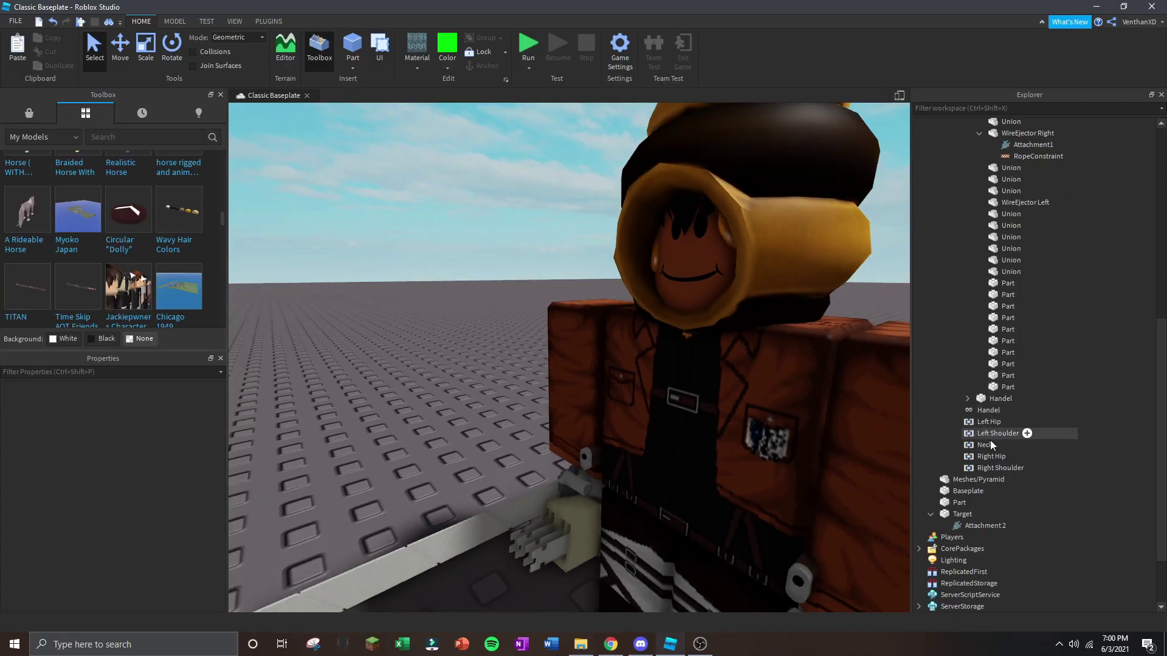
Make the RopeConstraint in WireEjector Right visible.
scroll(987, 456, "up", 4)
left_click(1037, 276)
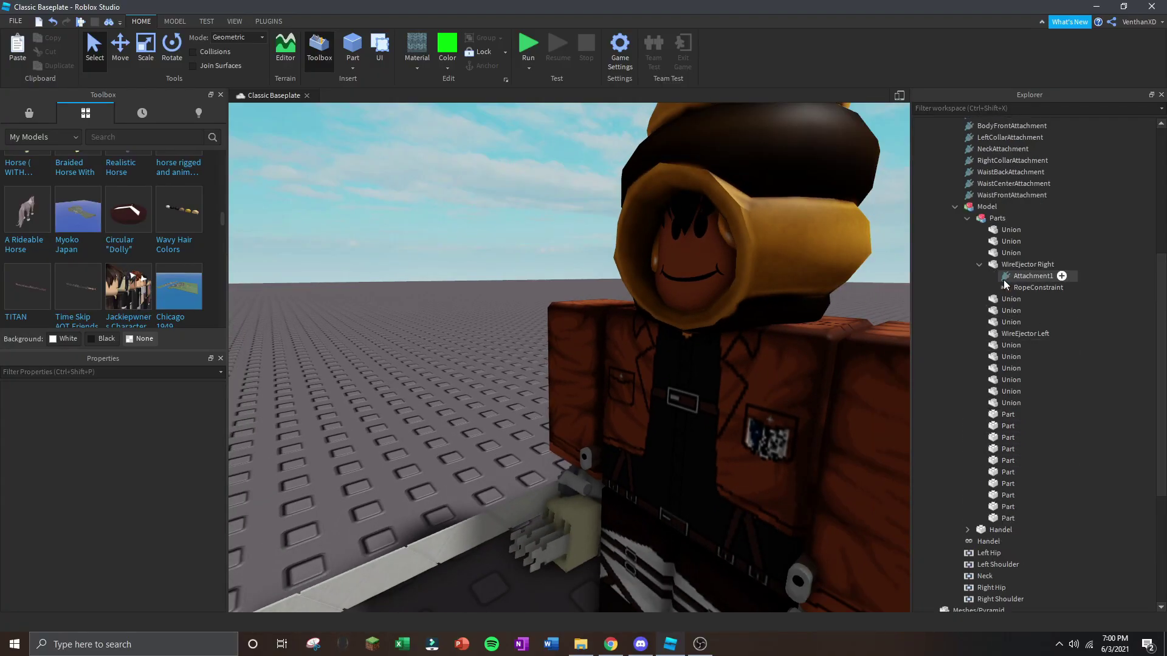
left_click(116, 435)
Inspect the rope running from the character's right wire ejector to the Target block on the tower.
left_click(425, 287)
scroll(602, 312, "up", 4)
right_click_drag(603, 312, 640, 372)
scroll(602, 313, "down", 5)
scroll(598, 376, "down", 3)
scroll(640, 372, "up", 2)
left_click(599, 408)
scroll(599, 401, "down", 3)
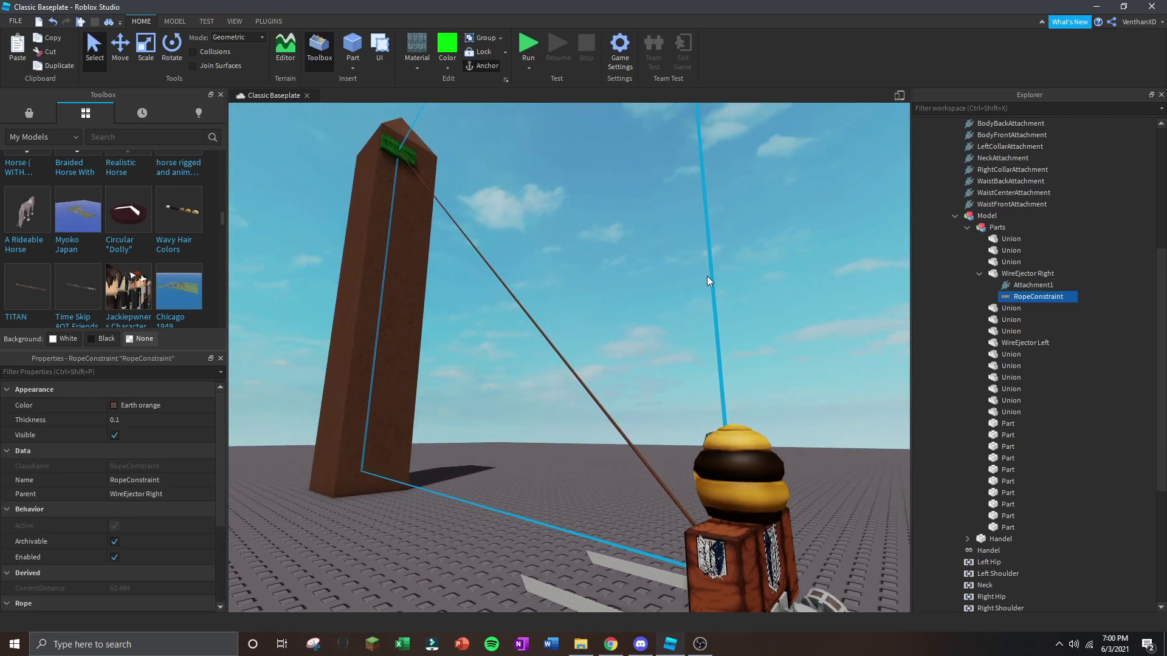
right_click_drag(696, 280, 966, 290)
key("a")
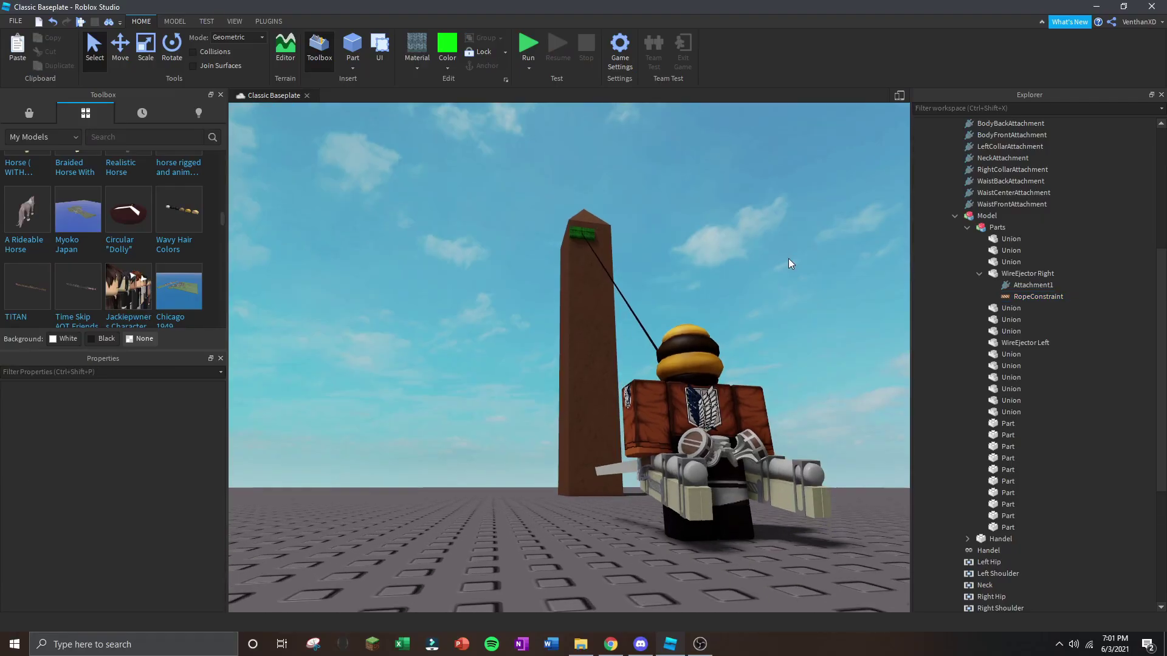
Try moving the character model up beside the top of the tower with its rope attached to the Target block.
scroll(788, 257, "up", 3)
right_click_drag(788, 257, 800, 265)
scroll(802, 267, "down", 2)
key("d")
right_click_drag(673, 293, 672, 269)
left_click_drag(672, 267, 847, 461)
left_click(667, 233)
right_click_drag(667, 232, 587, 226)
scroll(665, 224, "up", 1)
scroll(633, 236, "down", 3)
left_click(633, 298)
left_click(122, 52)
key("d")
scroll(588, 243, "down", 1)
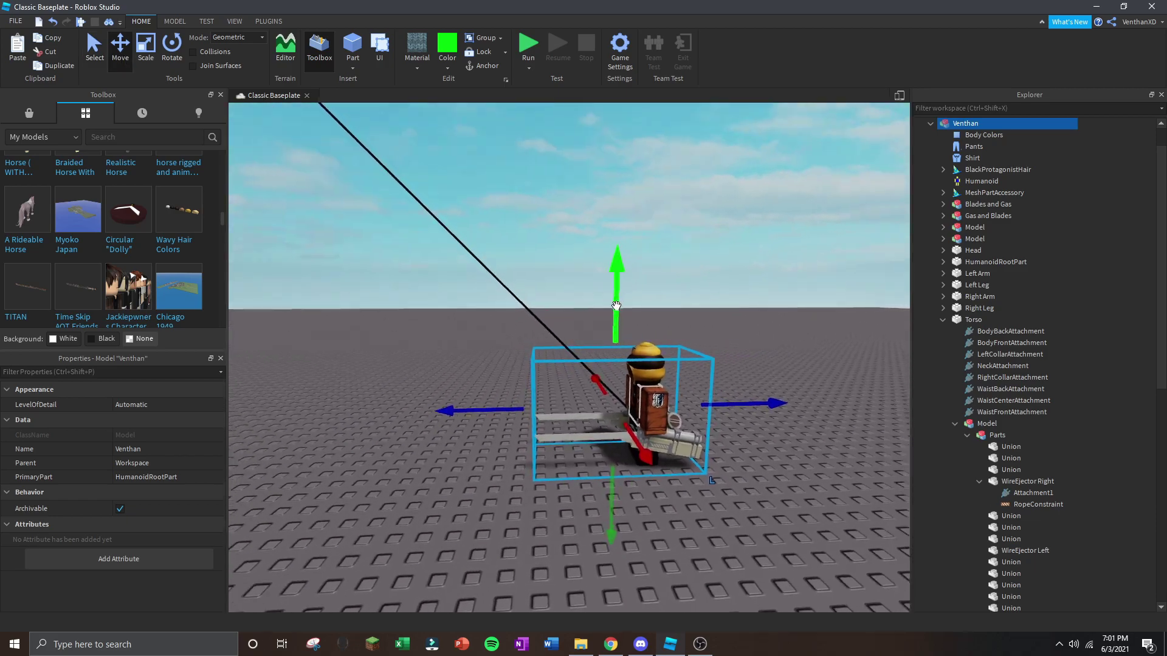
left_click_drag(616, 305, 620, 185)
left_click_drag(752, 286, 729, 277)
right_click_drag(729, 276, 708, 271)
left_click_drag(642, 286, 641, 268)
right_click_drag(642, 279, 641, 266)
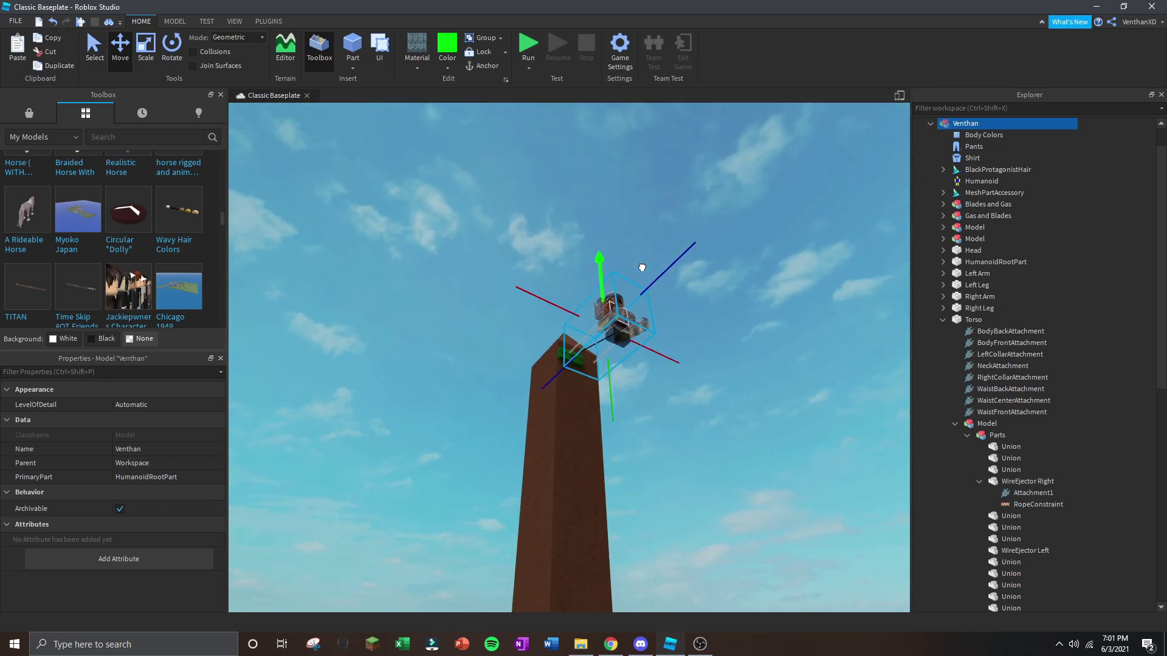
Inspect how the rope follows the raised character from several angles around the tower top.
left_click_drag(655, 279, 568, 338)
left_click(472, 483)
left_click_drag(413, 440, 336, 459)
left_click(452, 483)
left_click_drag(433, 366, 523, 284)
right_click_drag(433, 365, 523, 284)
left_click_drag(523, 284, 471, 230)
right_click_drag(547, 317, 471, 230)
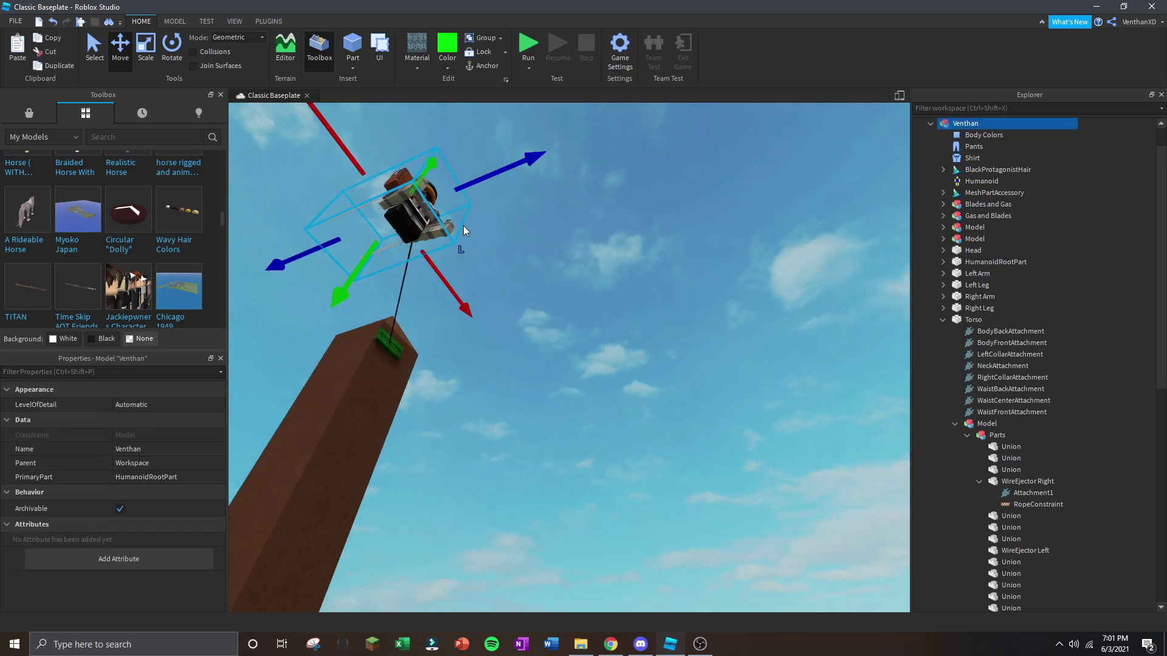
left_click(585, 272)
right_click_drag(585, 272, 608, 306)
Undo the character's trial moves beside the tower.
key("ctrl+z")
key("ctrl+z")
key("ctrl+z")
left_click(607, 306)
scroll(614, 306, "up", 2)
scroll(636, 308, "down", 2)
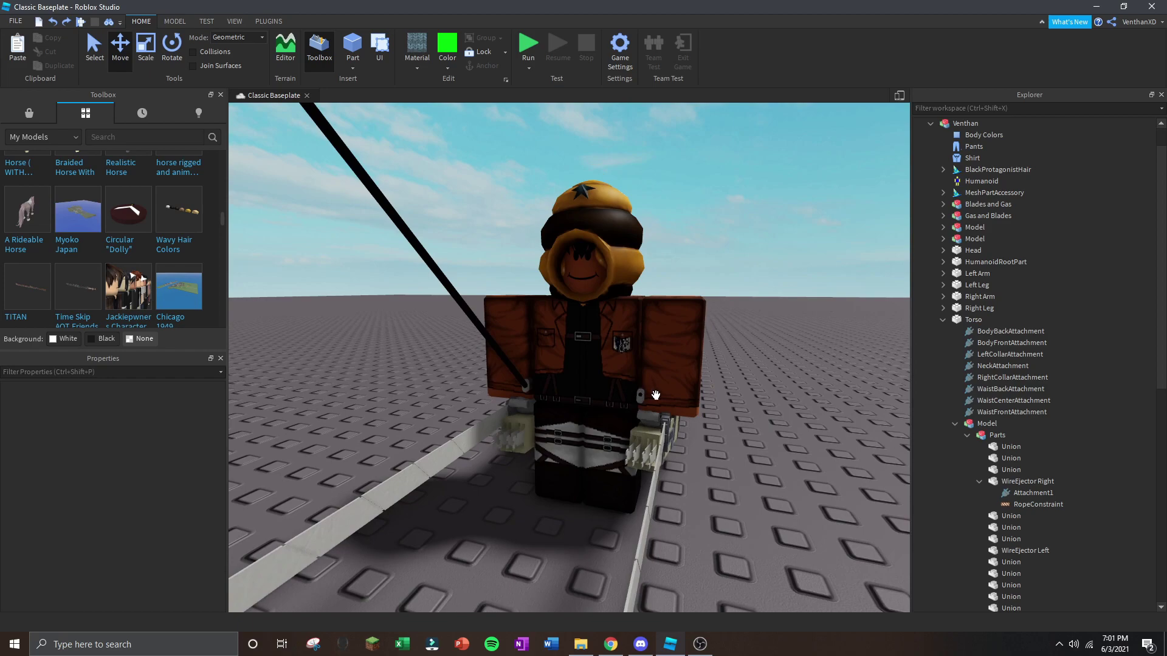
Add an attachment named Attachment3 and a RopeConstraint to WireEjector Left in the torso's Parts model.
left_click(957, 432)
scroll(979, 470, "down", 3)
left_click(971, 465)
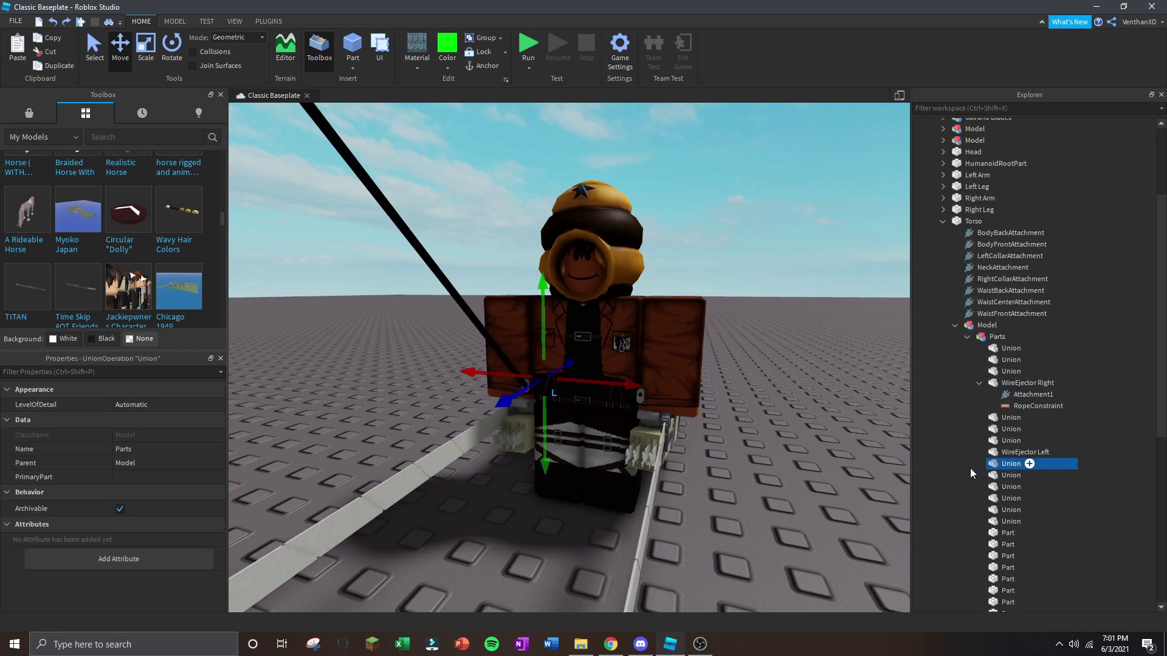
left_click(1012, 453)
right_click(1012, 453)
left_click(1024, 322)
type("rope")
left_click(987, 203)
left_click(987, 323)
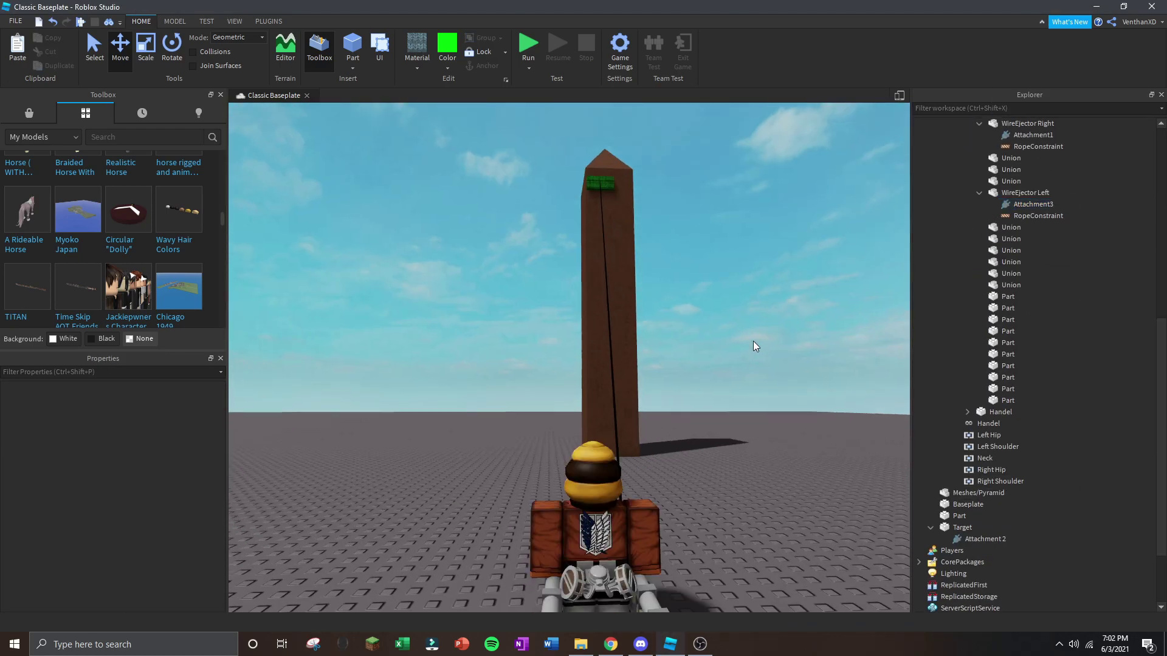
Duplicate the tower shaft and its pyramid top, and set the copies up as a second tower beside the first.
left_click(609, 316)
left_click(607, 177, "shift")
key("ctrl+d")
left_click_drag(446, 438, 445, 508)
left_click_drag(574, 295, 601, 296)
left_click(461, 209)
left_click(562, 153)
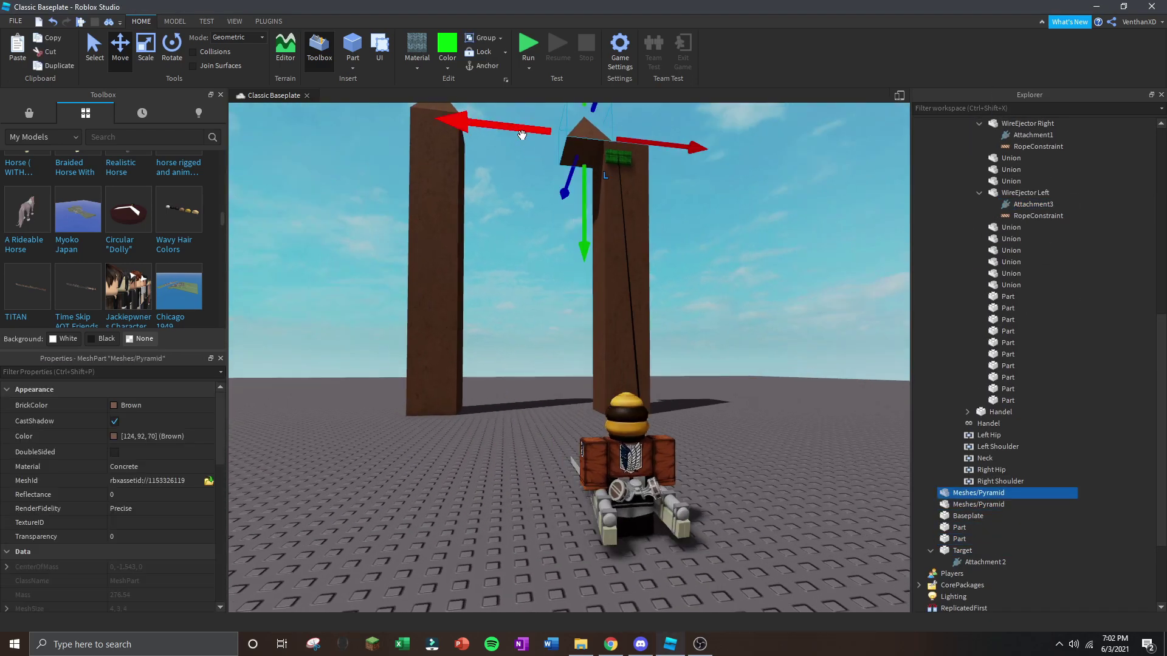
Duplicate the green Target block onto the second tower and rename the copy as Target2.
left_click(656, 237)
key("ctrl+d")
left_click_drag(607, 233, 420, 220)
right_click(962, 544)
left_click(994, 249)
type("Target2")
Rename the attachment inside Target2 as Attachment 4.
left_click(931, 541)
right_click(957, 550)
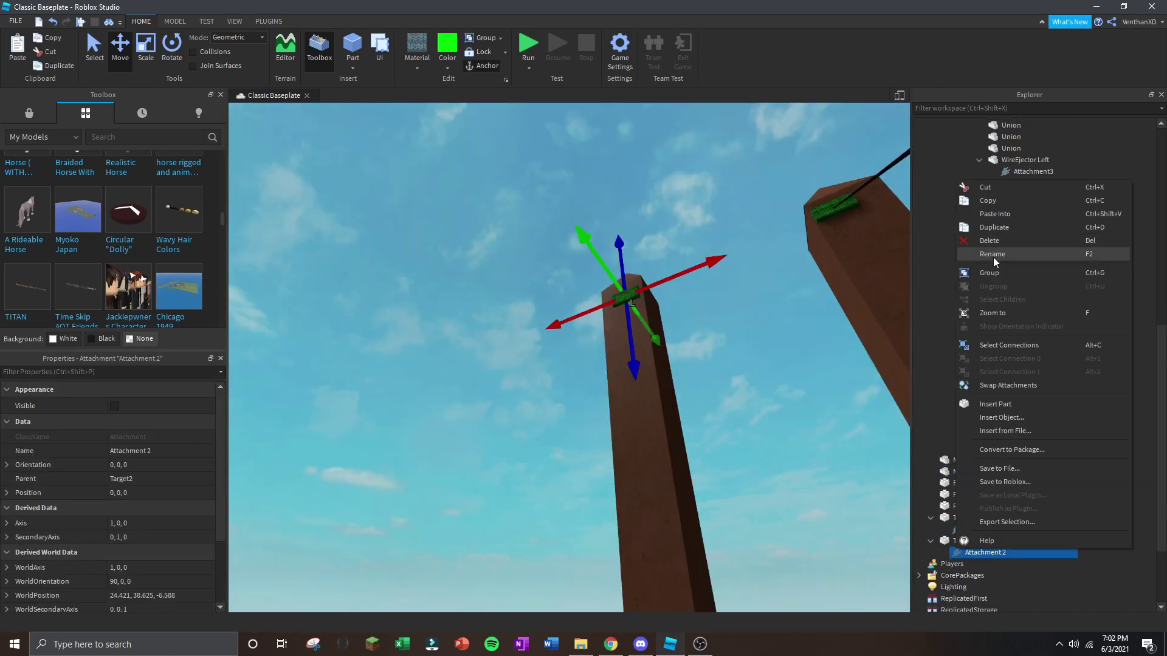
left_click(992, 254)
type("Attachment 4")
left_click(773, 424)
right_click_drag(773, 365, 773, 424)
Connect the RopeConstraint in WireEjector Left from Attachment3 to Target2's Attachment 4.
scroll(773, 425, "down", 3)
left_click(985, 560)
scroll(956, 318, "up", 5)
left_click(943, 354)
left_click(972, 239)
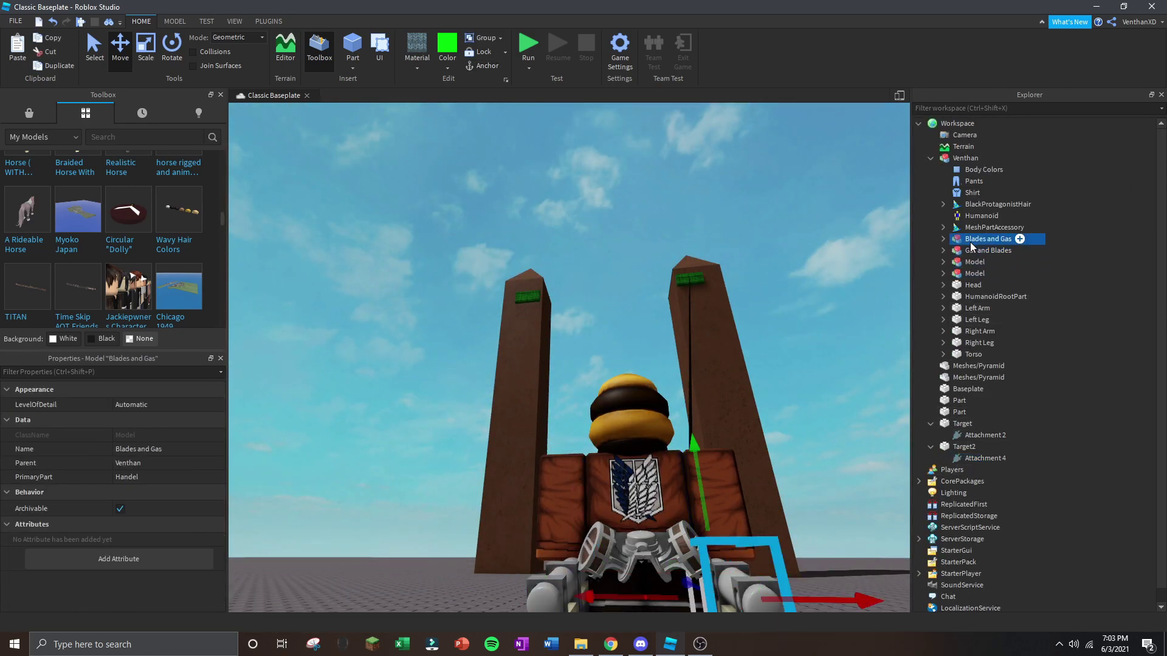
left_click(973, 354)
left_click(942, 354)
scroll(997, 364, "down", 4)
left_click(1036, 477)
scroll(80, 495, "down", 4)
left_click(152, 550)
scroll(1056, 480, "down", 7)
scroll(1057, 481, "down", 3)
left_click(984, 518)
Make the RopeConstraint in WireEjector Left visible.
scroll(115, 486, "up", 4)
left_click(114, 405)
left_click(31, 617)
left_click(778, 219)
right_click_drag(778, 221, 753, 305)
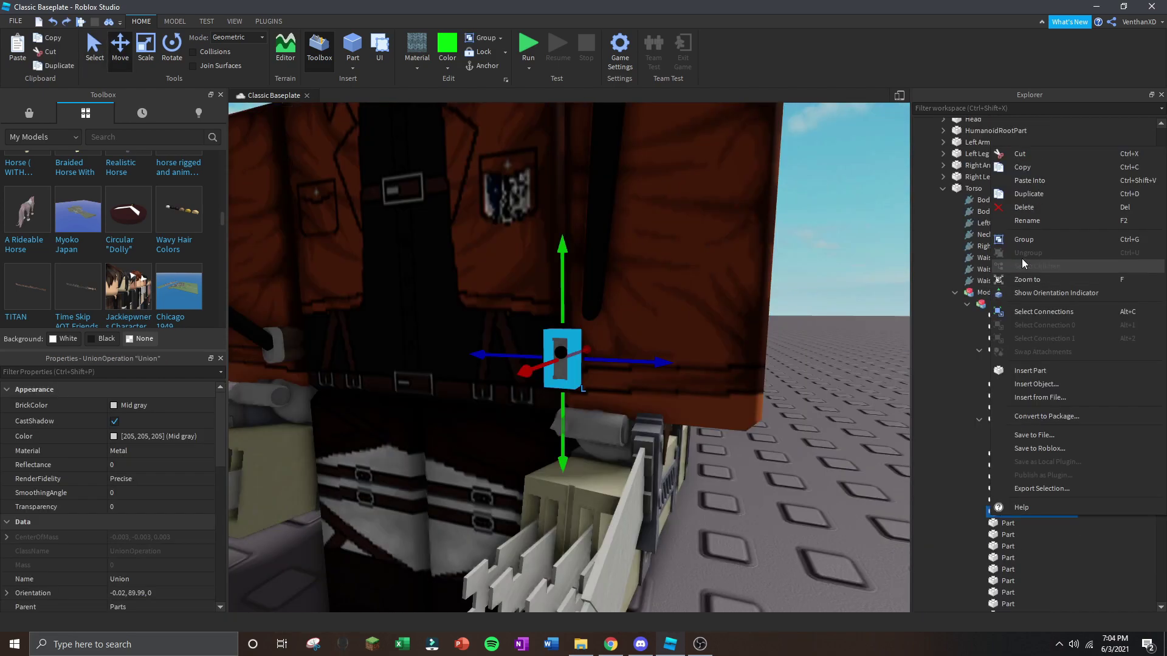
left_click(1022, 220)
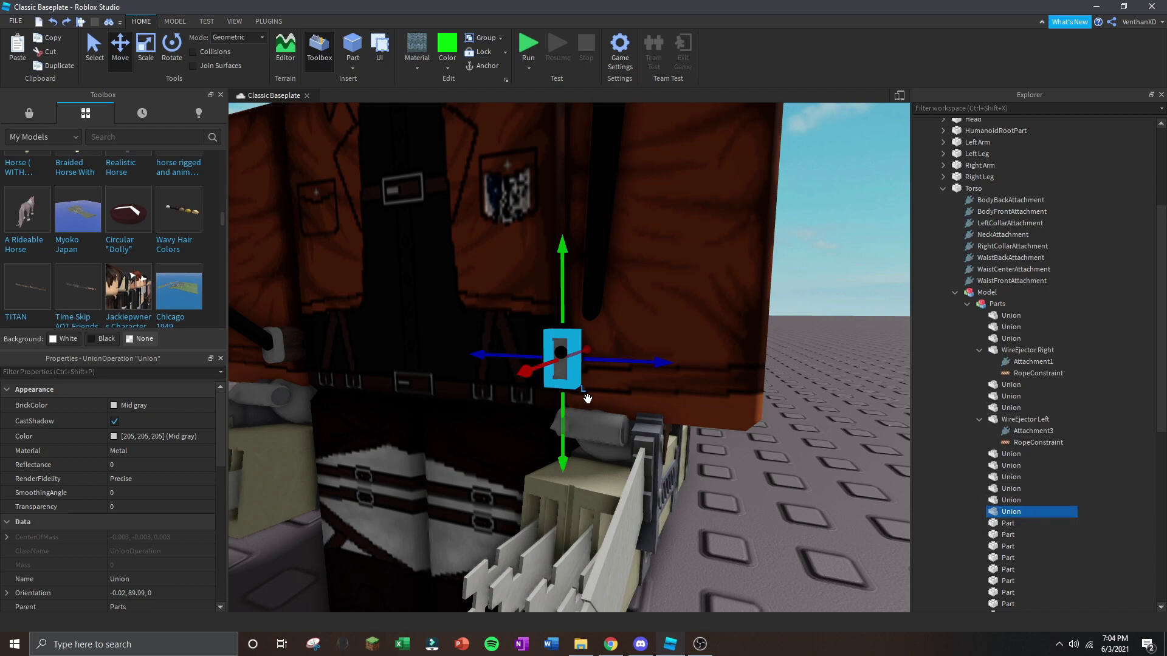
scroll(625, 318, "up", 3)
right_click_drag(621, 332, 628, 318)
scroll(625, 318, "down", 3)
scroll(626, 319, "up", 3)
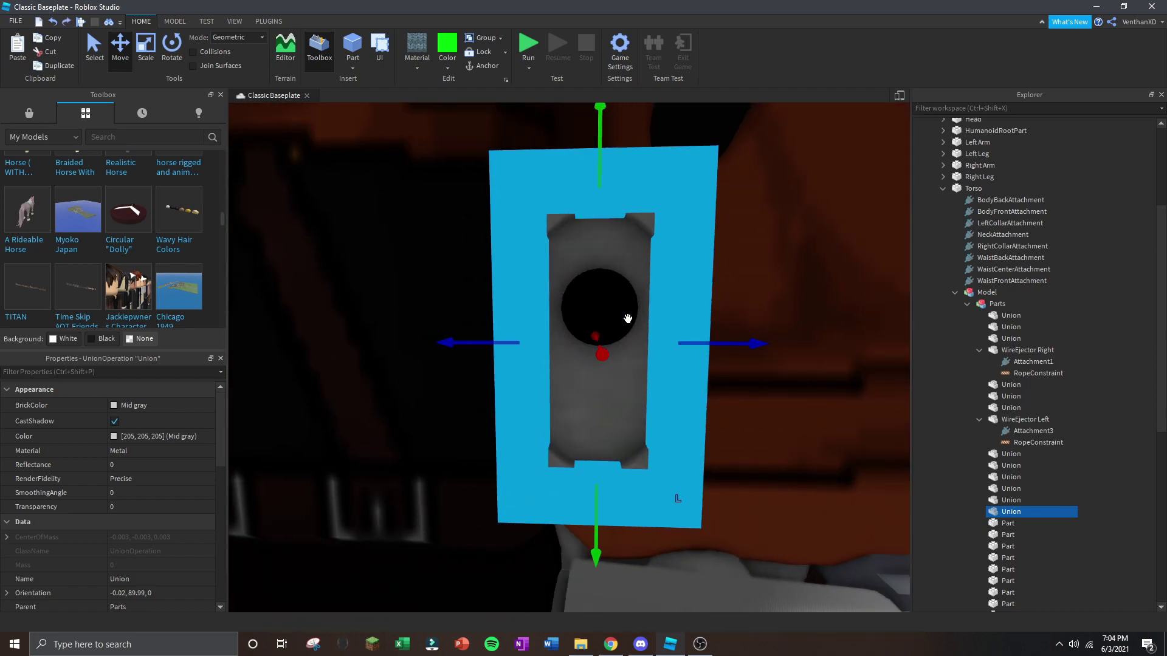
Rename the black part inside the character's left wire ejector opening as WireEjectorLeft.
left_click(1016, 525)
left_click(1012, 536)
left_click(1013, 546)
scroll(1014, 546, "down", 2)
left_click_drag(1086, 562, 1033, 549)
left_click(1034, 550)
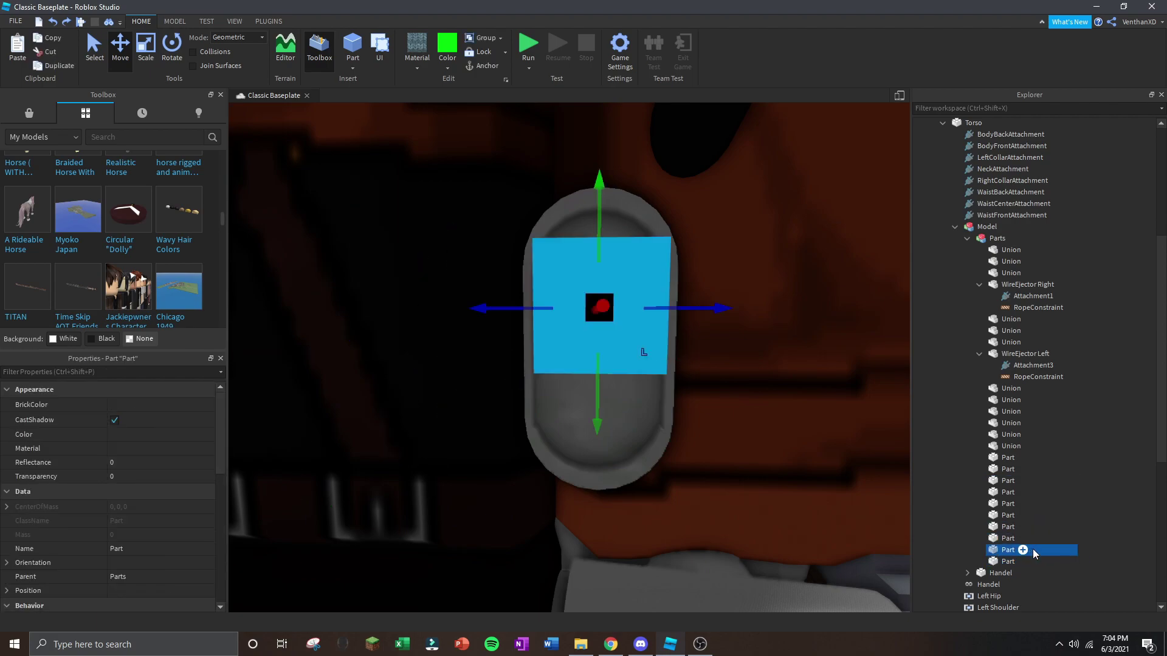
right_click(1033, 549)
left_click(1033, 259)
type("Wir")
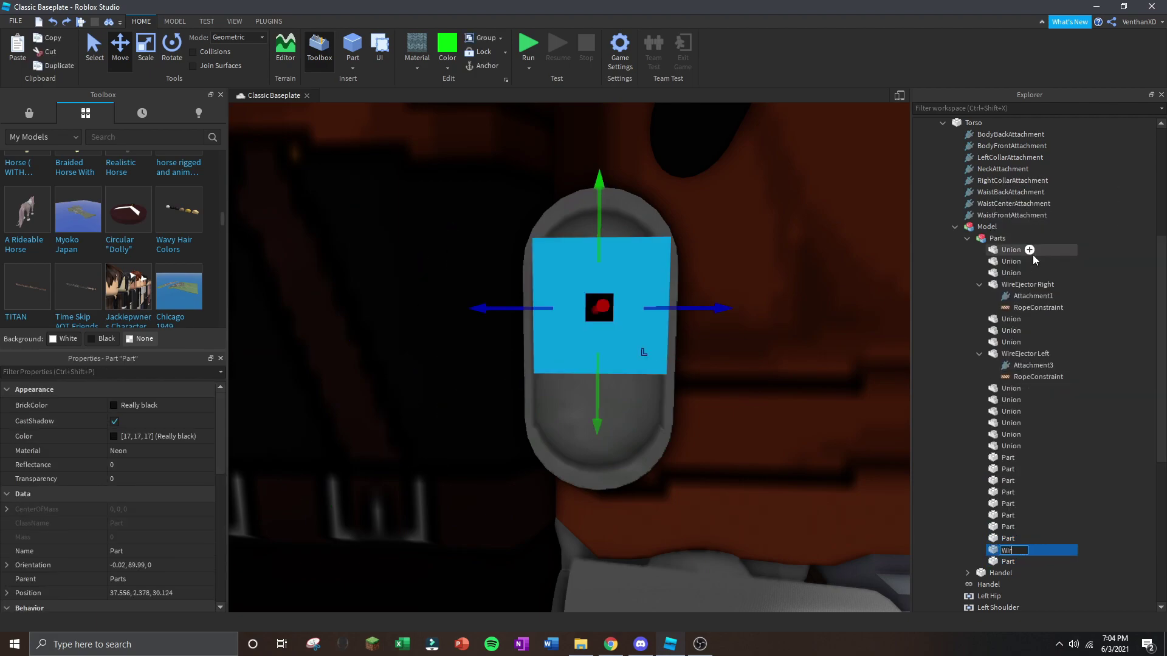
type("eEjector")
type("Left")
Move Attachment3 and its RopeConstraint from the WireEjector Left union into the WireEjectorLeft part.
left_click(1024, 354)
left_click(1025, 365, "ctrl")
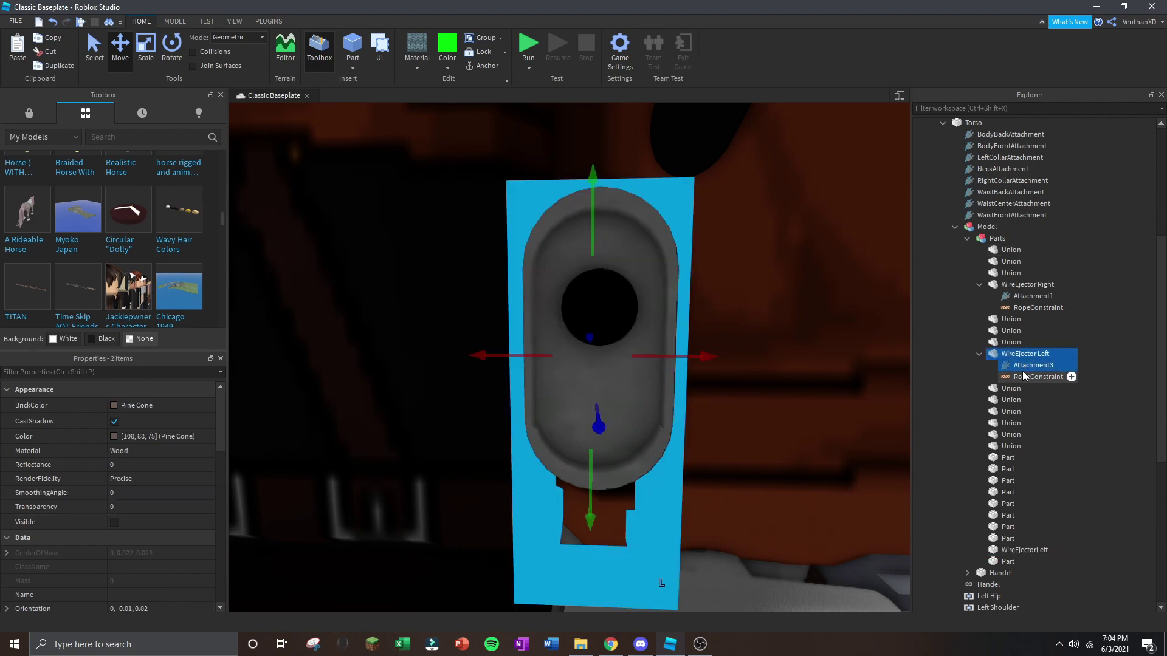
left_click(1024, 376, "ctrl")
left_click(1020, 355, "ctrl")
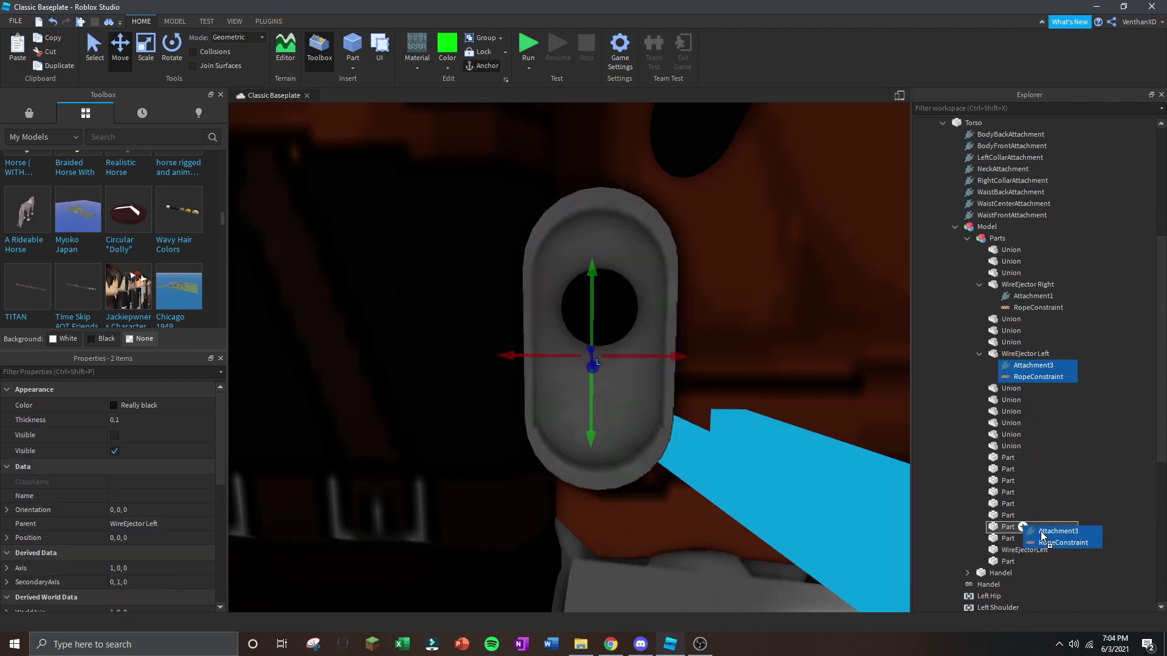
left_click_drag(1043, 530, 1040, 550)
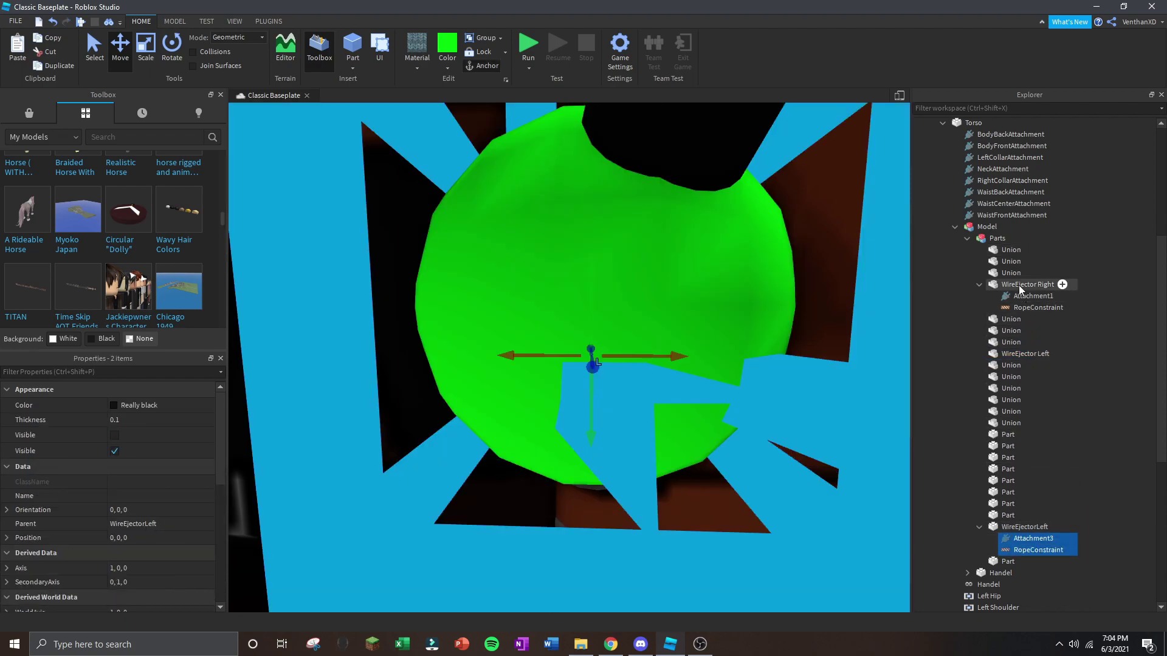
Rename the old WireEjector Left union back to Union.
left_click(1020, 284)
left_click(1015, 355)
right_click(1016, 355)
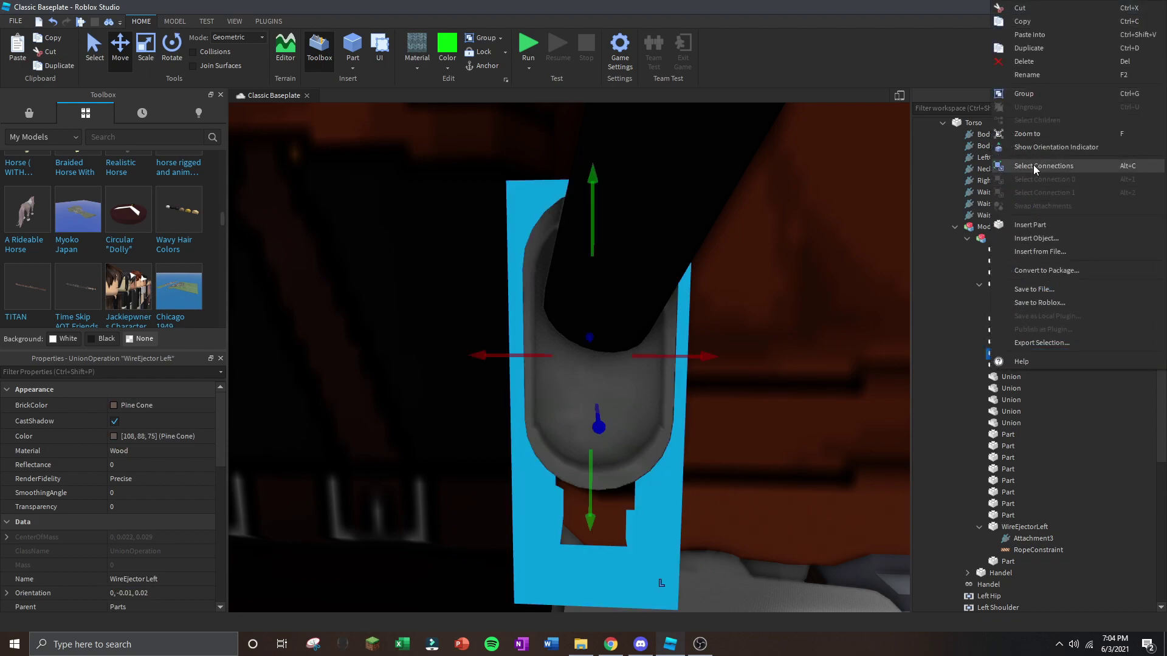
left_click(1026, 75)
key("Return")
Inspect the two ropes running from the character's wire ejectors to the targets on both towers.
scroll(831, 209, "down", 6)
left_click(704, 282)
scroll(685, 284, "up", 2)
scroll(654, 364, "up", 1)
scroll(441, 367, "up", 1)
right_click_drag(552, 330, 552, 329)
scroll(552, 329, "down", 3)
left_click(597, 352)
scroll(669, 406, "down", 2)
left_click(669, 405)
scroll(704, 218, "up", 1)
right_click_drag(676, 299, 677, 299)
scroll(577, 358, "down", 2)
Try lifting the character model up between the two towers with both ropes attached.
left_click(672, 429)
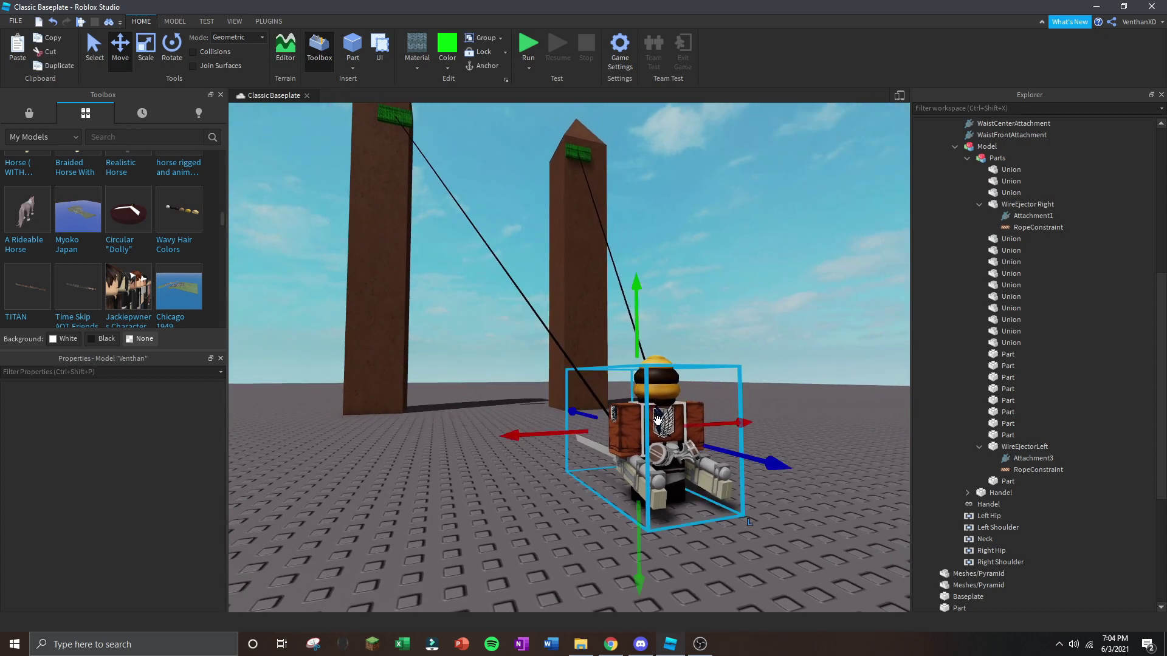
right_click_drag(613, 397, 613, 397)
scroll(613, 396, "down", 2)
scroll(613, 396, "up", 3)
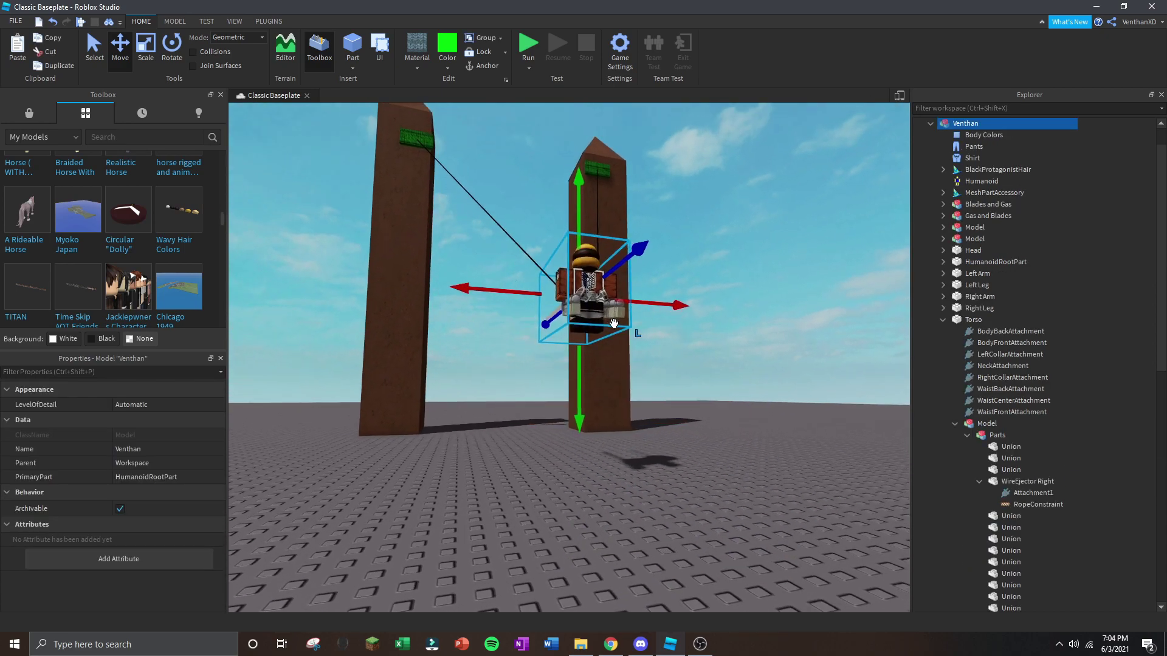
scroll(542, 375, "down", 2)
left_click_drag(527, 429, 519, 298)
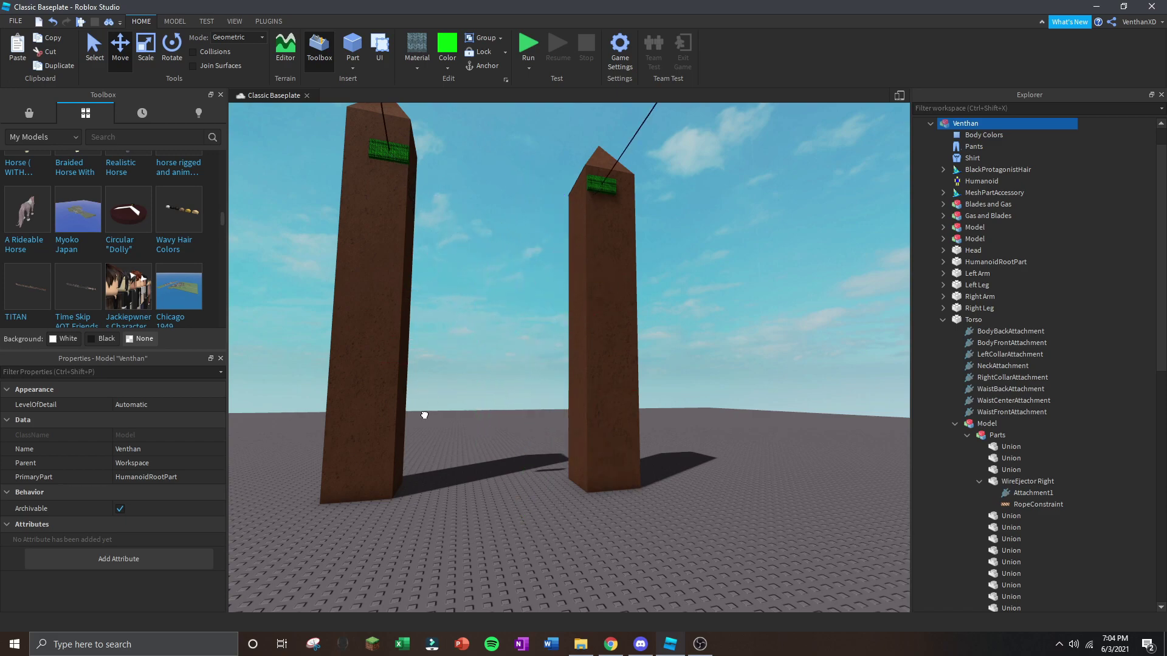
scroll(659, 399, "up", 10)
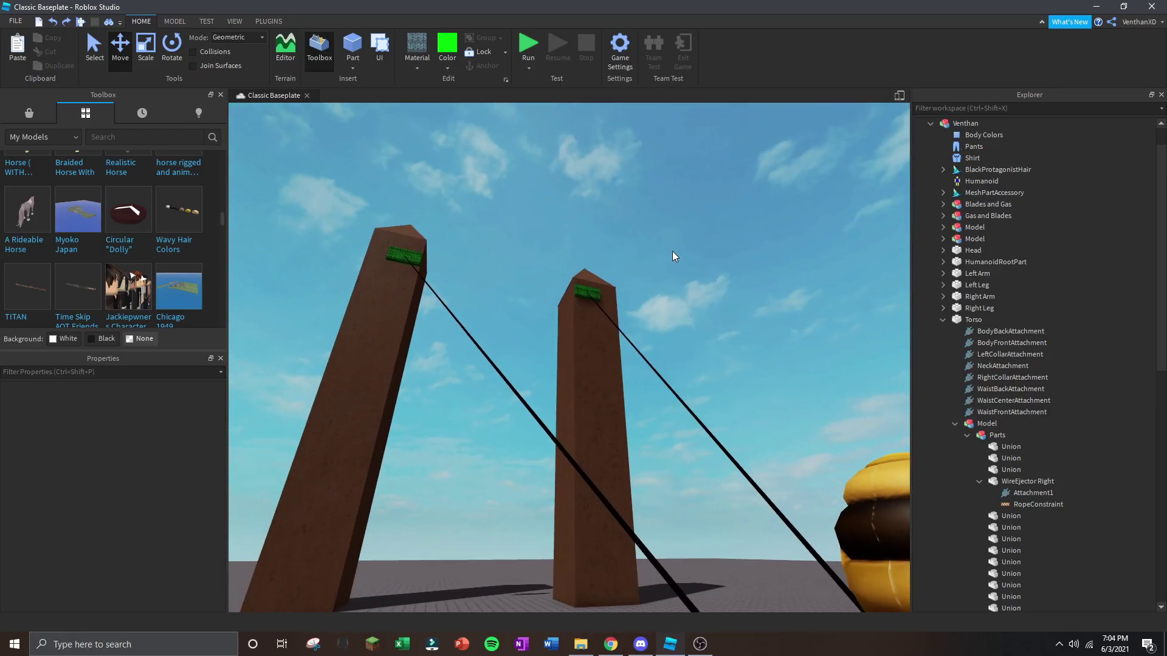
Look through the saved models in My Models for a usable coil.
right_click(680, 253)
left_click(662, 237)
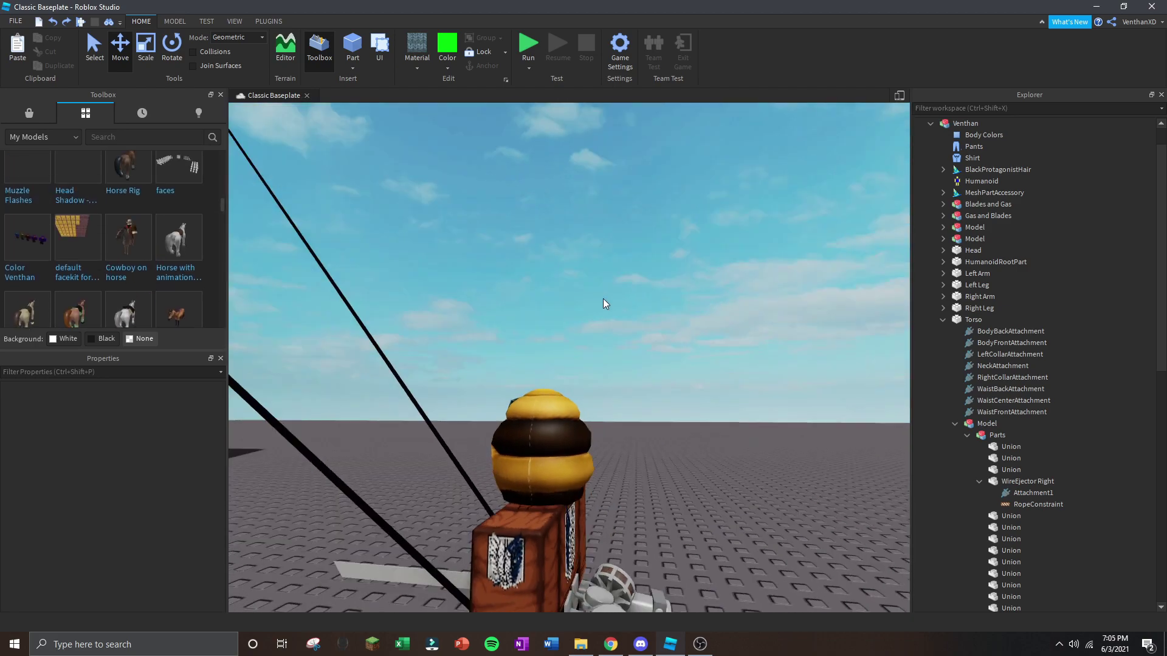
right_click(603, 298)
left_click(632, 318)
right_click_drag(632, 319, 957, 403)
right_click_drag(723, 370, 582, 326)
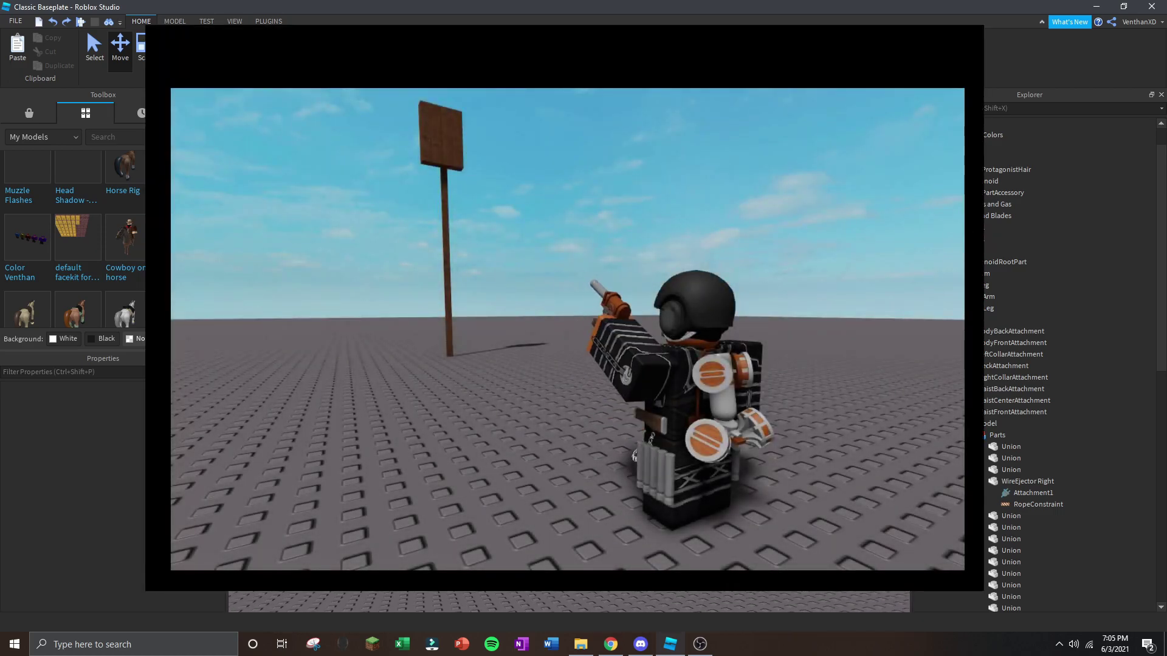
scroll(133, 264, "down", 3)
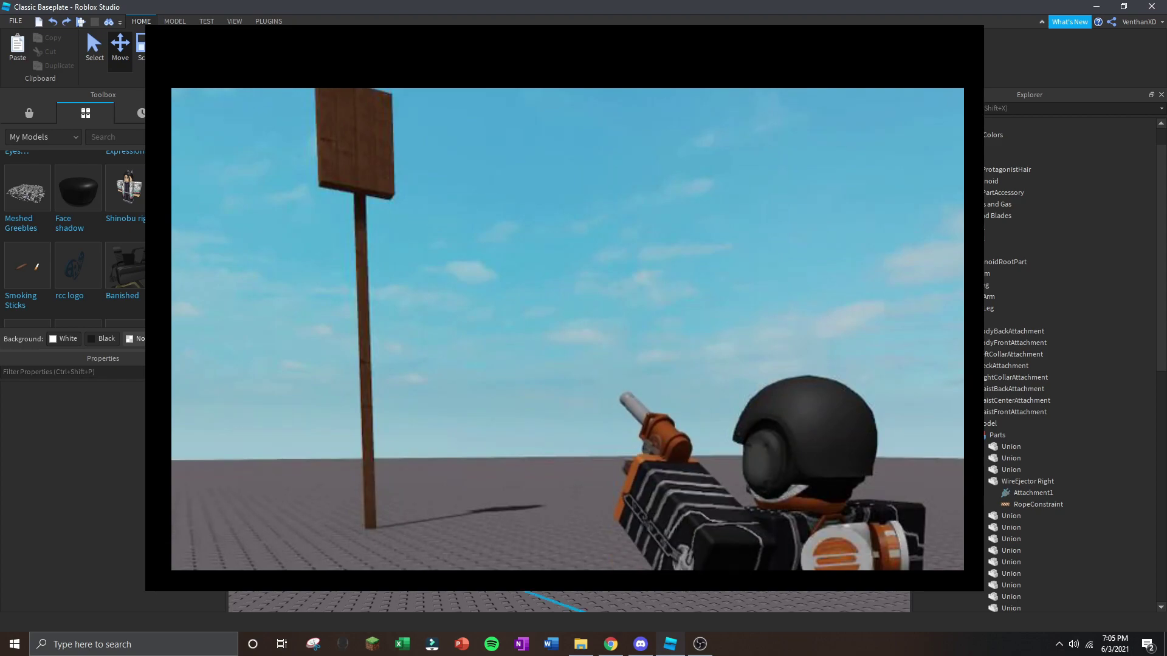
left_click(554, 547)
left_click(568, 304)
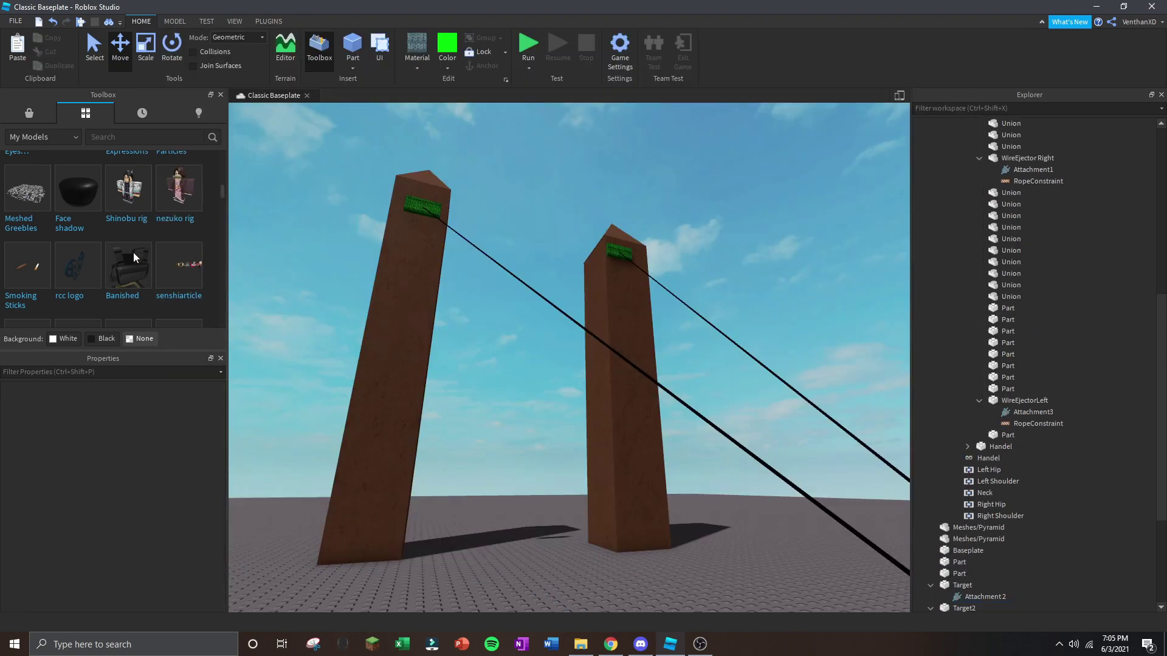
scroll(138, 253, "down", 2)
scroll(180, 279, "up", 6)
right_click_drag(417, 322, 417, 322)
scroll(126, 244, "down", 1)
scroll(126, 244, "down", 3)
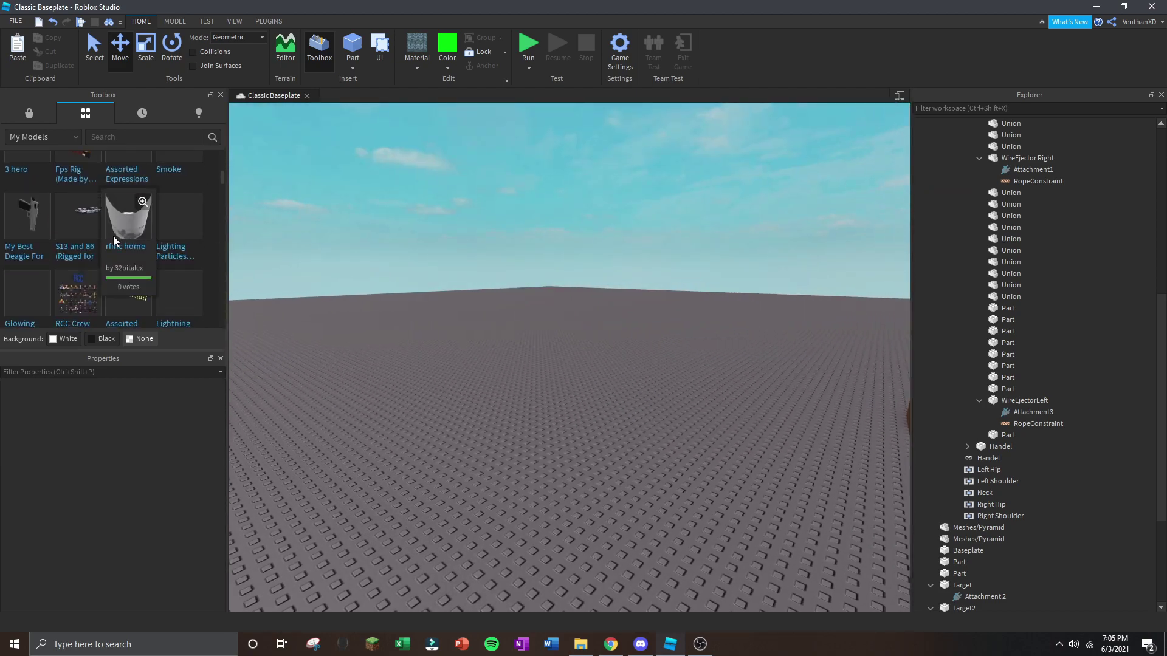
Search the marketplace models for "mesh coil".
left_click(29, 114)
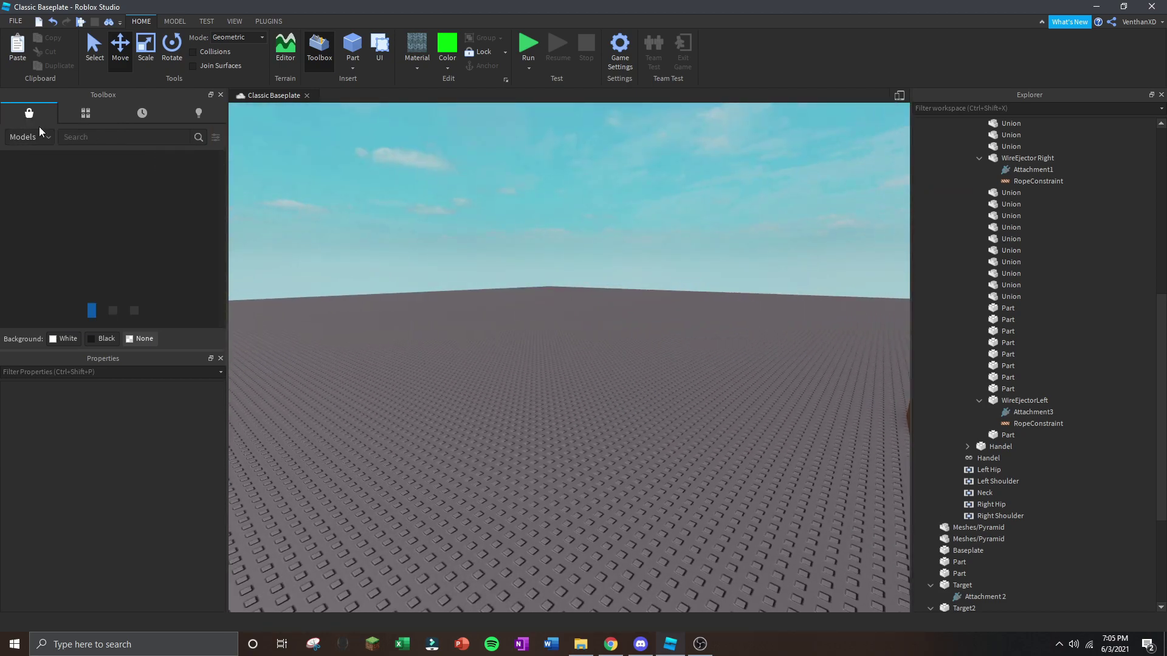
left_click(116, 138)
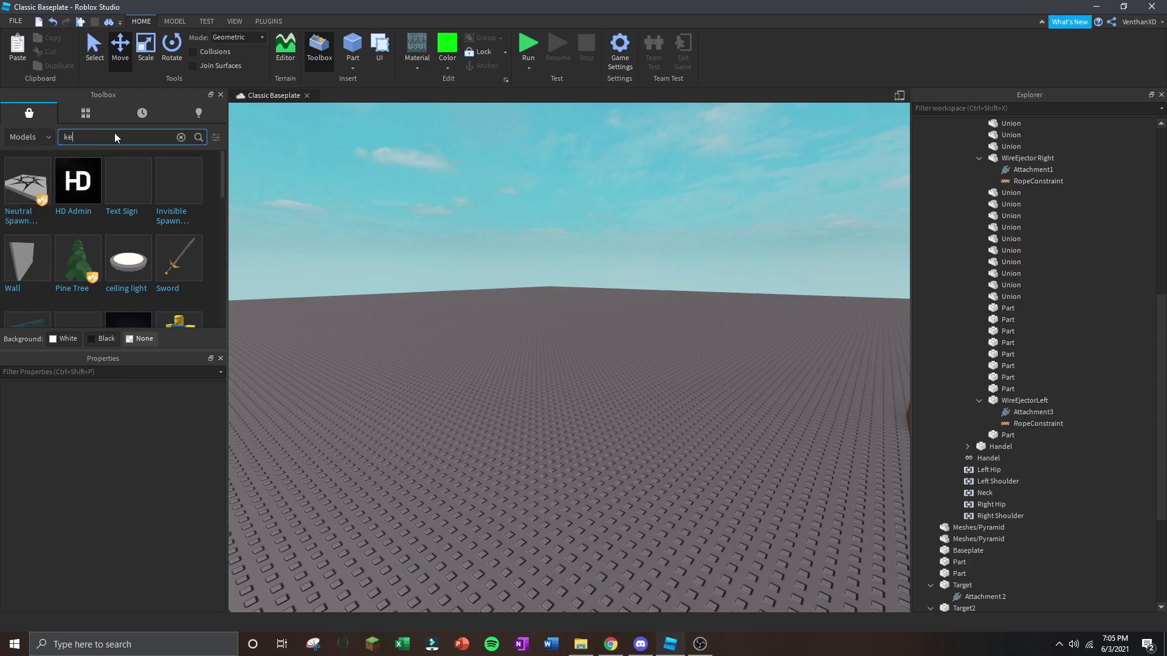
type("mesh coil")
key("Return")
Insert the Coil Mesh model on the baseplate in front of the towers and turn it onto its side.
right_click_drag(352, 233, 352, 234)
left_click_drag(134, 234, 622, 328)
key("r")
left_click(618, 367)
right_click_drag(618, 367, 618, 367)
left_click(609, 288)
right_click(633, 396)
left_click(612, 322)
Scale the coil into a thin, elongated spiral.
left_click_drag(635, 215, 630, 262, "shift")
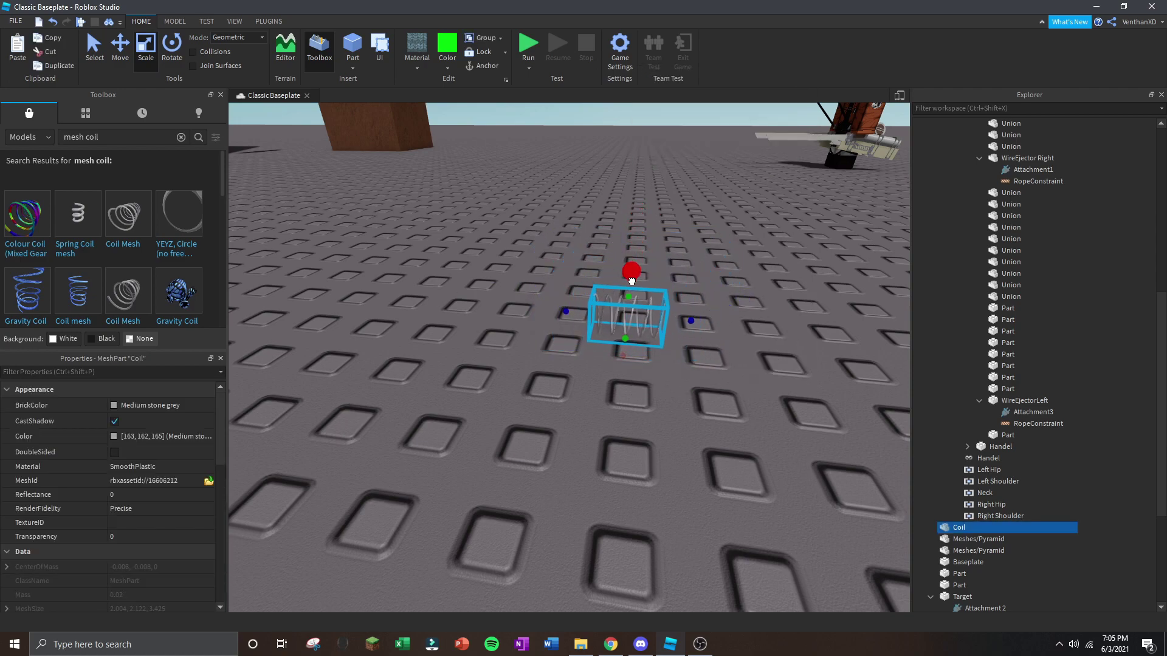
left_click_drag(592, 322, 543, 315)
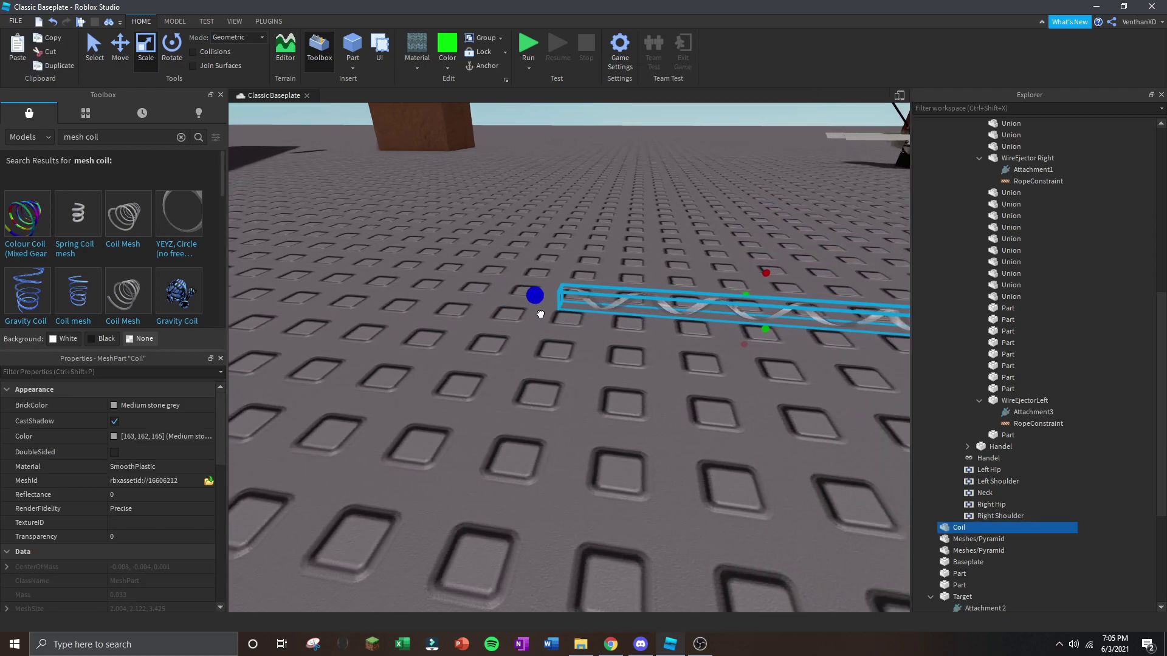
left_click_drag(765, 280, 759, 282, "shift")
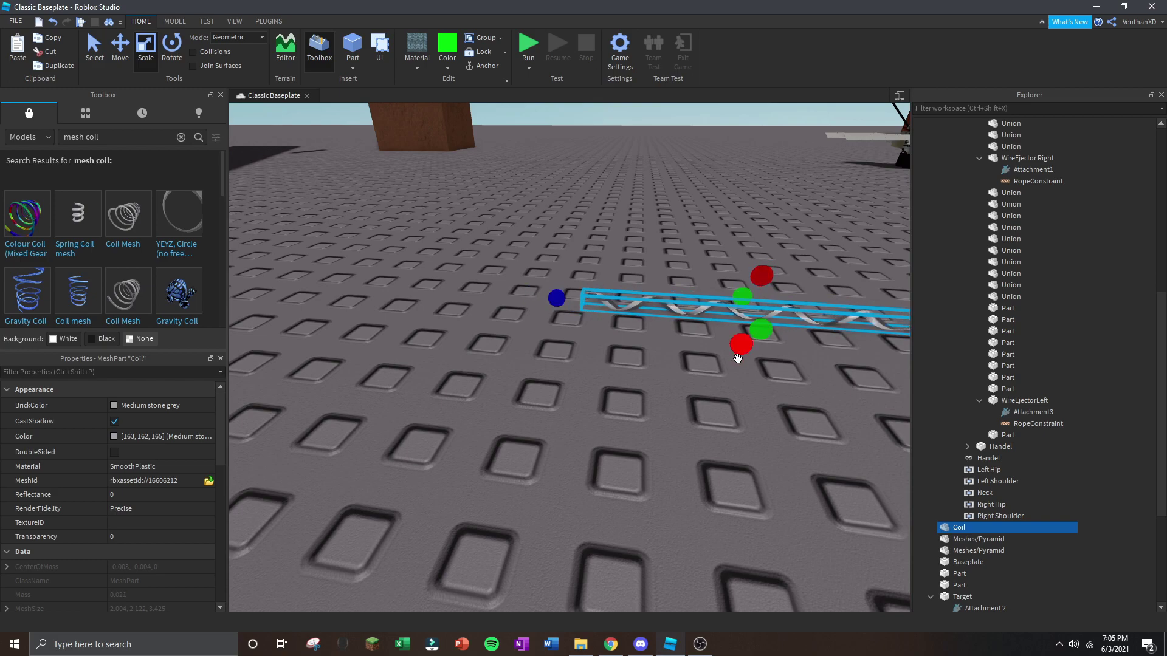
Try to place the elongated coil at the character's wire ejector and line it up with it.
scroll(588, 306, "down", 3)
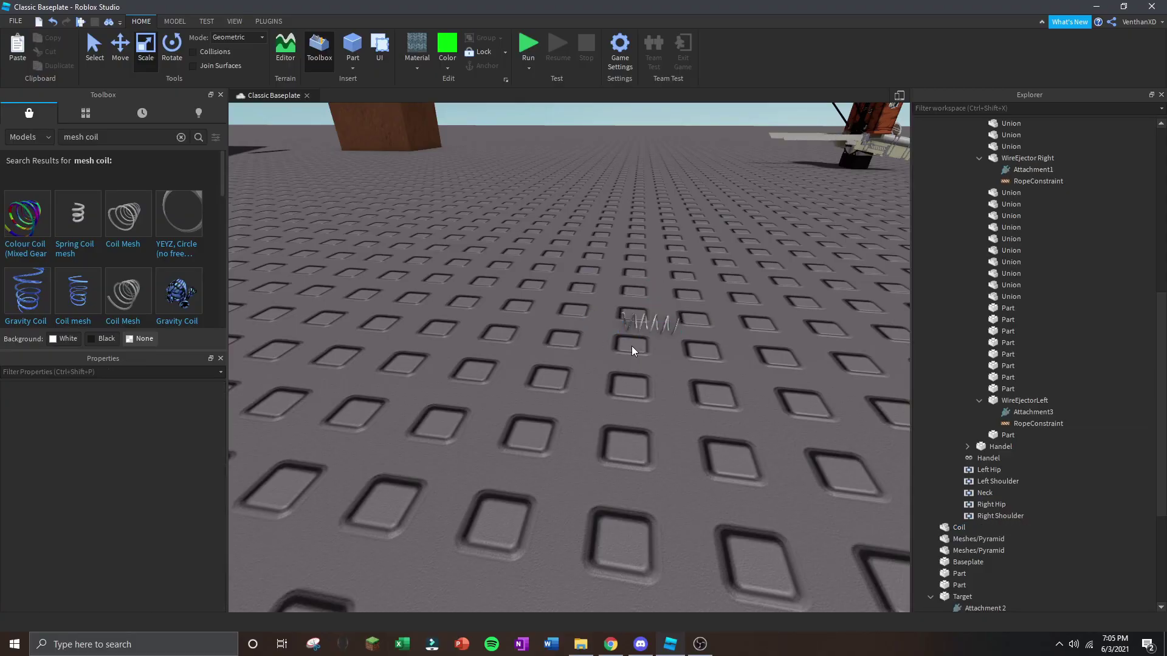
left_click(633, 333)
scroll(595, 319, "down", 5)
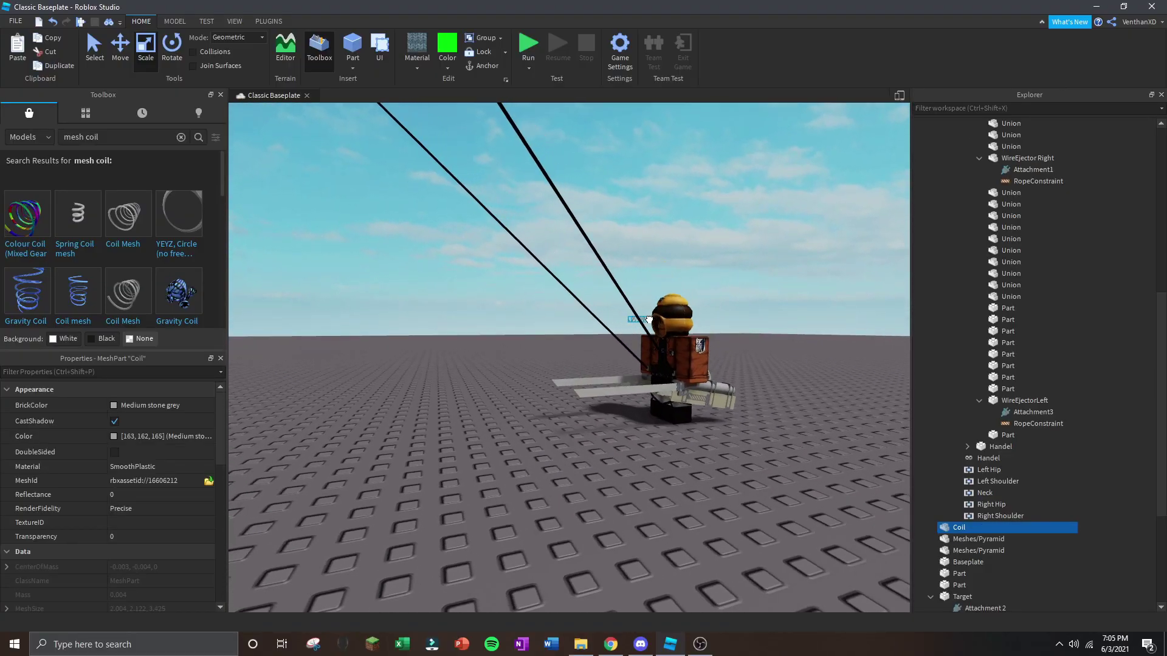
scroll(648, 320, "up", 10)
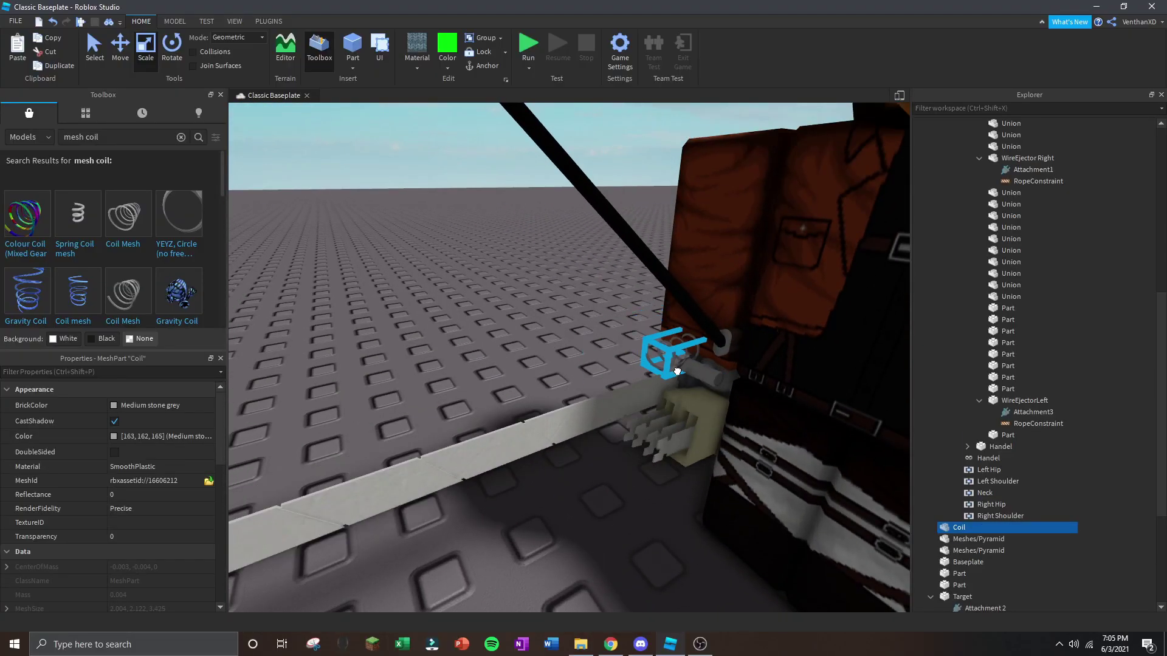
left_click(727, 355)
right_click_drag(726, 355, 747, 328)
scroll(735, 322, "up", 2)
left_click(734, 318)
left_click(734, 317)
left_click(618, 407)
left_click(601, 275)
Try to stretch the coil from the wire ejector all the way to the nearer tower.
left_click_drag(656, 263, 628, 273)
scroll(605, 278, "down", 2)
key("s")
key("d")
right_click_drag(616, 283, 541, 330)
key("a")
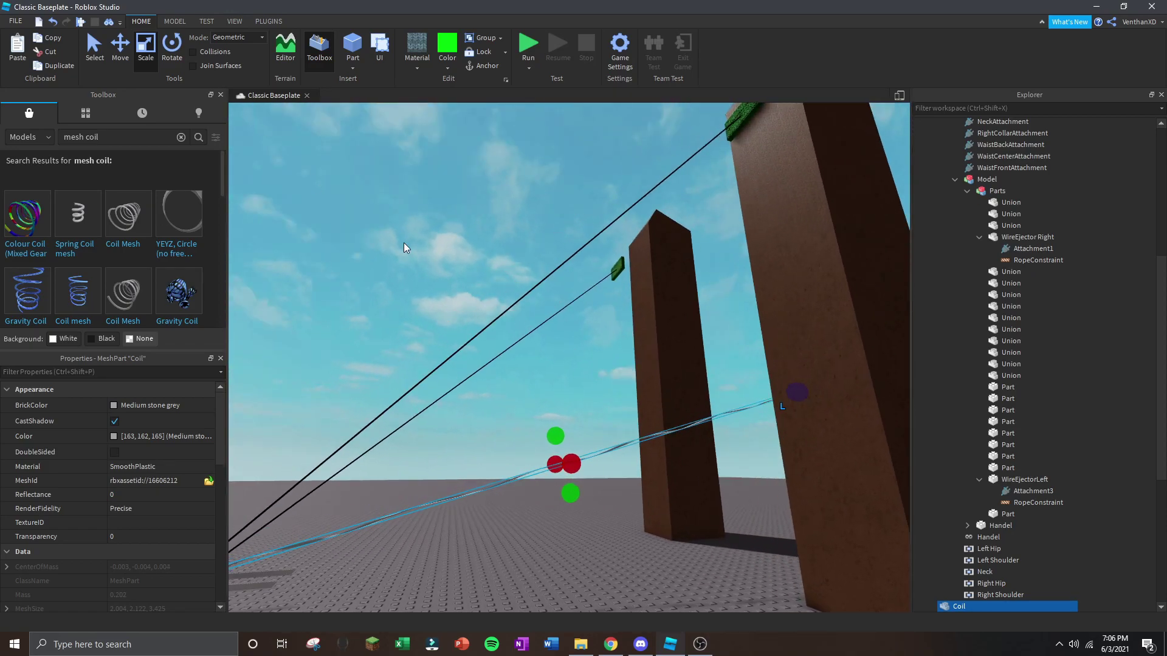
right_click_drag(742, 442, 743, 441)
right_click_drag(655, 268, 651, 407)
left_click(616, 366)
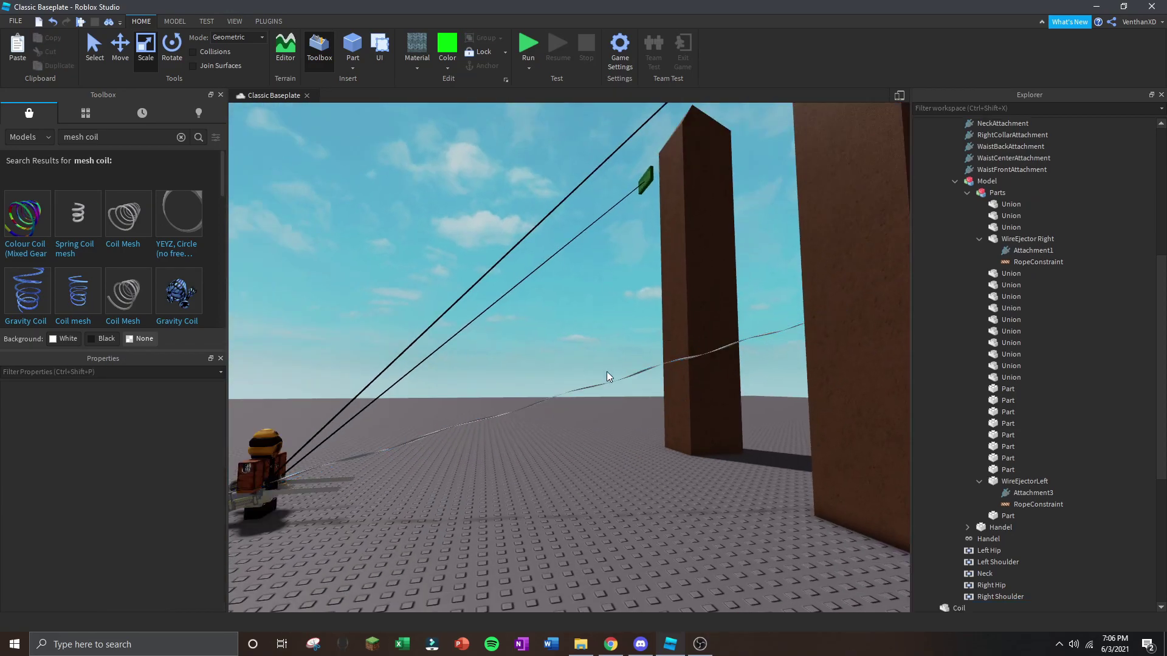
Delete the long stretched coil running between the character and the tower.
left_click(628, 385)
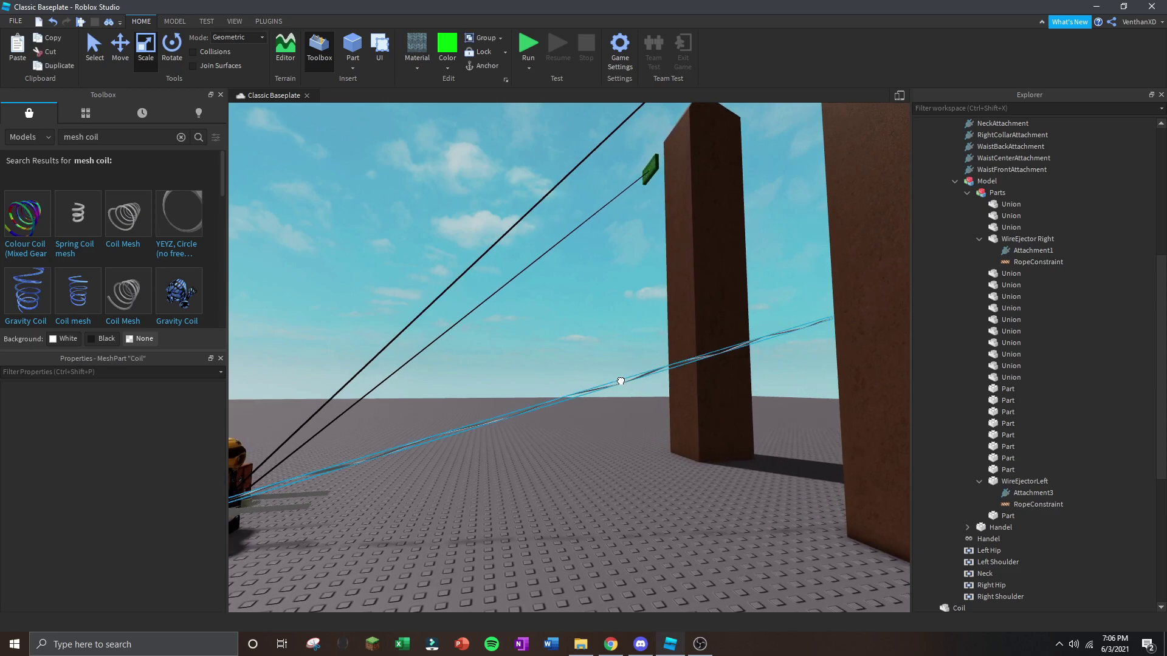
key("Delete")
key("a")
right_click_drag(603, 382, 636, 418)
key("w")
key("d")
key("a")
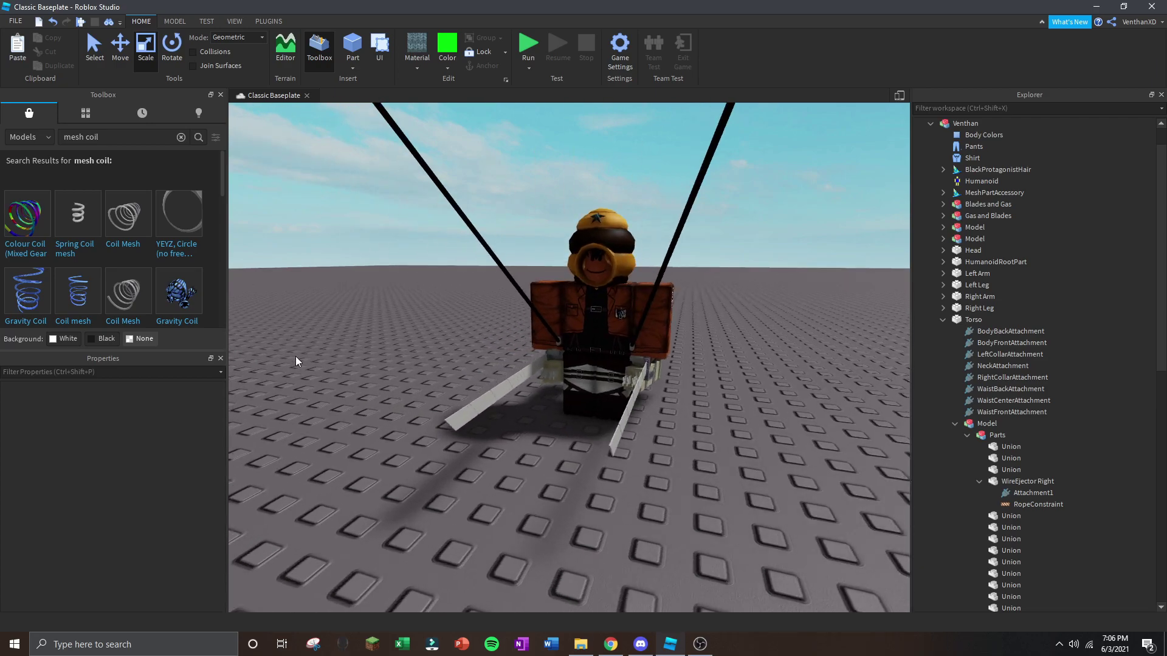
Insert a fresh Coil Mesh model on the baseplate near the character.
right_click_drag(296, 356, 307, 365)
left_click(137, 235)
key("f")
right_click_drag(497, 367, 535, 366)
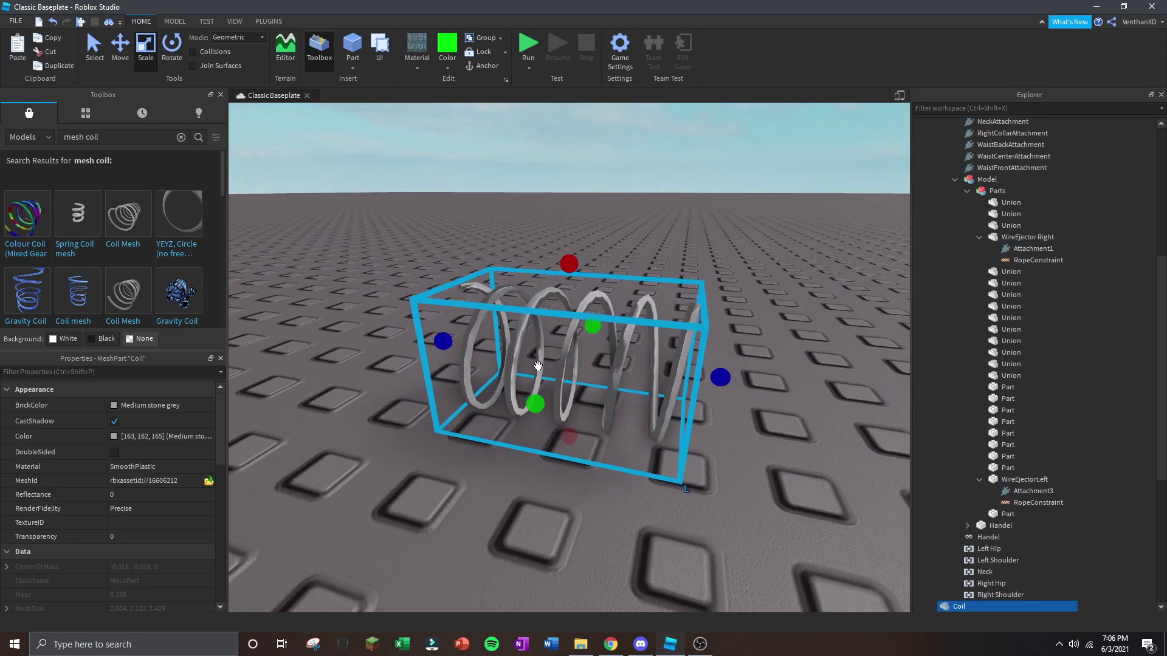
Scale the new coil down to a small size and undo the last unwanted change to it.
left_click_drag(563, 362, 628, 361)
left_click(594, 462)
right_click_drag(595, 463, 601, 455)
left_click(631, 348)
left_click_drag(618, 255, 609, 344, "shift")
left_click_drag(566, 376, 345, 374, "ctrl")
key("ctrl+z")
left_click(633, 448)
key("d")
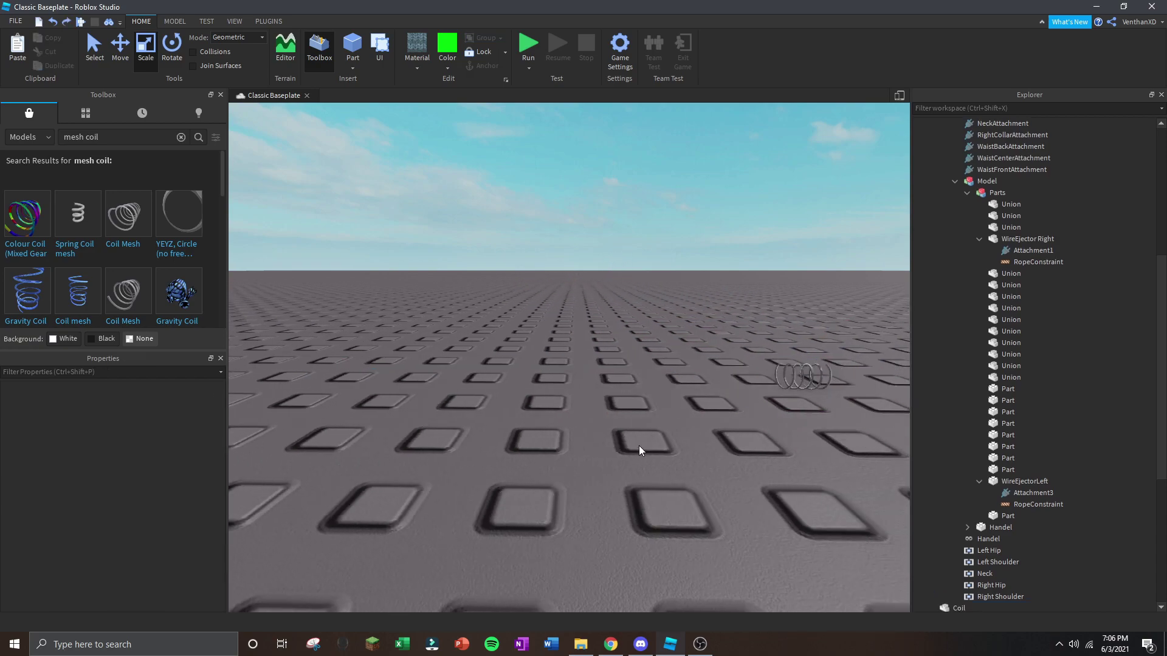
Duplicate the small coil and place the copy directly above the original.
left_click(620, 377)
key("ctrl+d")
left_click(667, 369)
right_click_drag(666, 369, 666, 342)
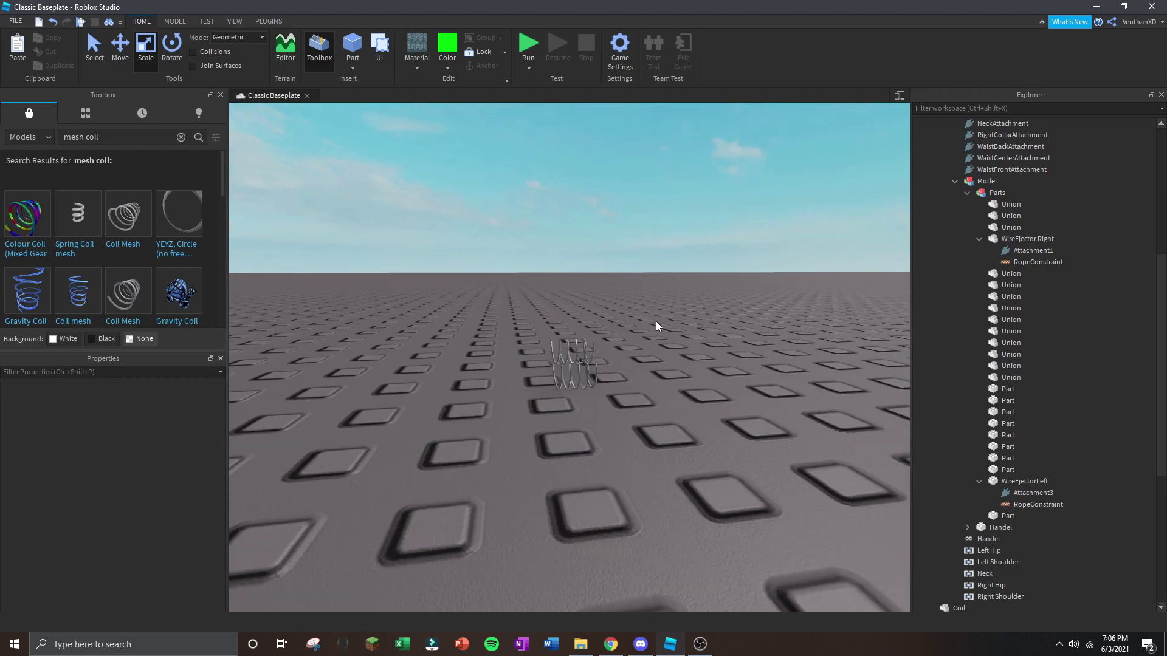
Open Moon Animator and create a new animation named "AOT ODM TEST".
left_click_drag(663, 407, 517, 192)
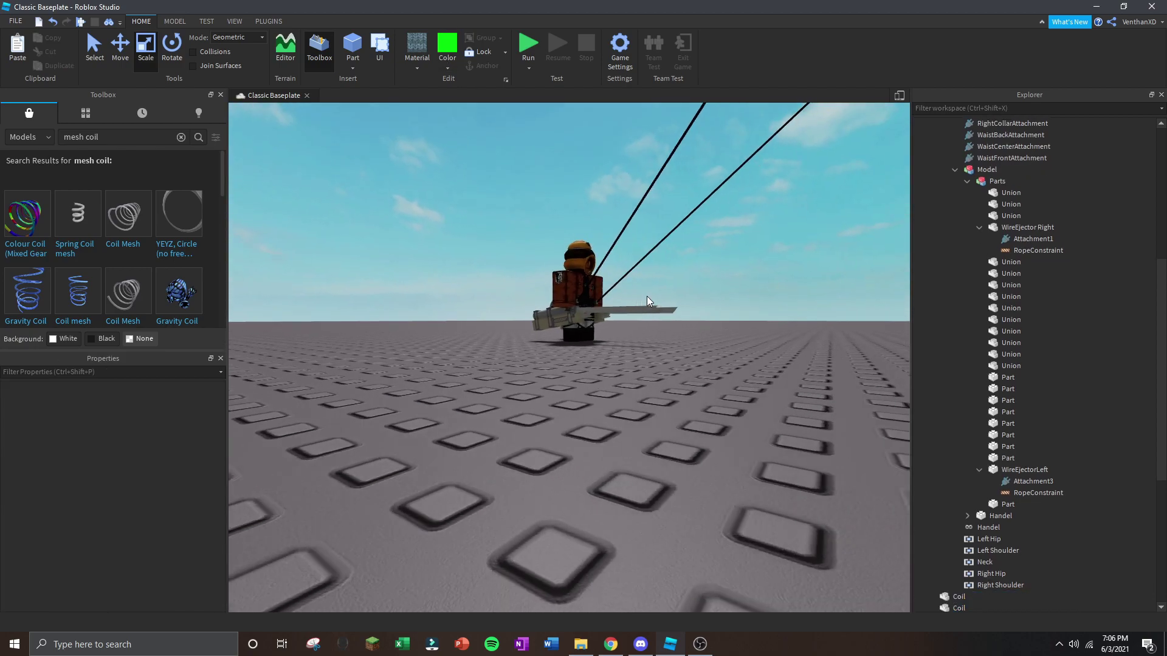
right_click_drag(647, 297, 646, 297)
left_click(273, 22)
left_click(290, 54)
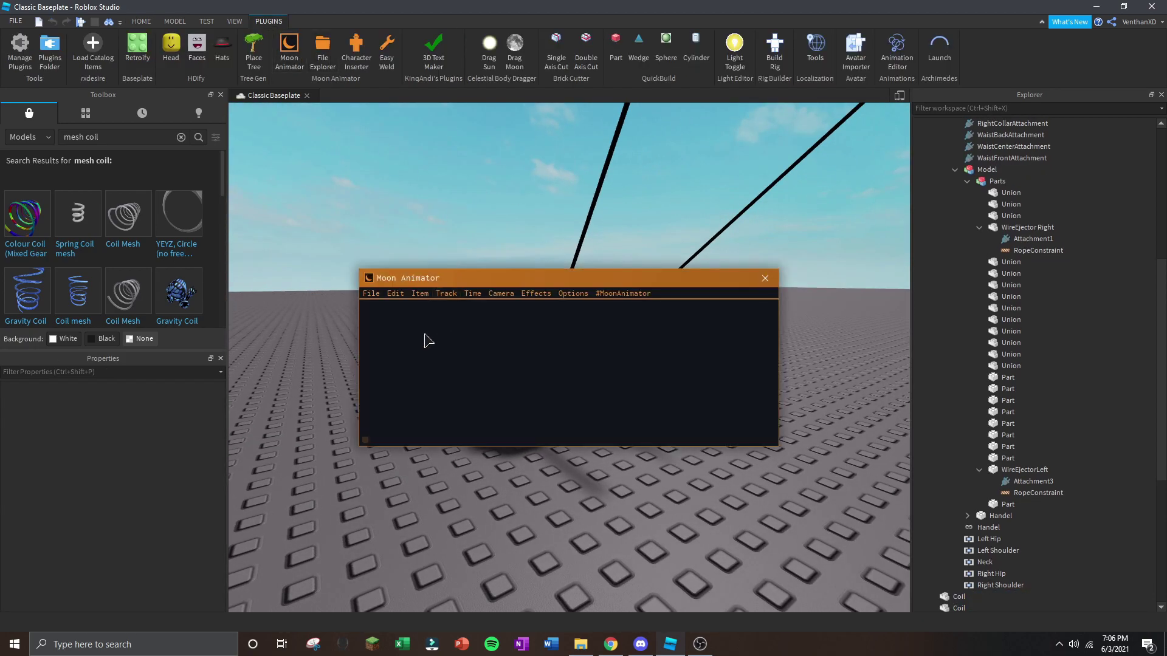
left_click(384, 320)
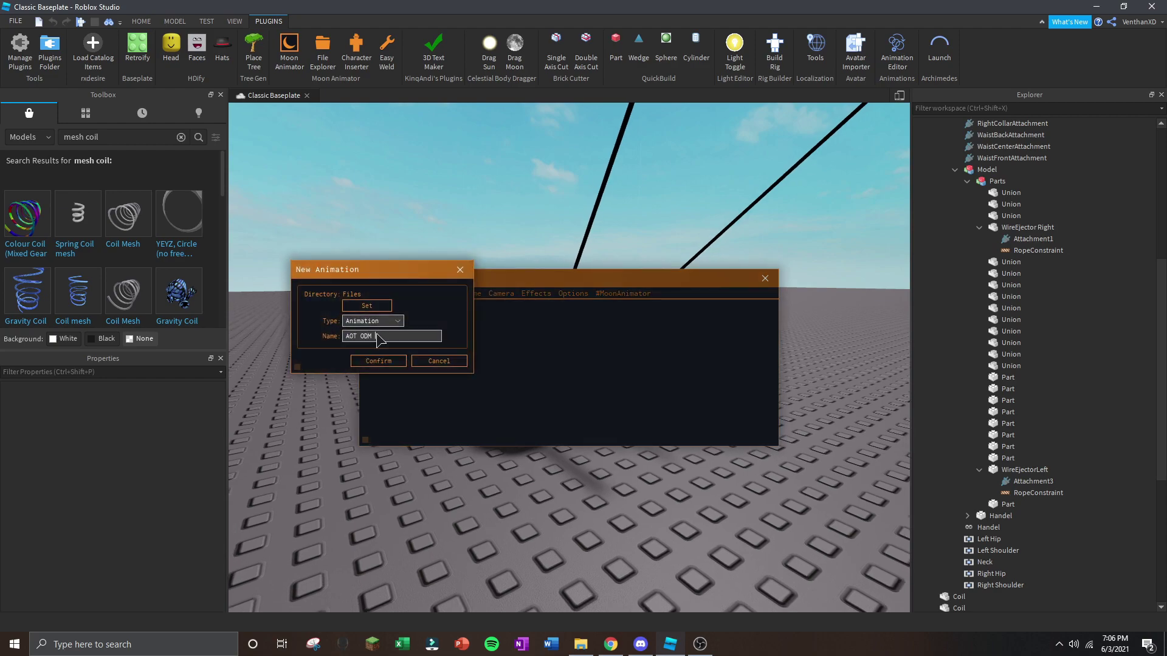
left_click(378, 361)
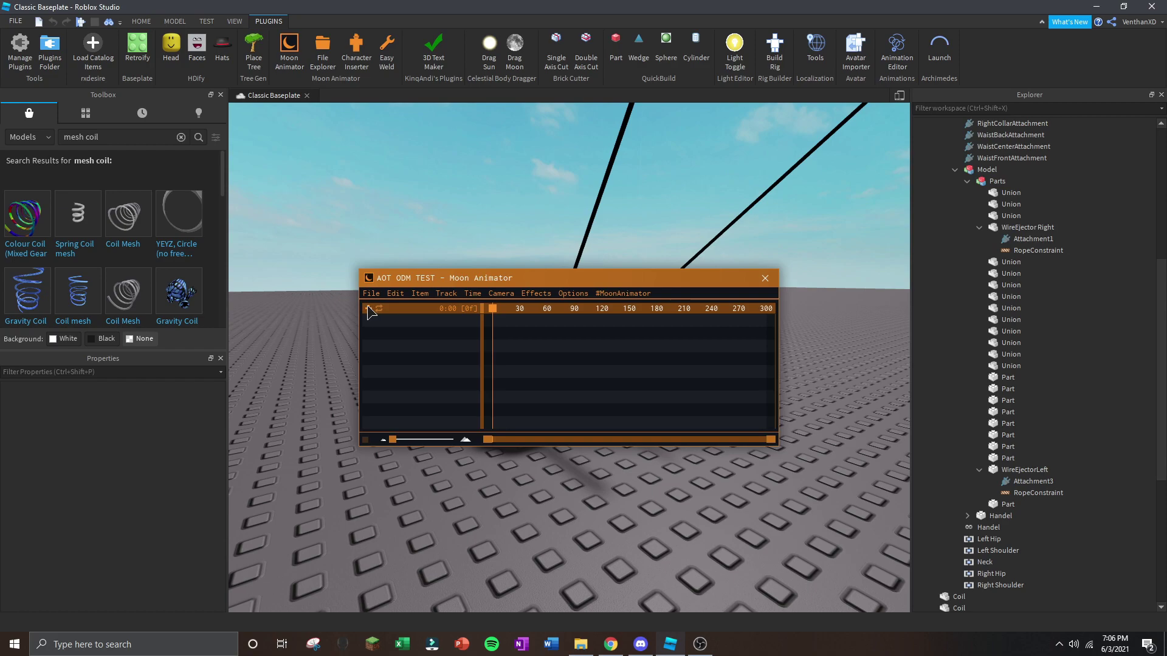
Add the character's Rig as an animation item and move the animator window clear of the character.
left_click(368, 308)
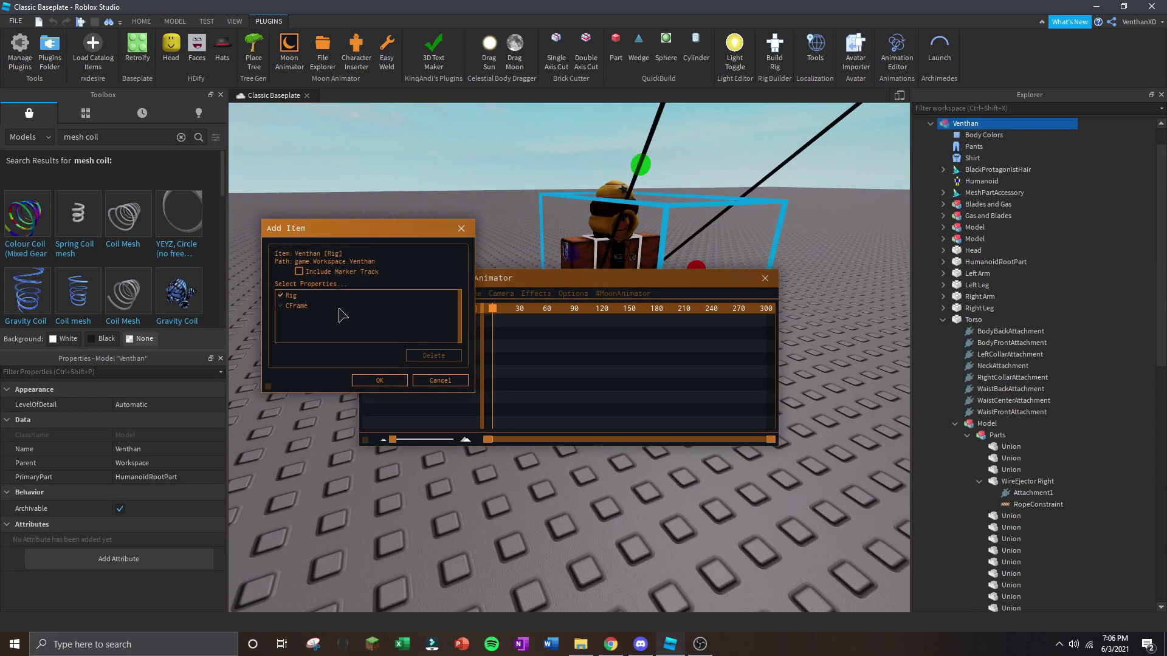
left_click(380, 382)
left_click_drag(446, 281, 443, 389)
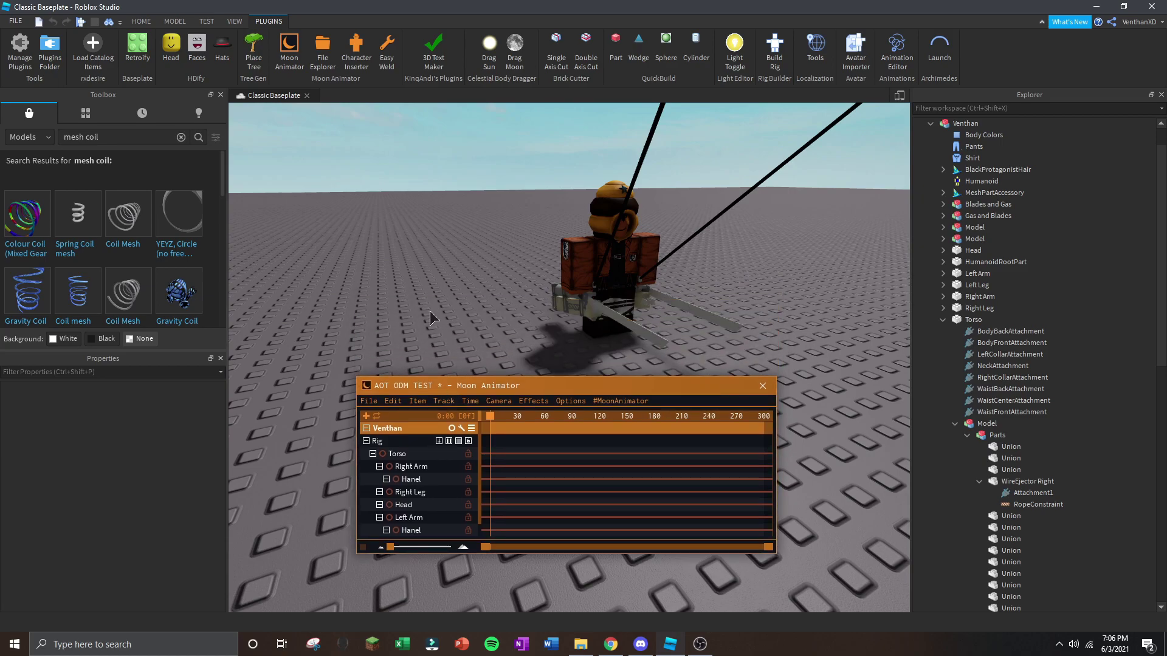
Look over the rig's body-part tracks, the towers and targets, and the small coils on the baseplate.
key("w")
right_click_drag(457, 296, 424, 504)
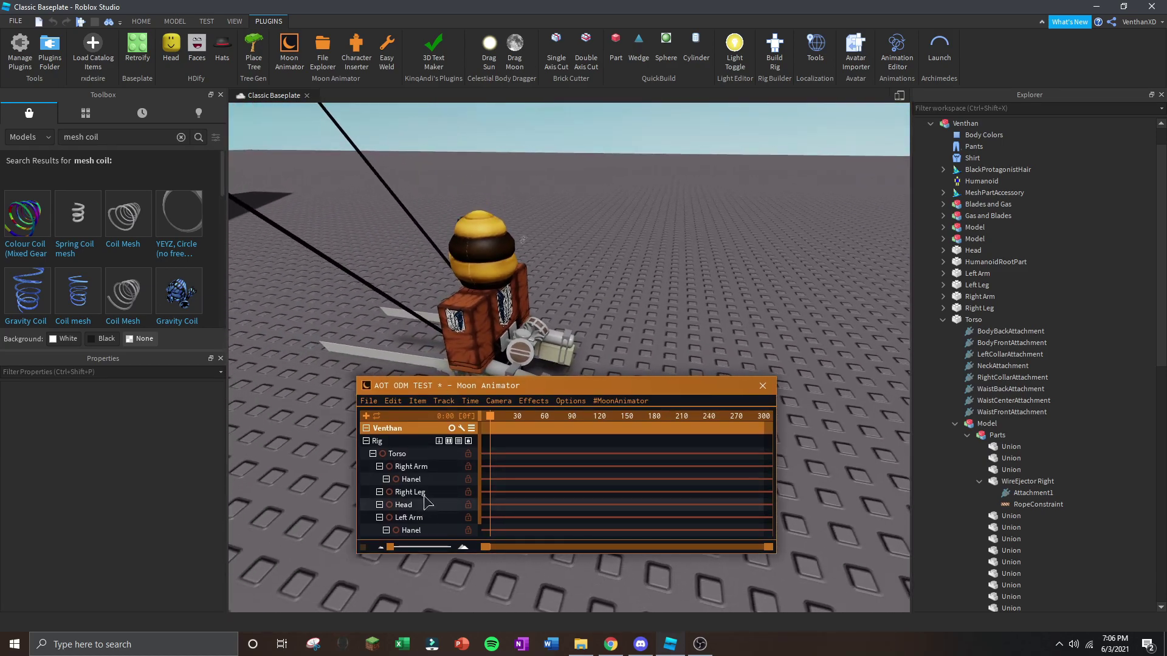
scroll(424, 504, "down", 1)
left_click(419, 469)
key("a")
left_click(717, 291)
key("w")
key("a")
right_click_drag(719, 287, 467, 274)
right_click_drag(555, 261, 578, 198)
key("w")
key("s")
key("w")
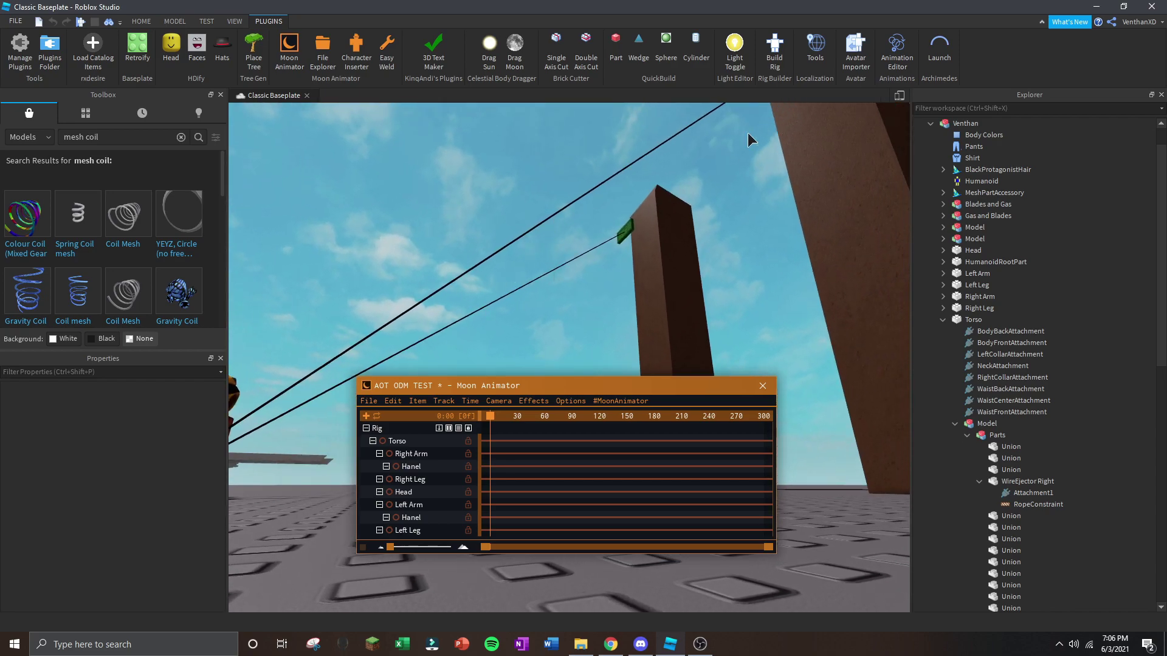
right_click_drag(395, 362, 530, 351)
right_click_drag(614, 272, 615, 271)
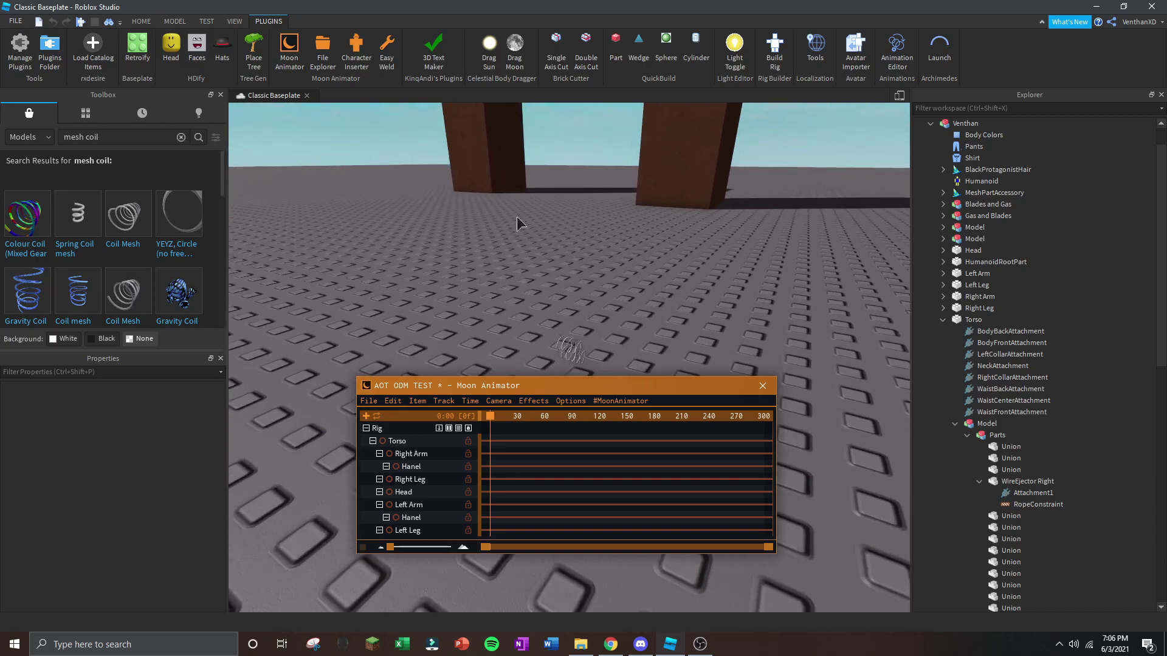
left_click(140, 20)
key("f")
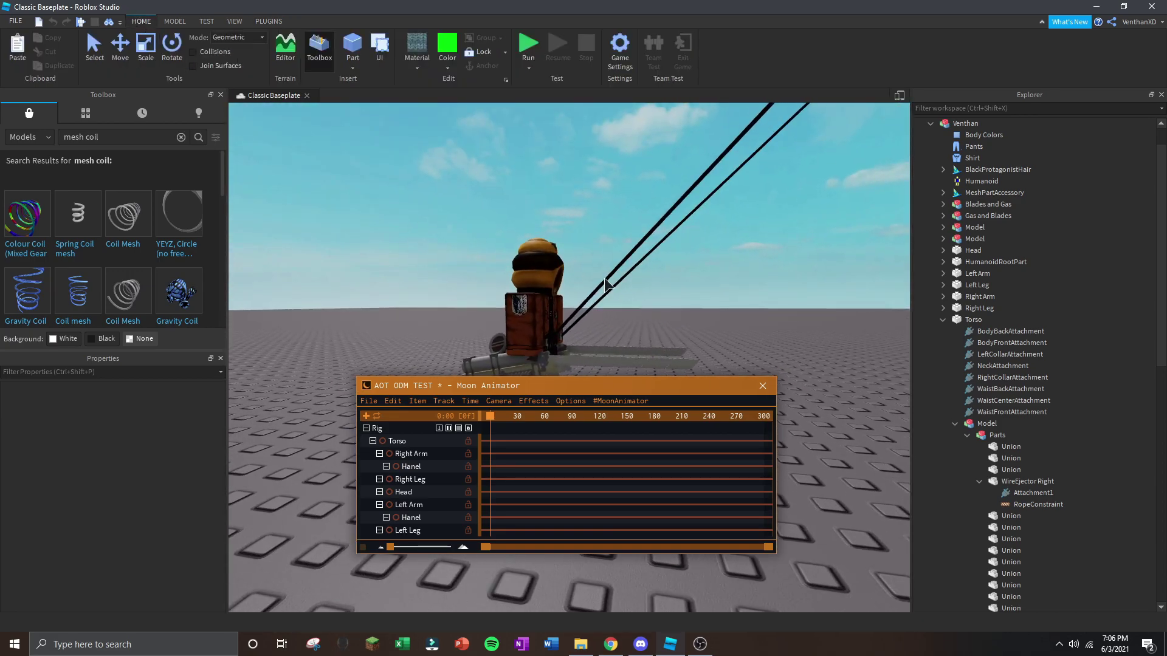
Add the RopeConstraints of both wire ejectors to the animation with their Enabled property.
right_click_drag(617, 273, 372, 415)
left_click(366, 416)
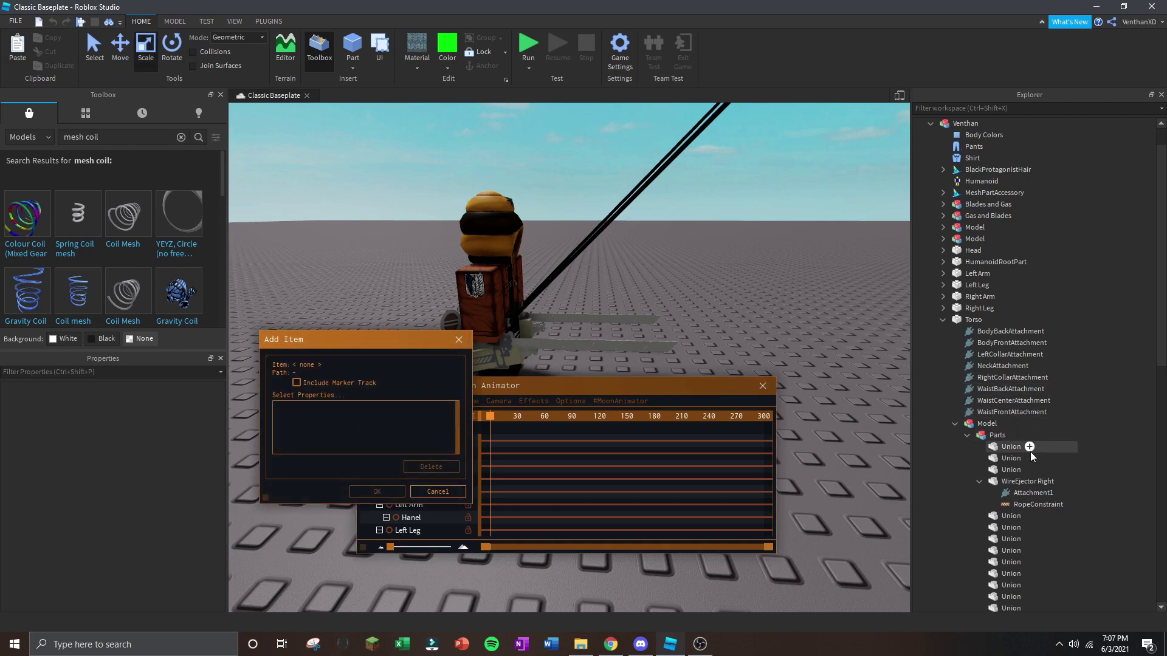
scroll(1021, 437, "down", 6)
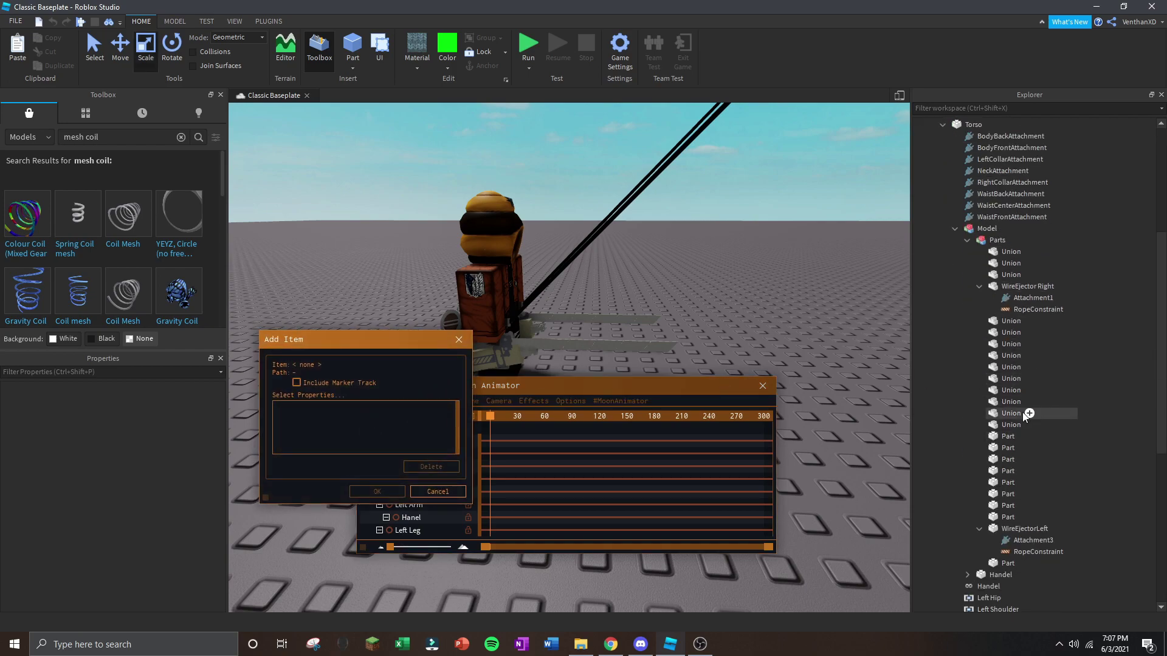
left_click(1038, 310)
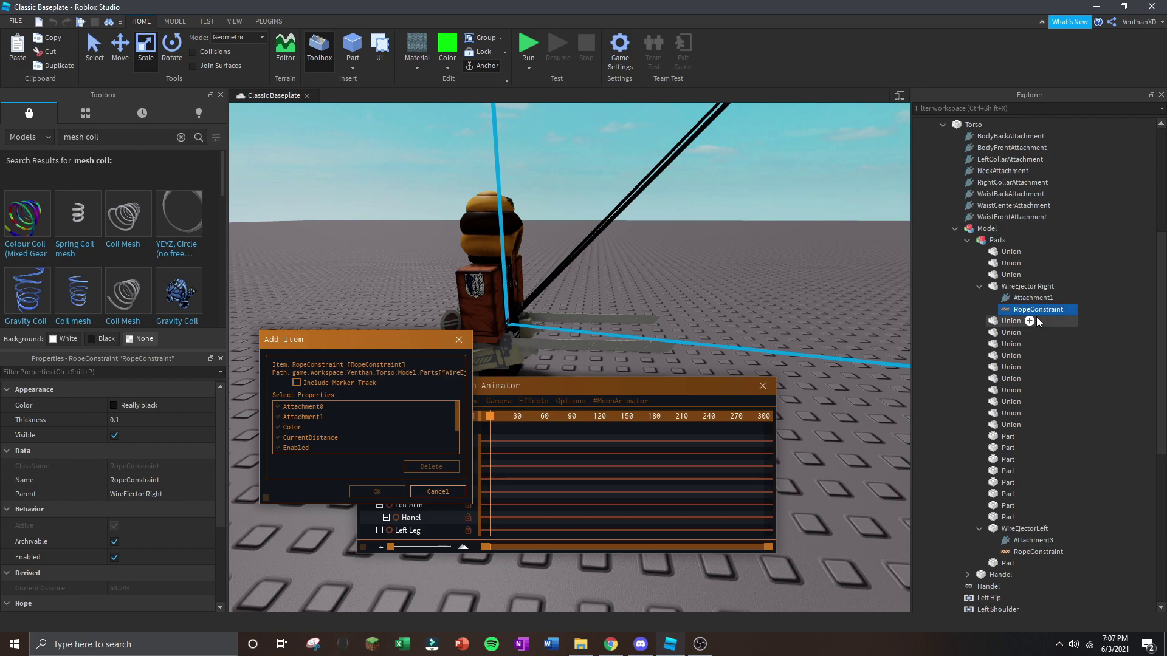
left_click(1022, 552, "ctrl")
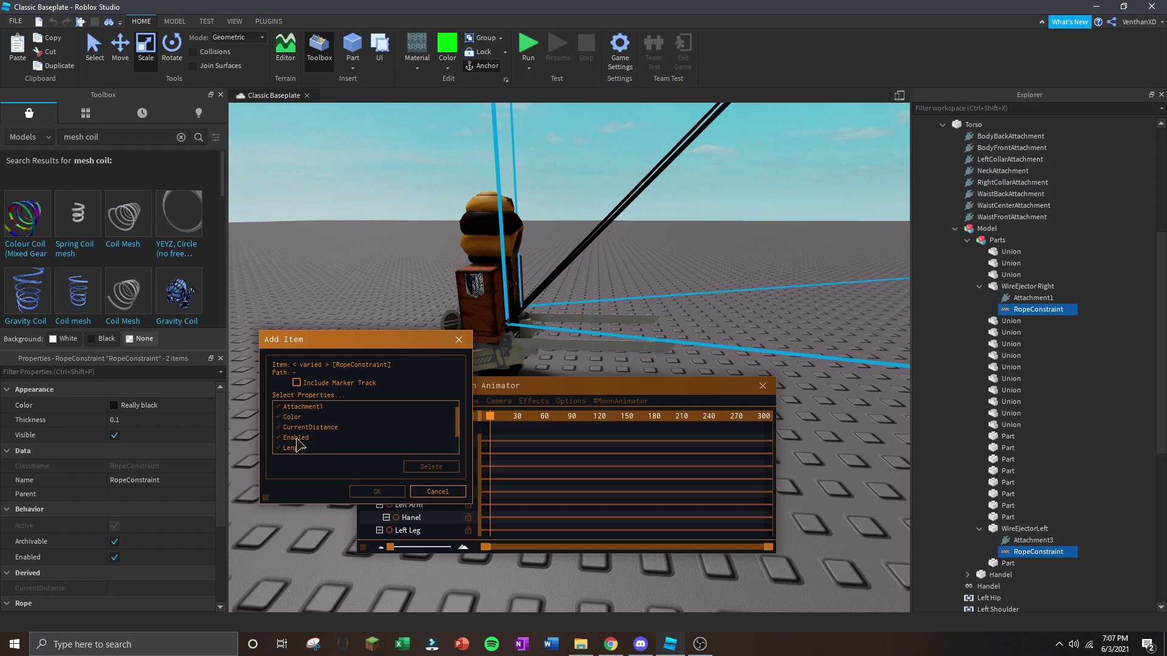
left_click(387, 491)
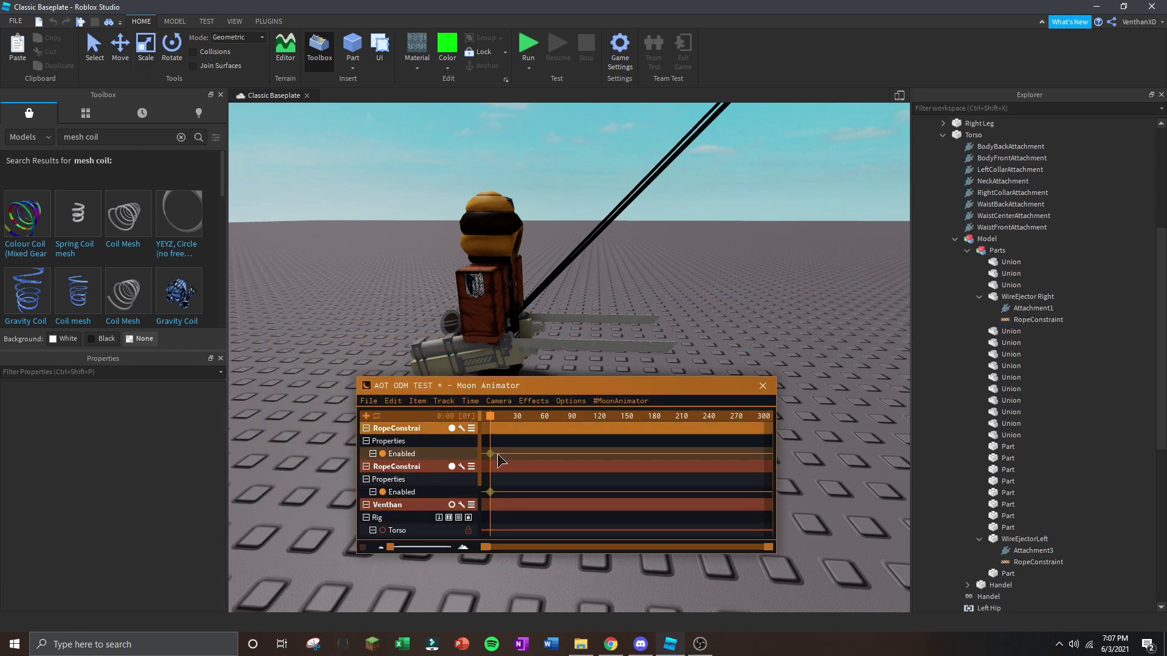
Turn off the Enabled value in both ropes' frame 0 keyframes and move the playhead to frame 96.
double_click(490, 491)
left_click(477, 368)
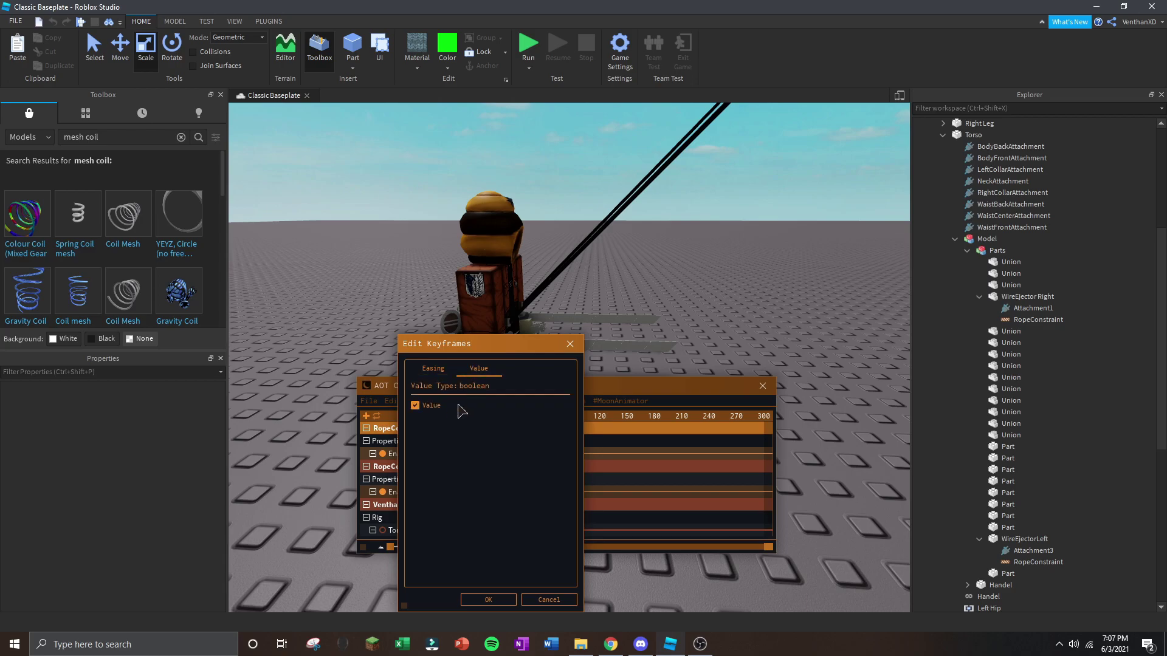
left_click(416, 406)
left_click(483, 600)
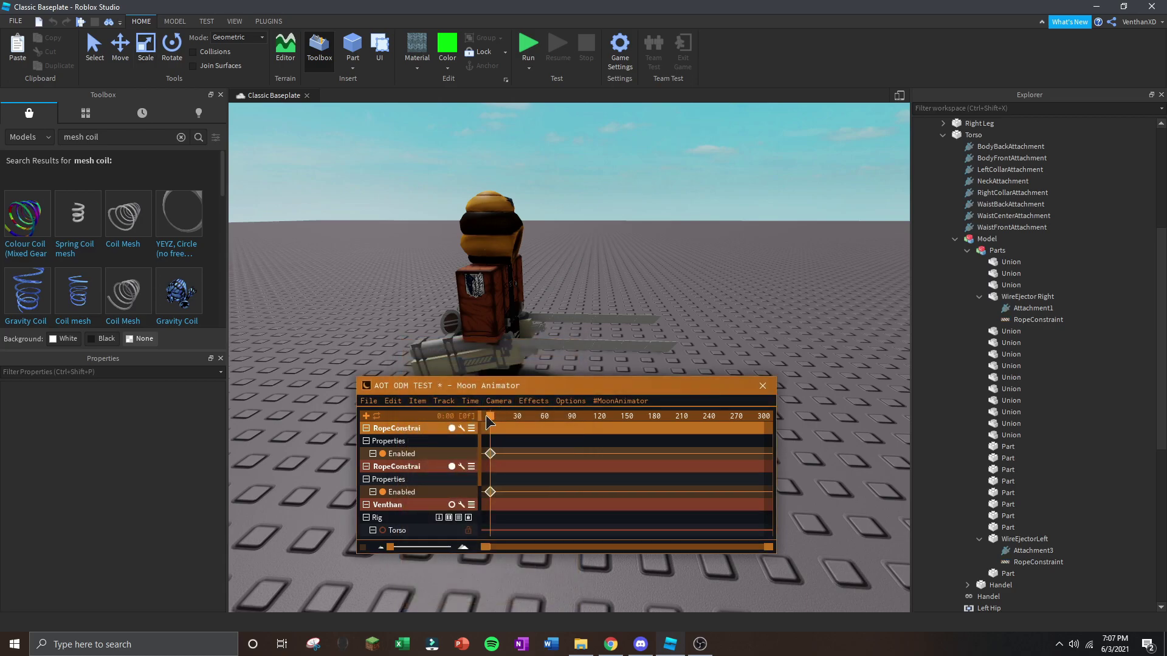
right_click_drag(604, 268, 594, 310)
left_click_drag(594, 378, 608, 402)
Move one of the small coils from the baseplate to the front of a wire ejector on the character's gear.
key("w")
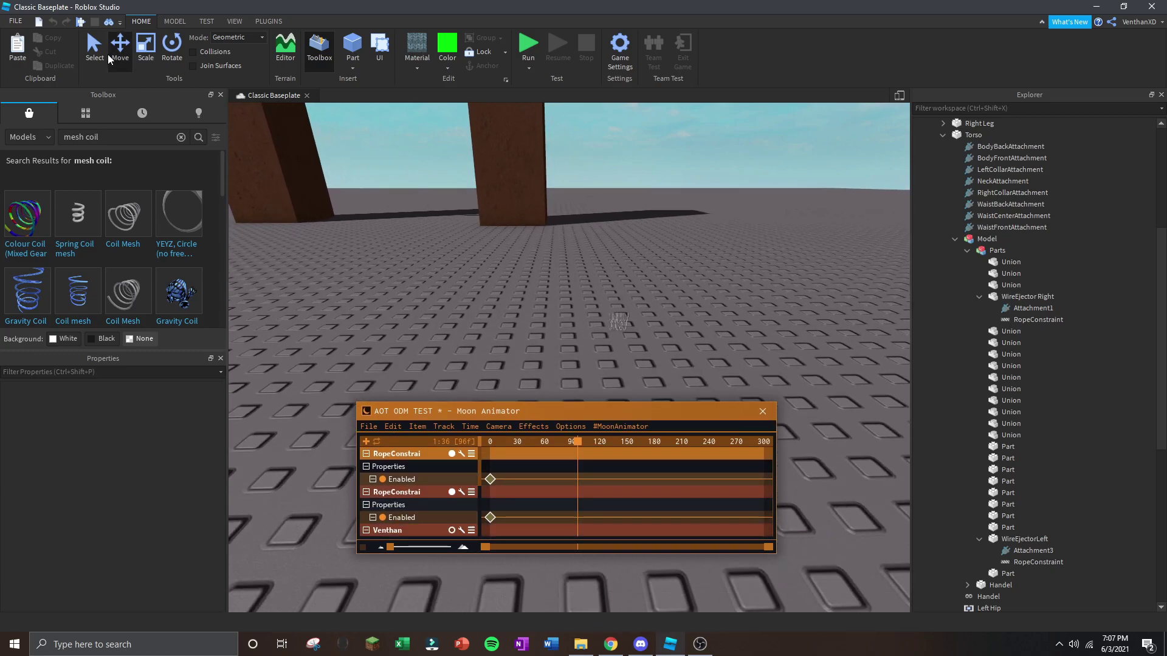
left_click(103, 55)
left_click_drag(636, 300, 601, 305)
right_click_drag(636, 300, 602, 304)
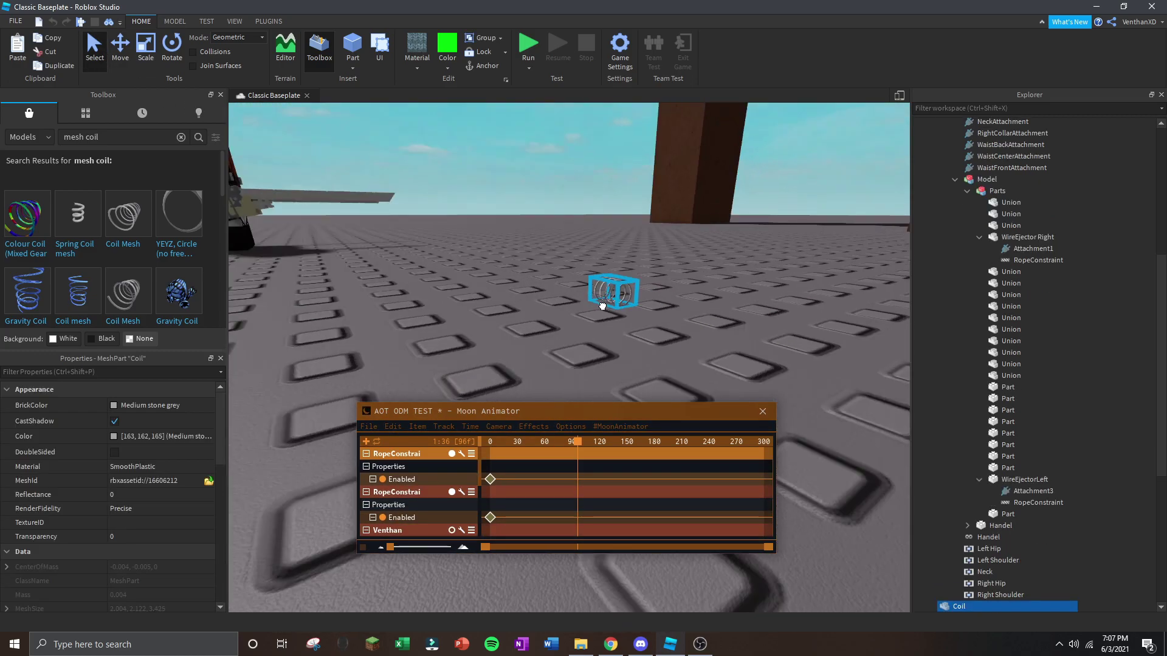
left_click_drag(601, 304, 601, 304)
right_click_drag(601, 305, 602, 304)
left_click_drag(602, 305, 602, 306)
right_click_drag(601, 304, 602, 306)
left_click_drag(602, 306, 578, 286)
right_click_drag(602, 306, 577, 286)
left_click_drag(578, 286, 456, 187)
right_click_drag(578, 286, 547, 255)
left_click_drag(457, 187, 446, 167)
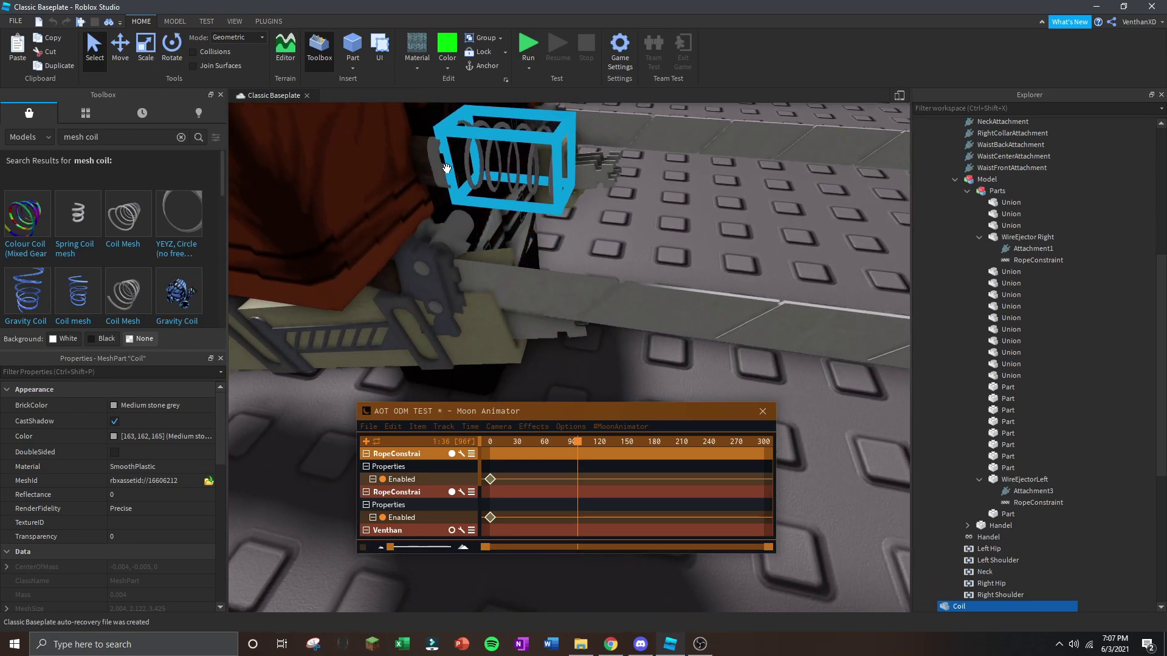
left_click(691, 172)
scroll(691, 173, "down", 2)
right_click_drag(669, 169, 669, 169)
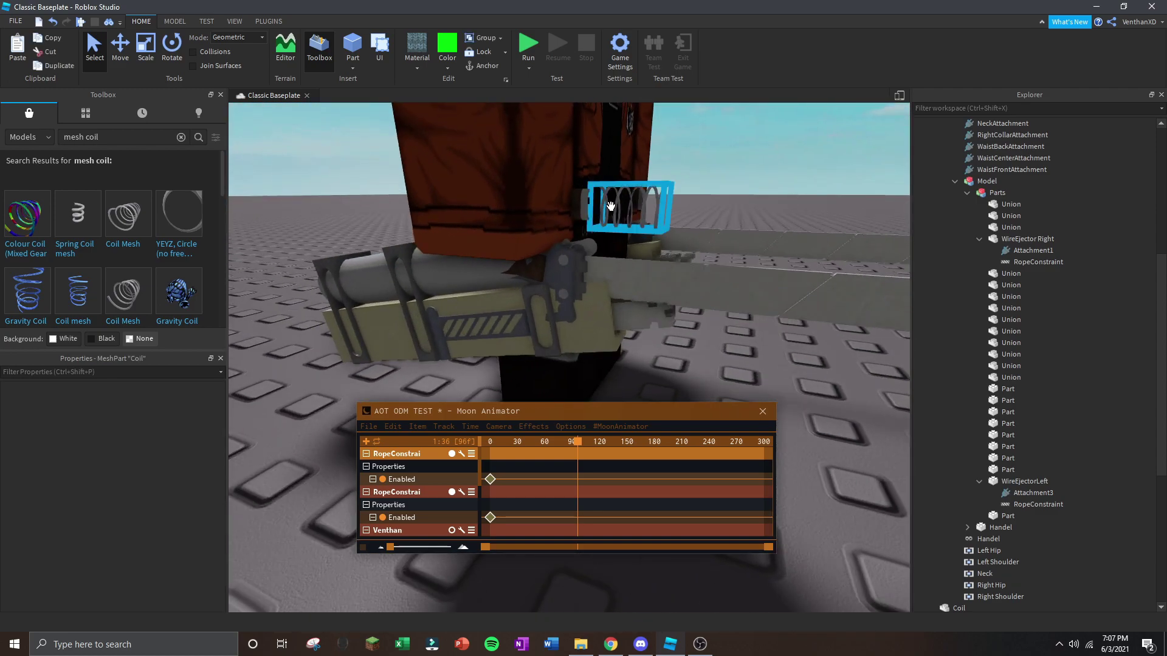
Rotate the coil at the wire ejector so it angles up toward the tower target.
left_click(610, 206)
scroll(610, 207, "down", 3)
left_click(168, 51)
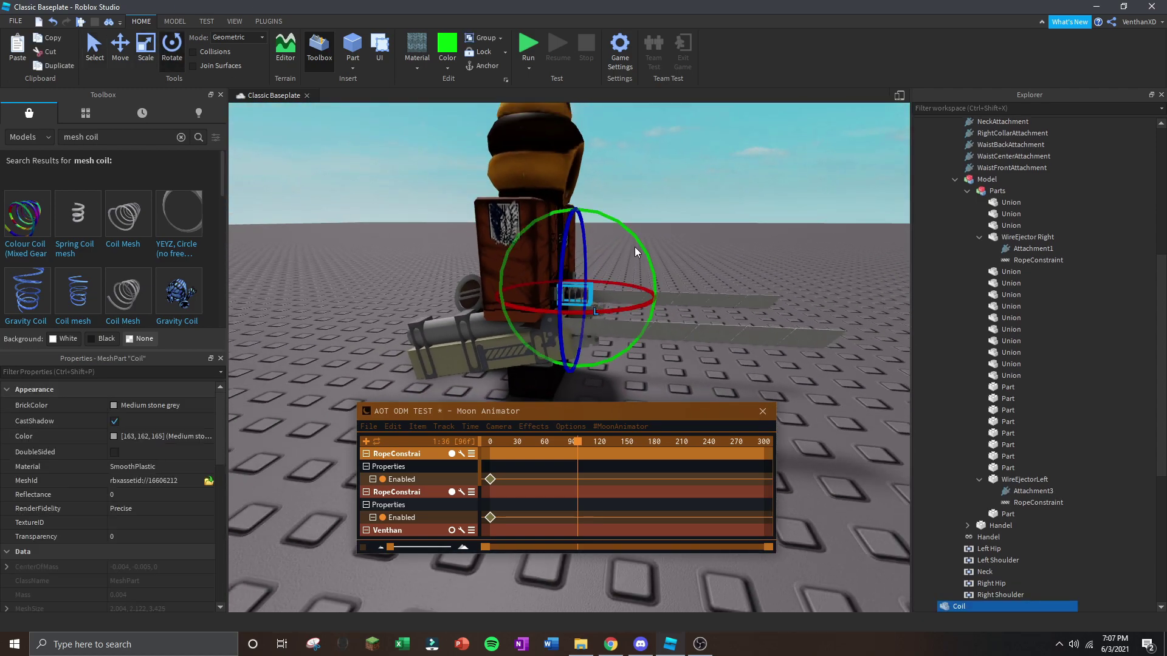
left_click_drag(639, 245, 611, 232)
right_click_drag(604, 234, 611, 232)
left_click(614, 206)
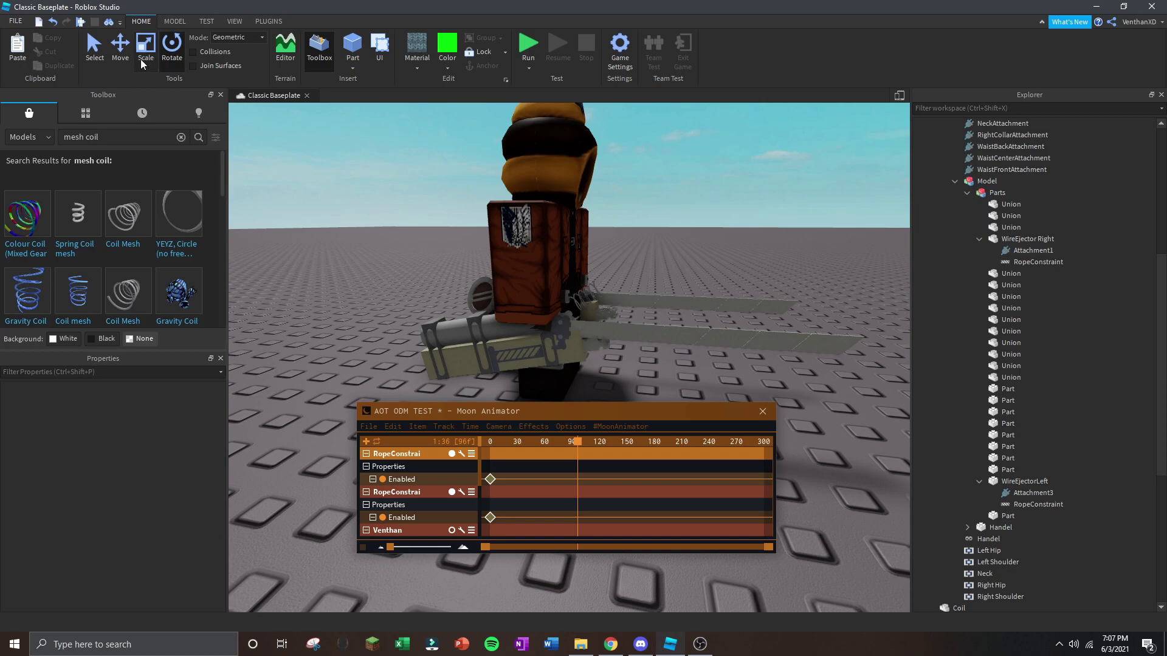
Scale the angled coil lengthwise into a thin spiral wire reaching up to the tower target.
left_click(618, 303)
scroll(626, 286, "down", 5)
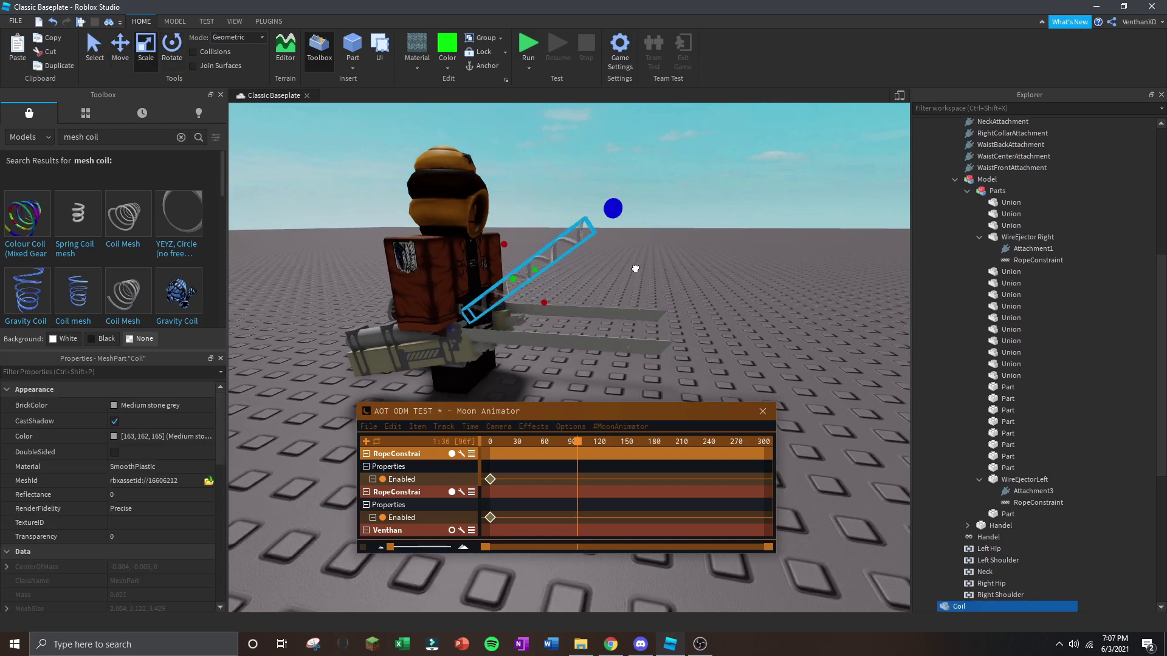
left_click_drag(635, 269, 632, 268)
key("d")
right_click_drag(635, 269, 632, 268)
left_click_drag(633, 268, 632, 268)
right_click_drag(632, 268, 633, 268)
left_click_drag(632, 268, 631, 269)
right_click(631, 269)
right_click_drag(631, 270, 623, 258)
left_click(303, 133)
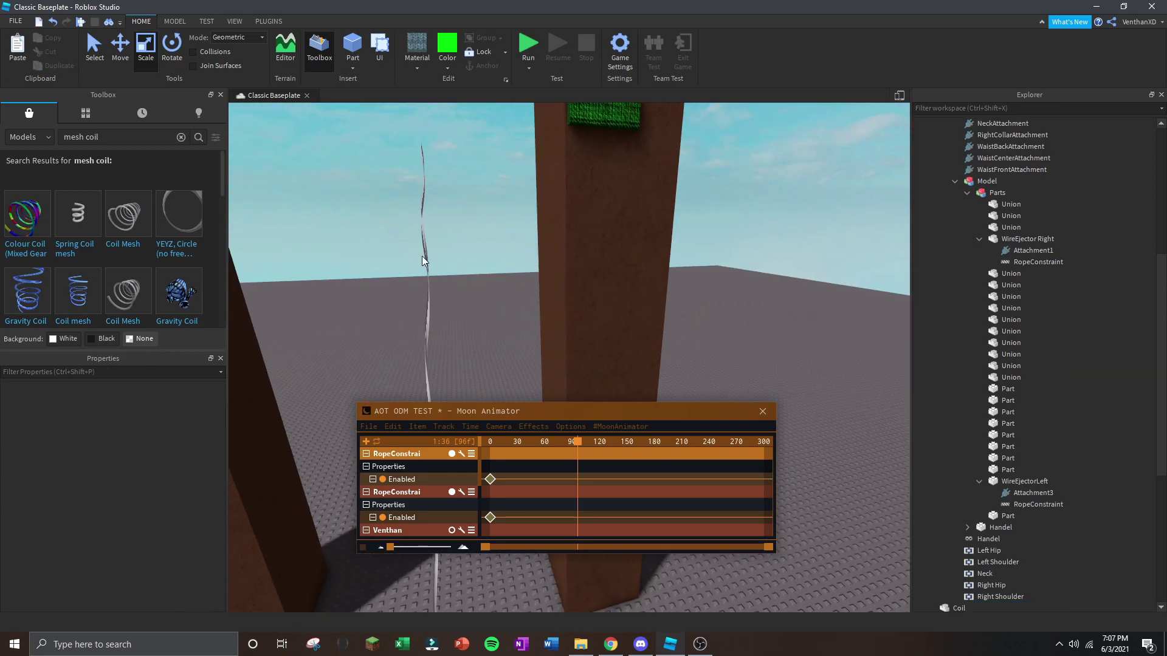
Move the stretched coil so it starts at the character's wire ejector and reaches the green tower target.
left_click(422, 257)
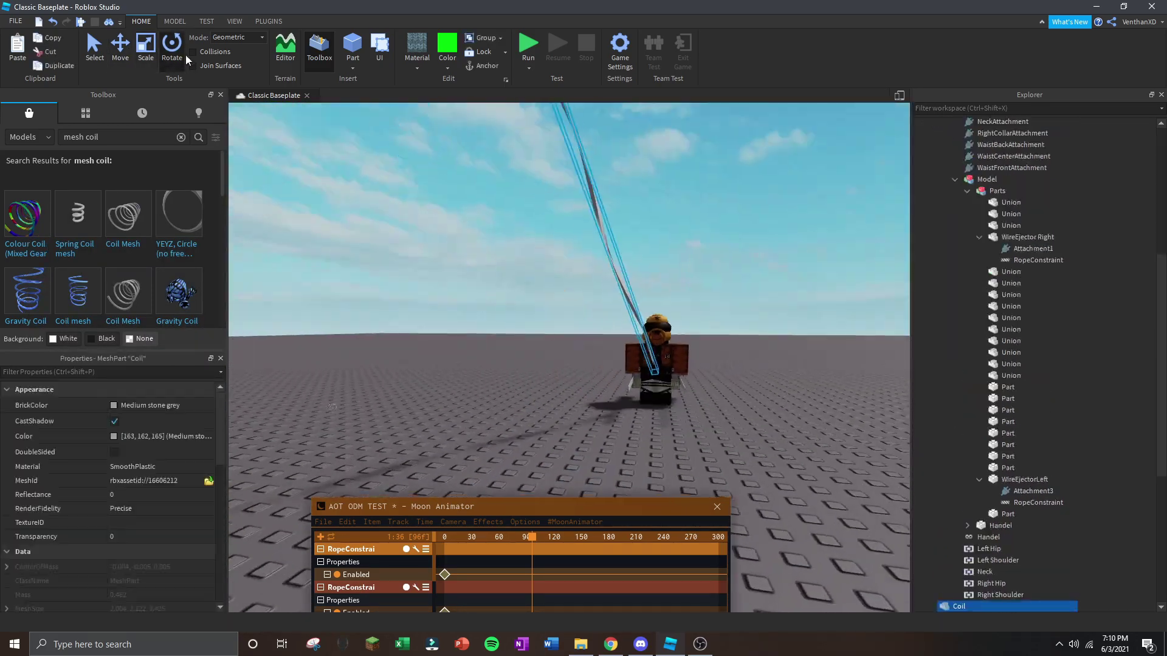
left_click(121, 49)
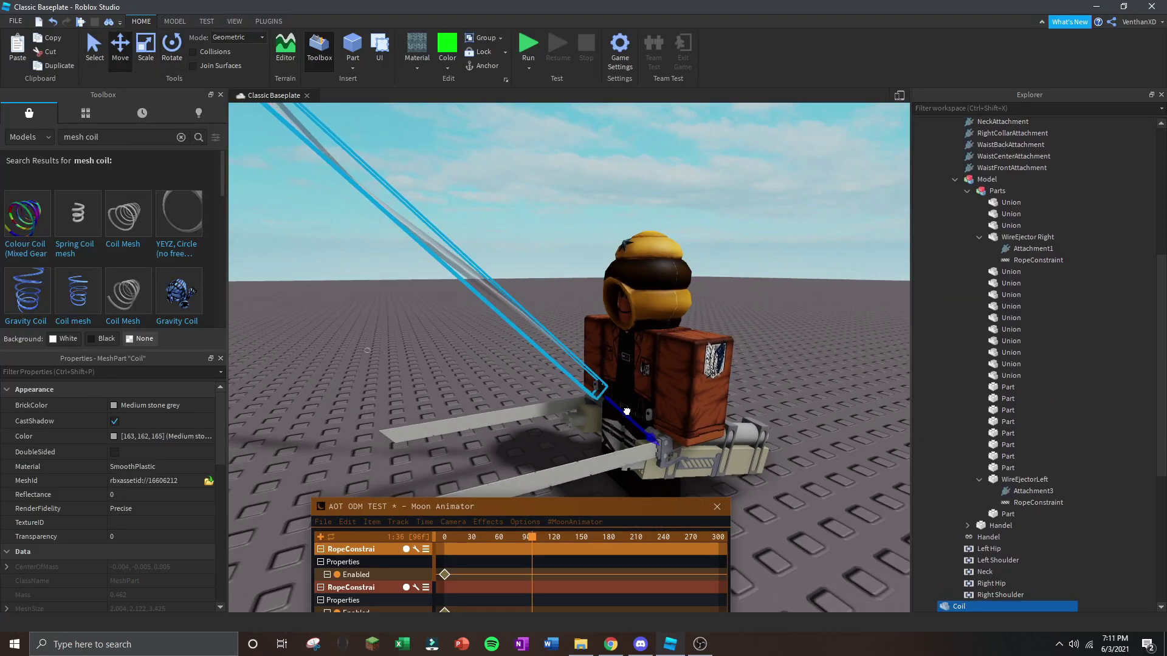
left_click(775, 325)
scroll(775, 325, "up", 6)
right_click_drag(643, 390, 674, 368)
key("w")
key("w")
left_click(501, 394)
left_click(632, 312)
left_click(632, 311)
right_click_drag(632, 312, 621, 310)
key("s")
key("d")
key("s")
left_click(517, 332)
left_click(581, 407)
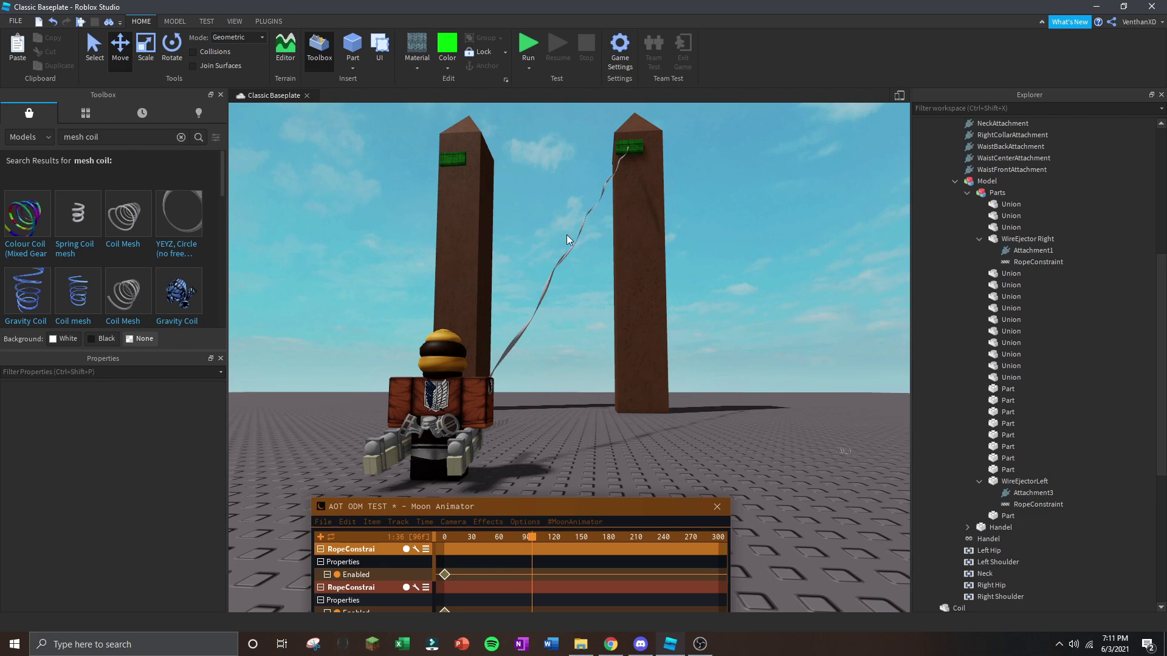
Color the stretched coil Really black so it looks like a wire.
left_click(548, 273)
left_click(425, 67)
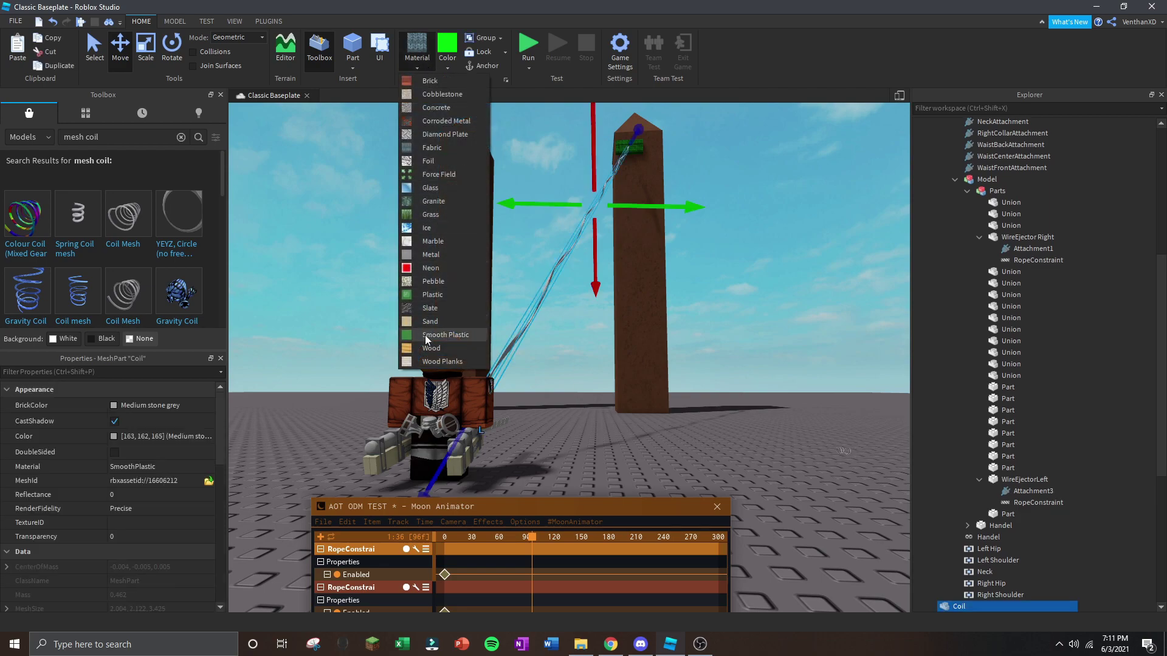
left_click(413, 70)
left_click(414, 69)
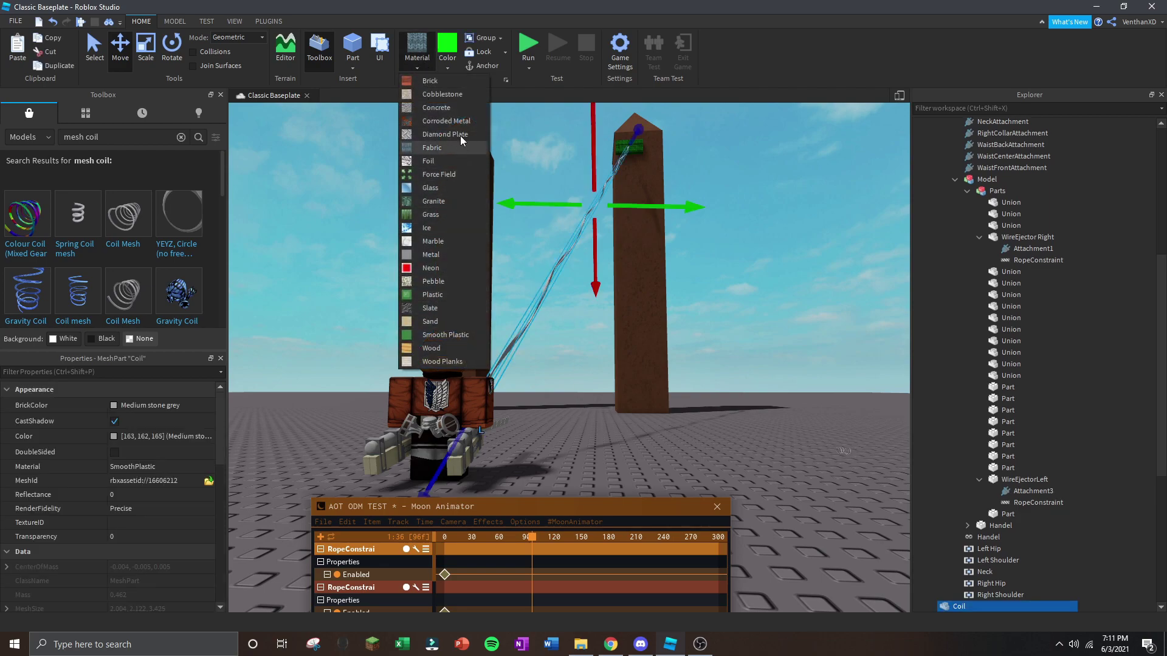
left_click(447, 68)
left_click(443, 69)
left_click(439, 67)
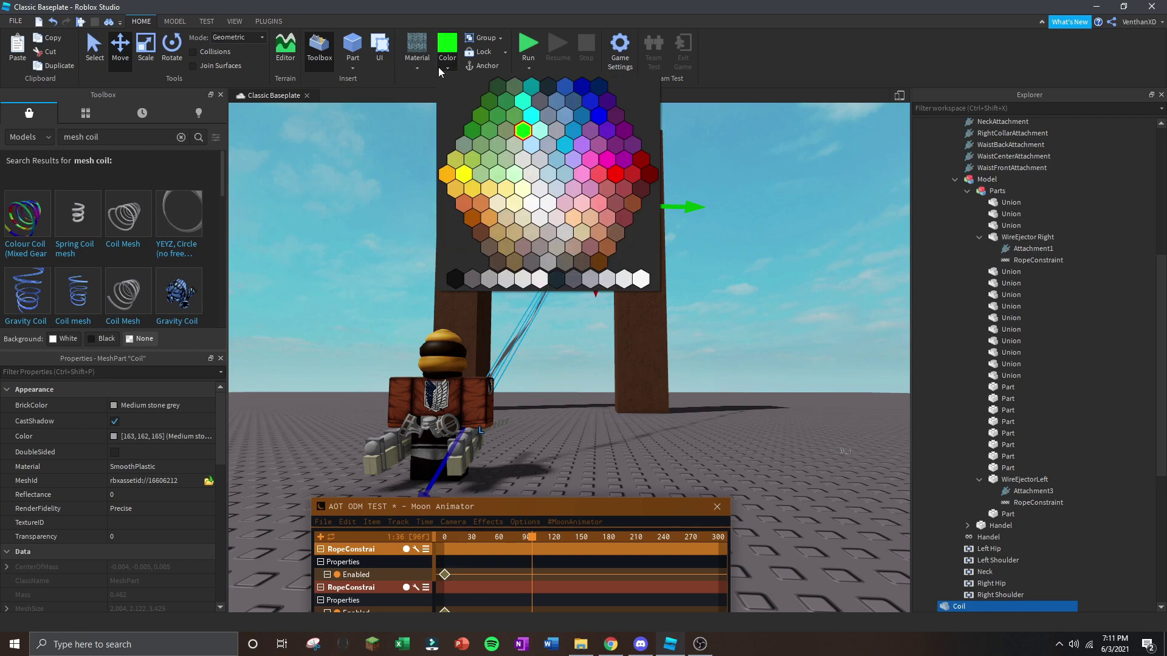
left_click(456, 279)
left_click(557, 341)
scroll(609, 231, "up", 3)
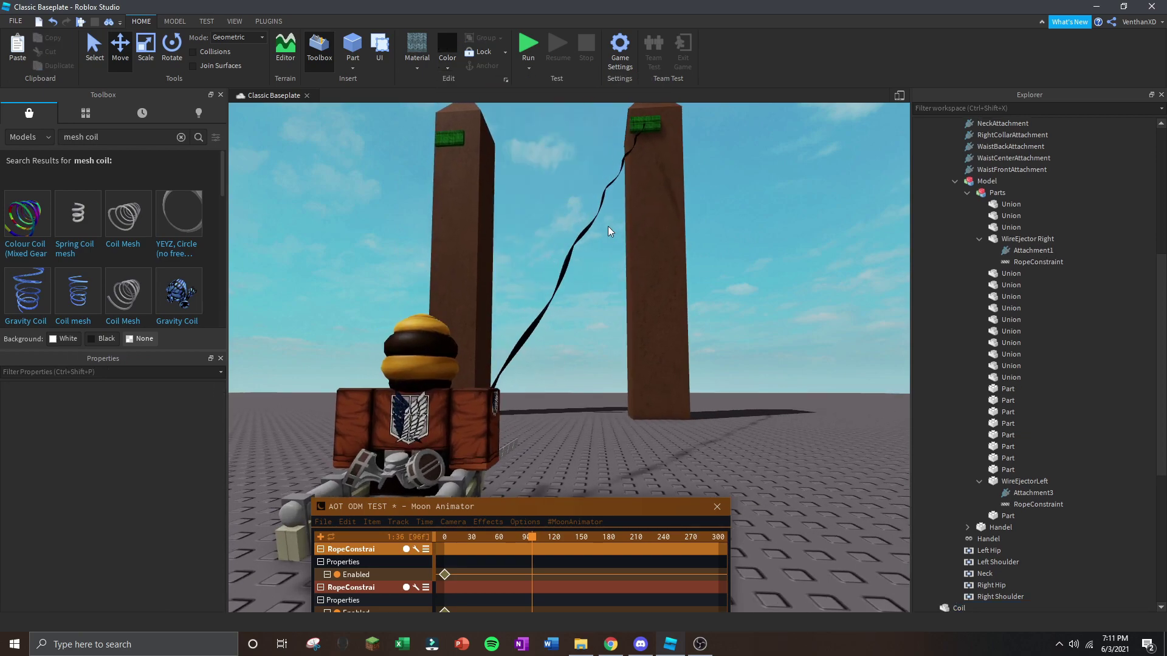
right_click_drag(610, 231, 630, 201)
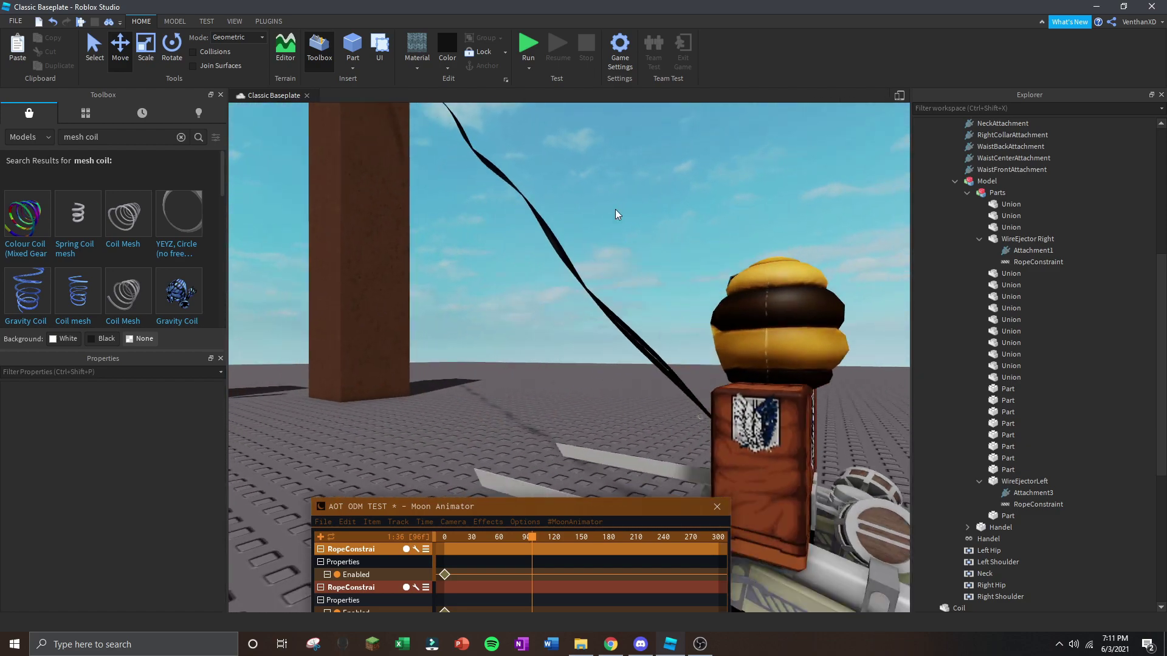
Copy the coil's size, 0.412, 0.412, 54.49, into a new Notepad document.
scroll(586, 226, "down", 2)
left_click(560, 251)
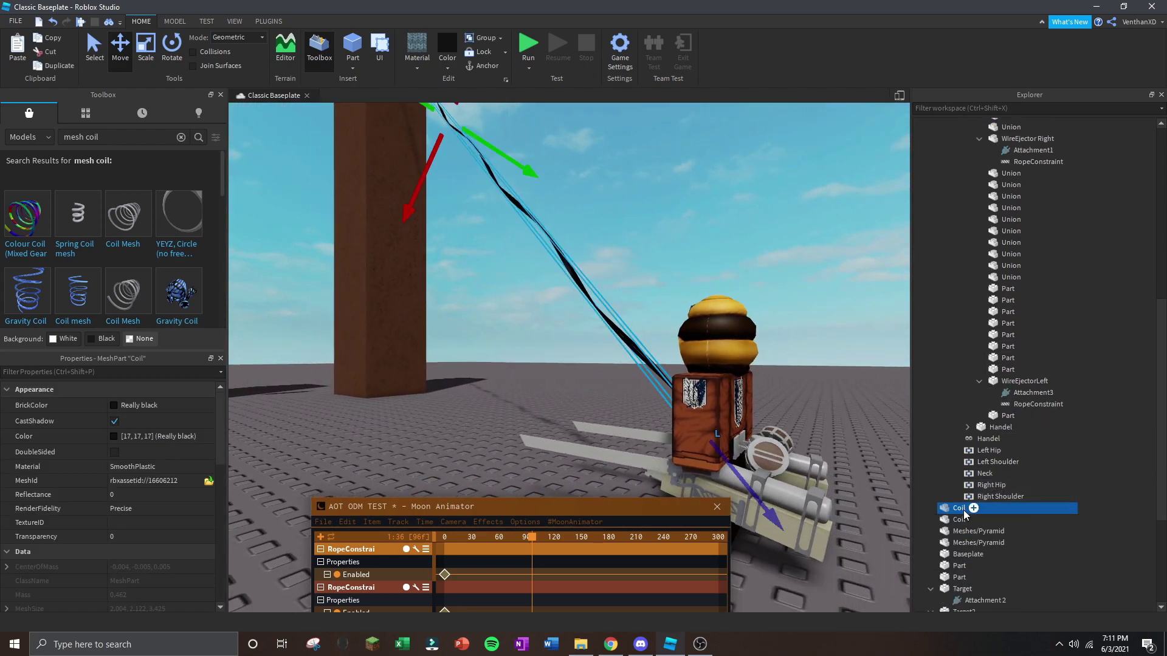
left_click(68, 644)
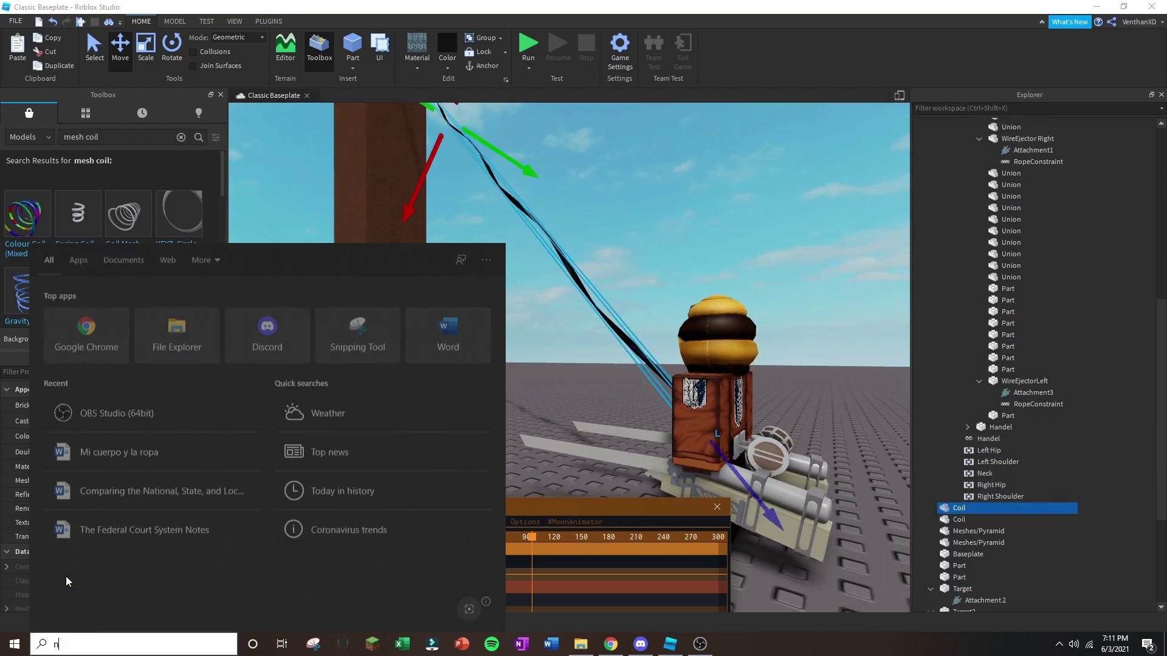
type("n")
left_click(286, 407)
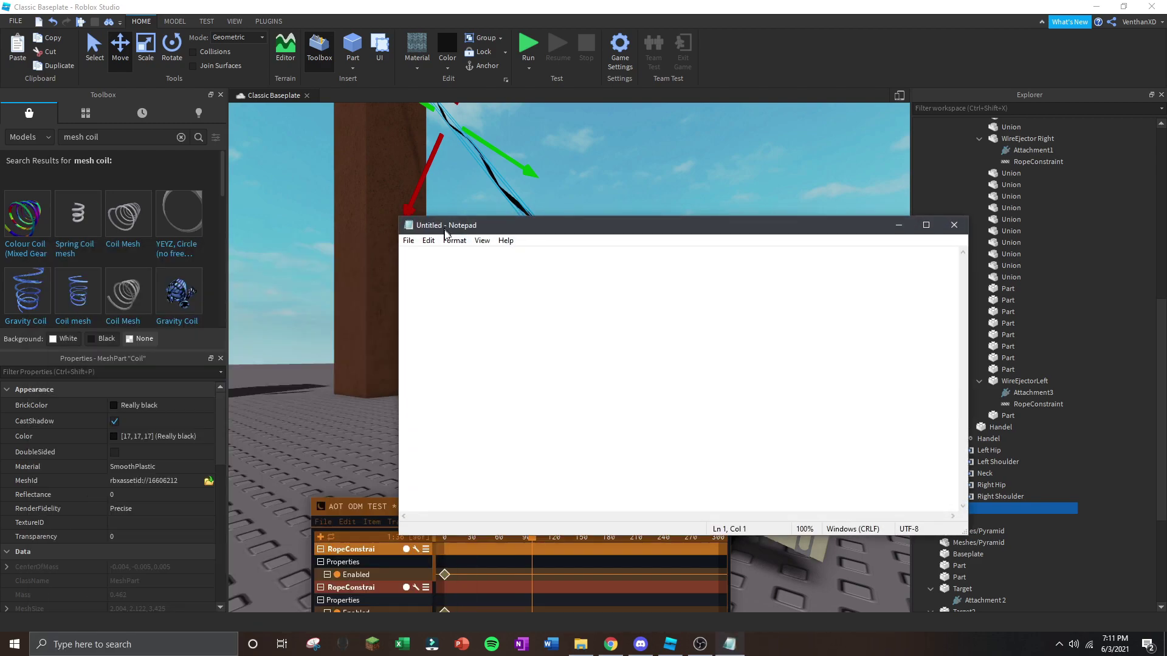
scroll(64, 507, "down", 4)
scroll(63, 506, "down", 5)
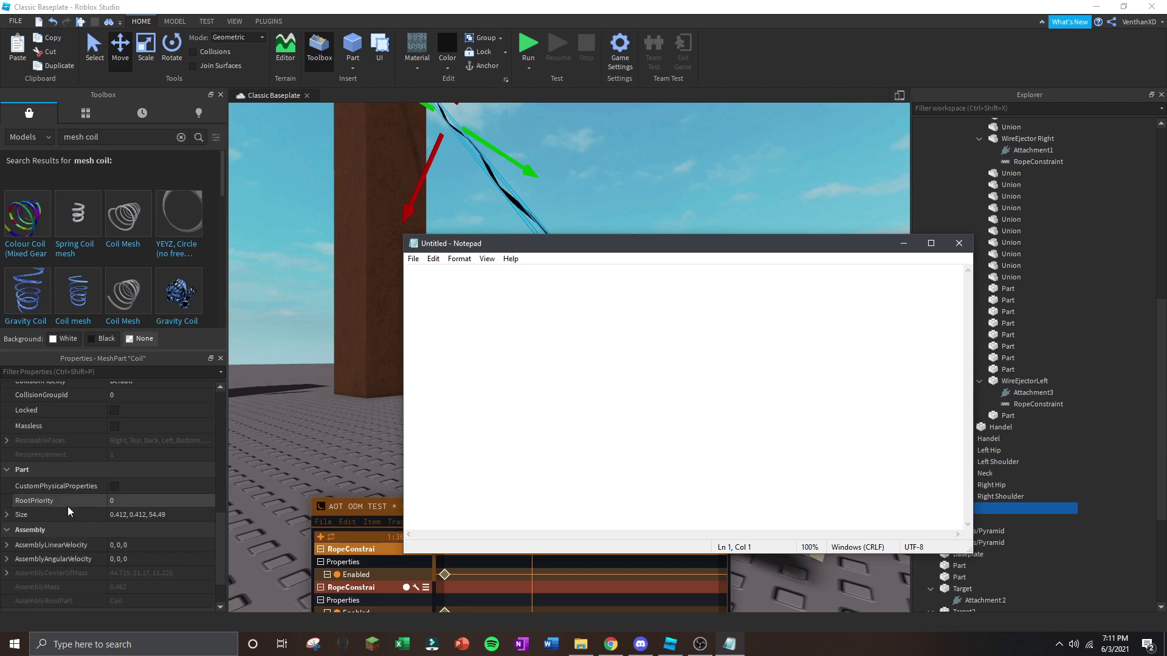
left_click(188, 515)
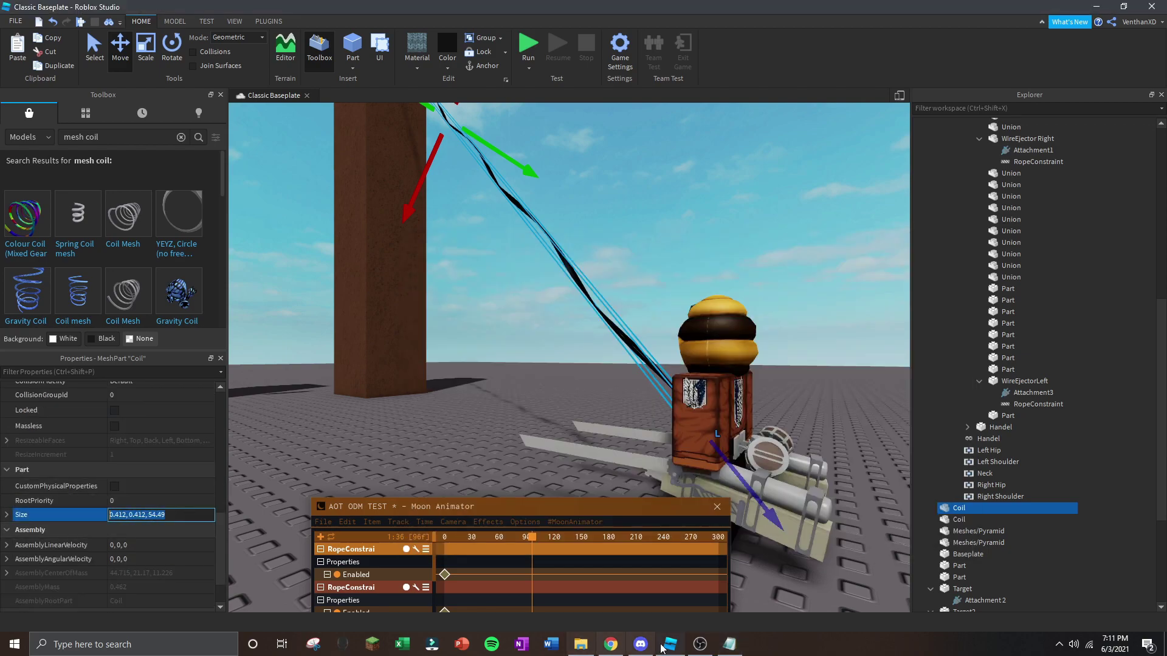
left_click(729, 644)
Add the coil's position, 44.719, 21.169, 11.233, to the Notepad notes and label the Size and Position lines.
scroll(121, 519, "down", 2)
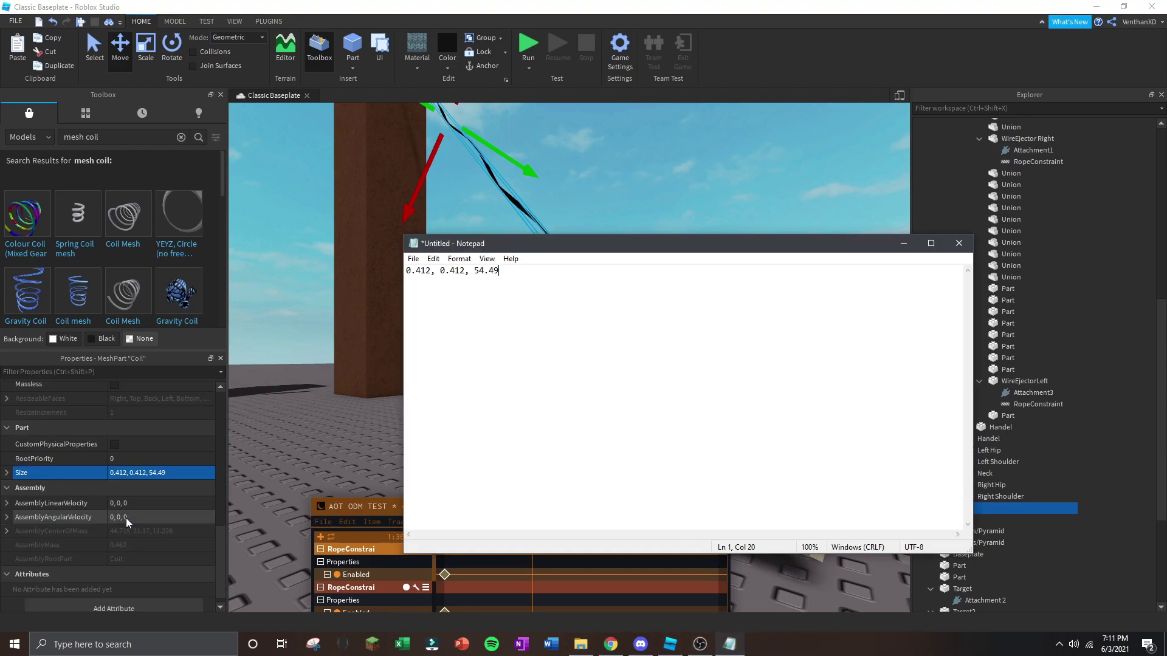
scroll(17, 498, "up", 3)
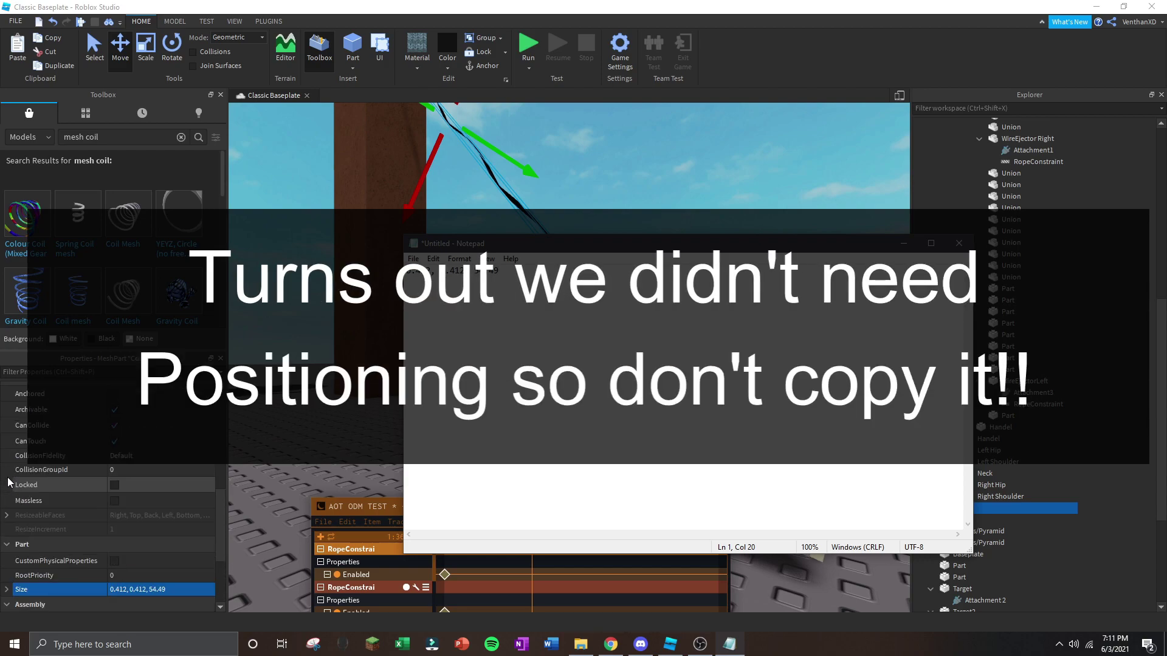
scroll(14, 529, "up", 3)
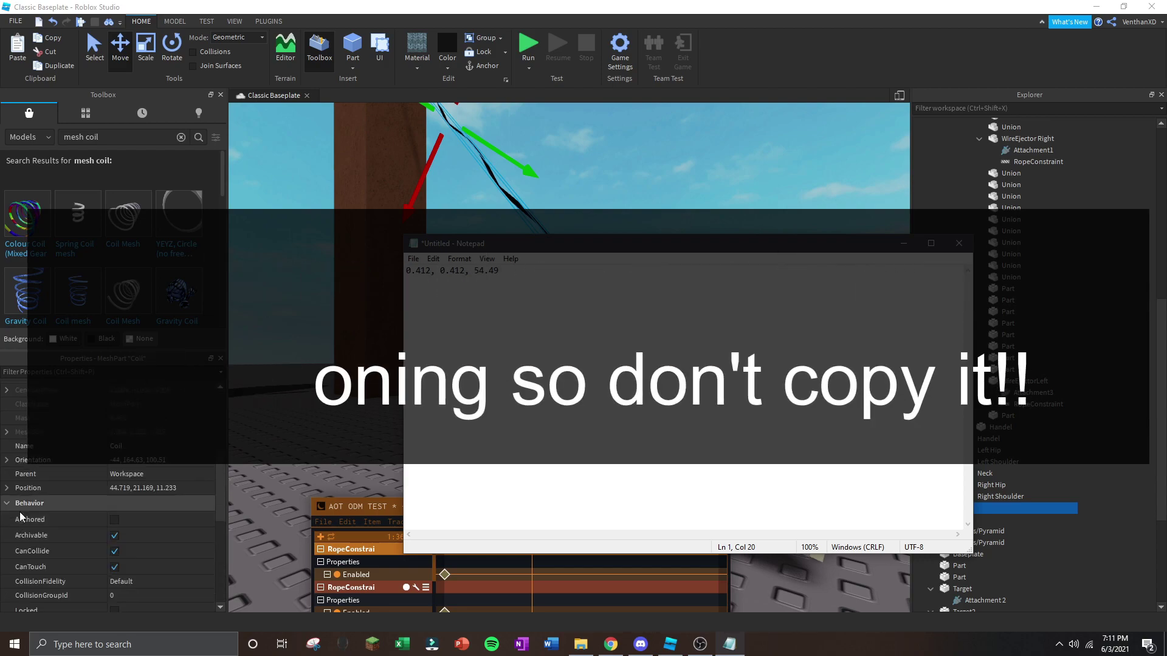
left_click(161, 489)
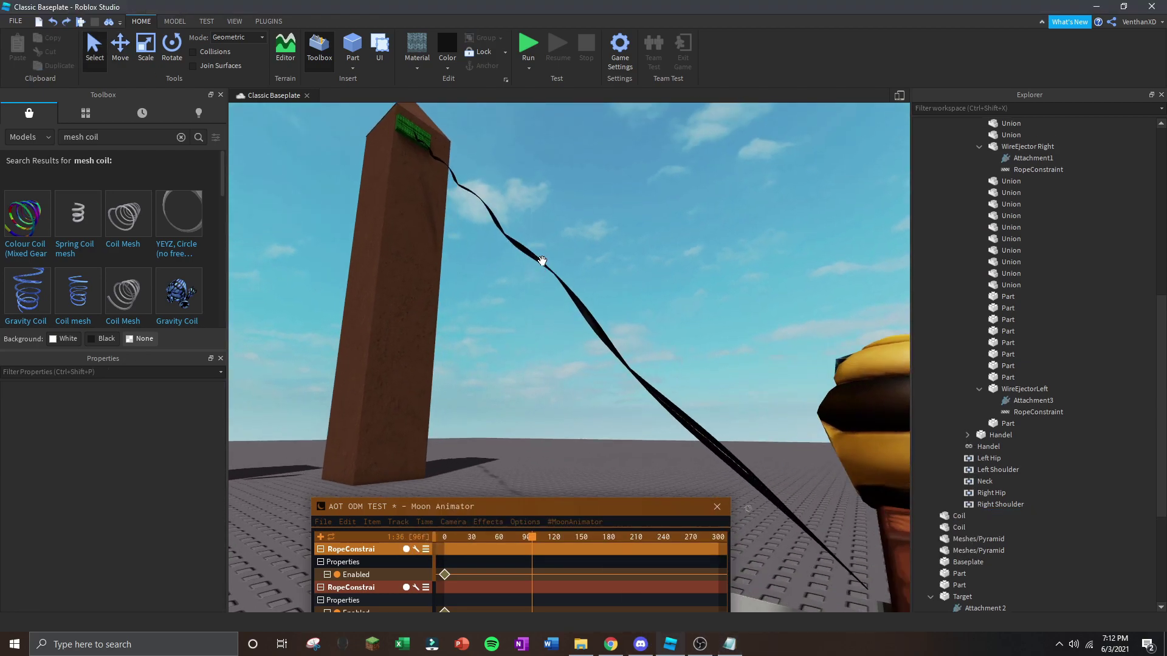
Scale the black coil back down to a short piece about 0.35 studs long at the wire ejector.
left_click(539, 260)
left_click(157, 63)
key("f")
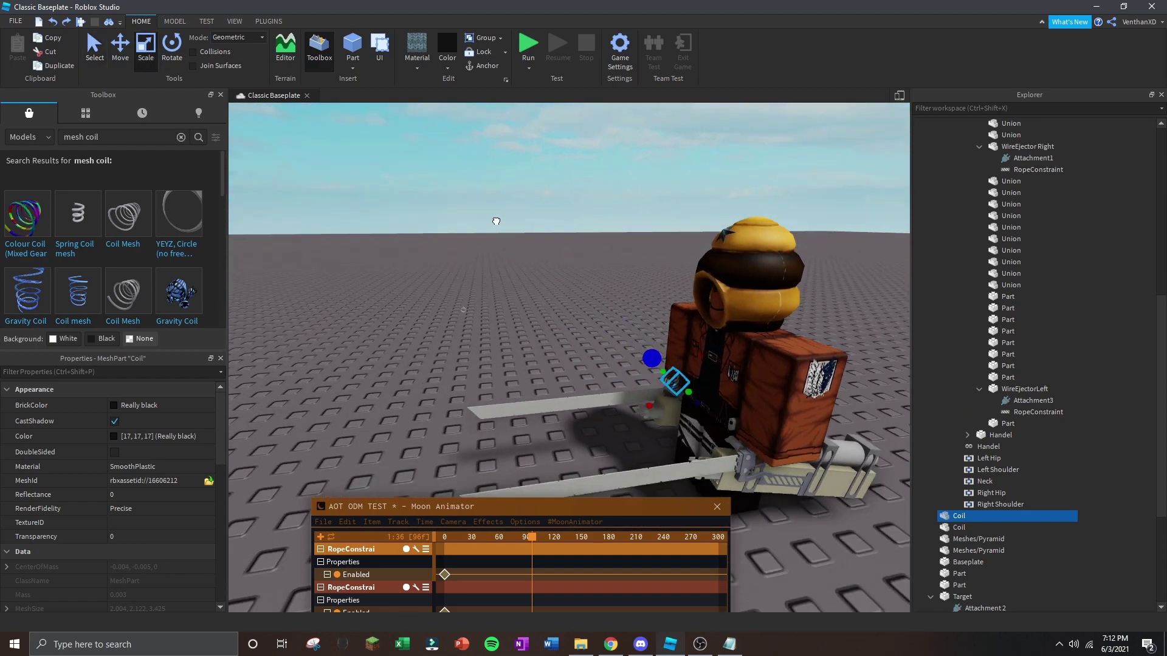
left_click(480, 196)
left_click(666, 382)
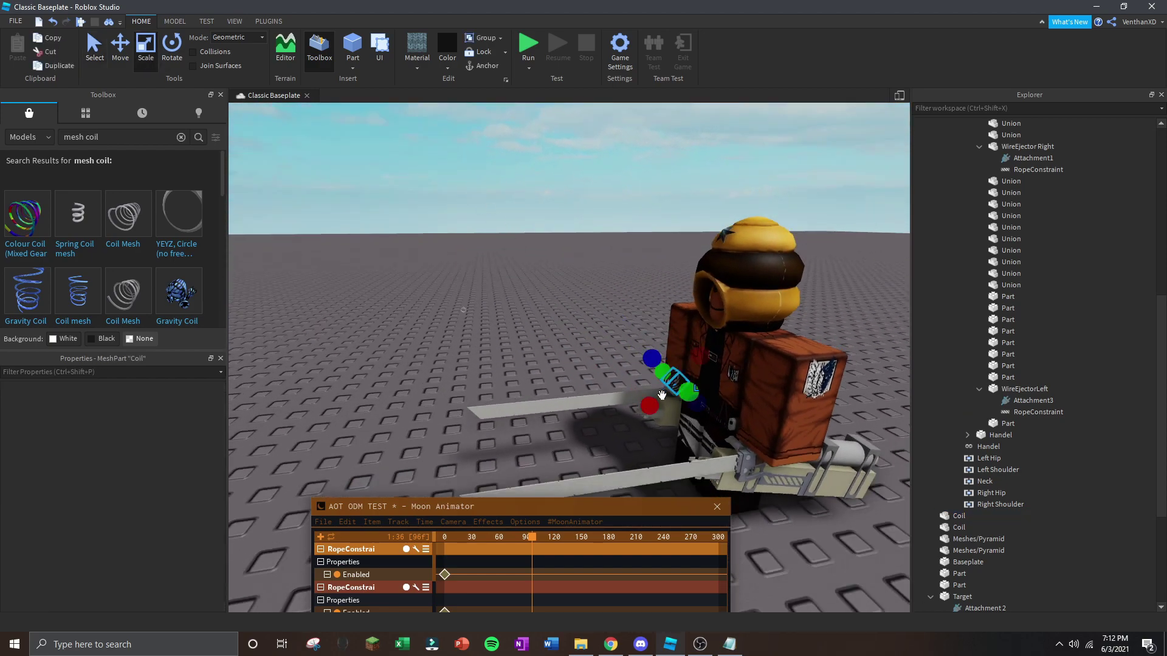
Start adding the shortened coil to the Moon Animator timeline as a new item.
left_click(322, 537)
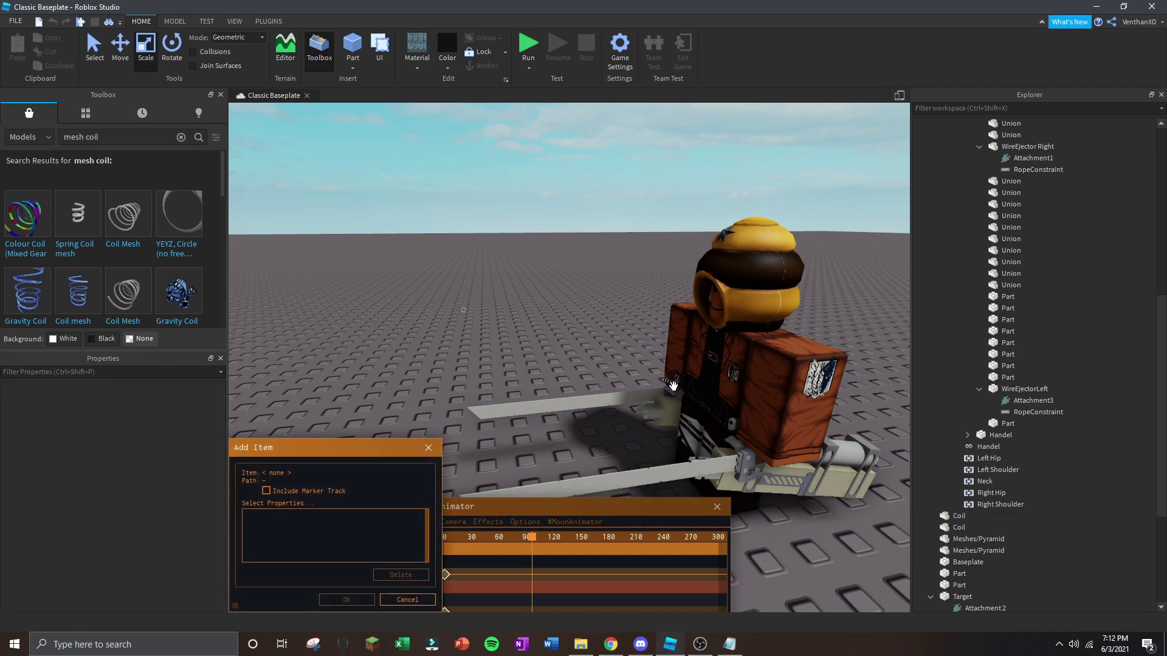
left_click(673, 385)
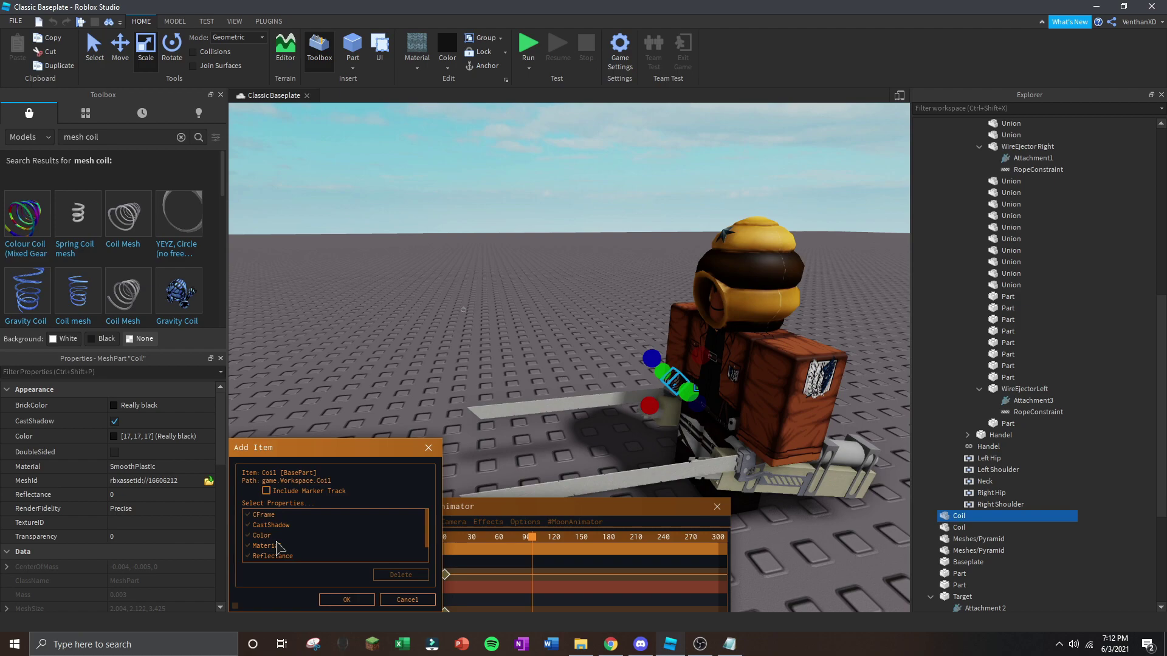
left_click(344, 599)
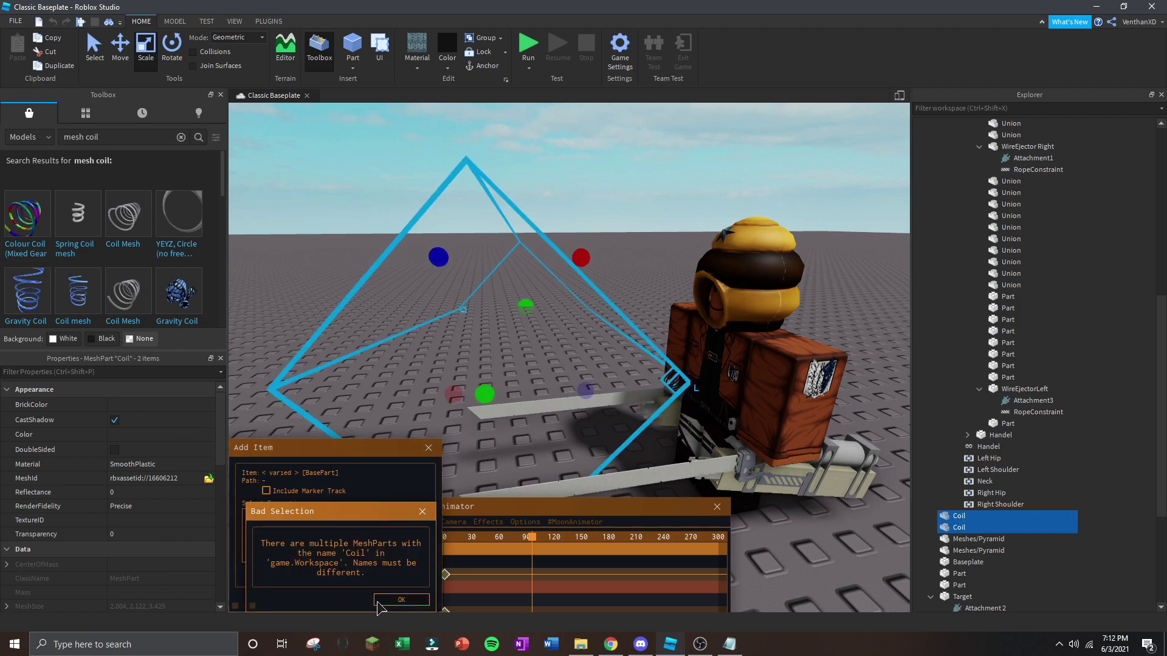
left_click(404, 600)
Rename the shortened coil Wire Right and add it to the animation with its Size property.
left_click(952, 518)
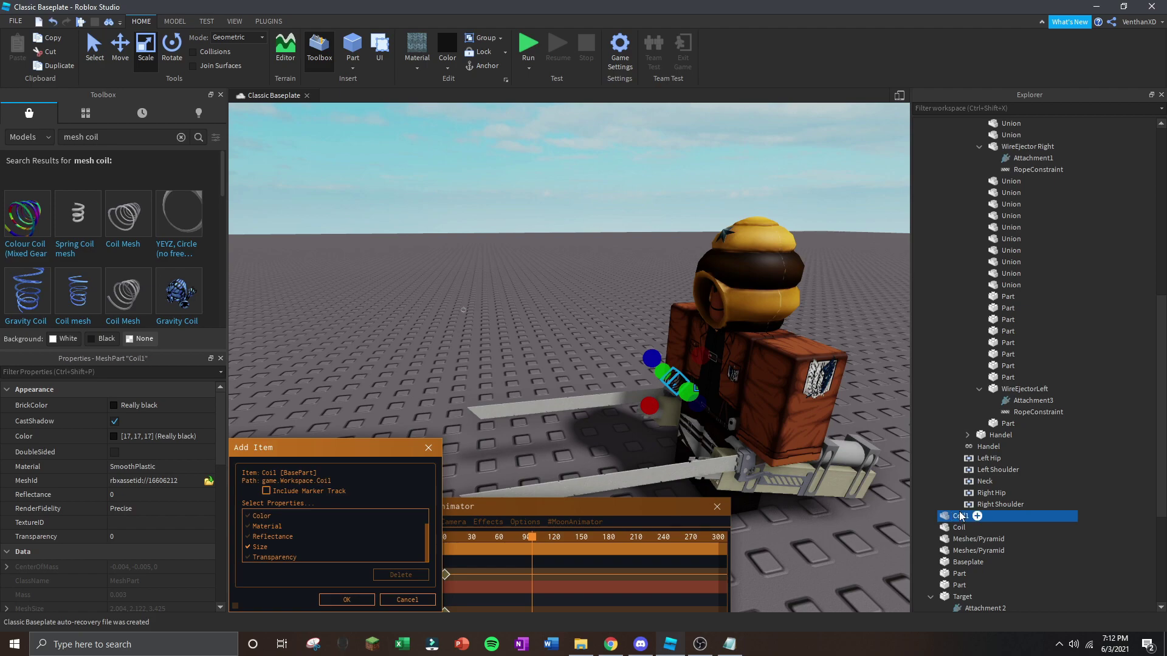
right_click(952, 513)
left_click(984, 217)
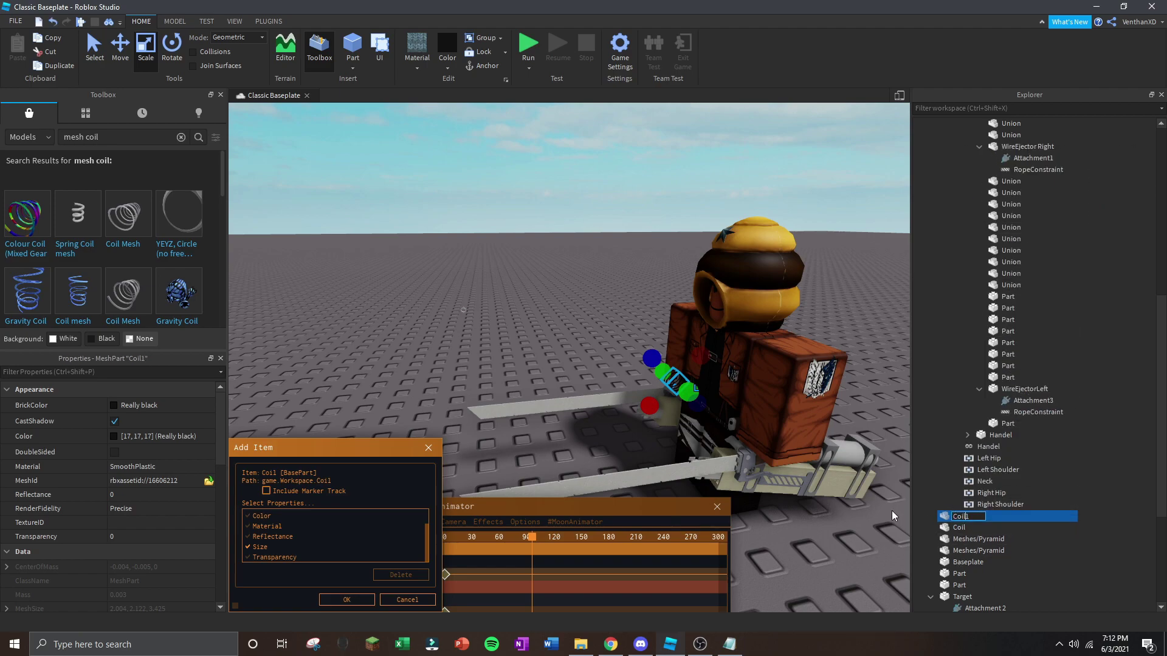
key("Down")
right_click(1031, 515)
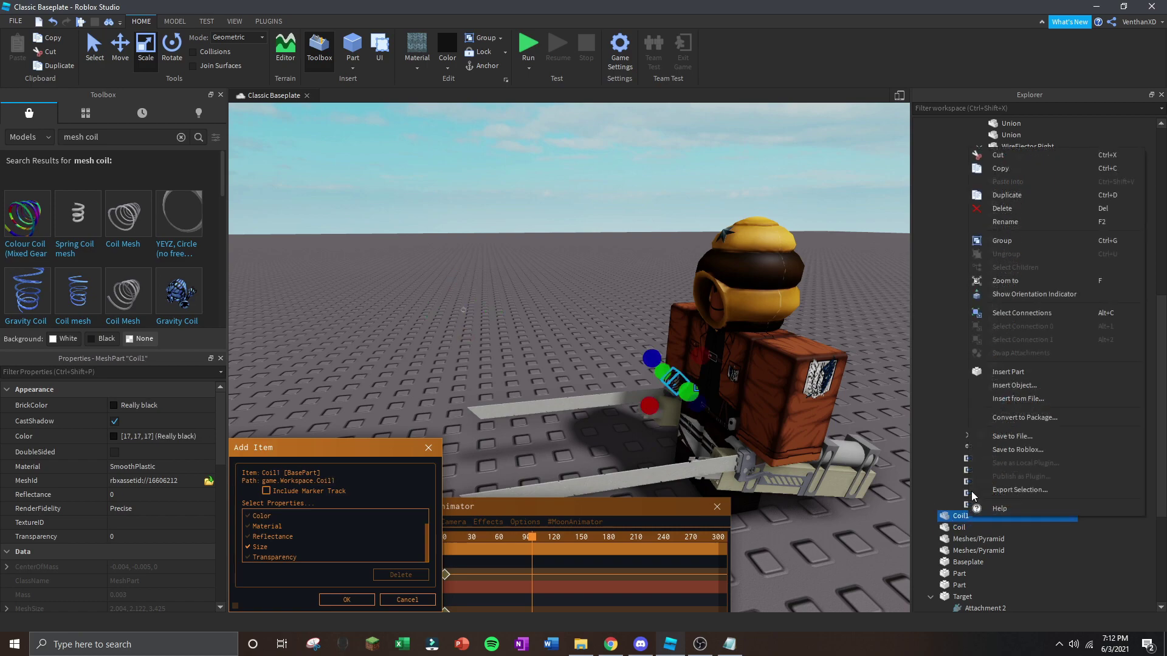
left_click(1007, 230)
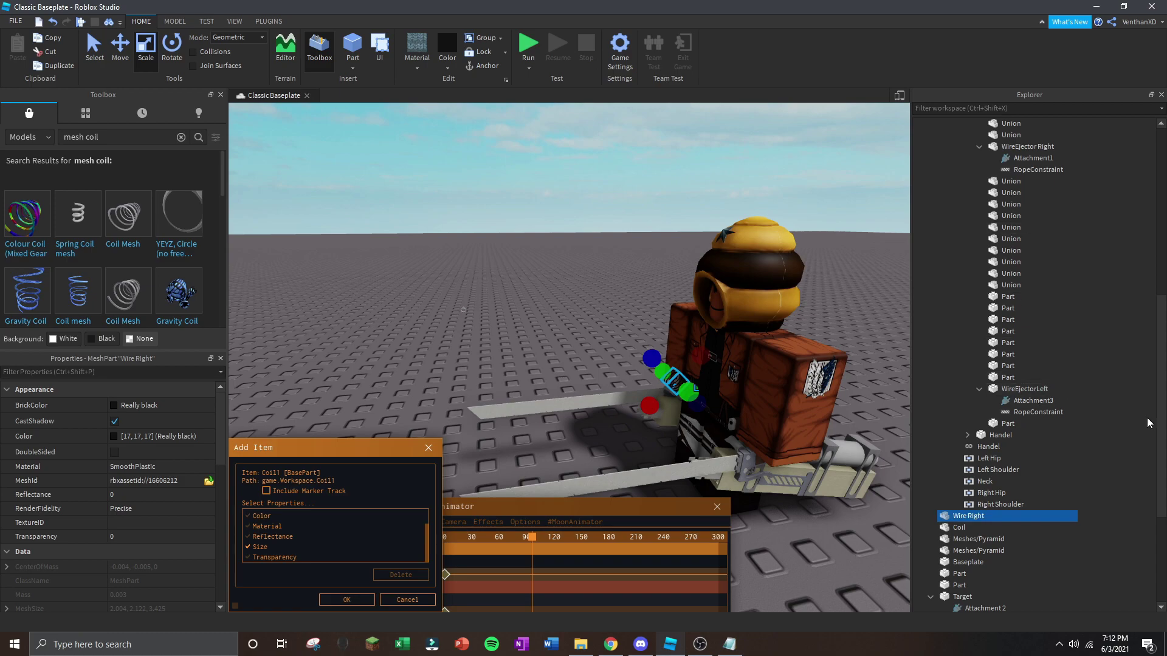
left_click(342, 600)
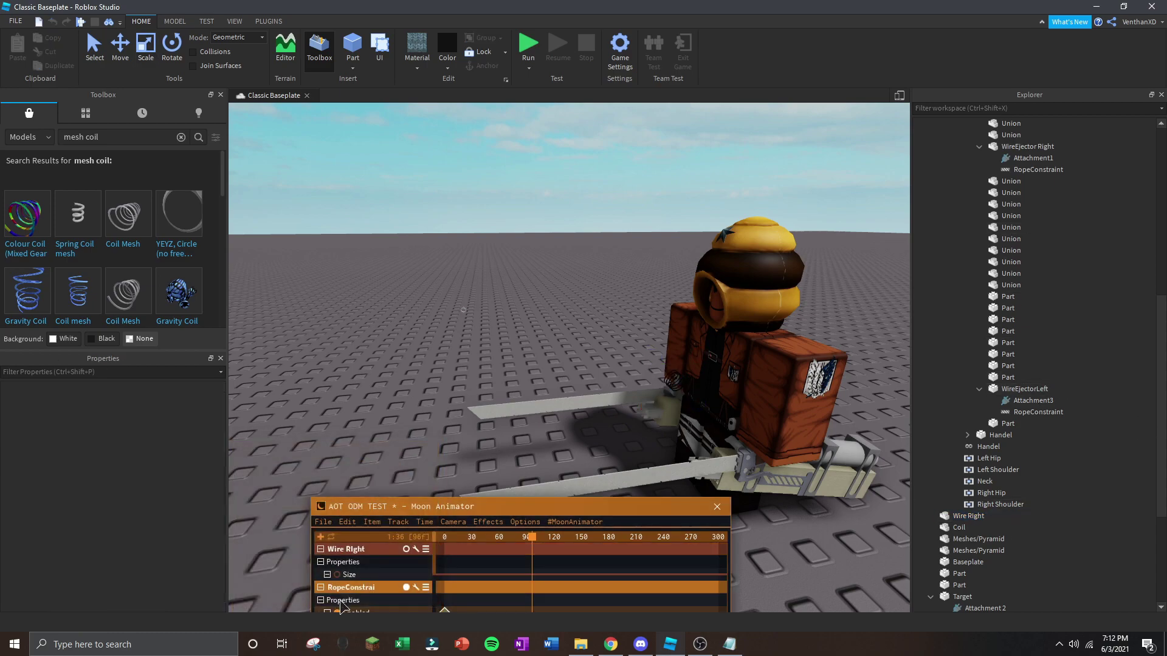
Add Wire Right Size keyframes at frames 0 and 32, setting the second to the noted 0.412, 0.412, 54.49.
left_click_drag(520, 541, 443, 543)
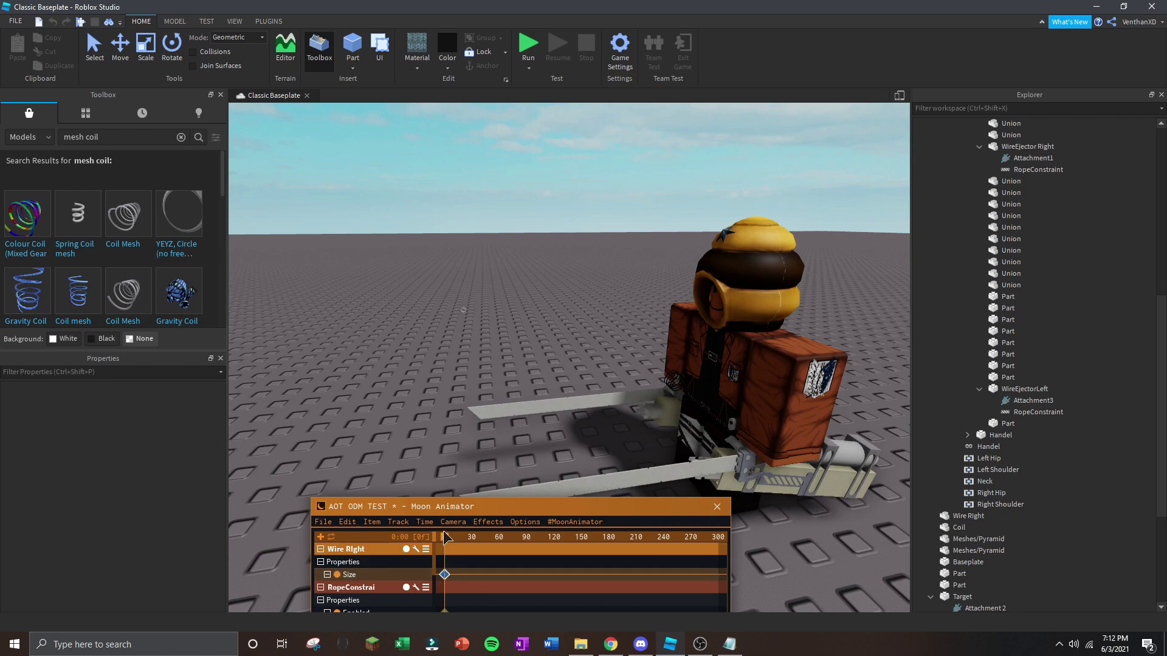
left_click(505, 550)
left_click(475, 537)
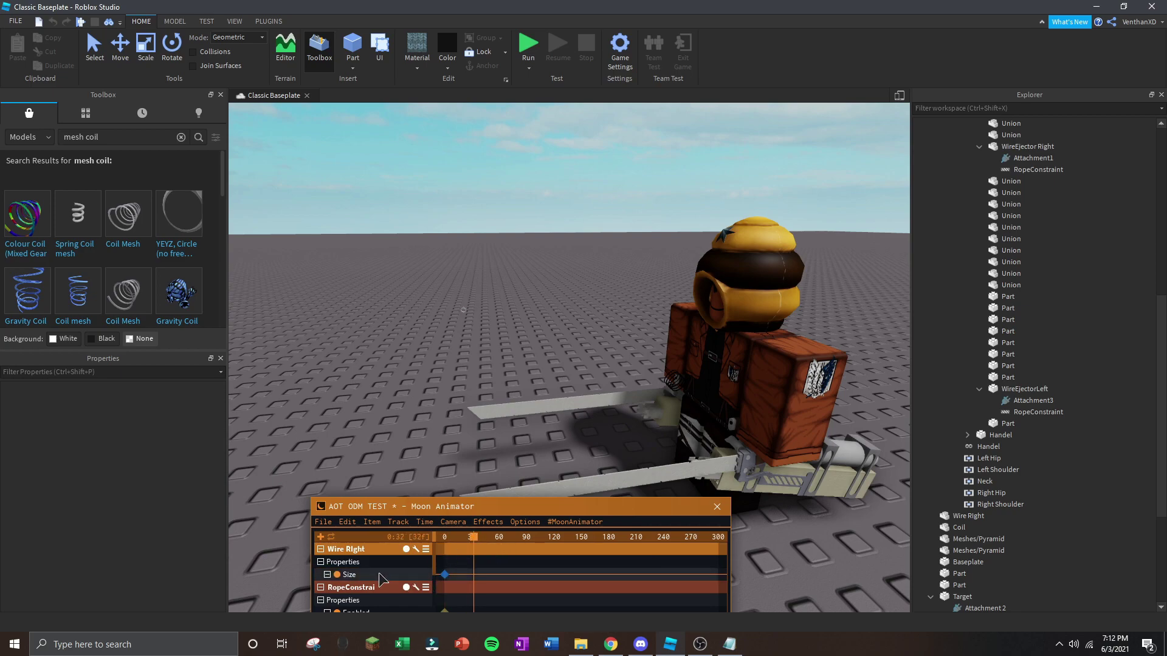
double_click(473, 575)
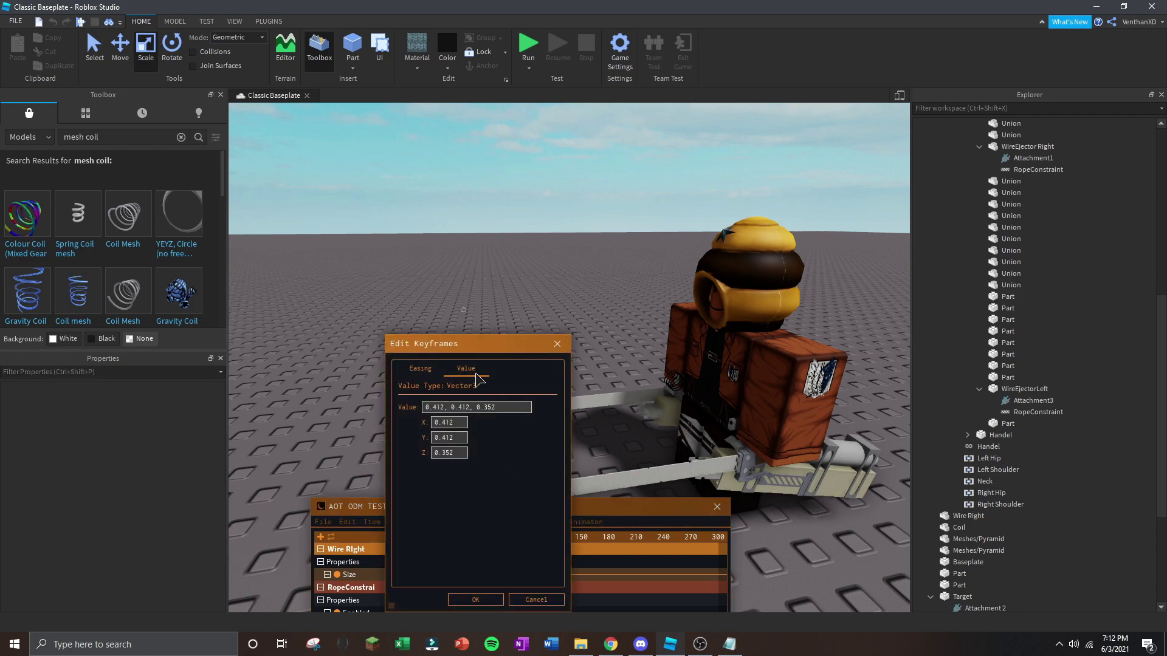
left_click(729, 644)
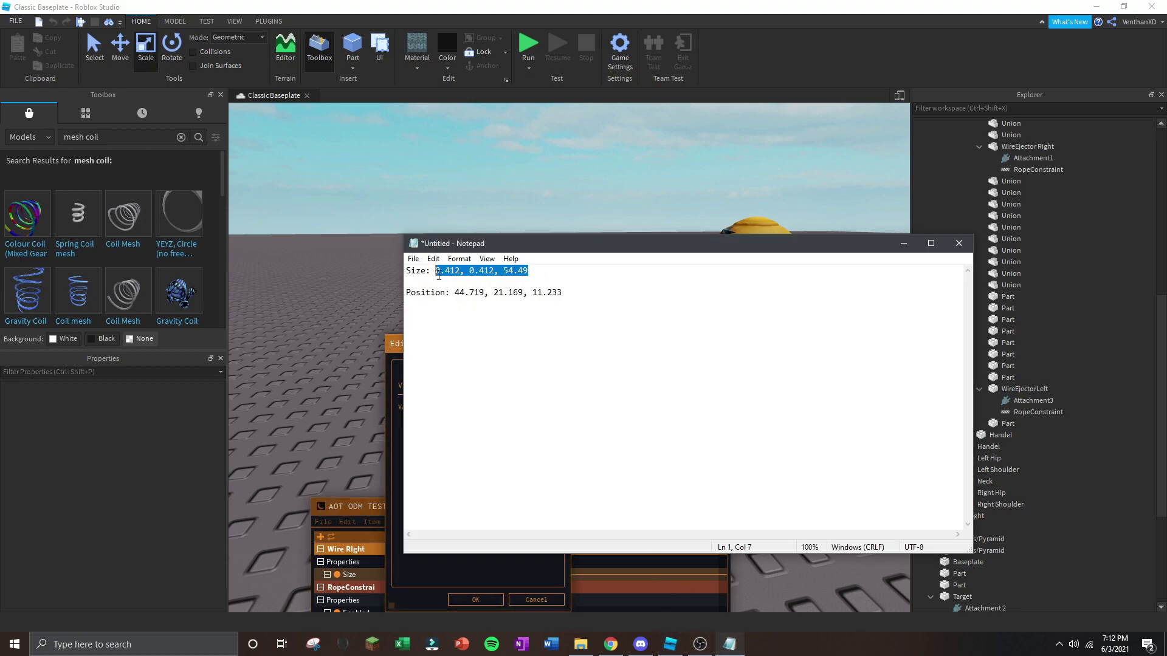
left_click(903, 243)
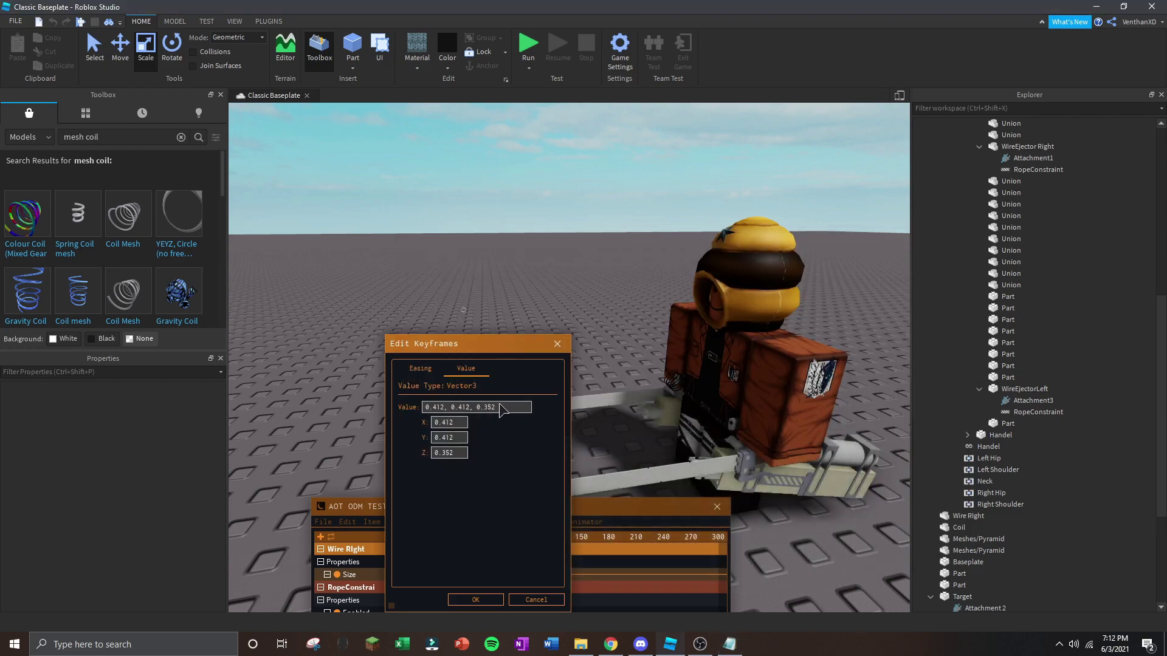
left_click(480, 601)
Play back the Wire Right animation and examine how the wire extends from the ejector toward the tower.
right_click_drag(565, 357, 533, 398)
left_click_drag(474, 513, 438, 497)
key("space")
right_click_drag(519, 338, 518, 338)
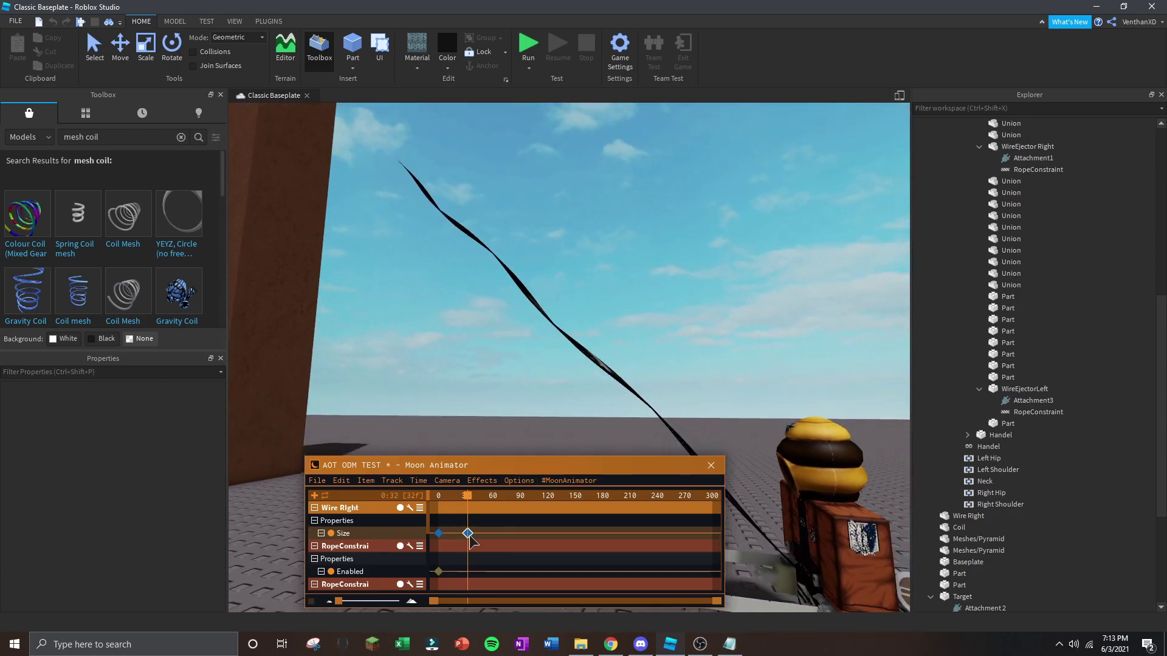
right_click_drag(599, 368, 599, 368)
key("e")
key("q")
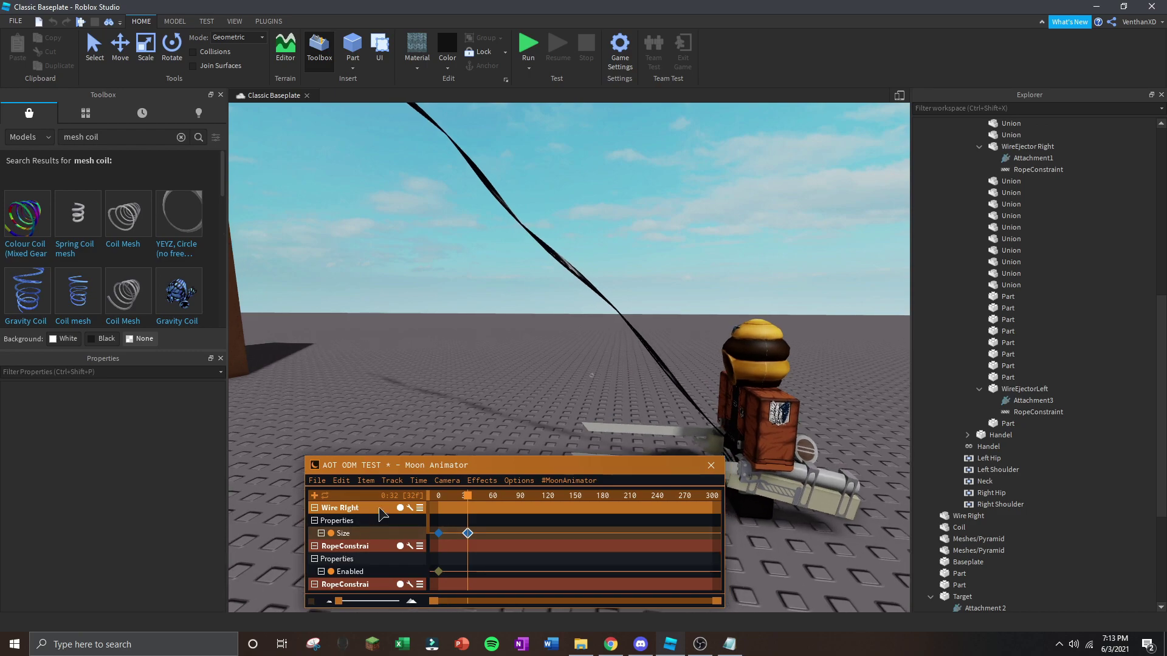
Add the CFrame property to the Wire Right item with a keyframe at frame 0.
left_click(409, 508)
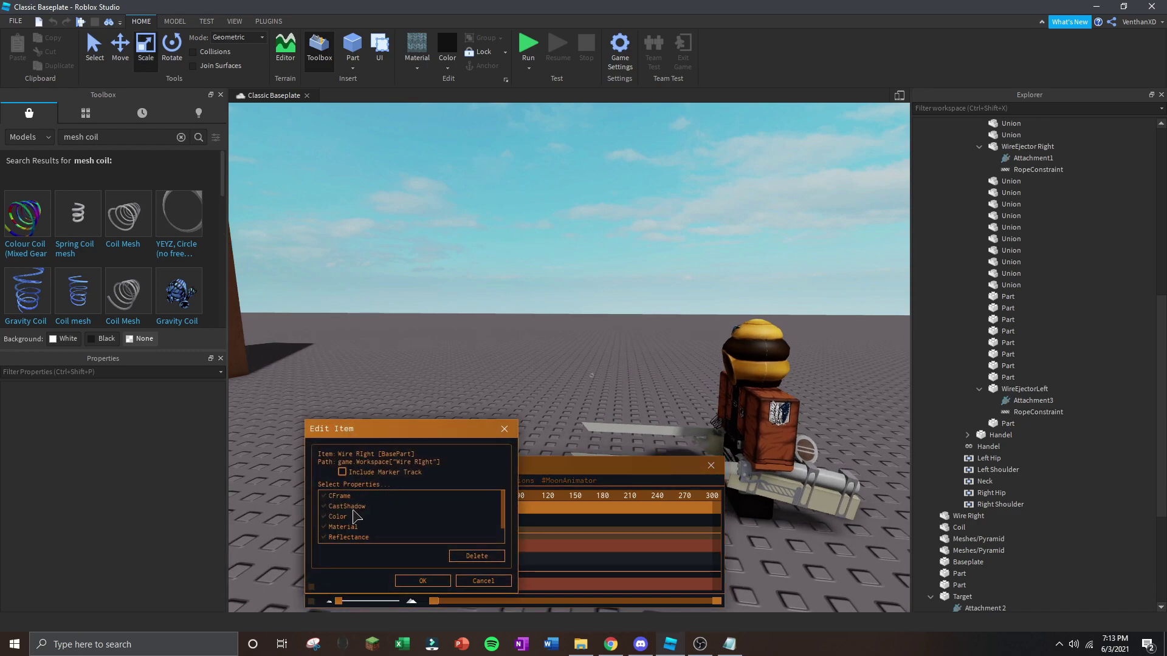
left_click(407, 582)
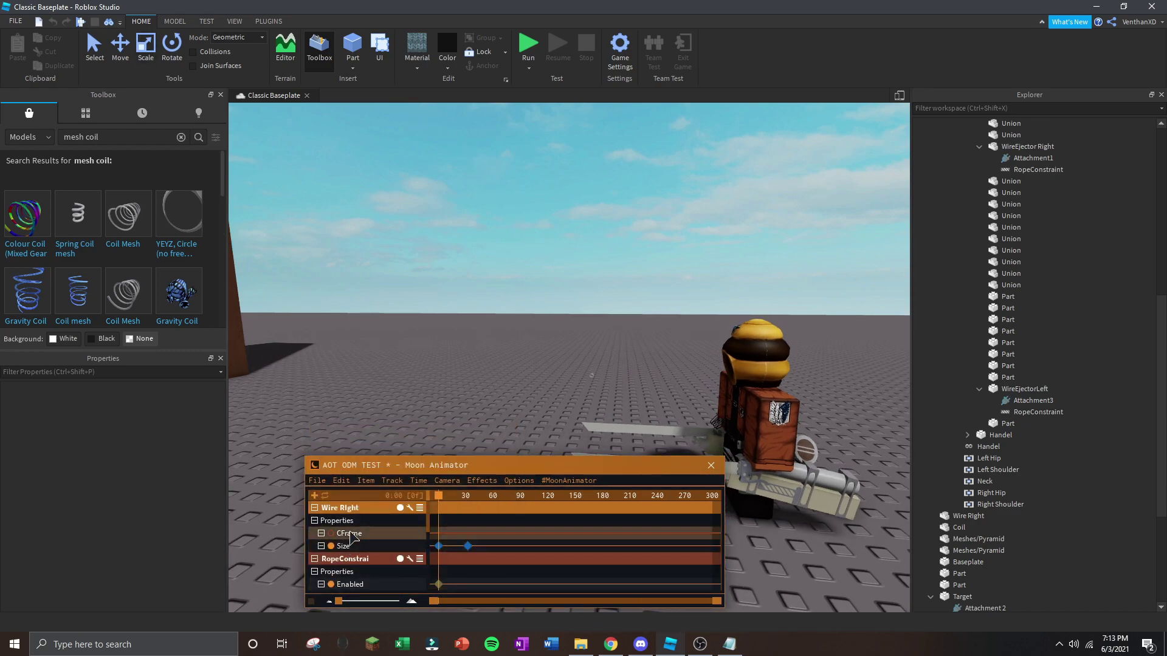
key("space")
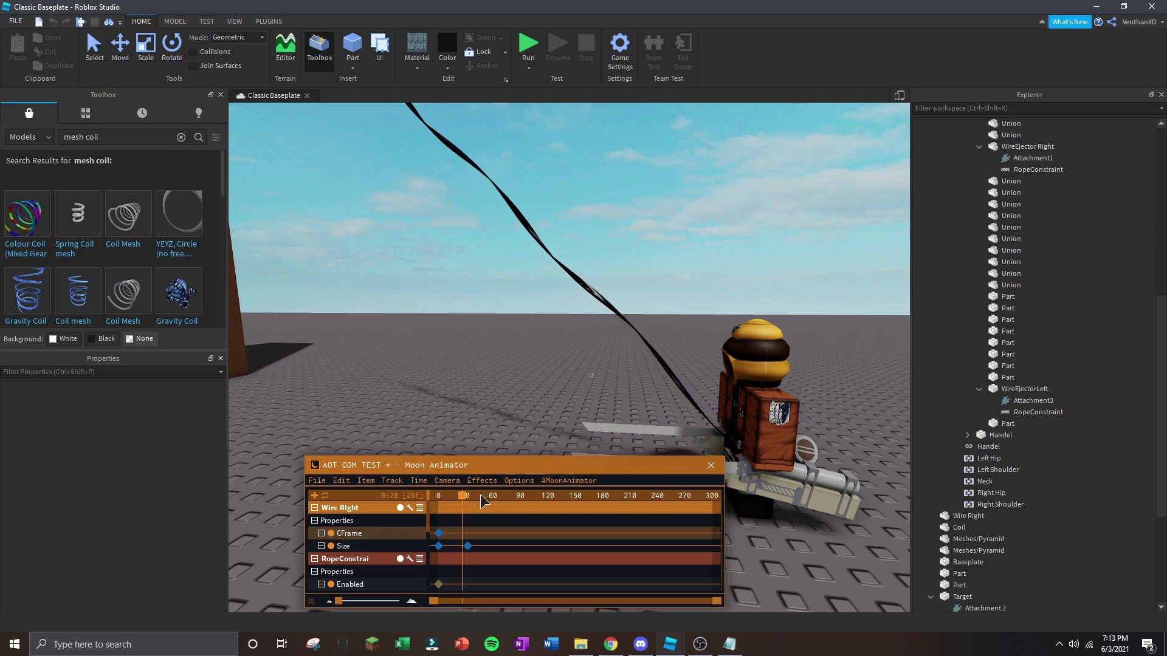
Move the extended Wire Right up to the green tower target and add a CFrame keyframe at frame 32.
left_click(127, 57)
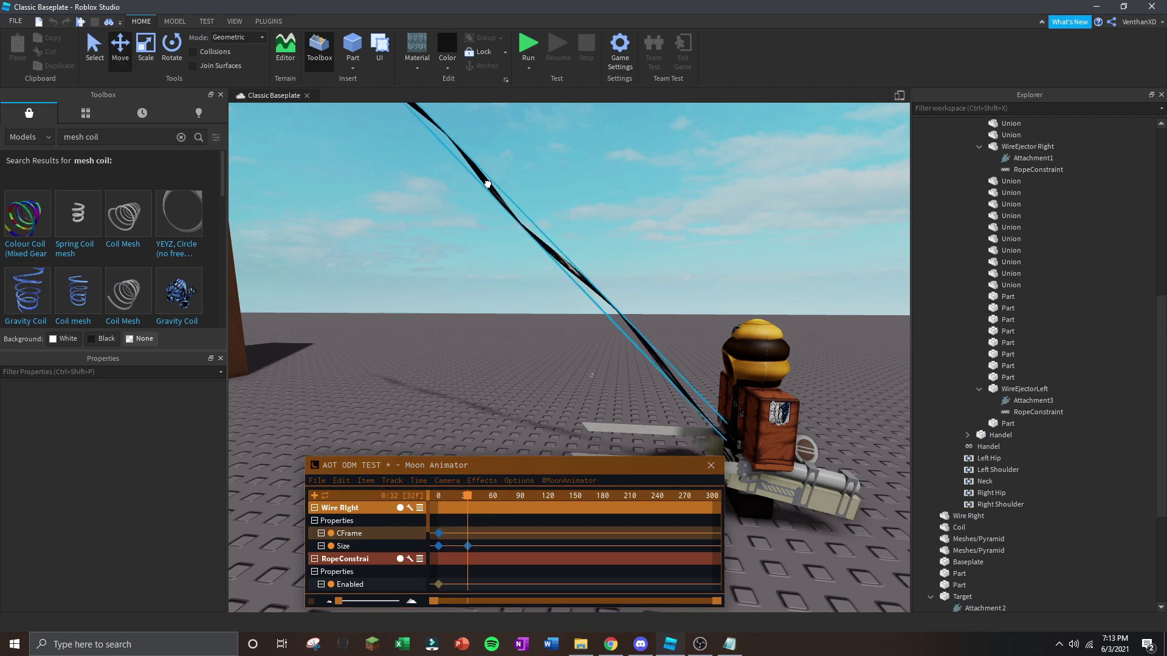
left_click(486, 181)
scroll(486, 183, "up", 4)
scroll(475, 167, "down", 5)
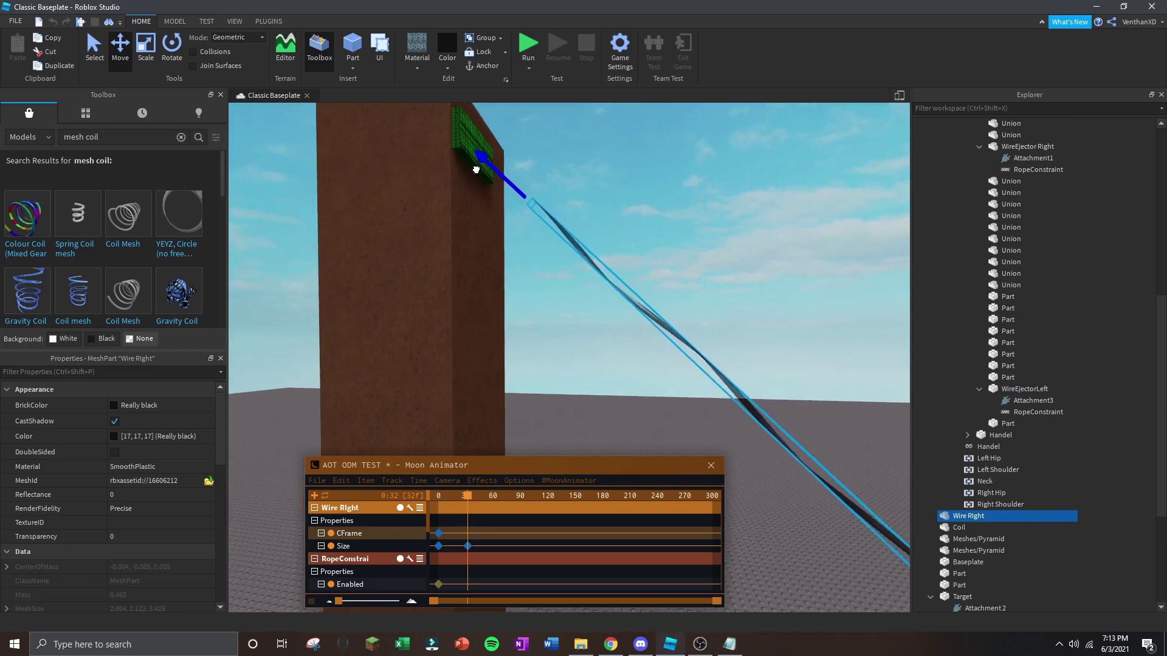
right_click_drag(542, 246, 543, 246)
left_click(653, 255)
left_click(654, 254)
right_click_drag(654, 254, 657, 295)
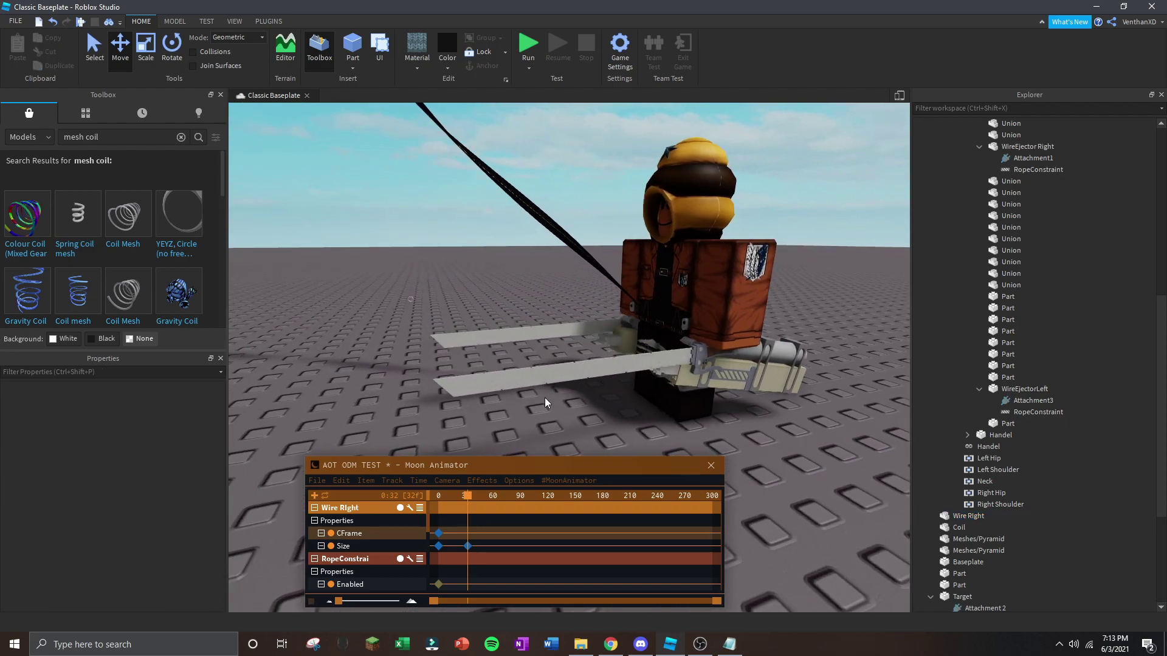
left_click(413, 535)
key("plus")
Move Wire Right's ending CFrame and Size keyframes to frame 19 and play back the faster extension.
left_click_drag(467, 499, 438, 498)
right_click_drag(563, 306, 563, 306)
left_click_drag(472, 536, 464, 545)
right_click_drag(546, 364, 546, 357)
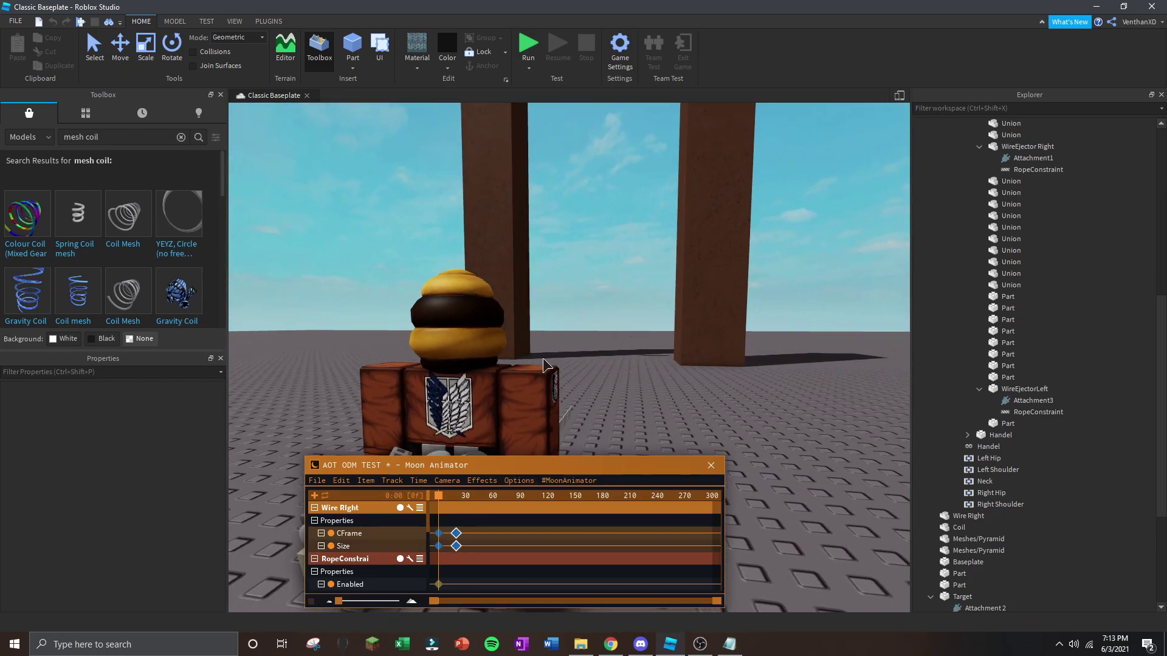
key("space")
key("space")
key("space")
right_click_drag(587, 305, 588, 304)
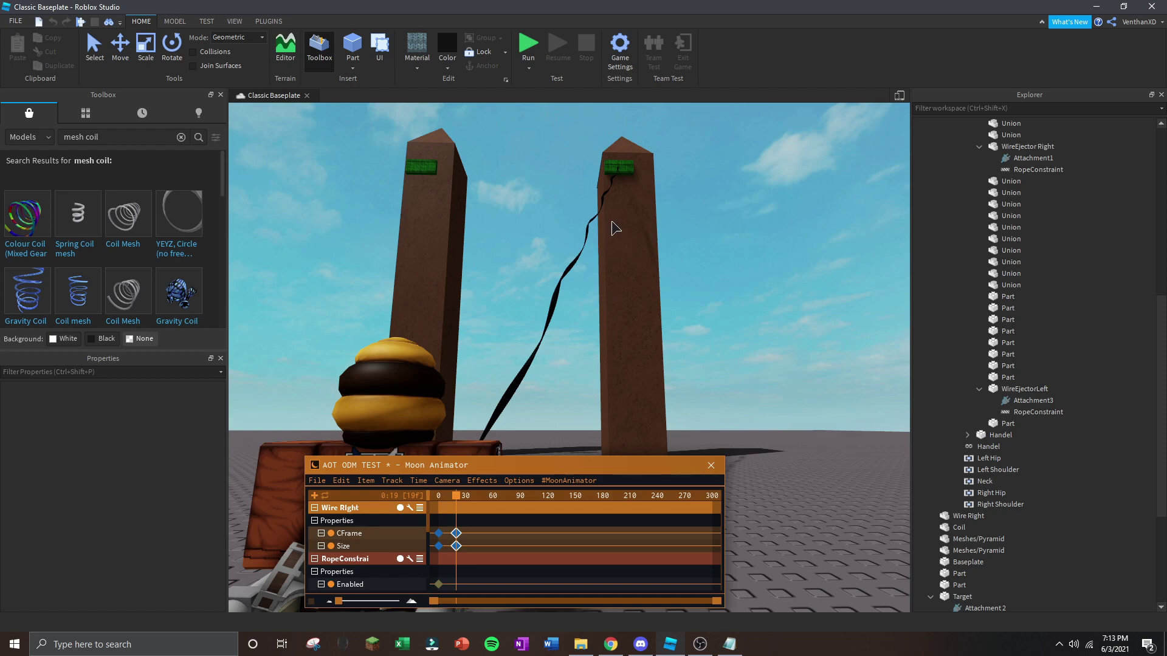
Add Enabled keyframes at frame 19 for both rope constraints and switch on the right ejector's rope there.
scroll(395, 547, "down", 3)
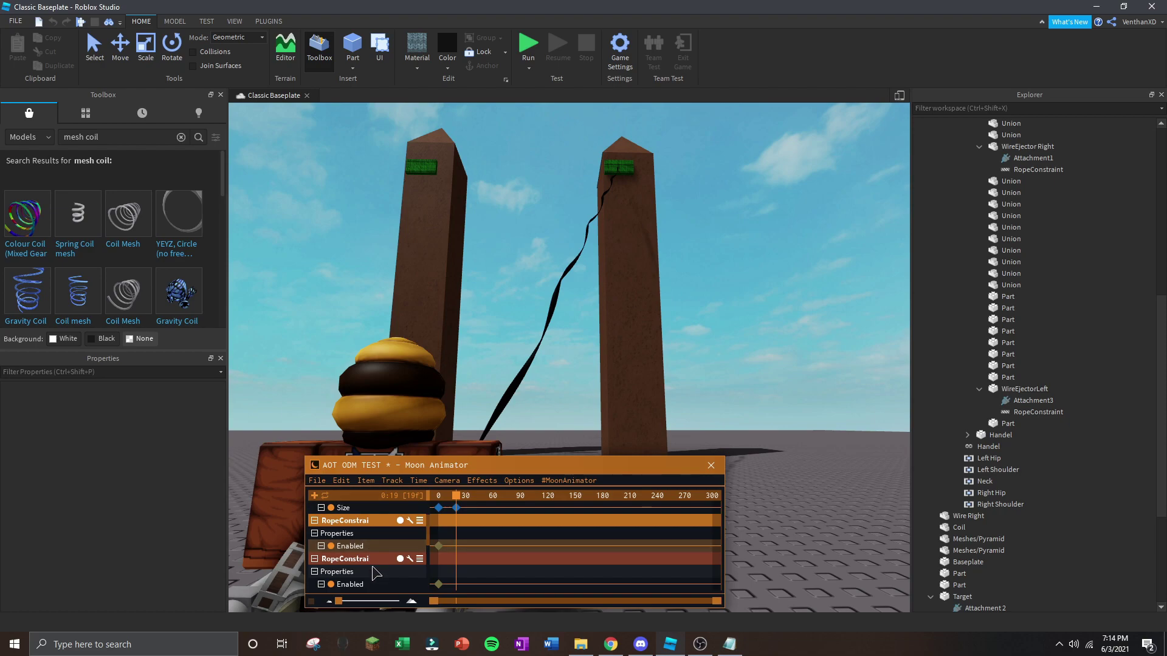
left_click(398, 582)
key("plus")
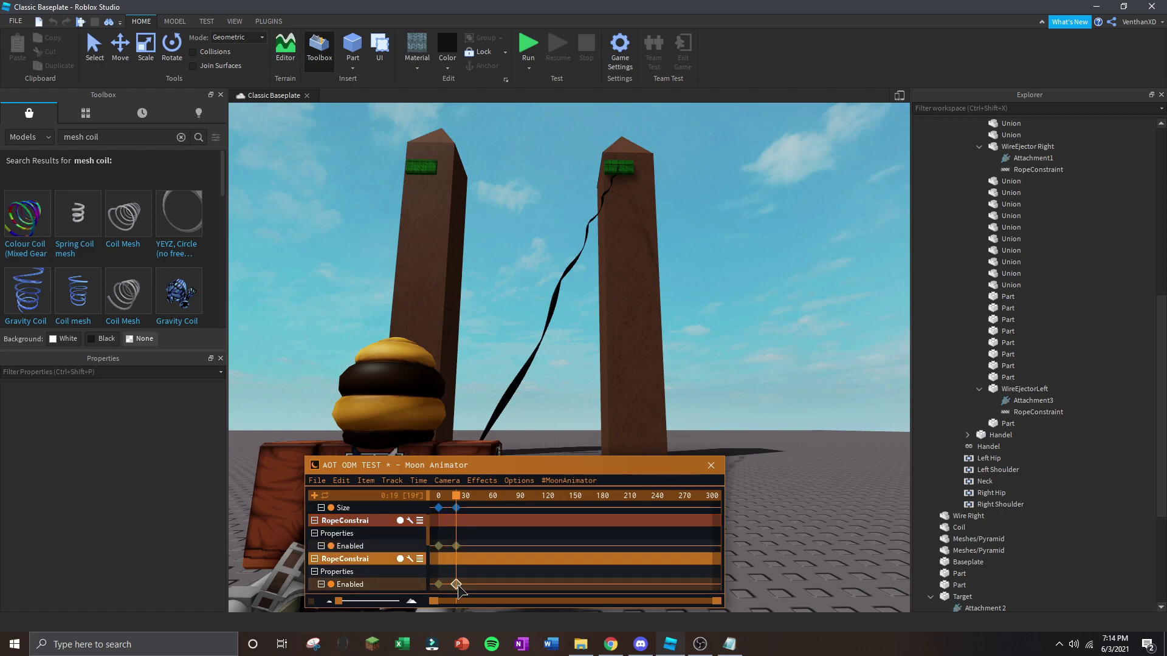
double_click(457, 546)
left_click(470, 598)
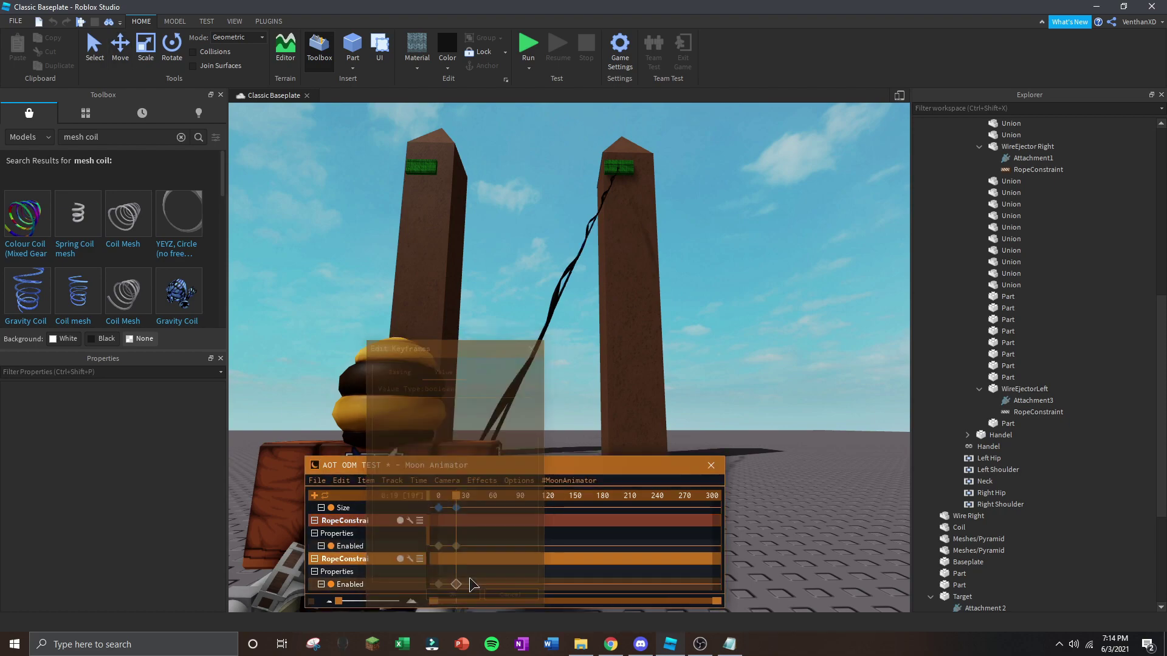
double_click(457, 546)
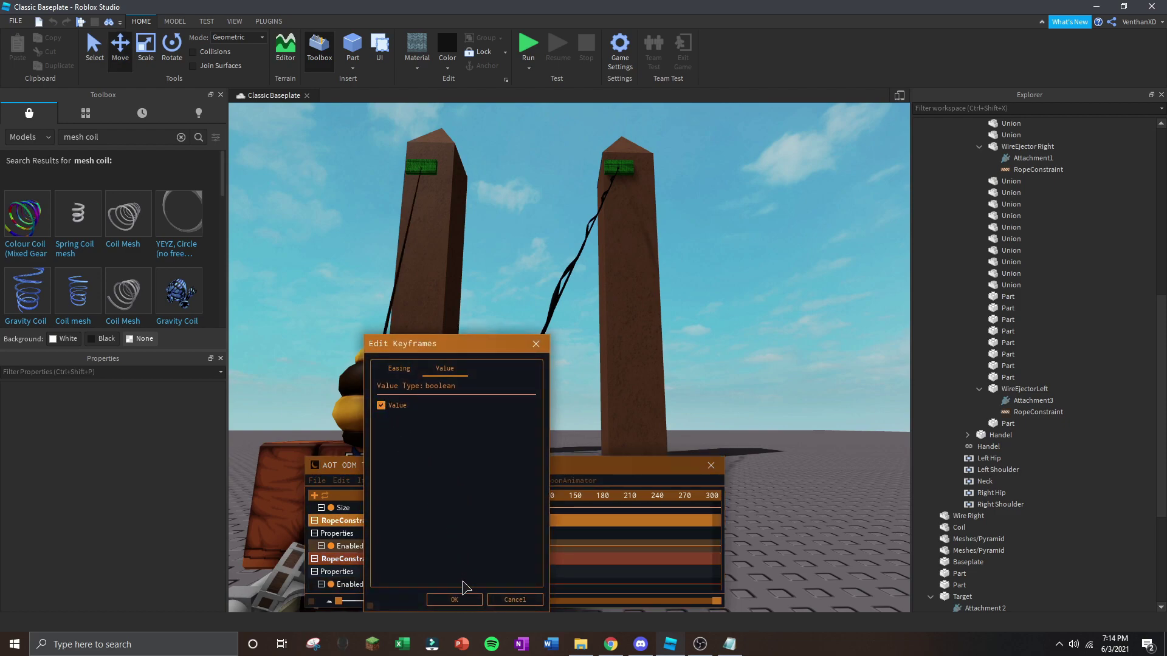
left_click(537, 600)
Add the Transparency property to the Wire Right item with keyframes at frames 0 and 19.
scroll(388, 552, "up", 3)
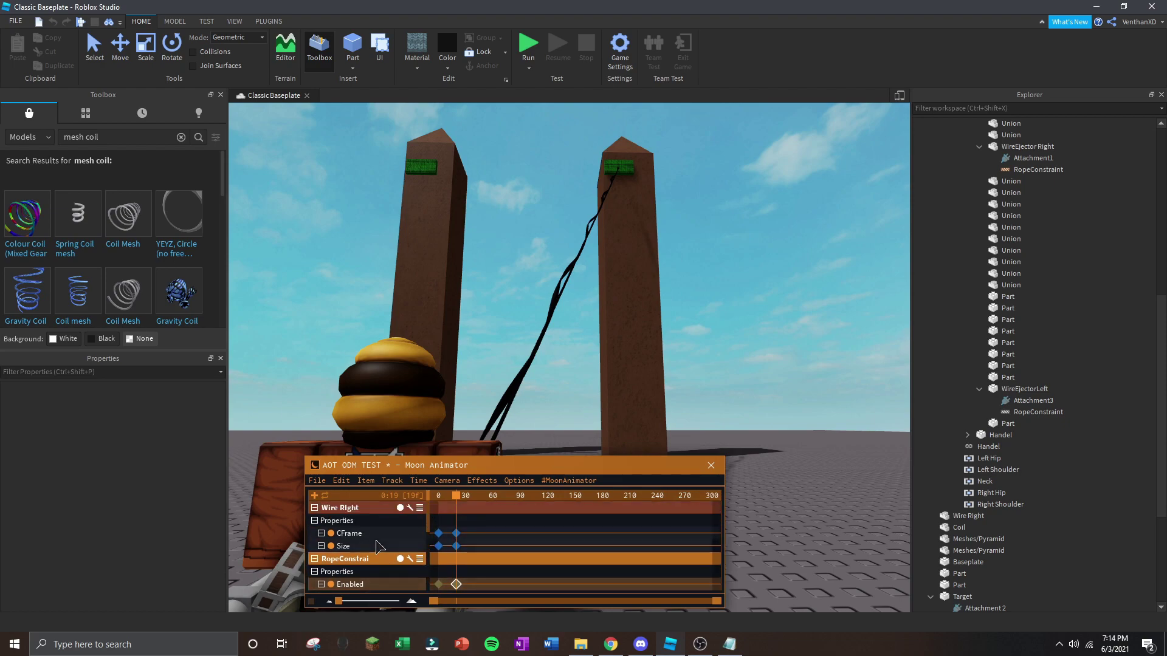
left_click(409, 509)
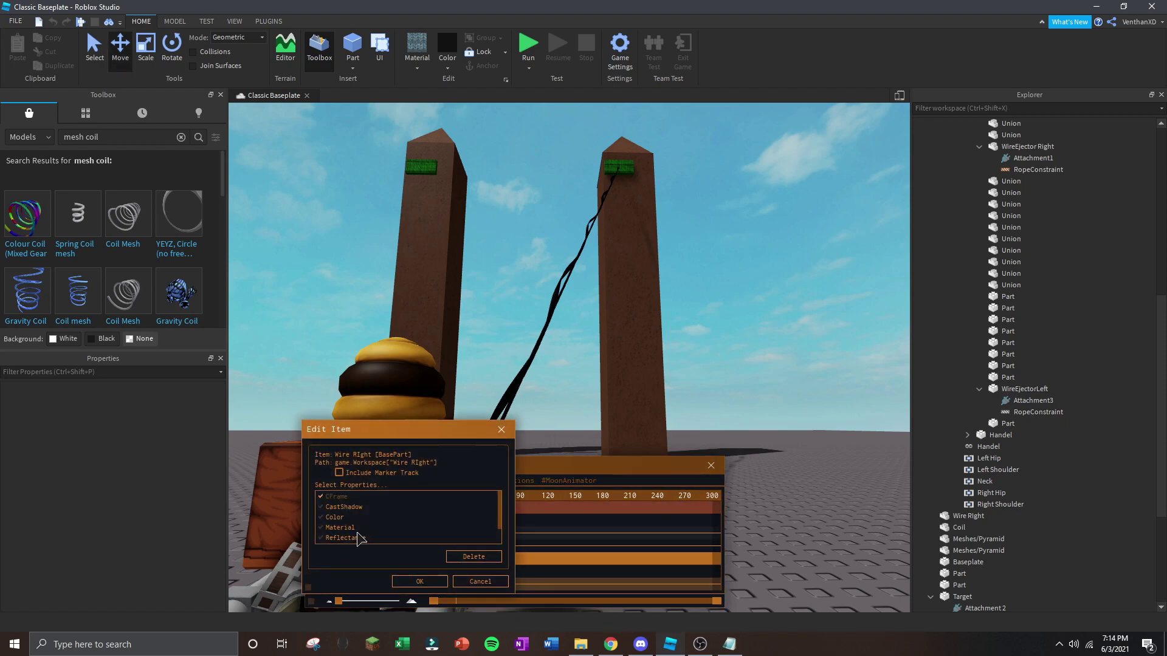
left_click(425, 581)
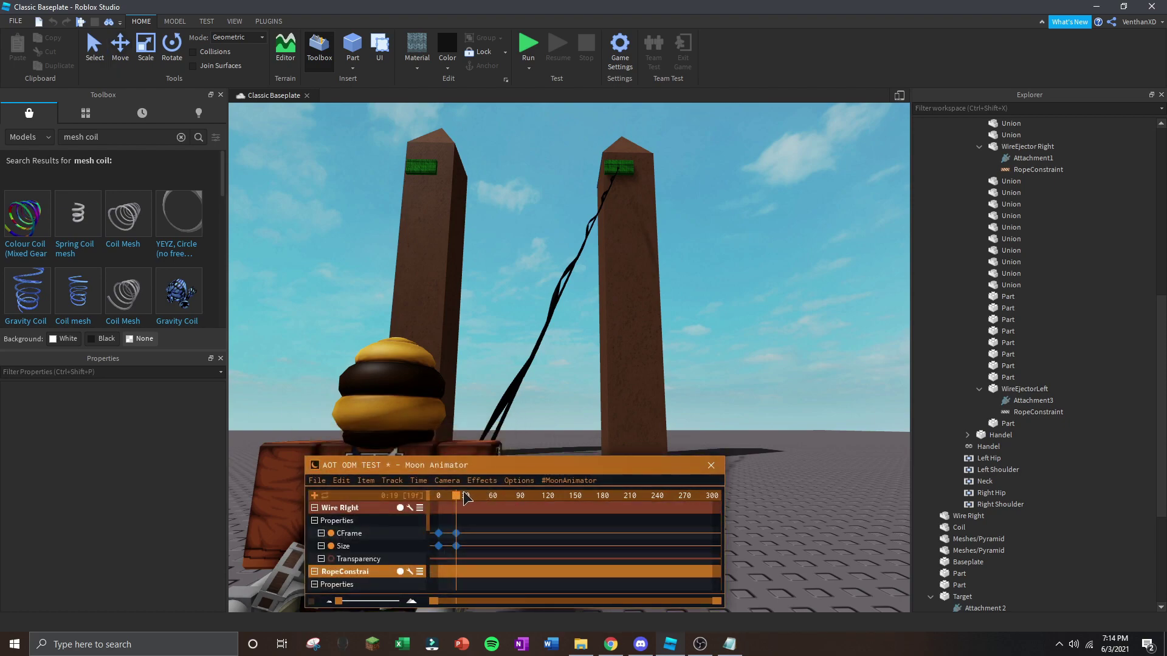
left_click_drag(438, 508, 450, 507)
key("space")
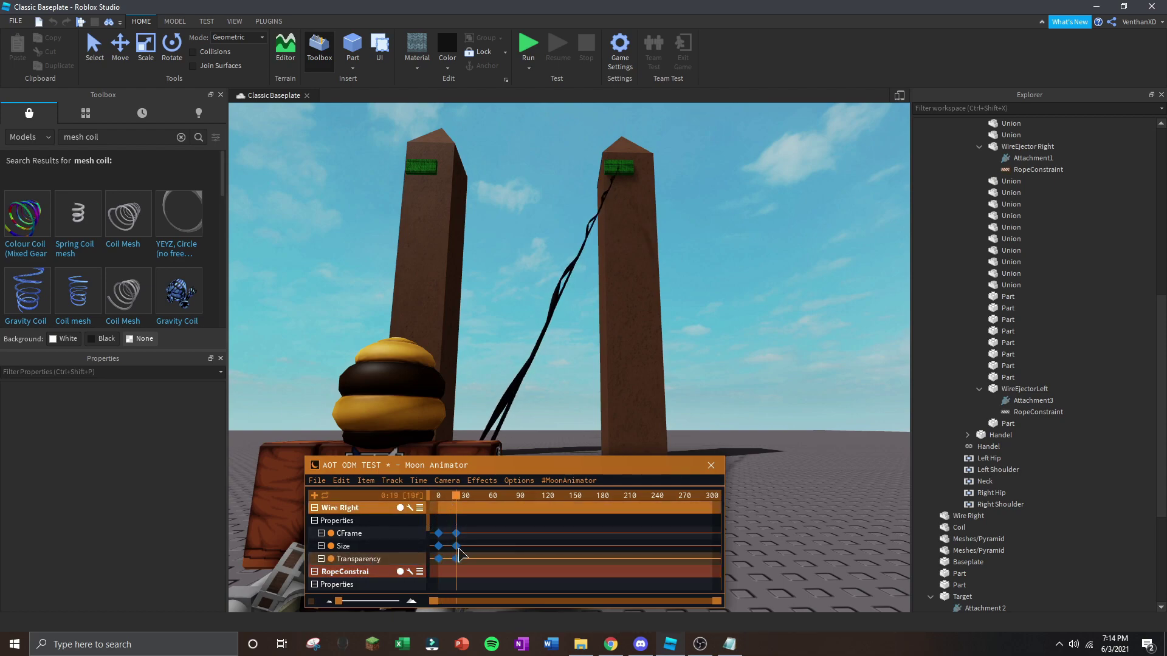
Set Wire Right's Transparency keyframe at frame 19 to 1.
double_click(457, 559)
left_click(403, 368)
left_click(398, 417)
left_click(513, 600)
double_click(457, 558)
left_click(443, 368)
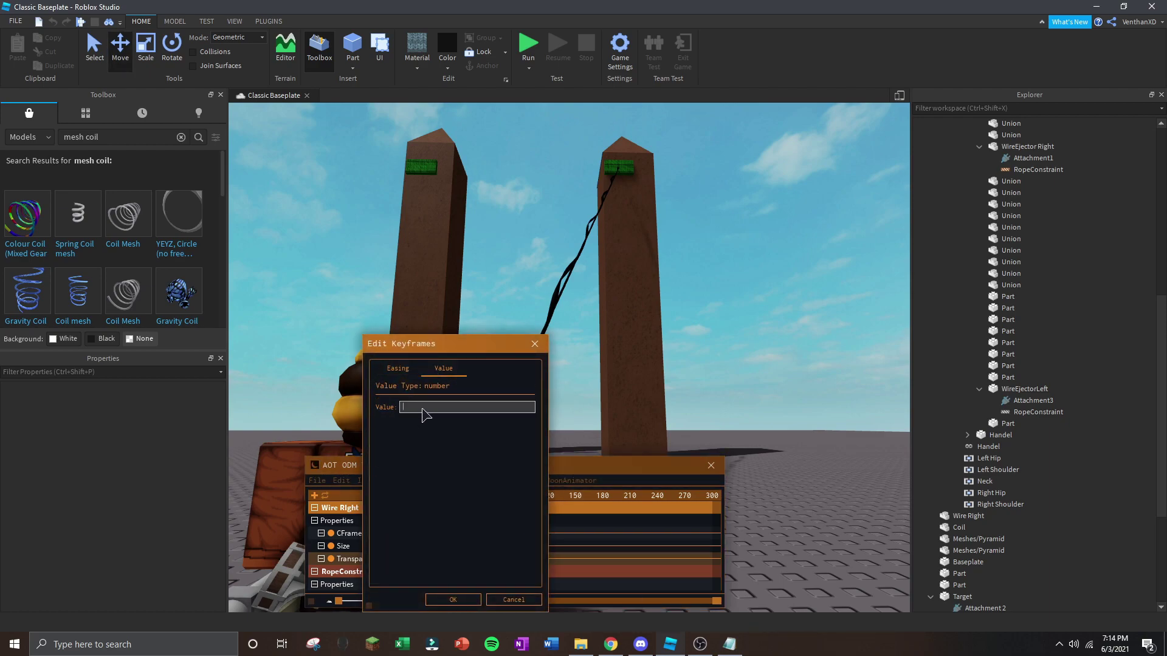
left_click(463, 599)
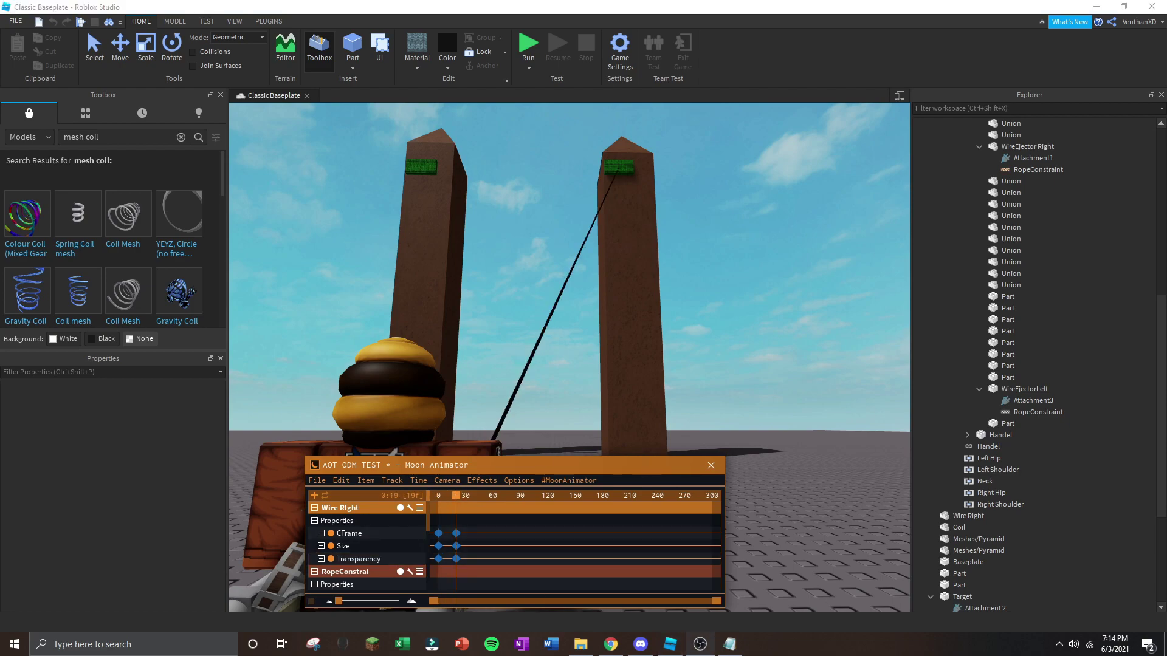
Play back the wire animation from frame 0 and examine the wire's fade and rope switch from behind and the side.
left_click(694, 426)
left_click_drag(461, 495, 418, 495)
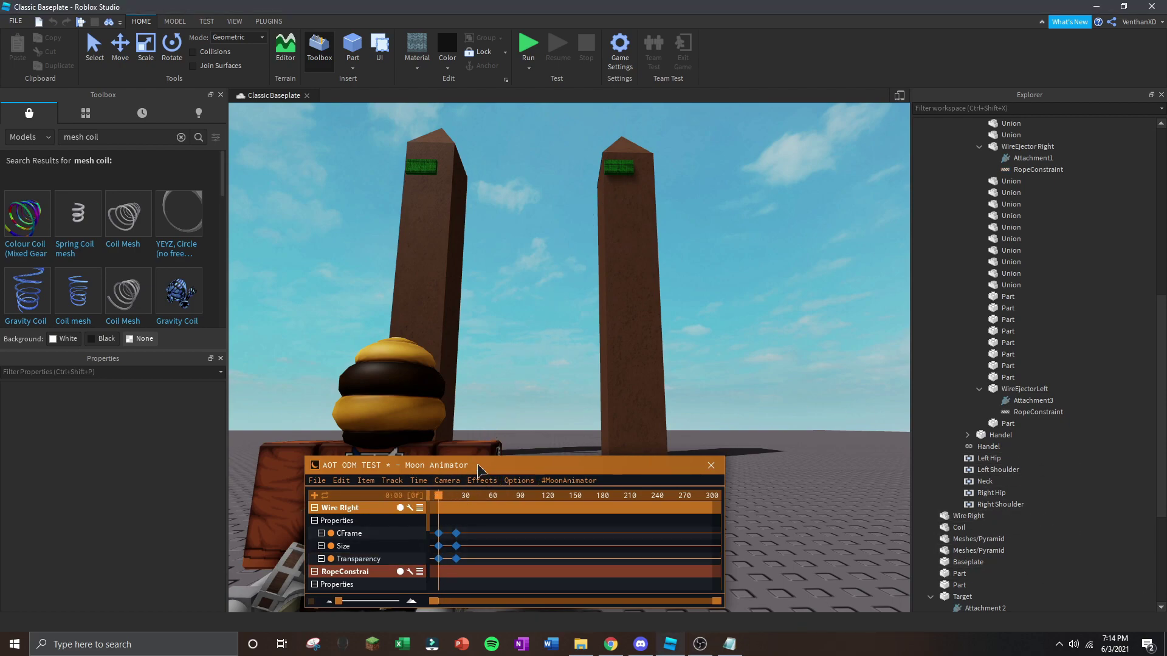
left_click_drag(477, 465, 484, 526)
right_click_drag(599, 411, 590, 418)
scroll(599, 411, "up", 2)
key("space")
right_click(590, 417)
right_click(591, 417)
key("space")
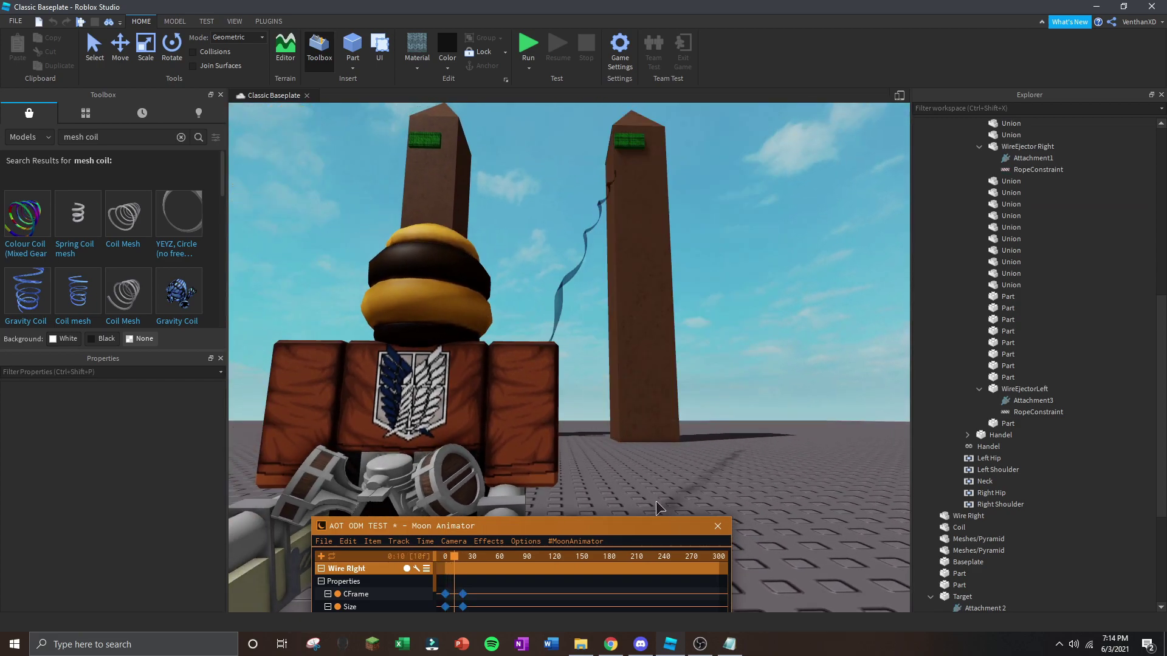
key("d")
right_click_drag(640, 480, 638, 478)
key("space")
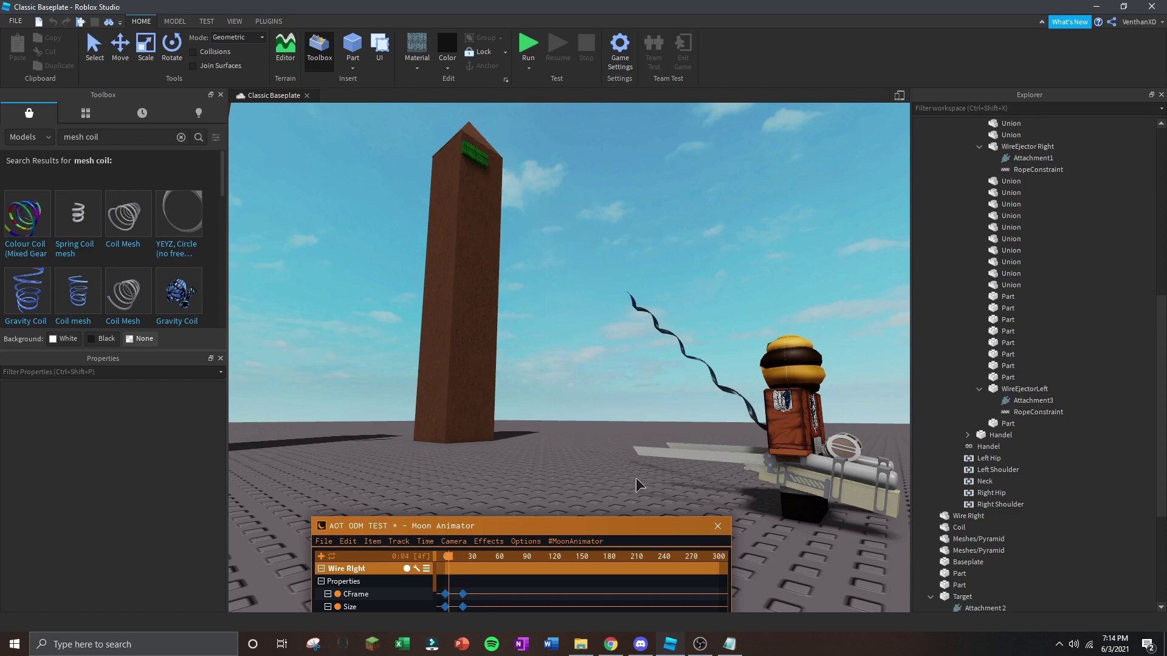
Set the easing of Wire Right's Transparency keyframe at frame 0 to Constant.
left_click_drag(457, 535, 451, 504)
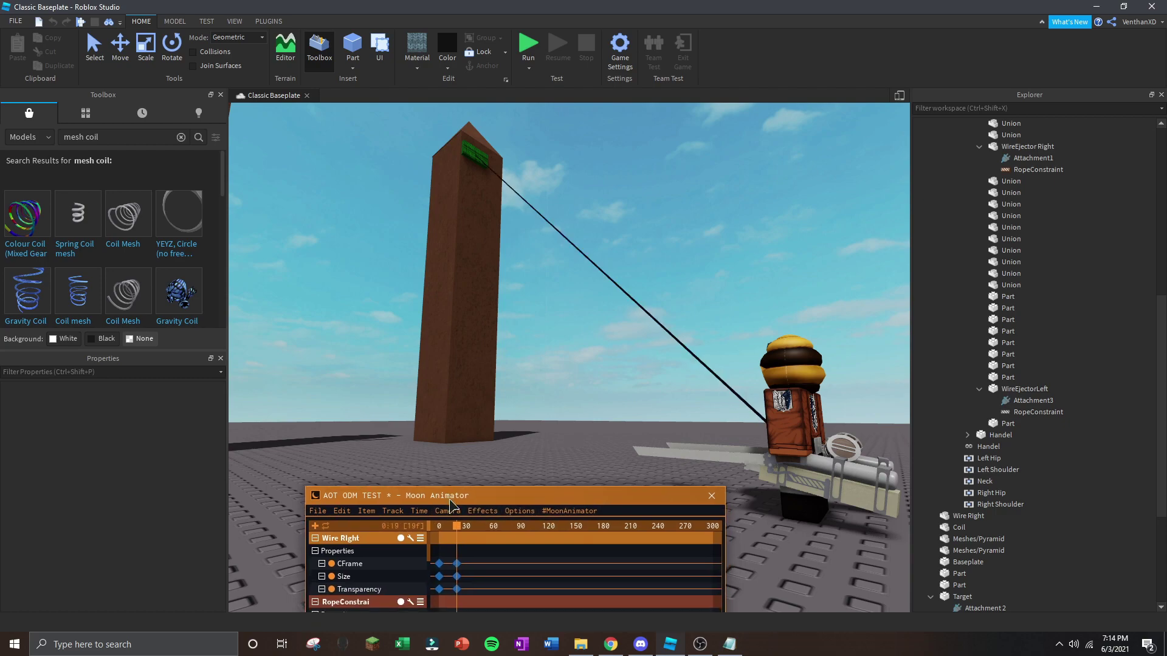
left_click(439, 590)
key("7")
left_click(380, 368)
left_click(382, 417)
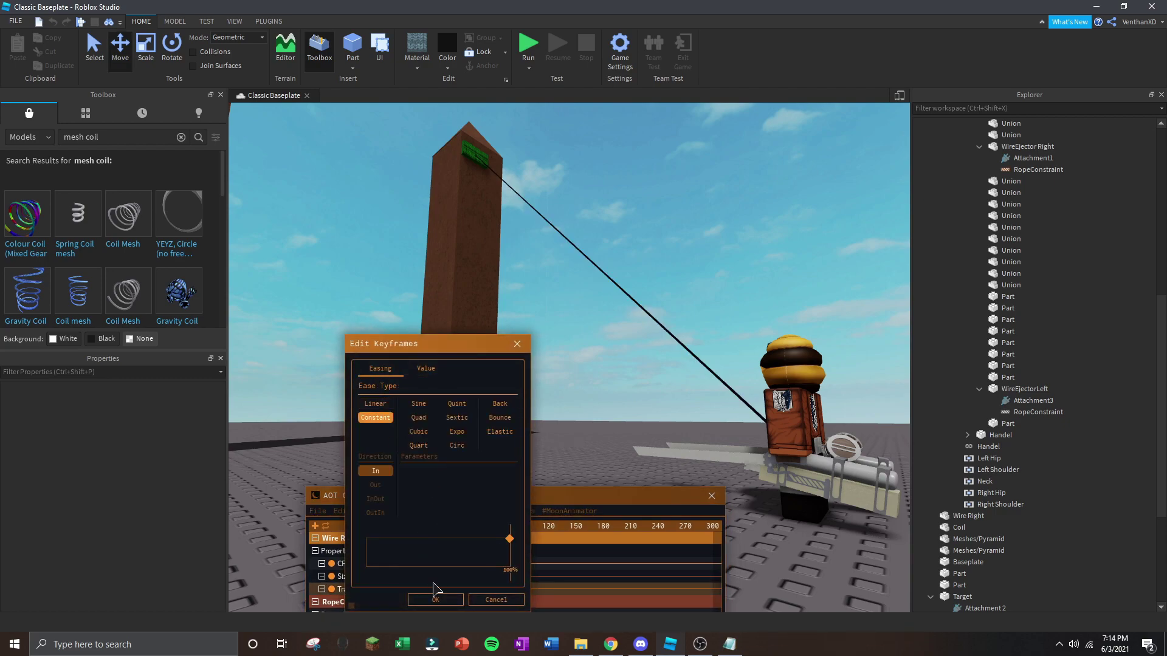
left_click(436, 599)
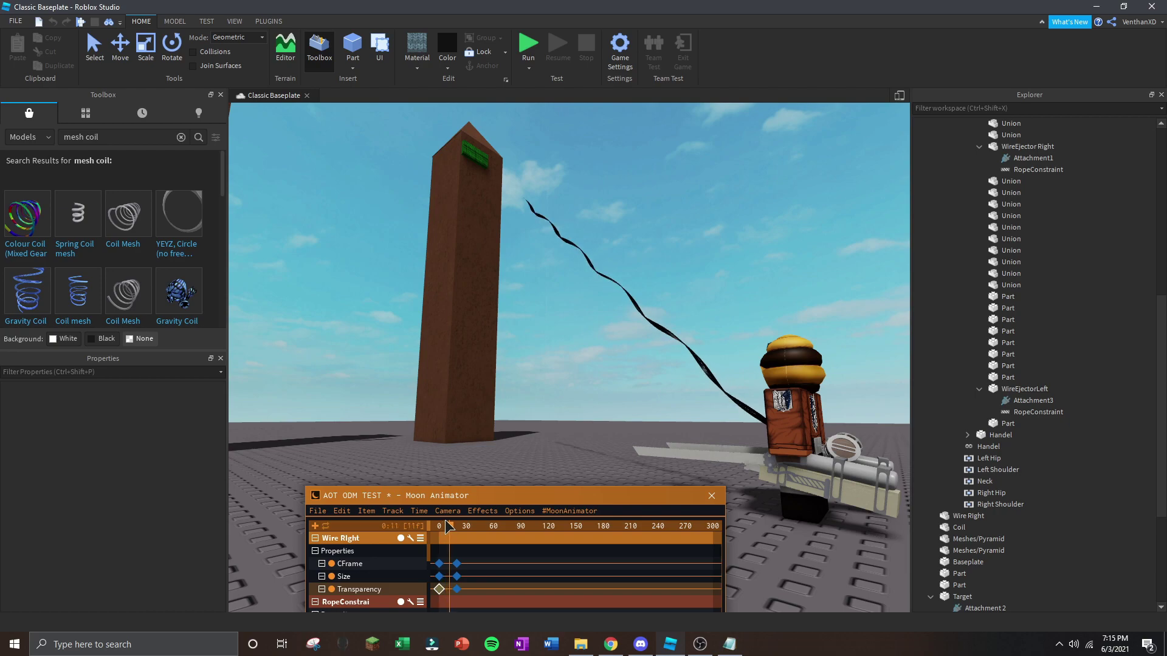
Replay the animation from frame 0 and examine how the coil wire switches to the rope at the target.
left_click_drag(450, 519, 417, 518)
key("space")
key("space")
key("space")
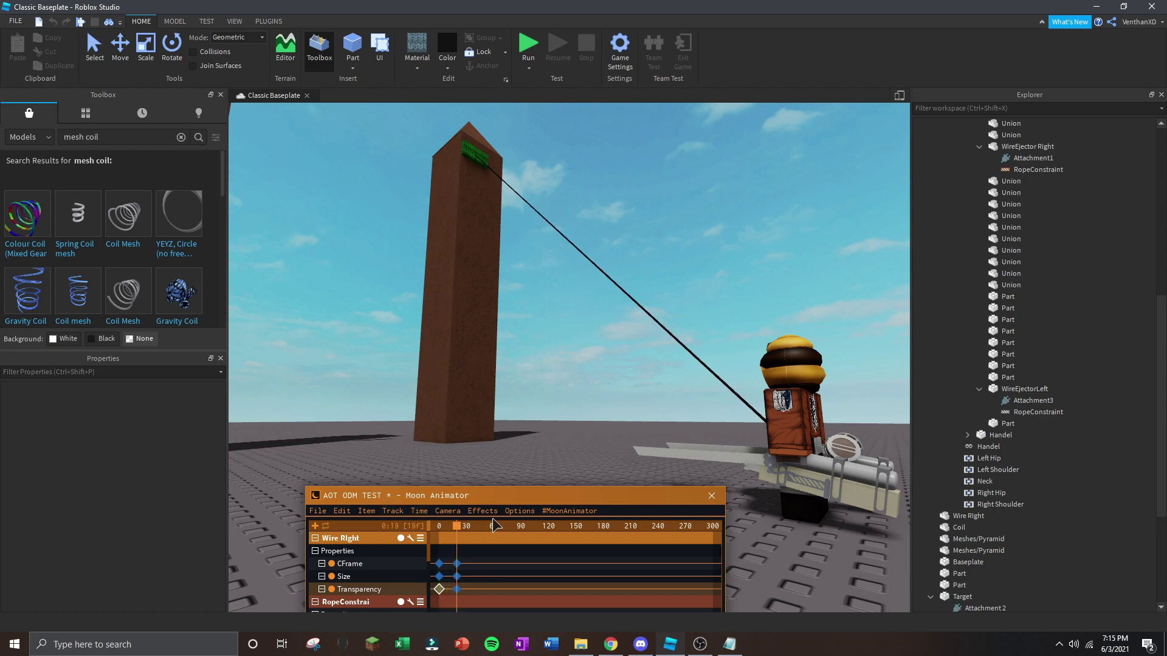
key("d")
key("space")
right_click_drag(572, 366, 572, 366)
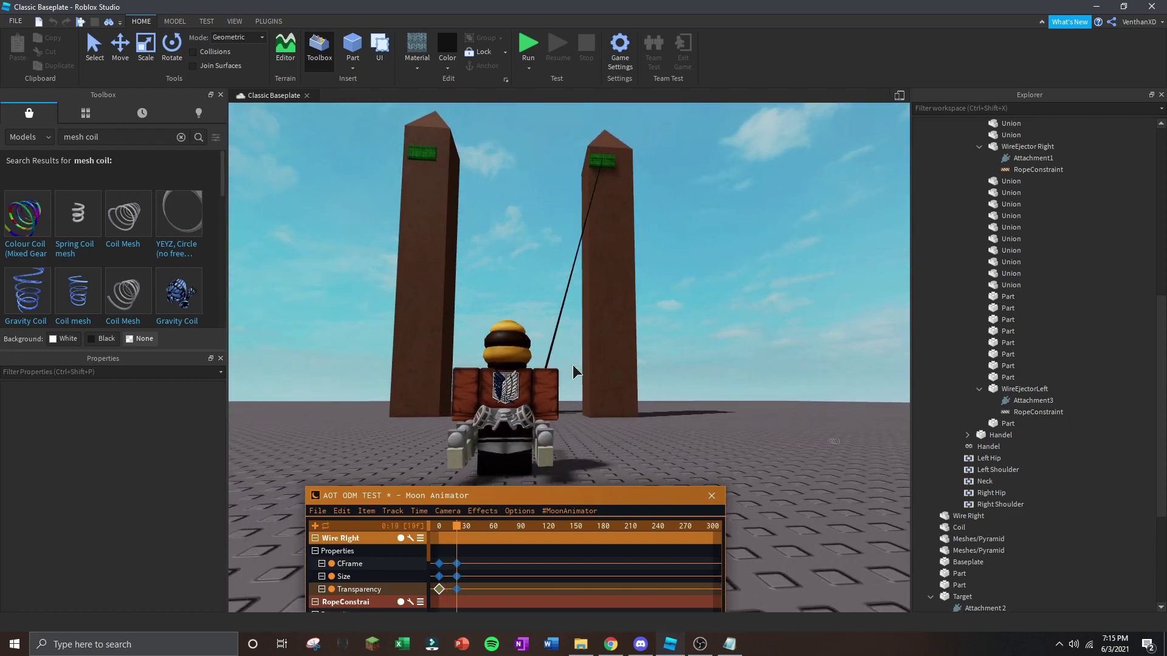
Try moving Wire Right's frame 19 keyframes to frame 31, play it back, and undo the move.
left_click_drag(478, 548, 450, 595)
key("space")
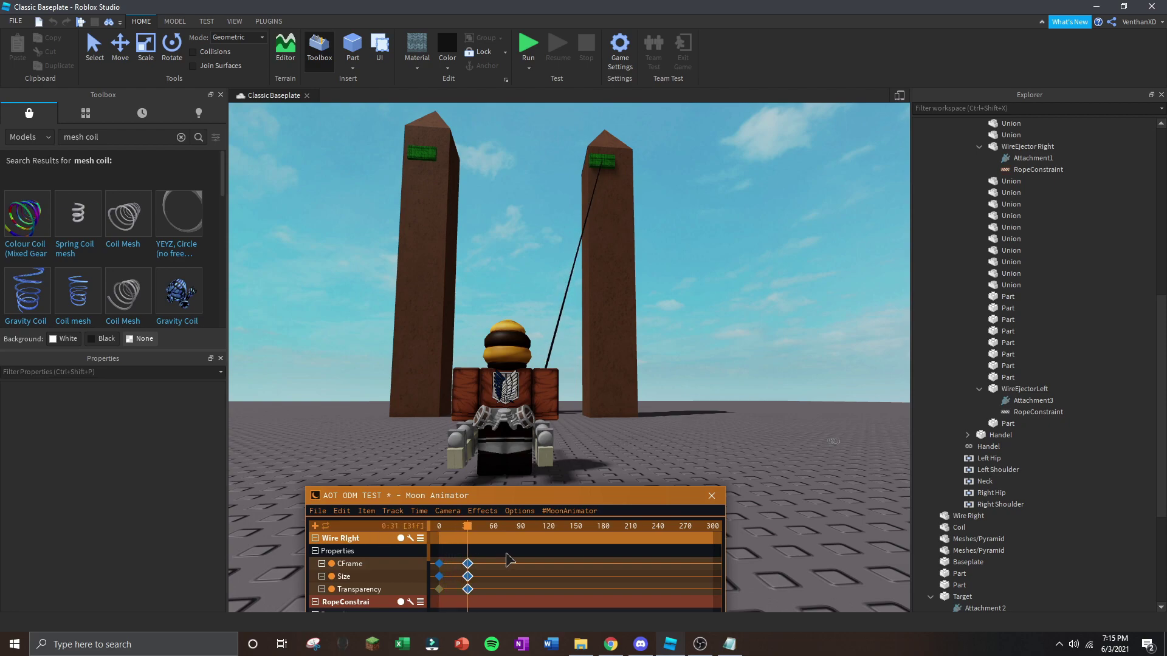
key("ctrl+z")
Play back the Wire Right animation once more and review the keyframe tracks, returning the playhead to frame 0.
key("space")
key("w")
key("a")
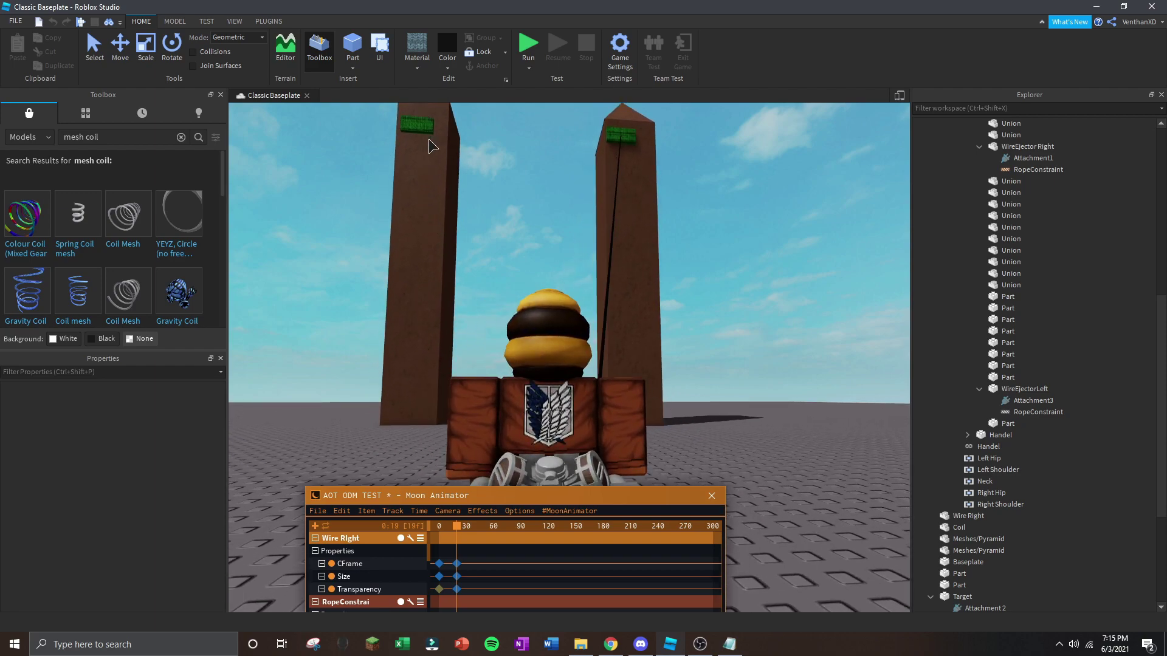
scroll(600, 331, "down", 1)
left_click_drag(457, 489, 391, 525)
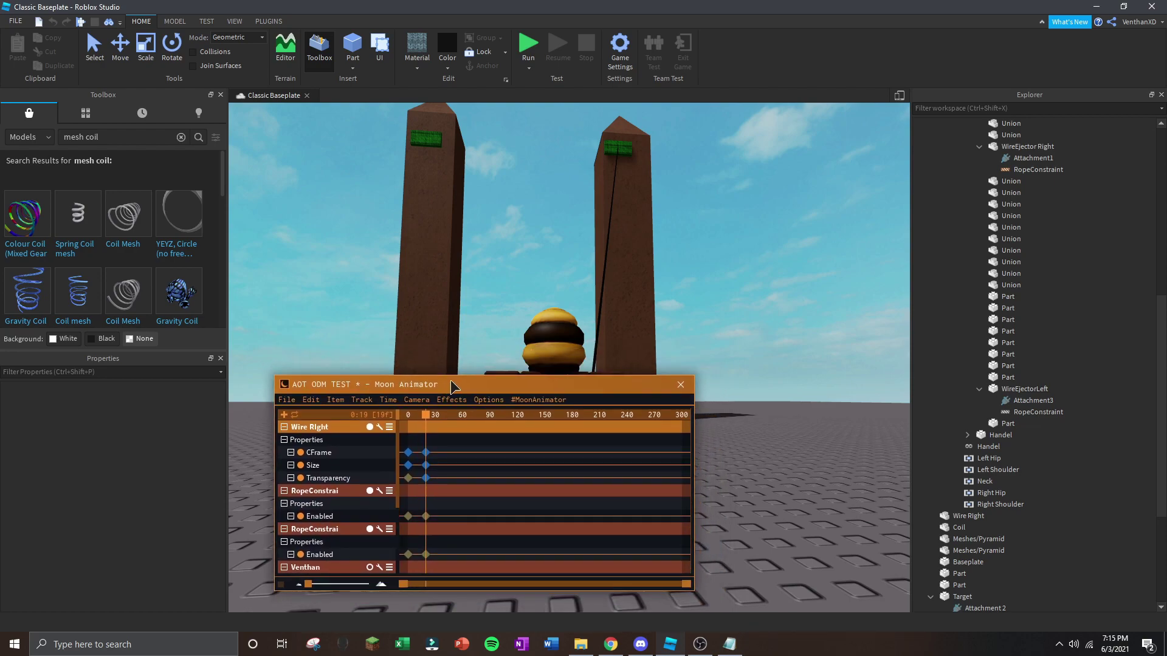
scroll(333, 556, "down", 2)
scroll(339, 554, "up", 2)
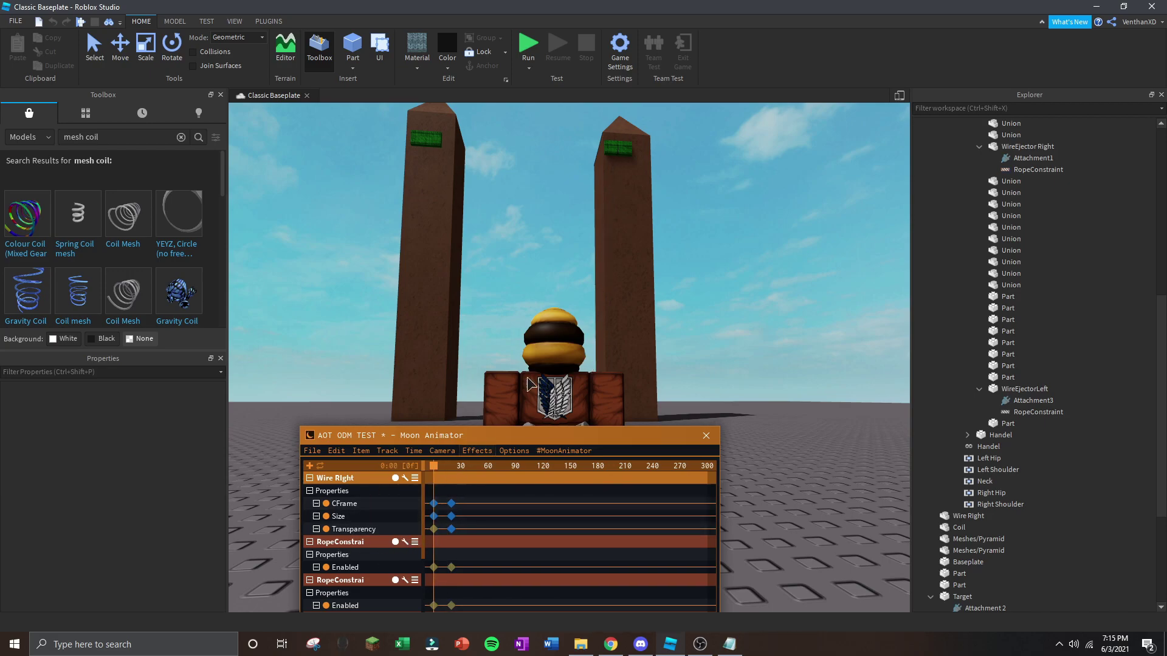
Rename the remaining grey Coil mesh in the workspace Wire Left.
right_click_drag(514, 406, 542, 359)
scroll(541, 360, "up", 3)
left_click_drag(398, 436, 409, 420)
key("ctrl+h")
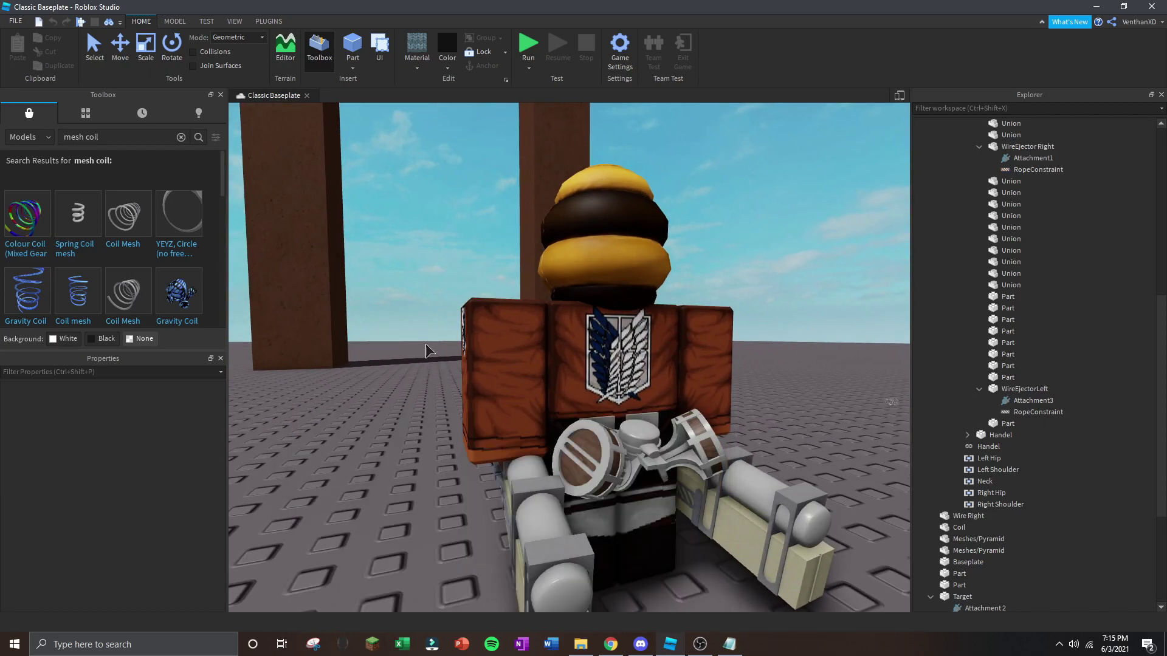
right_click_drag(424, 350, 546, 362)
key("a")
key("w")
left_click(102, 59)
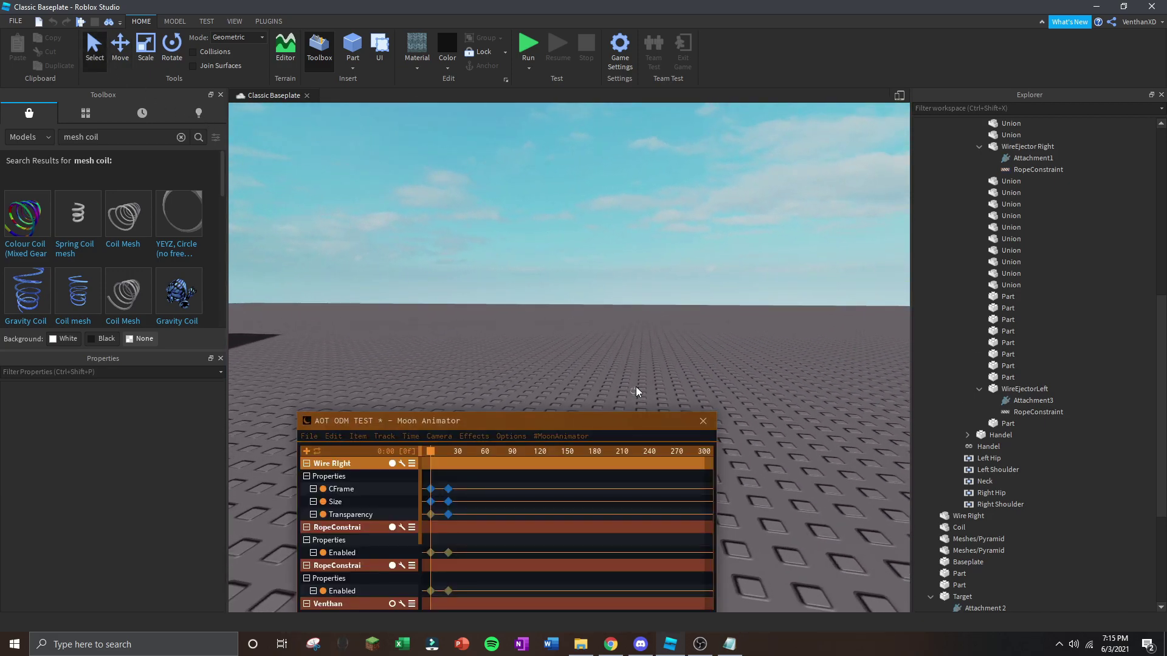
left_click(958, 528)
right_click(955, 526)
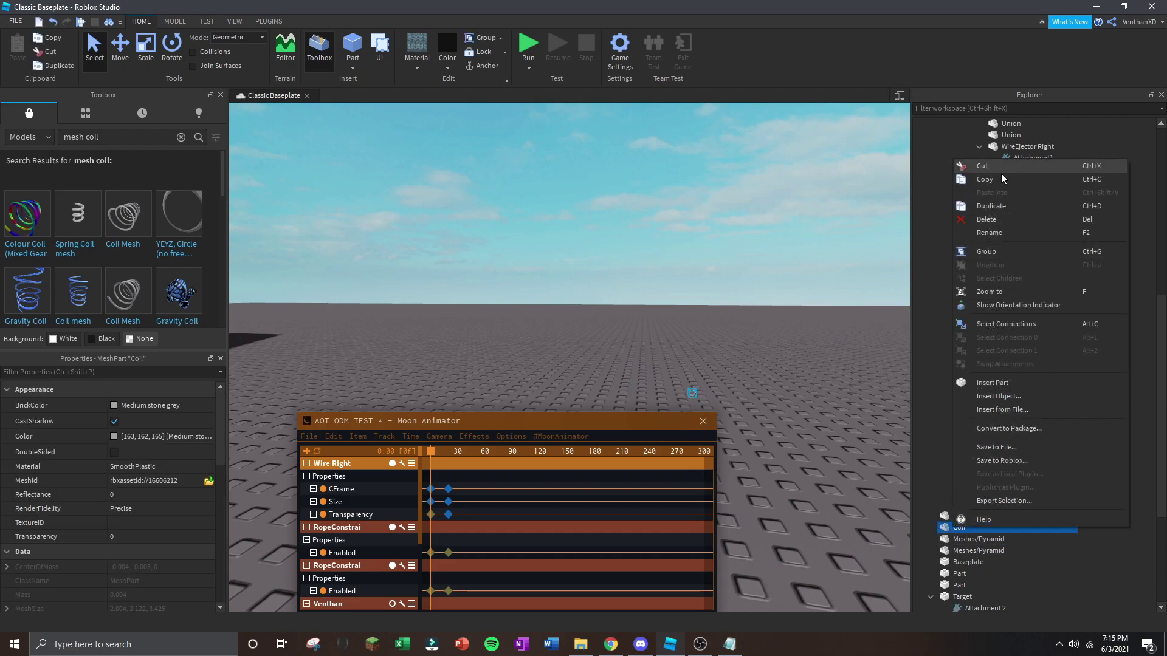
left_click(986, 230)
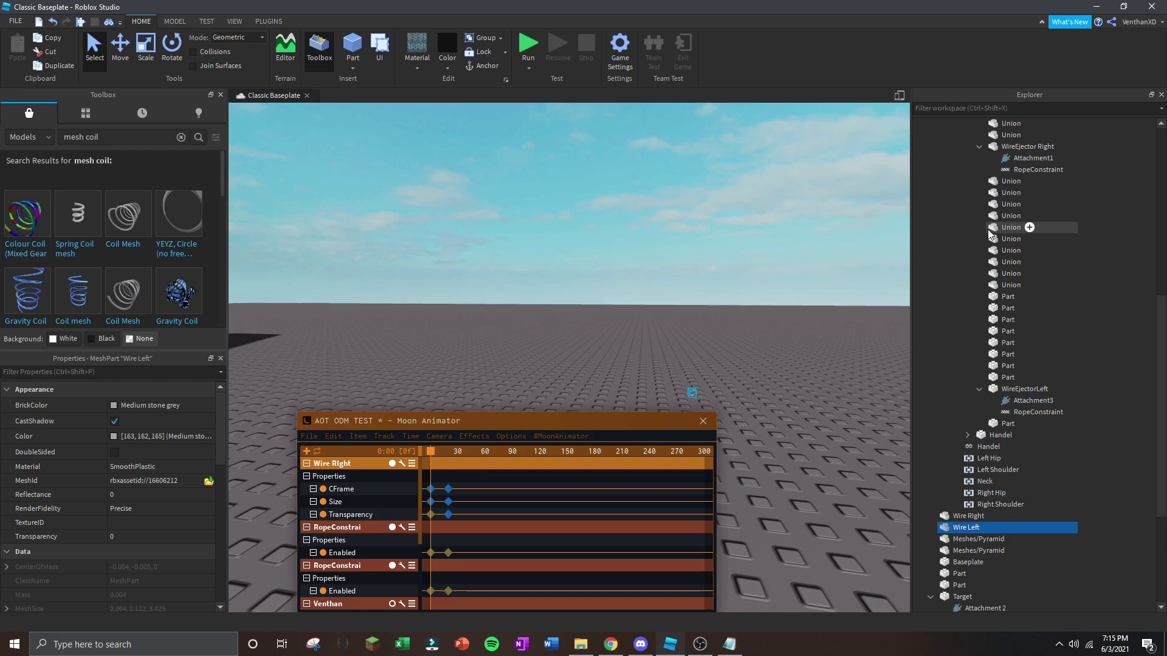
Move Wire Left up to the green target on the left tower.
right_click_drag(692, 401, 818, 414)
key("w")
right_click_drag(674, 292, 623, 284)
key("w")
key("a")
Rotate Wire Left at the left tower's target to angle it down toward the character.
left_click(175, 63)
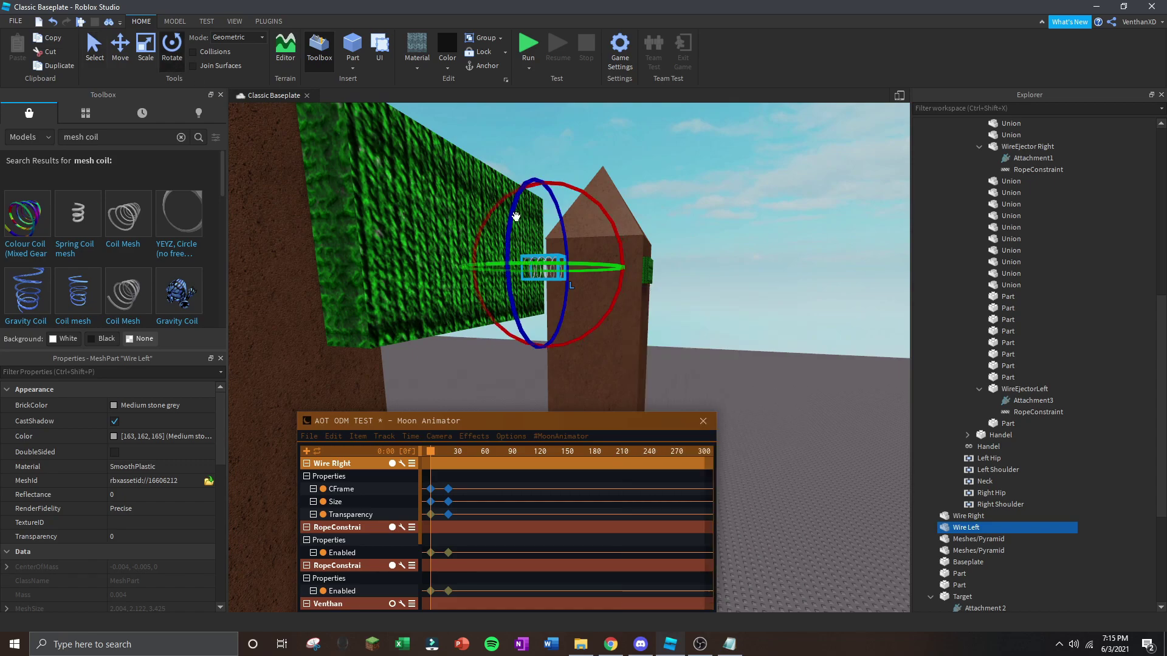
right_click_drag(454, 194, 511, 196)
key("a")
left_click_drag(511, 193, 521, 284)
Stretch Wire Left along its length from the left tower's target down toward the character.
left_click(147, 56)
right_click_drag(521, 284, 555, 249)
left_click_drag(555, 250, 609, 281)
right_click_drag(609, 282, 434, 211)
key("s")
Rotate Wire Left at the left tower's target so its far end swings closer to the character.
left_click(173, 61)
right_click_drag(535, 267, 502, 229)
left_click_drag(515, 217, 538, 220)
right_click_drag(626, 228, 652, 246)
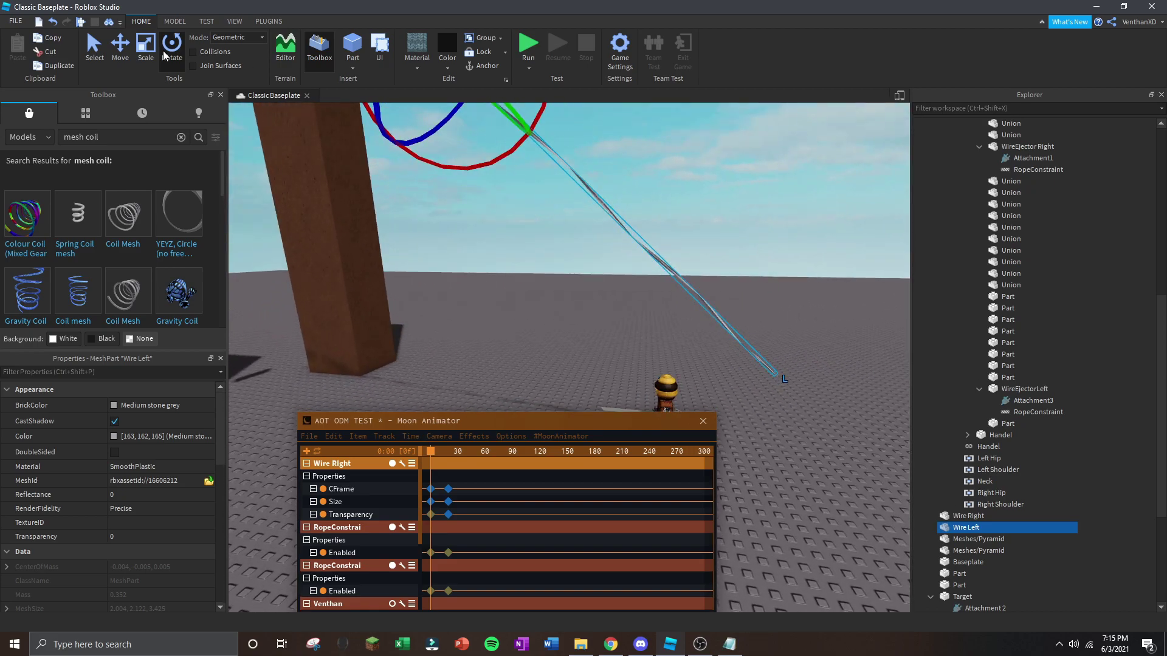
Close the AOT ODM TEST animation and rotate Wire Left toward the black rope leading to the left tower.
left_click(126, 58)
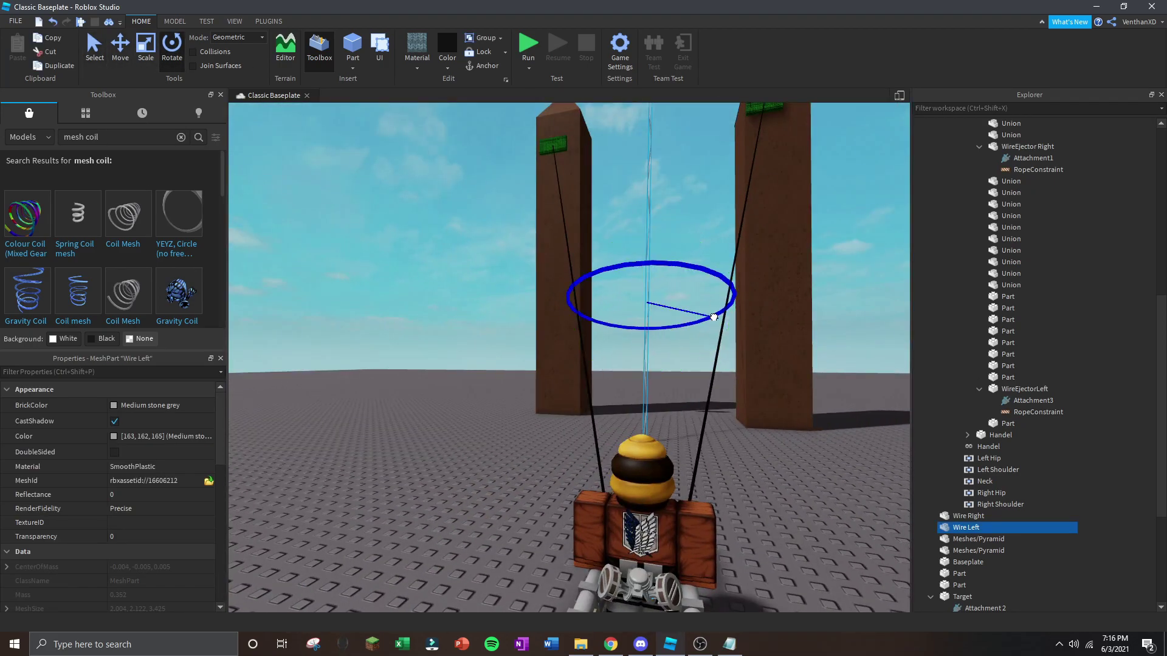
key("ctrl+z")
left_click(146, 52)
left_click(172, 52)
right_click_drag(644, 255, 498, 243)
left_click_drag(493, 195, 495, 198)
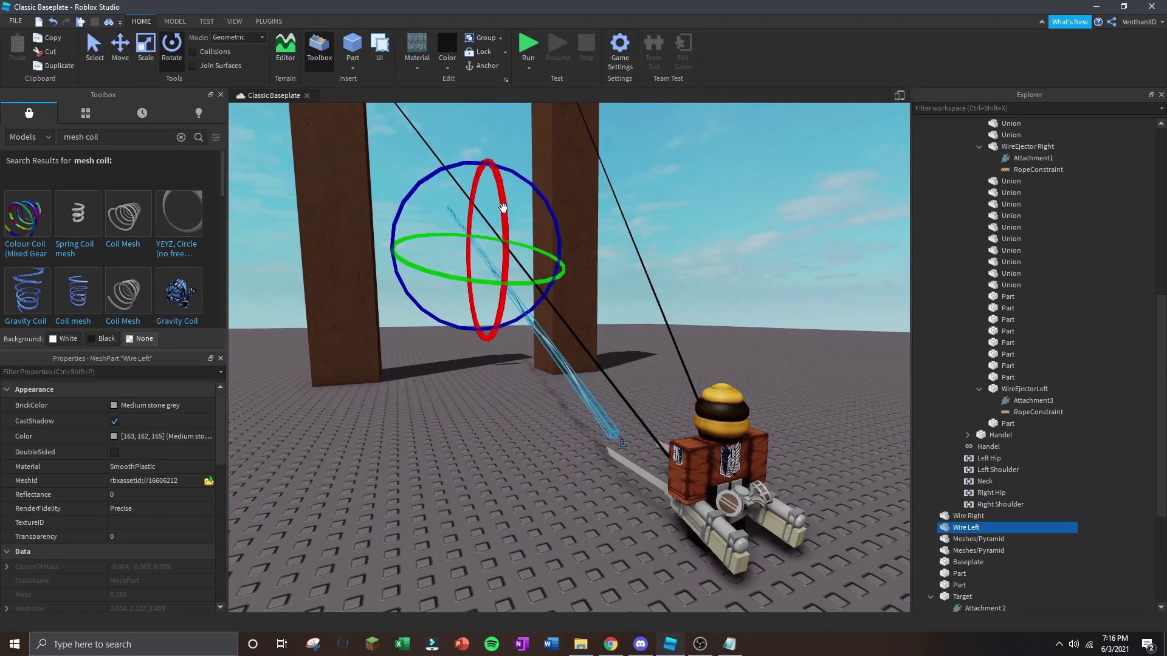
Nudge and rotate Wire Left so it runs parallel to the black rope on the left.
right_click_drag(499, 243, 632, 255)
left_click(121, 52)
left_click_drag(507, 312, 512, 311)
left_click_drag(448, 195, 448, 186)
left_click(172, 52)
right_click_drag(517, 210, 541, 198)
left_click_drag(465, 225, 466, 227)
Fine-tune Wire Left's position so it follows the left rope down to the character's left wire ejector.
left_click(120, 52)
right_click_drag(608, 255, 523, 244)
left_click_drag(520, 261, 515, 254)
right_click_drag(515, 254, 630, 267)
left_click(121, 51)
left_click(172, 52)
left_click(120, 52)
left_click_drag(635, 284, 612, 302)
left_click(172, 52)
left_click(120, 52)
right_click_drag(620, 279, 538, 277)
Select the left tower's body together with its pyramid roof and shift both horizontally.
left_click(632, 249)
key("w")
right_click_drag(632, 249, 637, 310)
key("a")
scroll(633, 249, "down", 4)
left_click(458, 372)
left_click(544, 292, "ctrl")
left_click_drag(584, 561, 648, 563)
key("d")
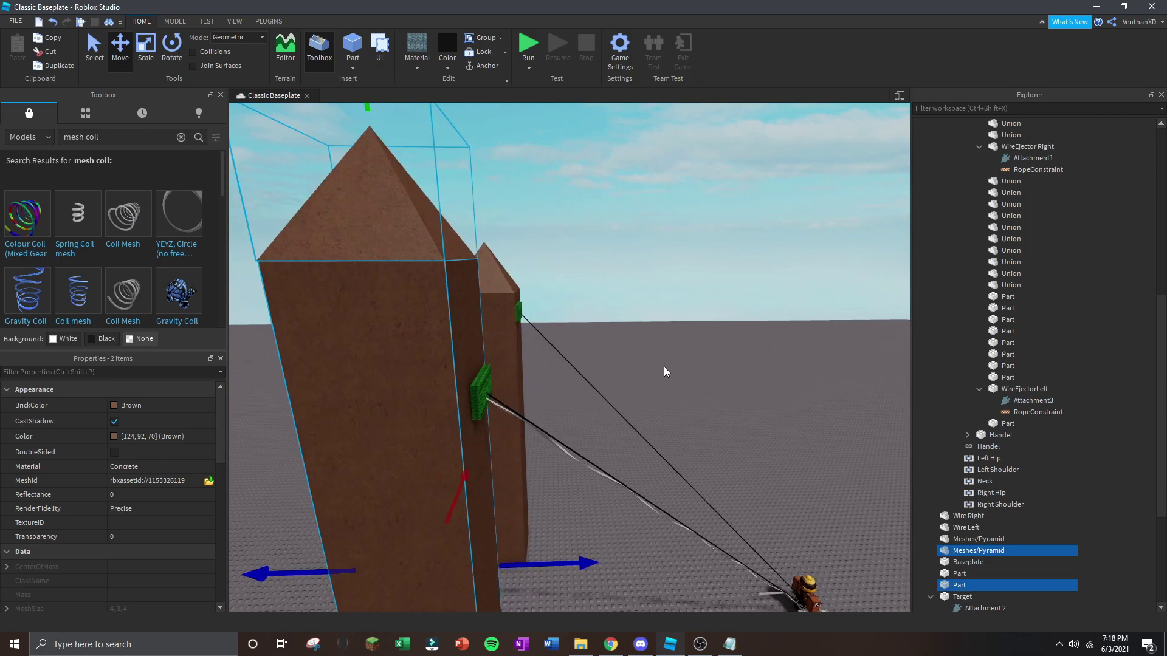
left_click(661, 370)
Reopen the AOT ODM TEST animation in Moon Animator.
right_click_drag(662, 369, 672, 353)
scroll(673, 428, "up", 5)
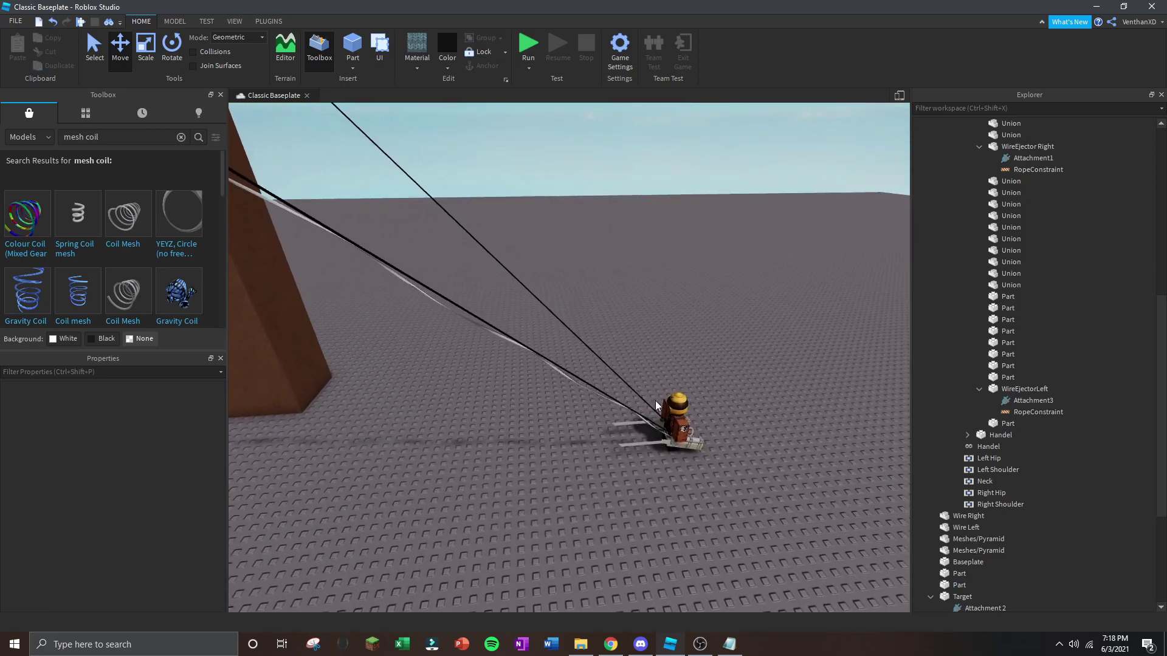
right_click_drag(655, 402, 638, 354)
scroll(638, 354, "up", 3)
left_click(269, 21)
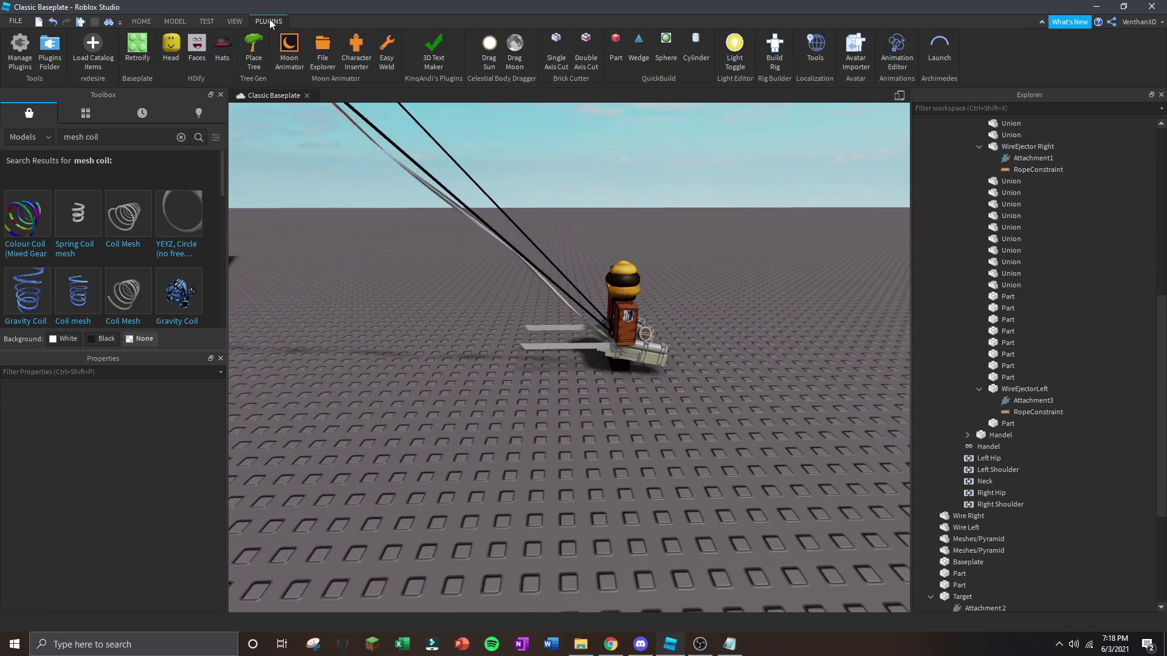
left_click(333, 56)
left_click(499, 280)
left_click(649, 267)
left_click(674, 243)
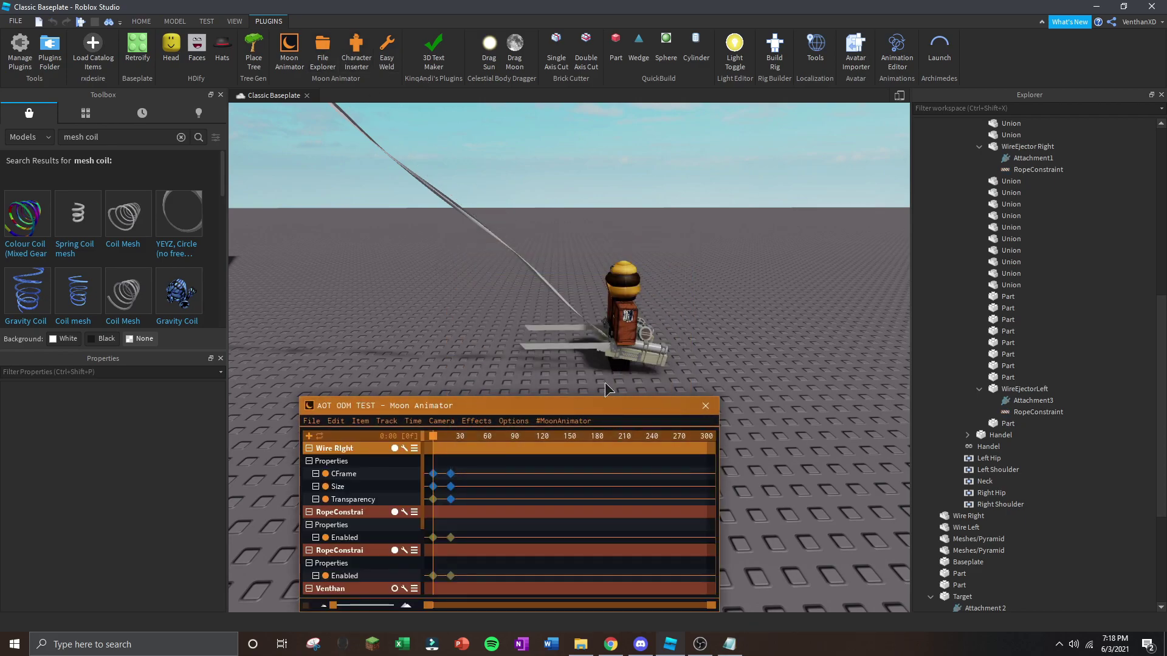
Change Wire Left's color to Really black.
right_click_drag(582, 369, 552, 342)
left_click(135, 21)
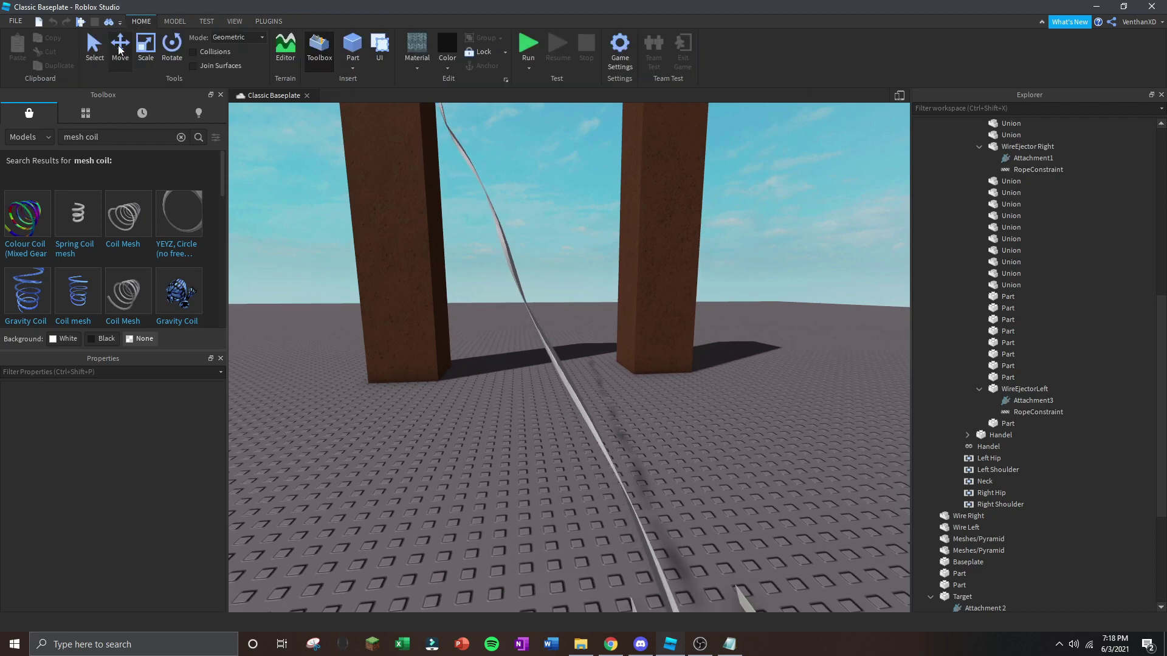
left_click(98, 54)
left_click(491, 218)
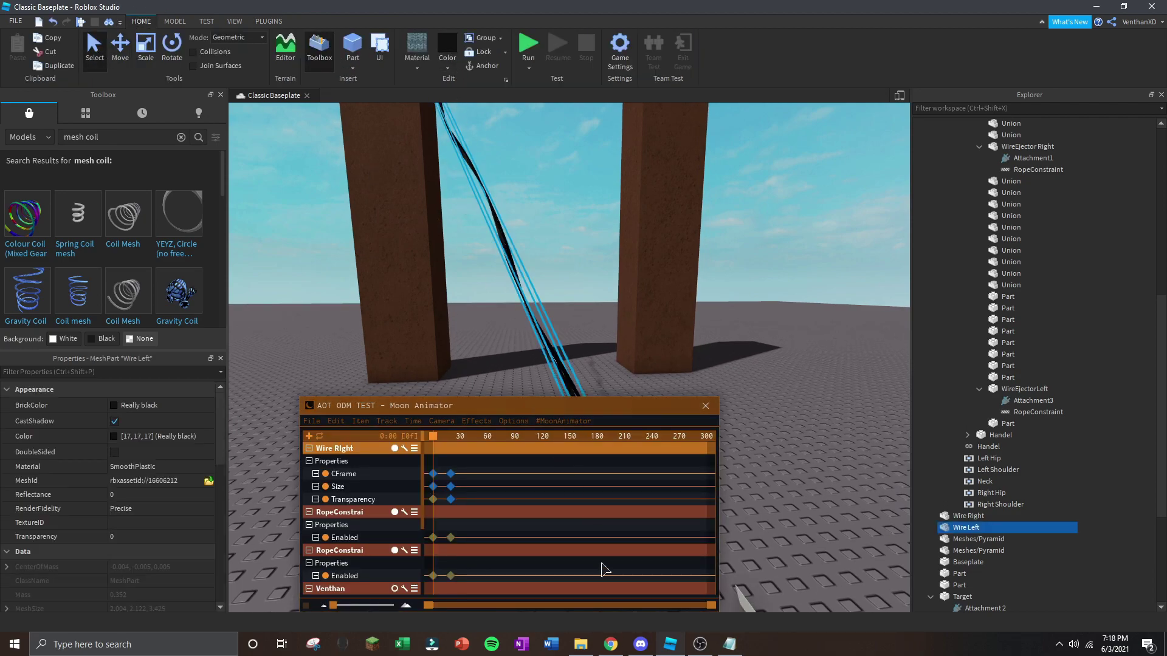
Switch to Notepad and clear the old value so that only "Size:" remains in the note.
left_click_drag(587, 408, 603, 489)
left_click(729, 644)
left_click_drag(576, 297, 374, 316)
key("ctrl+x")
key("ctrl+x")
left_click_drag(539, 245, 537, 238)
key("ctrl+h")
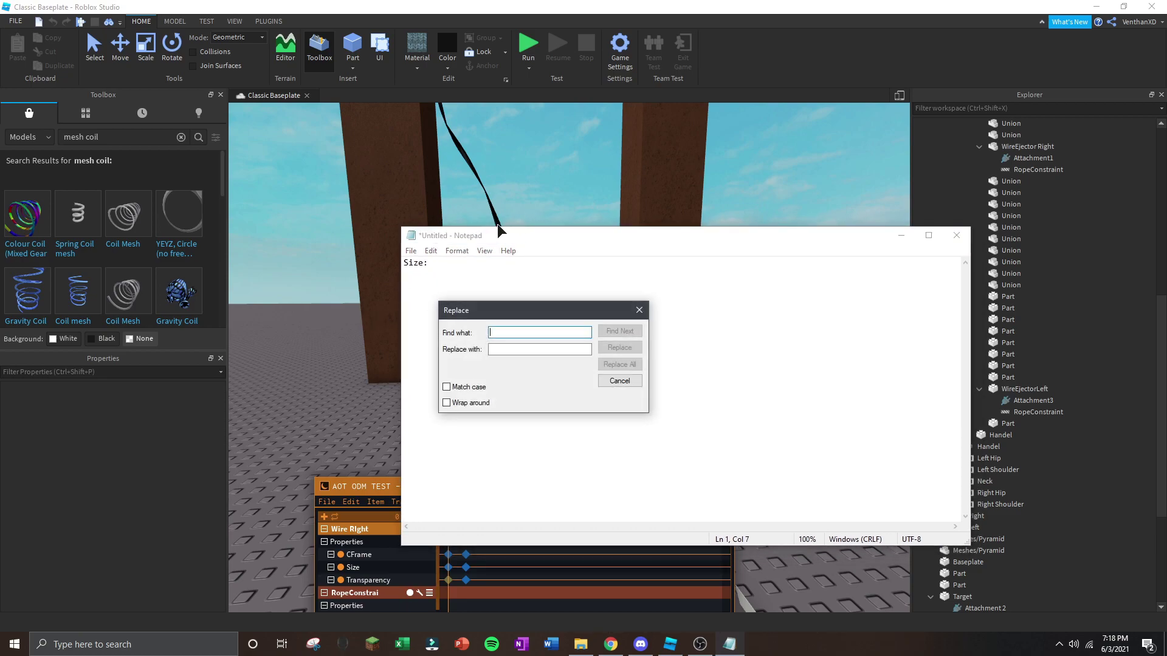
left_click(638, 310)
left_click(901, 235)
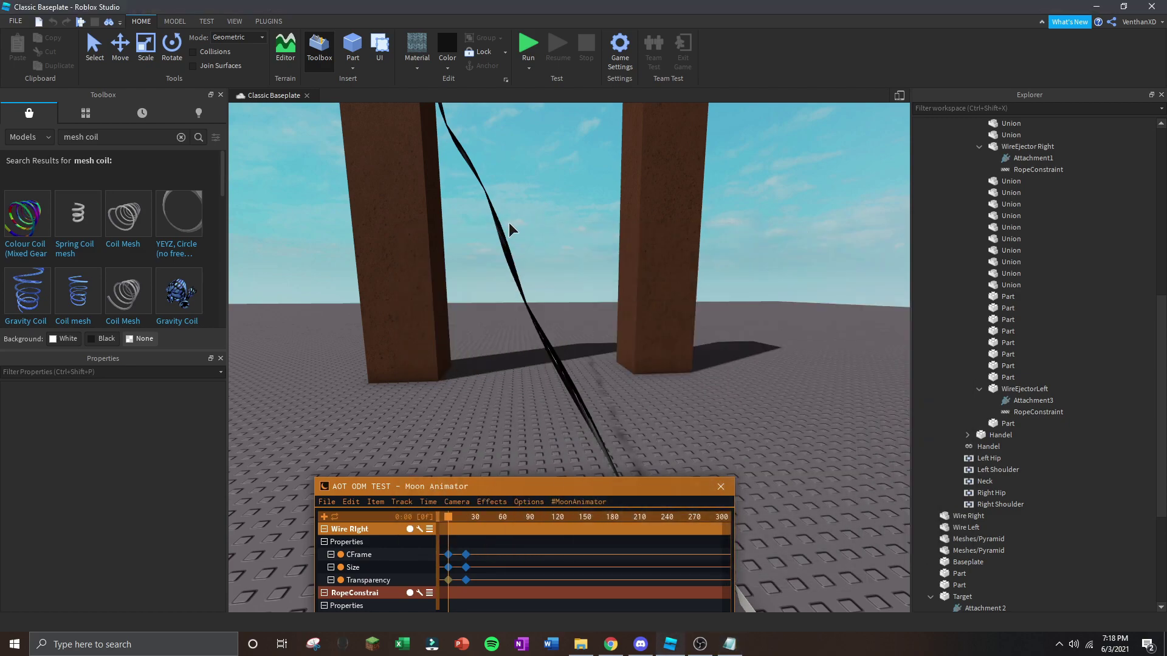
Copy Wire Left's Size value 0.354, 0.354, 56.073 from its properties into the Notepad note after "Size:".
left_click(90, 41)
left_click(502, 231)
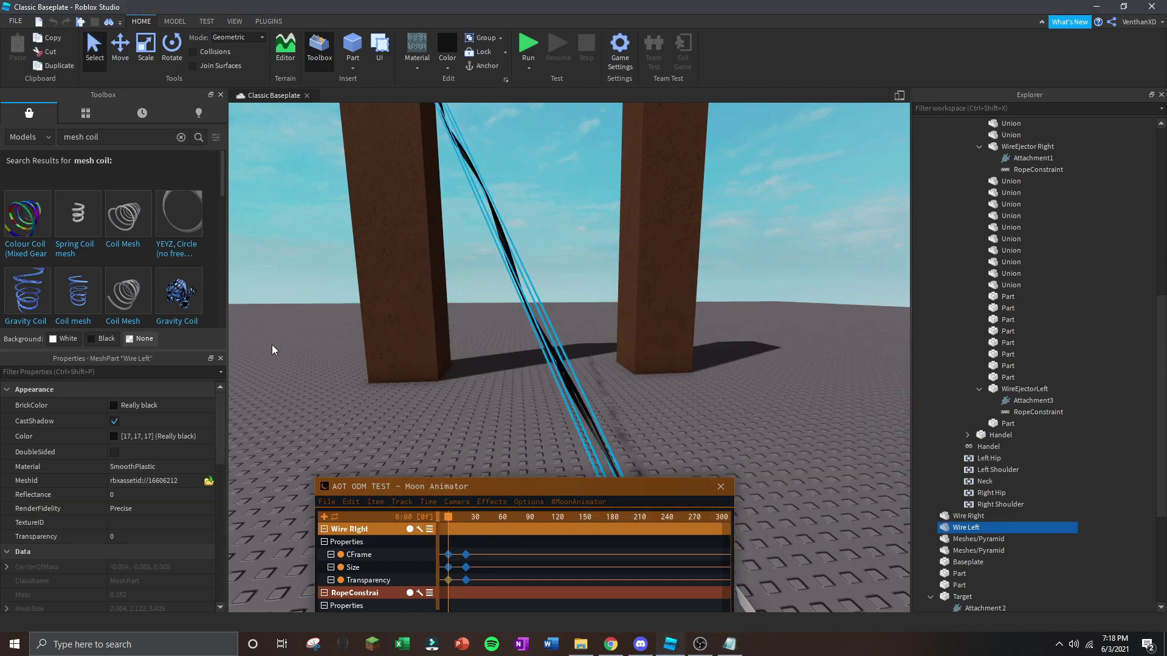
scroll(134, 486, "down", 5)
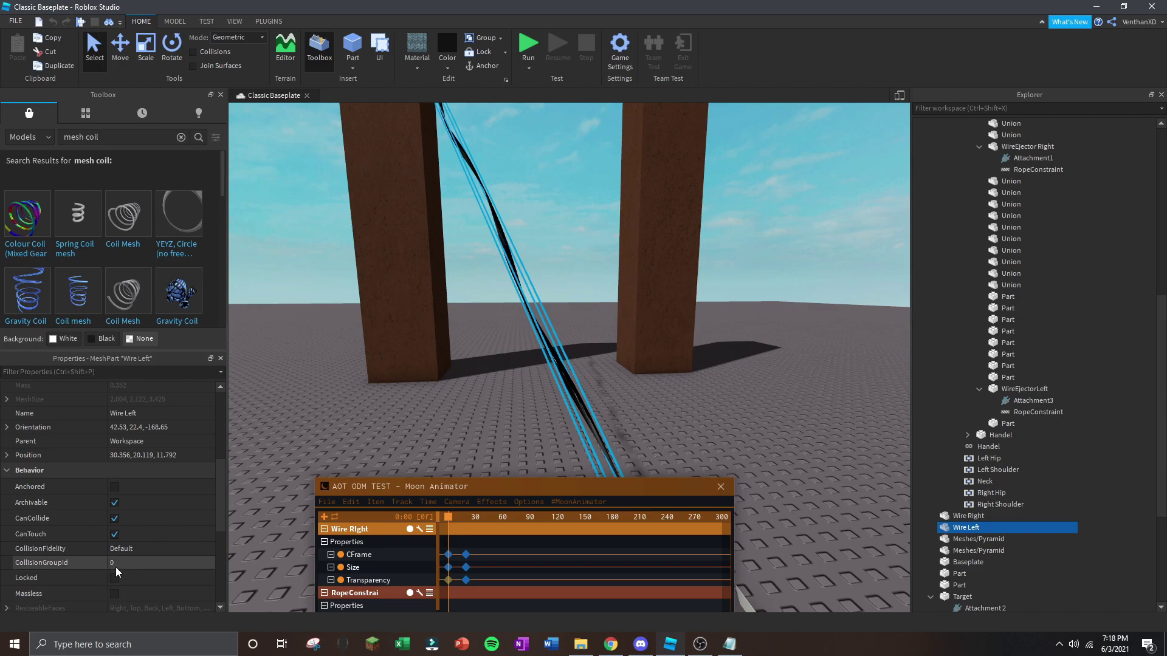
scroll(122, 511, "down", 4)
left_click(132, 516)
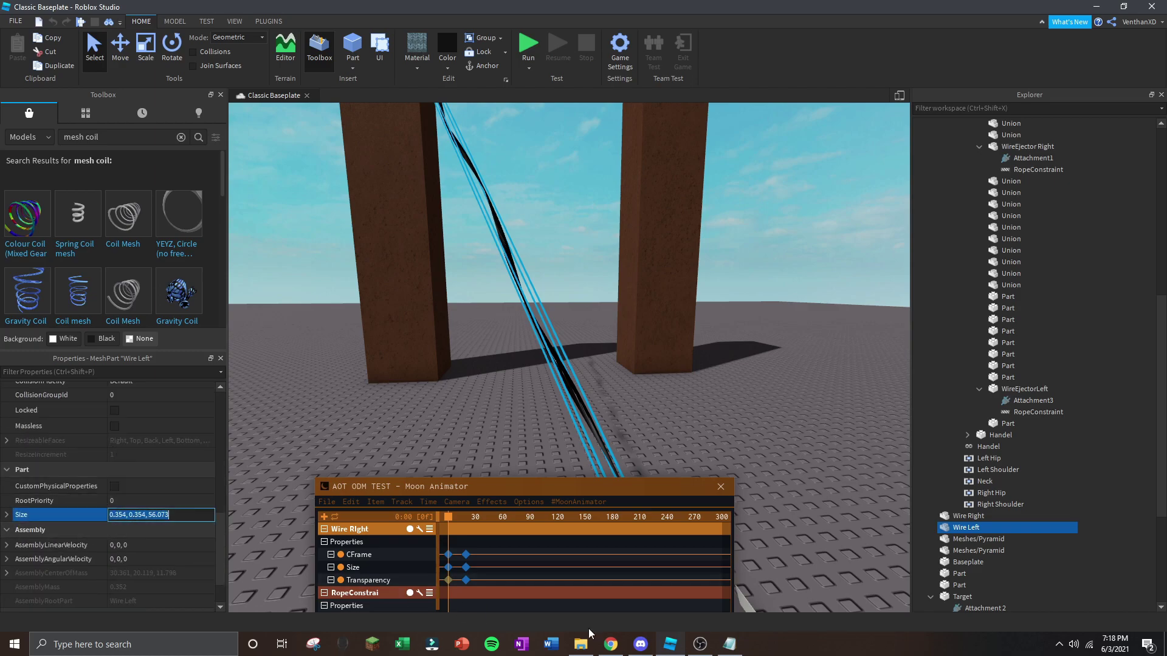
left_click(729, 644)
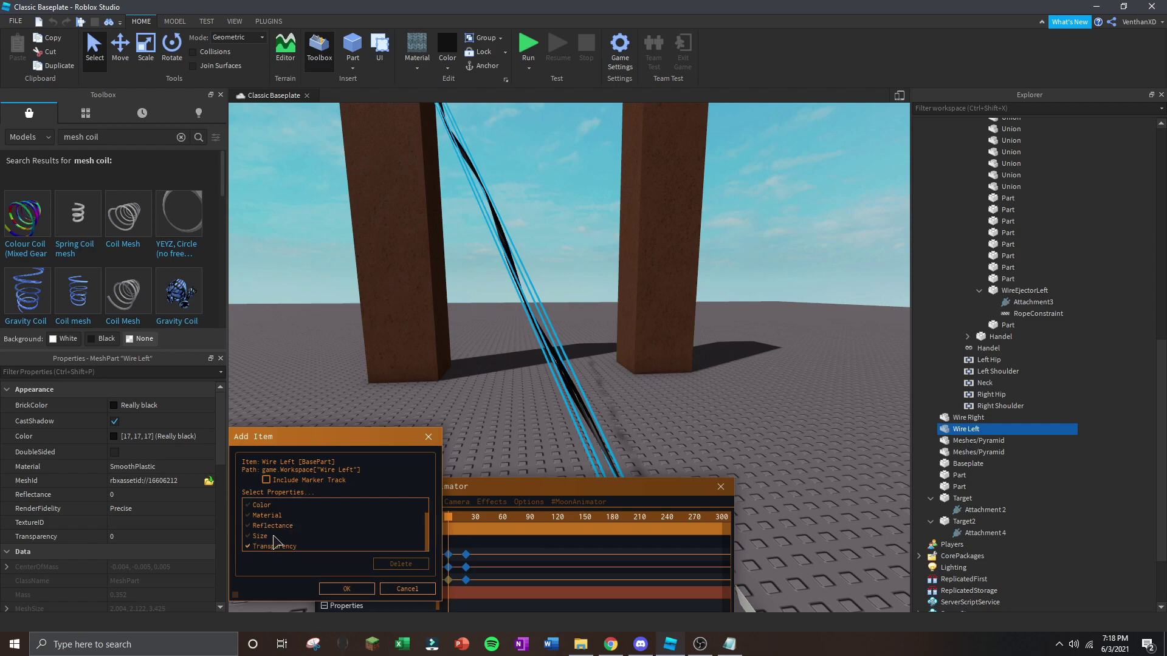
Add Wire Left to the animation with the CFrame, Size and Transparency properties.
left_click(346, 589)
Scale Wire Left down to a short piece about 1.87 studs long at the character's left wire ejector.
left_click(146, 52)
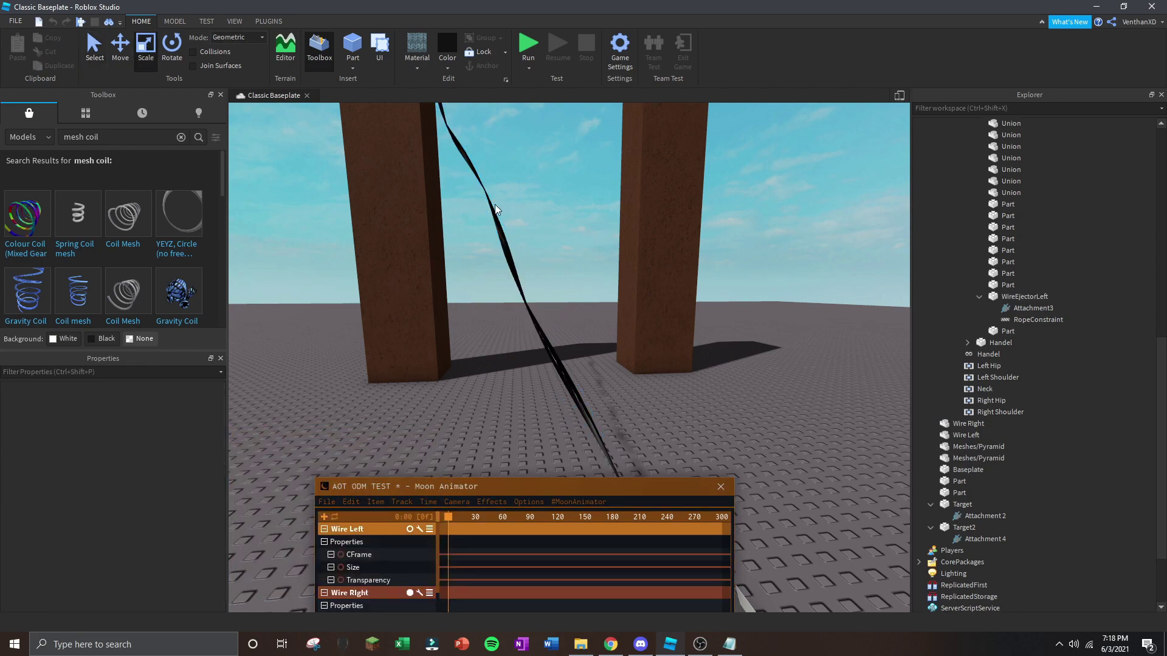
left_click(490, 201)
right_click_drag(490, 202, 461, 107)
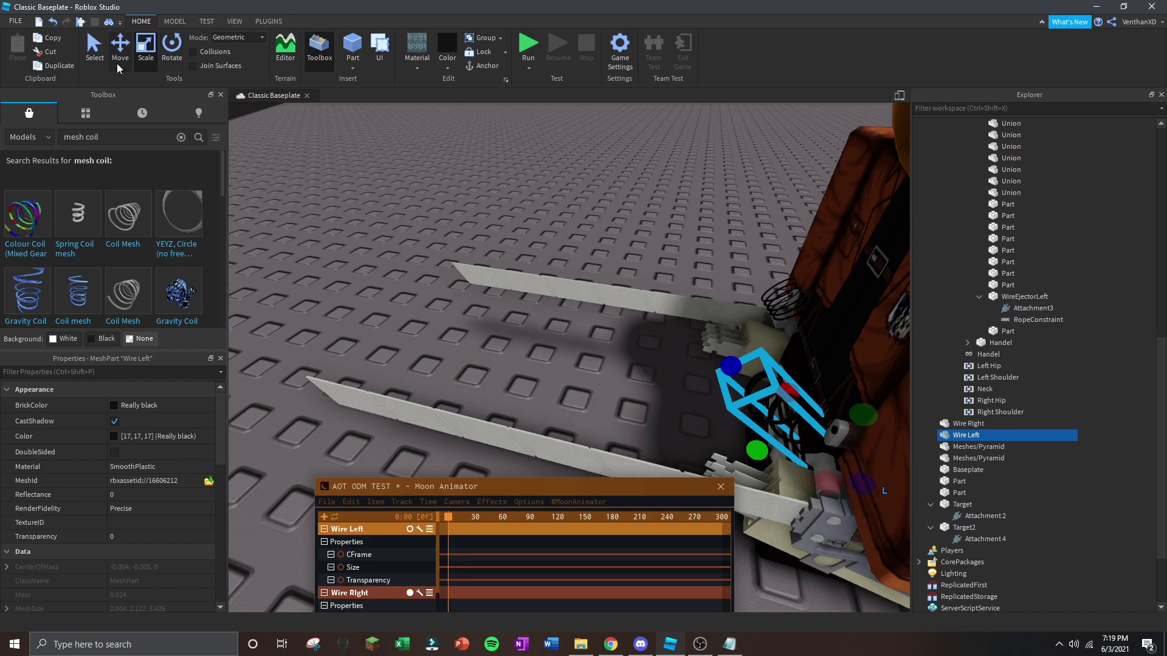
left_click_drag(730, 366, 796, 409)
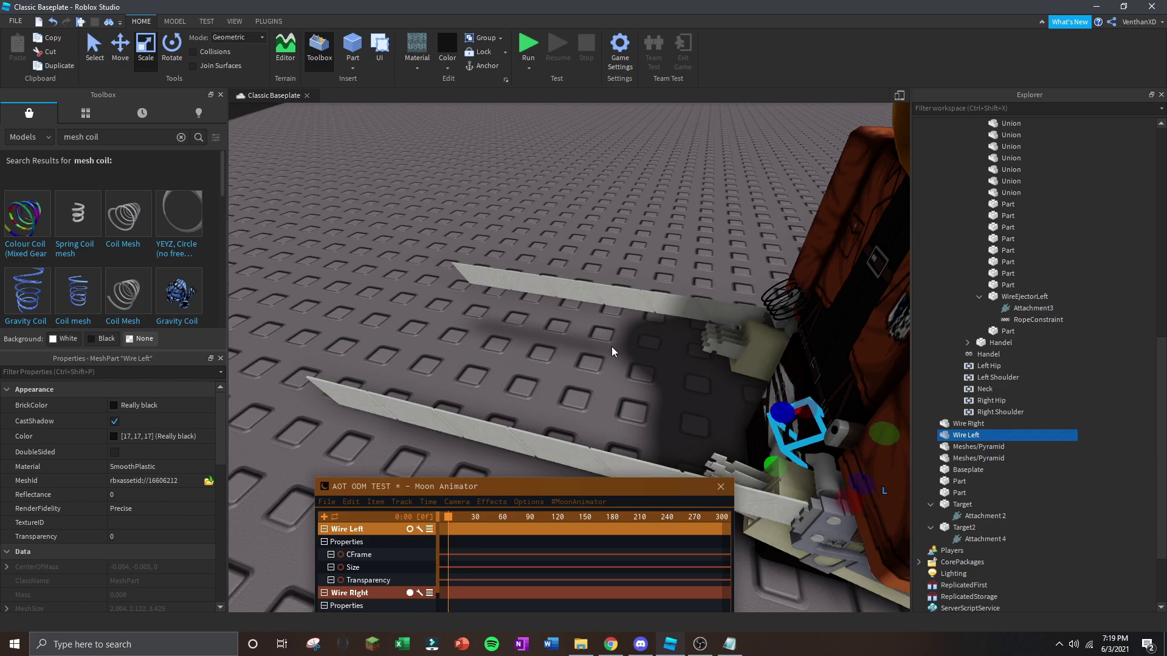
right_click_drag(740, 407, 703, 359)
left_click_drag(703, 359, 549, 336)
right_click_drag(549, 336, 617, 278)
key("a")
key("d")
right_click_drag(464, 356, 465, 356)
key("a")
left_click_drag(450, 360, 481, 371)
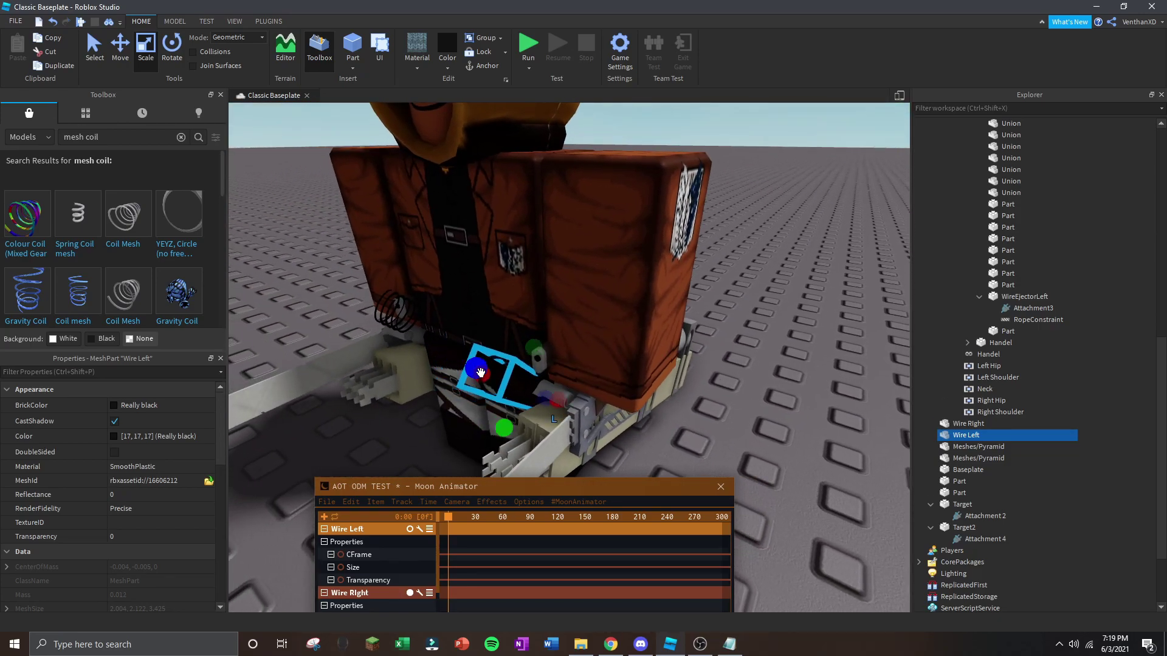
Add a Size keyframe for Wire Left at frame 0.
left_click(363, 554)
left_click(377, 581)
left_click(372, 570)
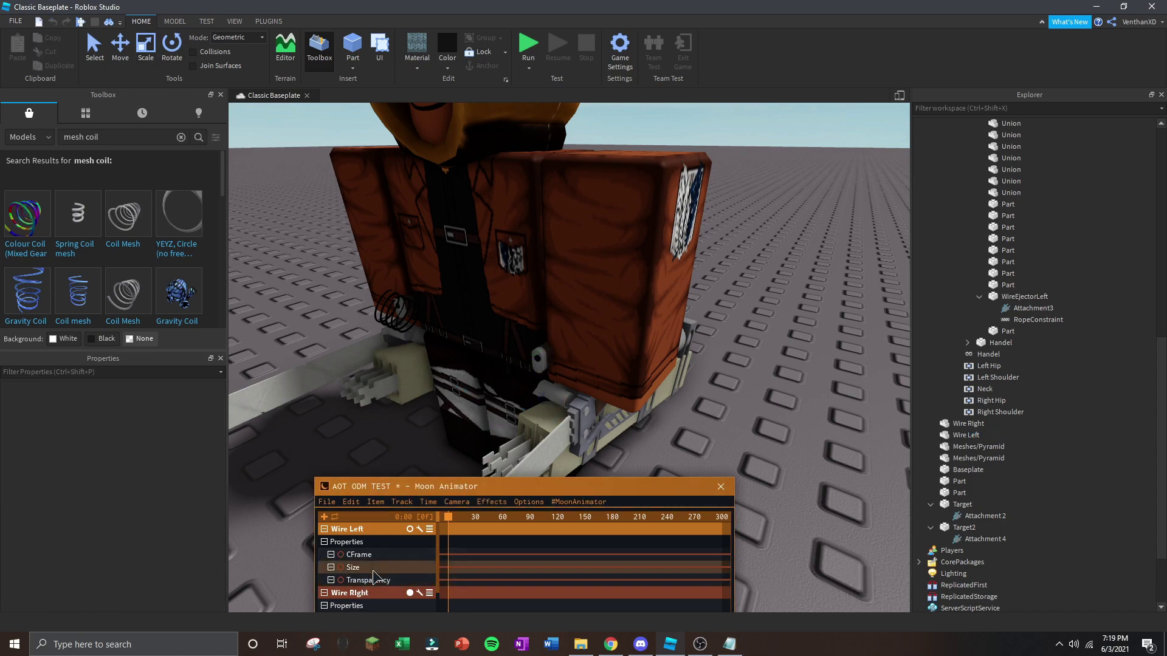
Add a Size keyframe for Wire Left at frame 19 with the noted value 0.354, 0.354, 56.073.
left_click(461, 518)
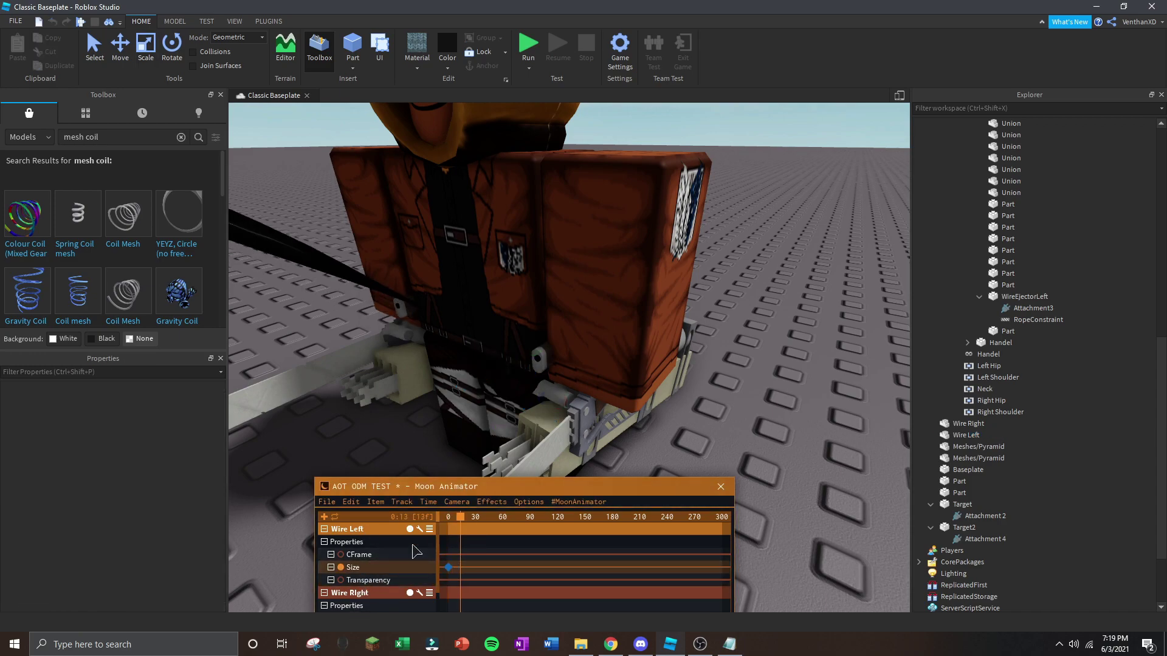
left_click_drag(413, 491, 392, 392)
left_click_drag(442, 424, 447, 424)
left_click(328, 471)
key("plus")
key("7")
left_click(727, 644)
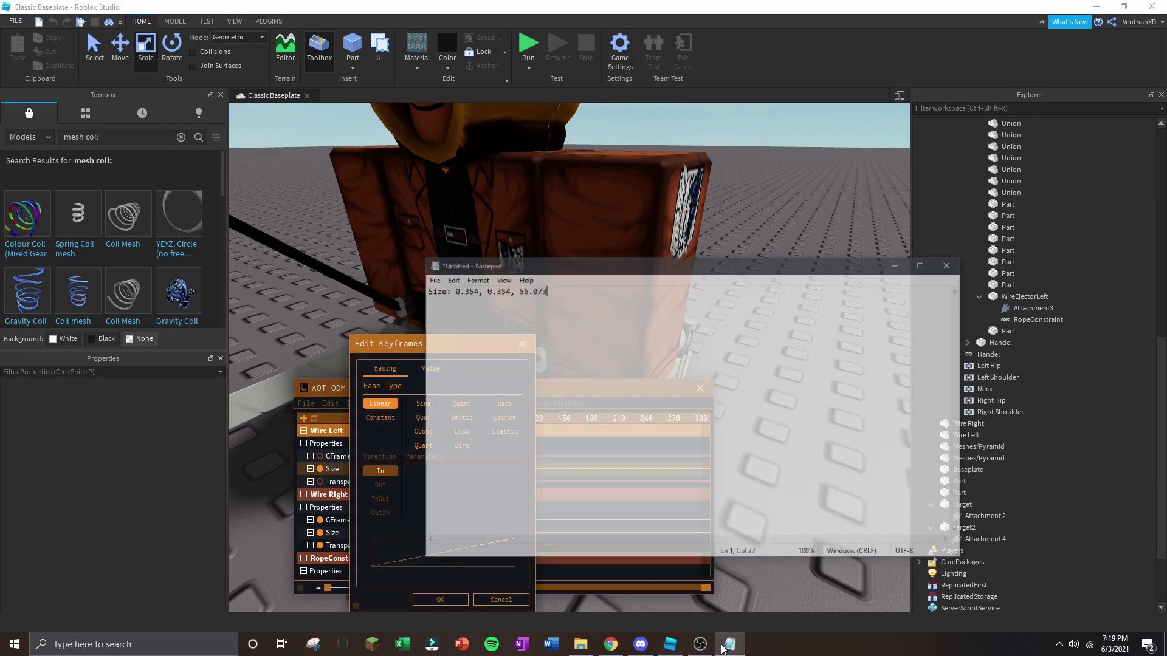
left_click_drag(538, 238, 730, 375)
left_click(1093, 373)
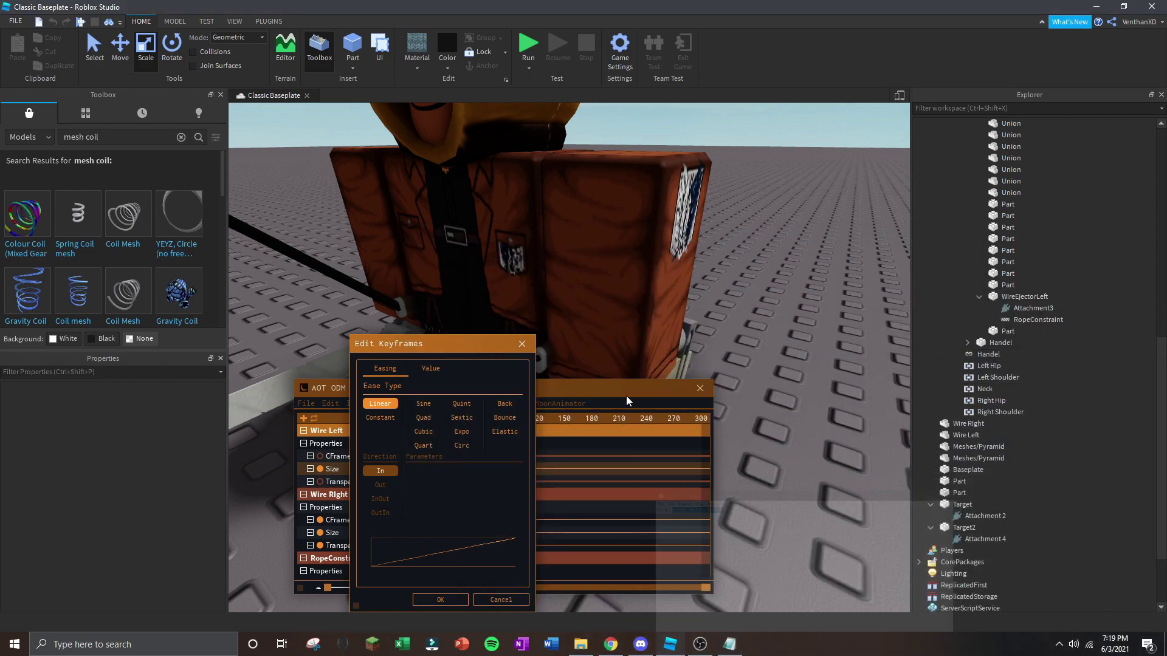
left_click(430, 368)
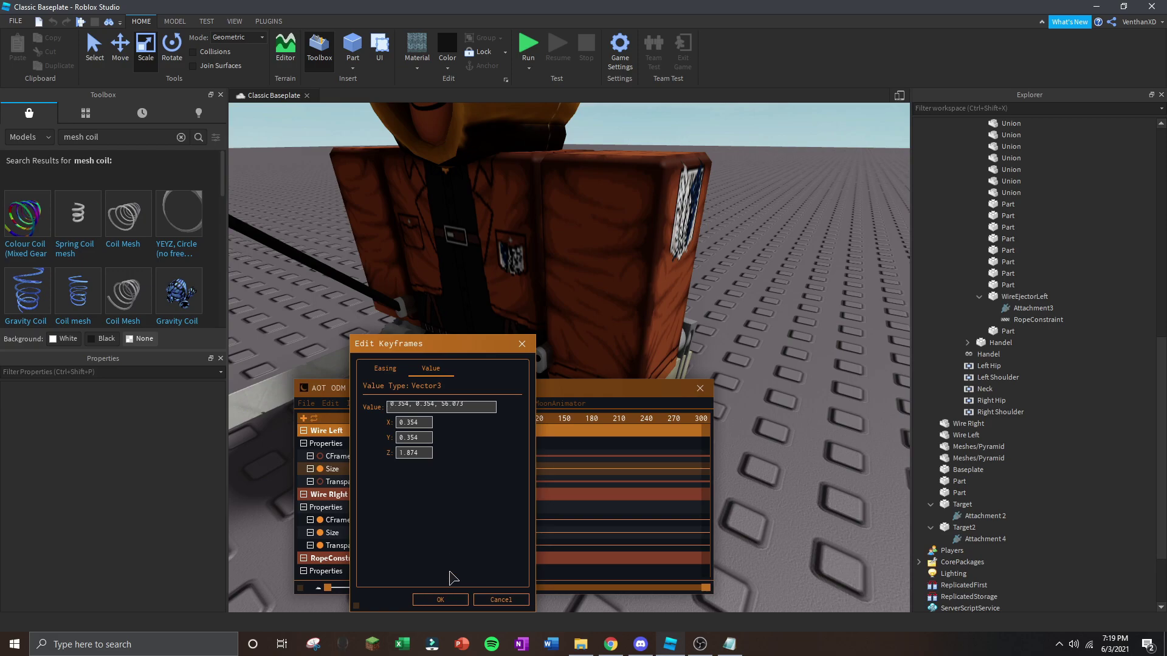
left_click(448, 600)
Add a CFrame keyframe for Wire Left at frame 0.
right_click_drag(499, 264, 500, 247)
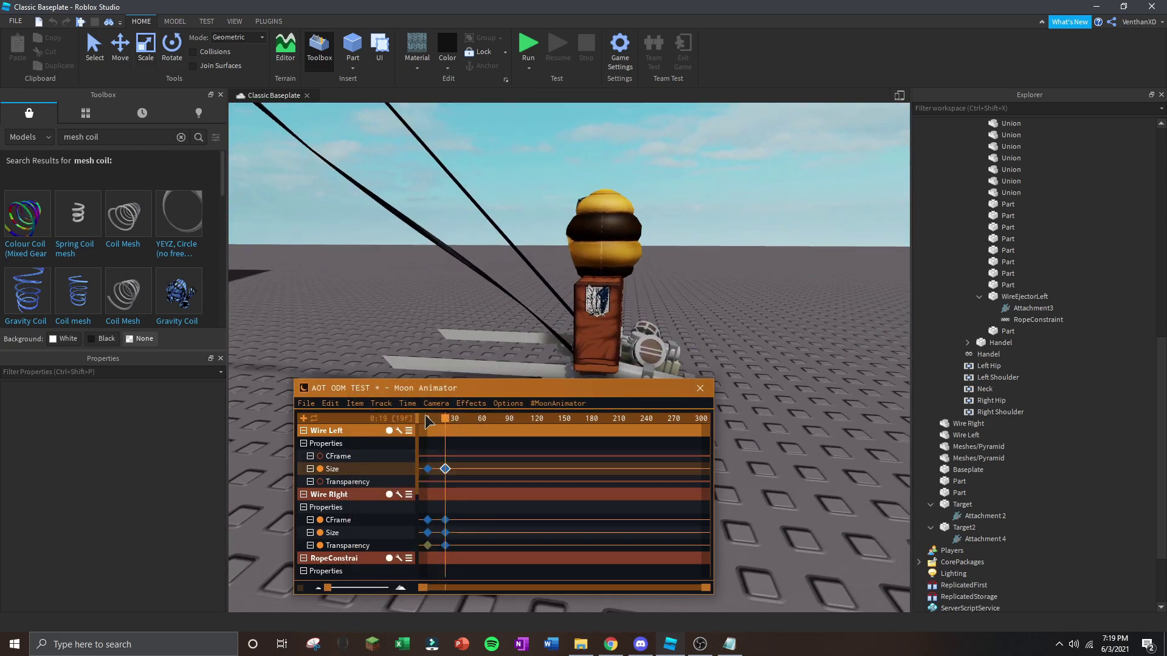
mouse_move(447, 422)
left_mouse_down()
mouse_move(426, 422)
mouse_move(446, 421)
left_mouse_up()
left_click(362, 459)
key("equal")
At frame 19, move Wire Left along its length up to the green target on the left tower.
right_click_drag(386, 231, 386, 231)
key("ctrl+2")
key("e")
left_click(505, 283)
key("a")
key("e")
left_click_drag(471, 248, 468, 245)
right_click_drag(467, 245, 467, 245)
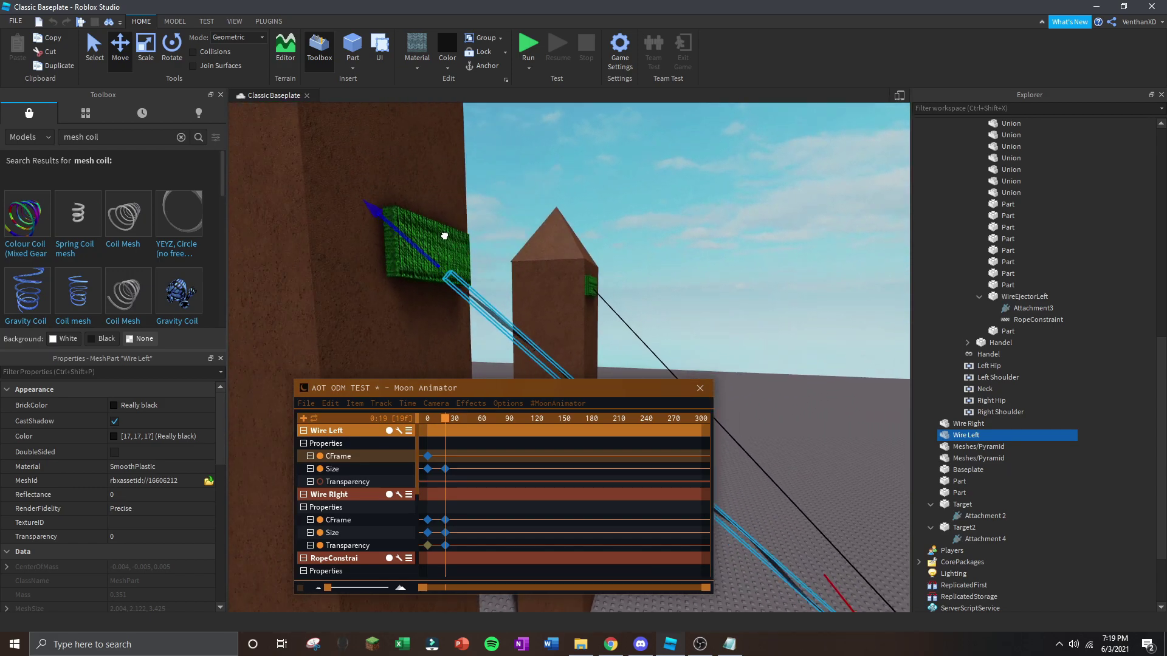
left_click_drag(419, 221, 424, 224)
Check Wire Left's end at the character, undo the last change and keyframe its CFrame at frame 19.
right_click_drag(553, 260, 552, 258)
left_click(552, 259)
key("f")
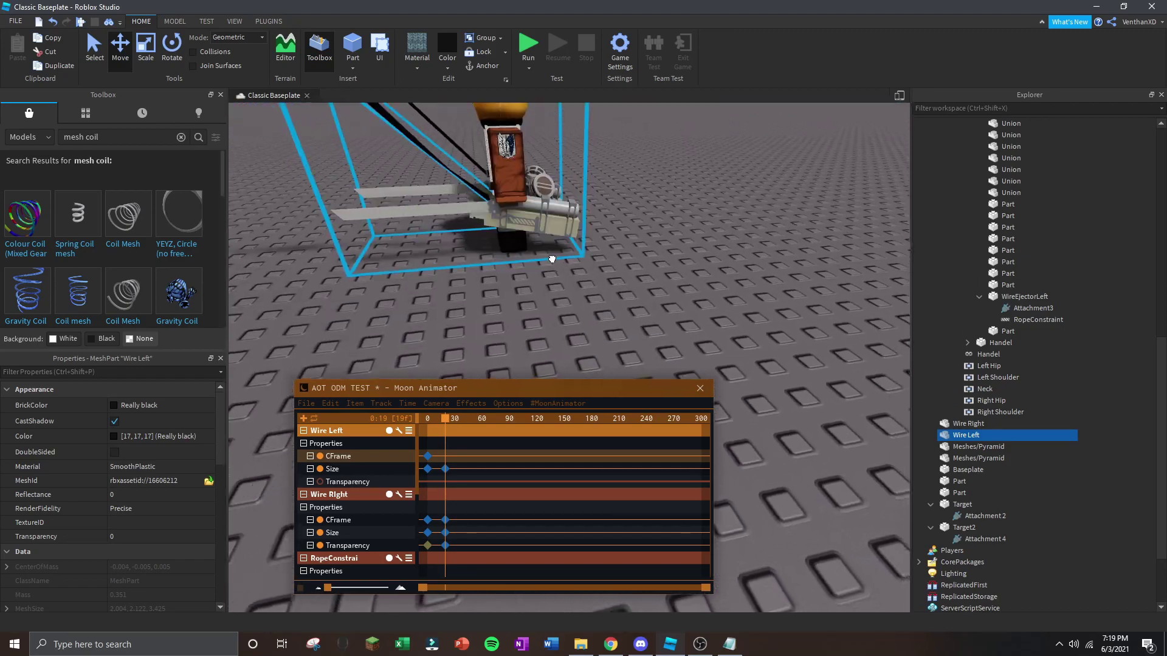
key("ctrl+z")
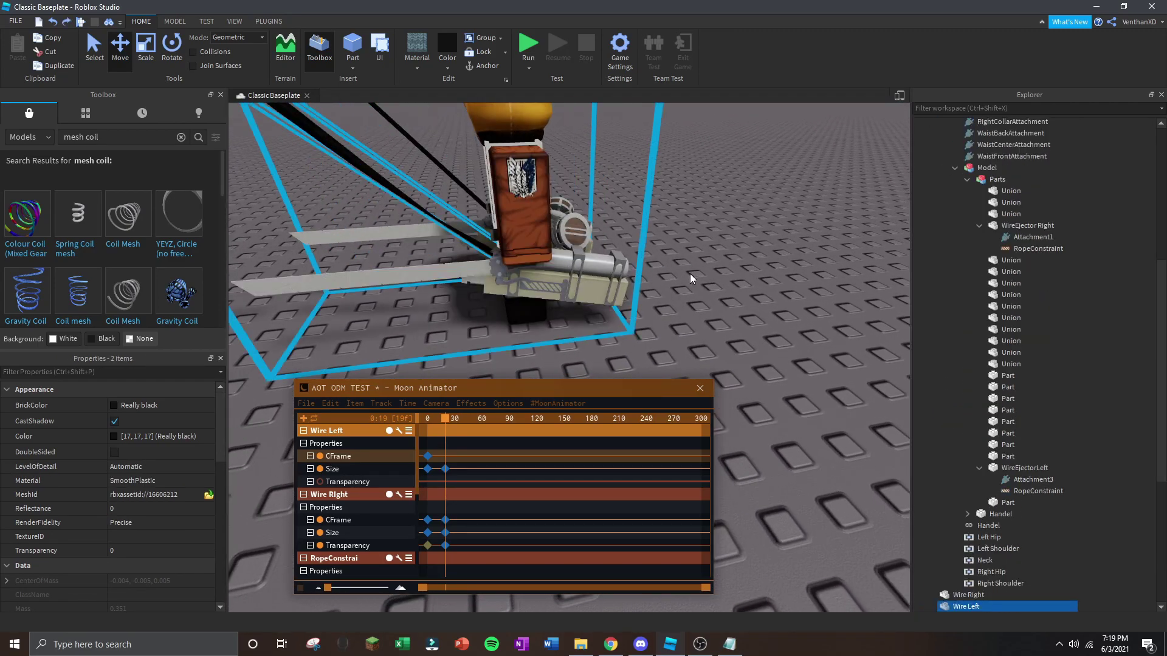
left_click(409, 451)
Play the animation to check how both wires extend to the tower targets.
right_click_drag(578, 275, 579, 275)
key("space")
key("space")
key("space")
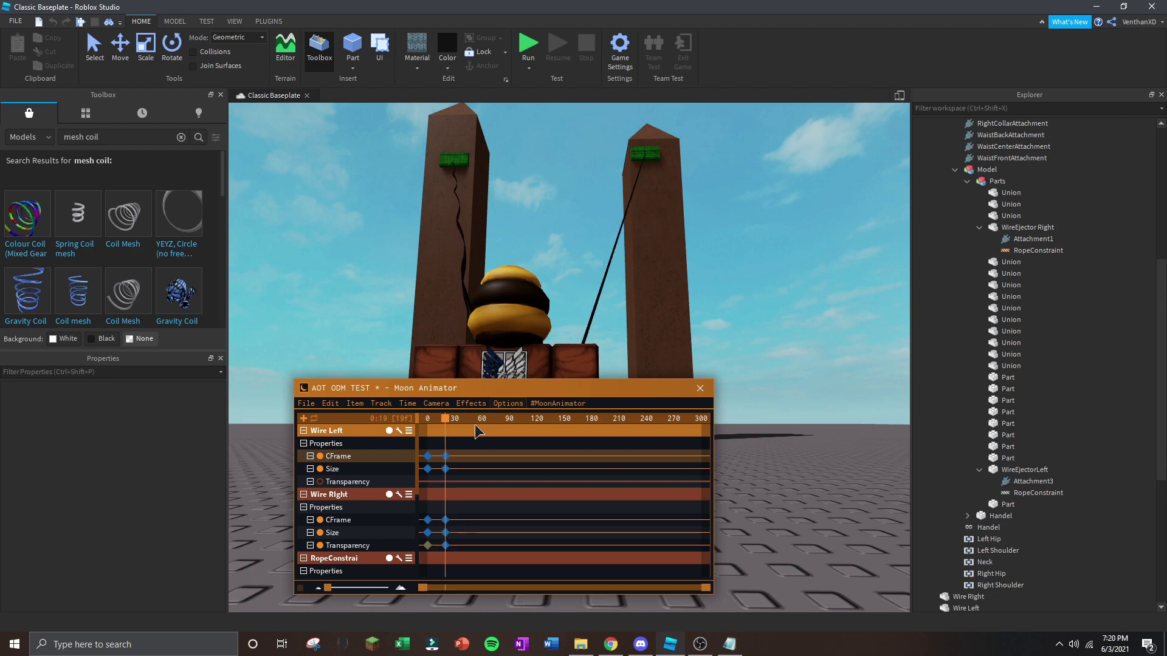
Add Transparency keyframes for Wire Left at frame 0 and frame 19.
left_click_drag(446, 420, 428, 420)
left_click(374, 483)
key("plus")
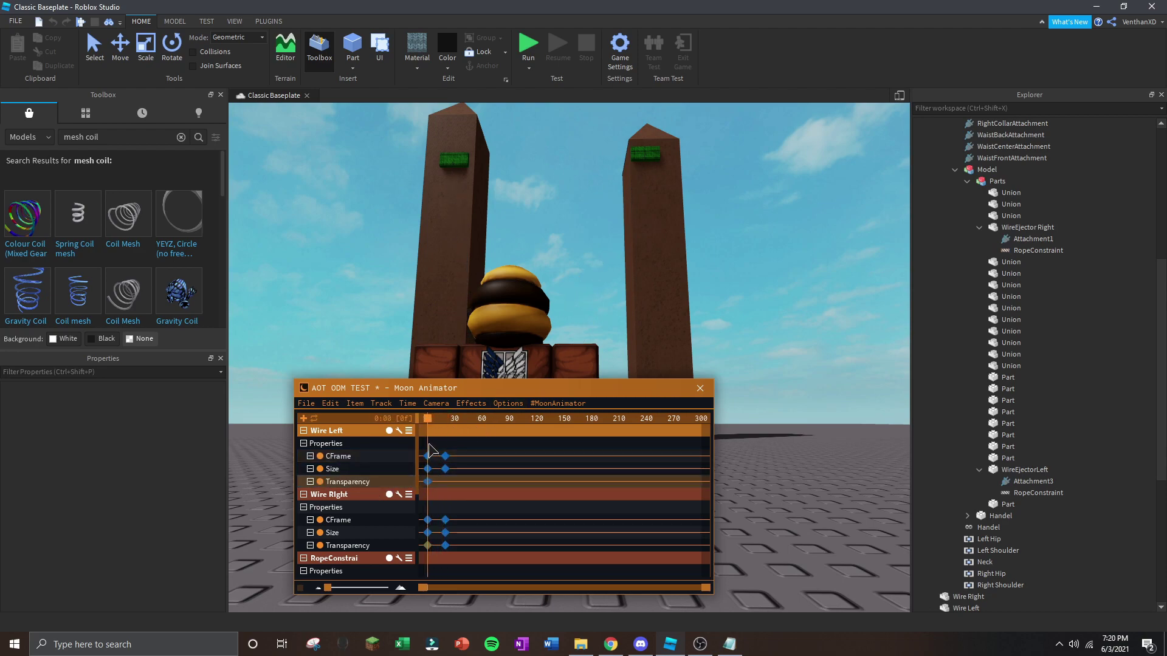
left_click(445, 422)
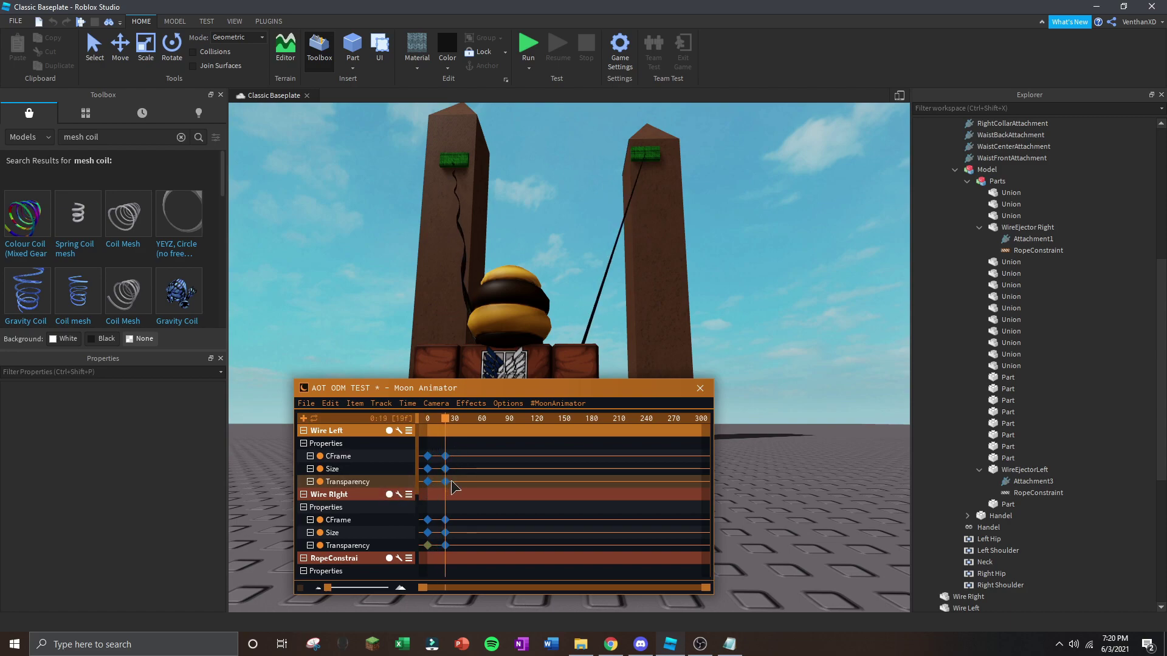
Make Wire Left invisible at its frame 19 Transparency keyframe and set the frame 0 keyframe's easing to Constant.
double_click(445, 481)
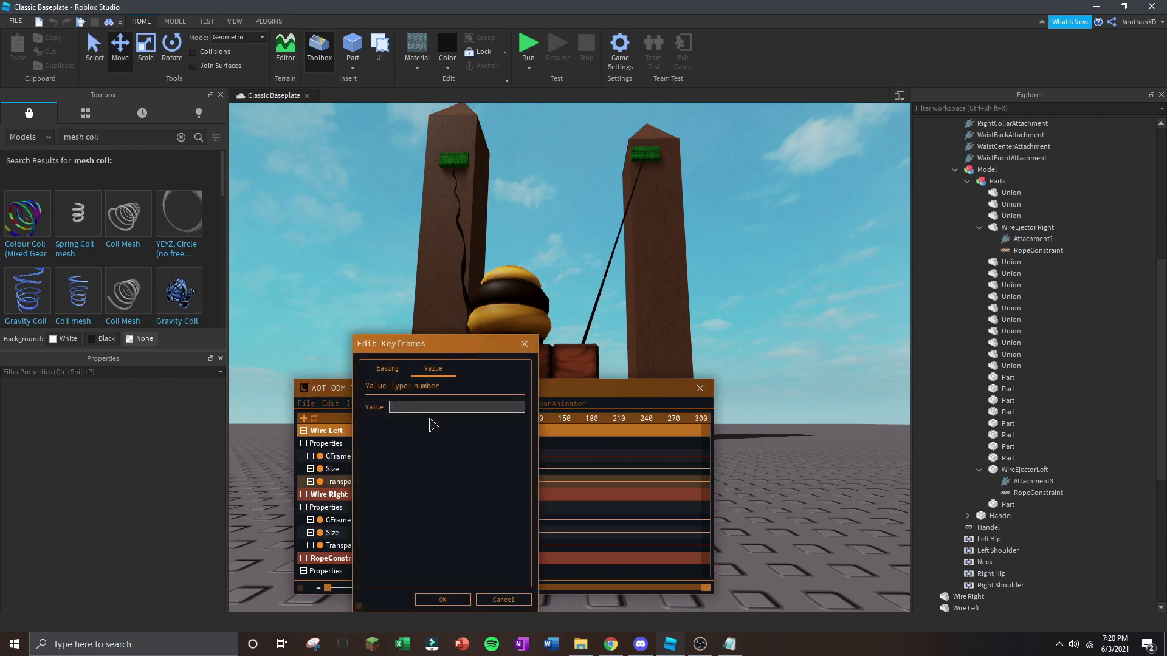
left_click(442, 600)
double_click(427, 483)
left_click(372, 368)
left_click(424, 597)
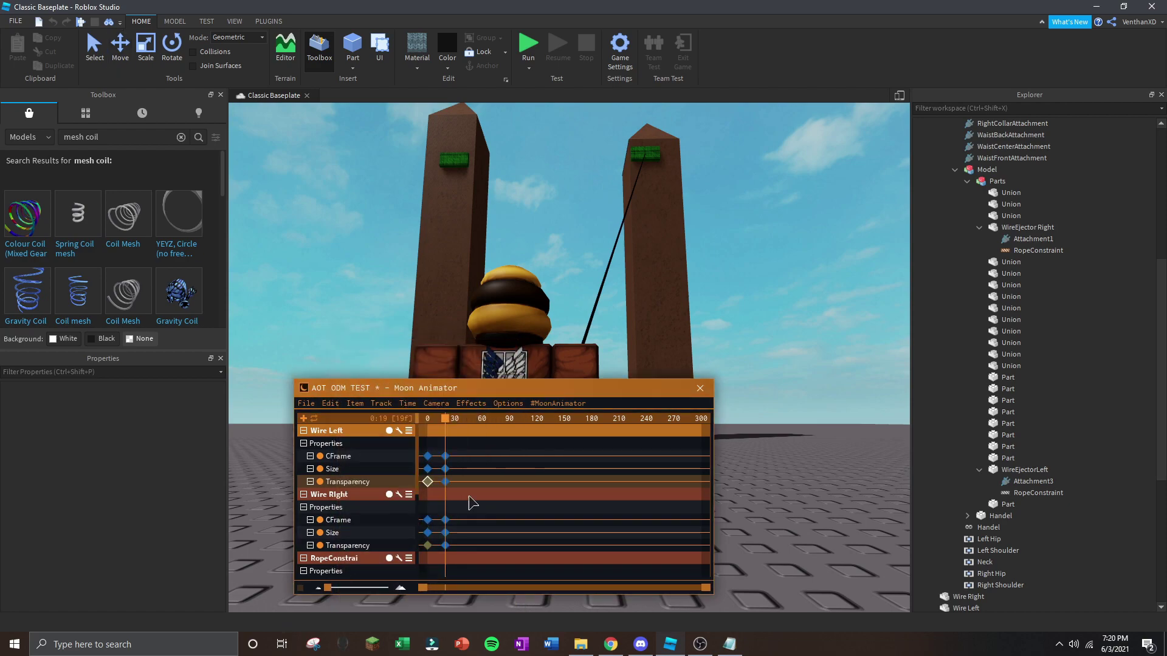
left_click(448, 508)
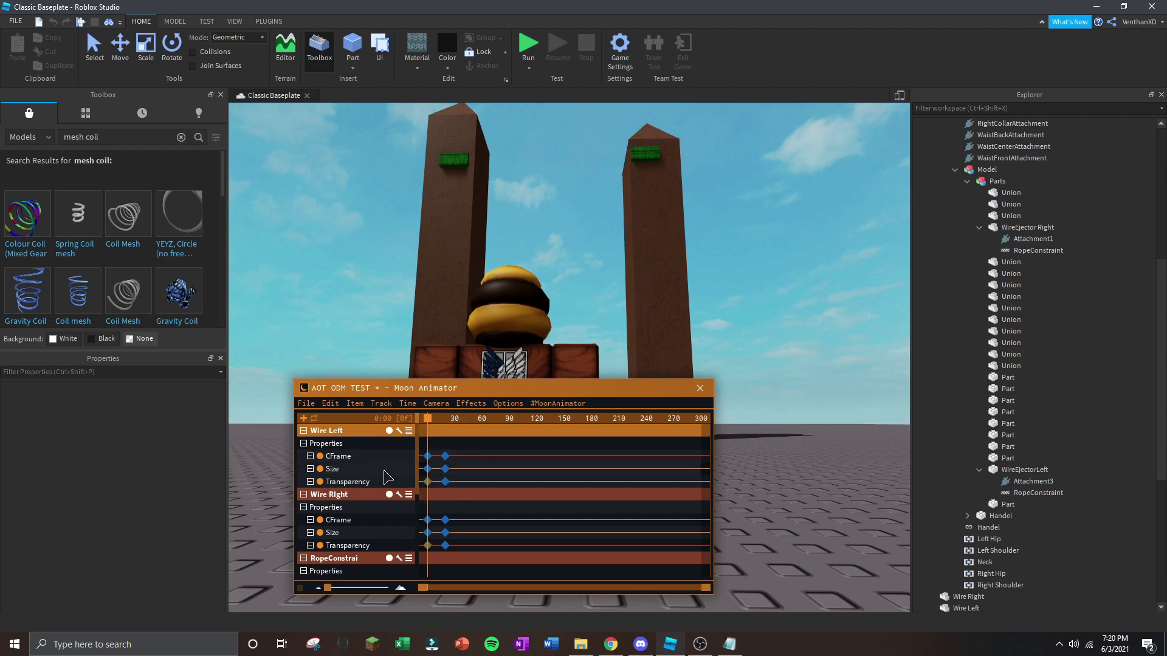
scroll(384, 471, "down", 1)
left_click_drag(450, 390, 415, 407)
scroll(390, 487, "up", 1)
scroll(381, 502, "down", 5)
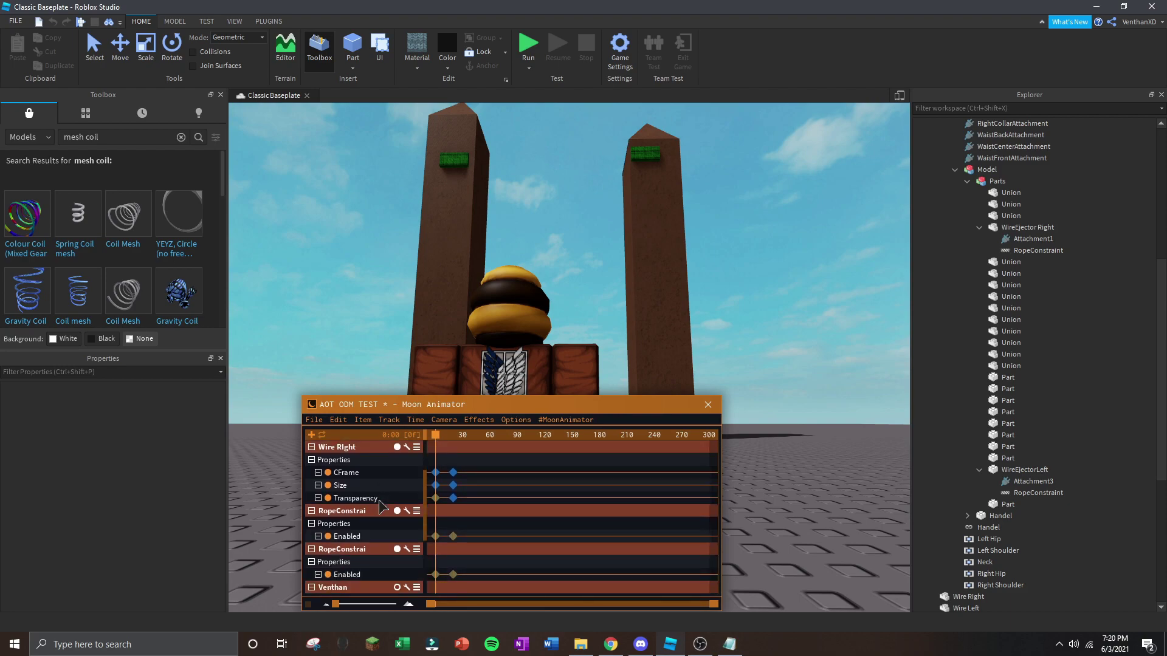
Check the value of the first RopeConstraint's Enabled keyframe at frame 19.
scroll(402, 547, "down", 2)
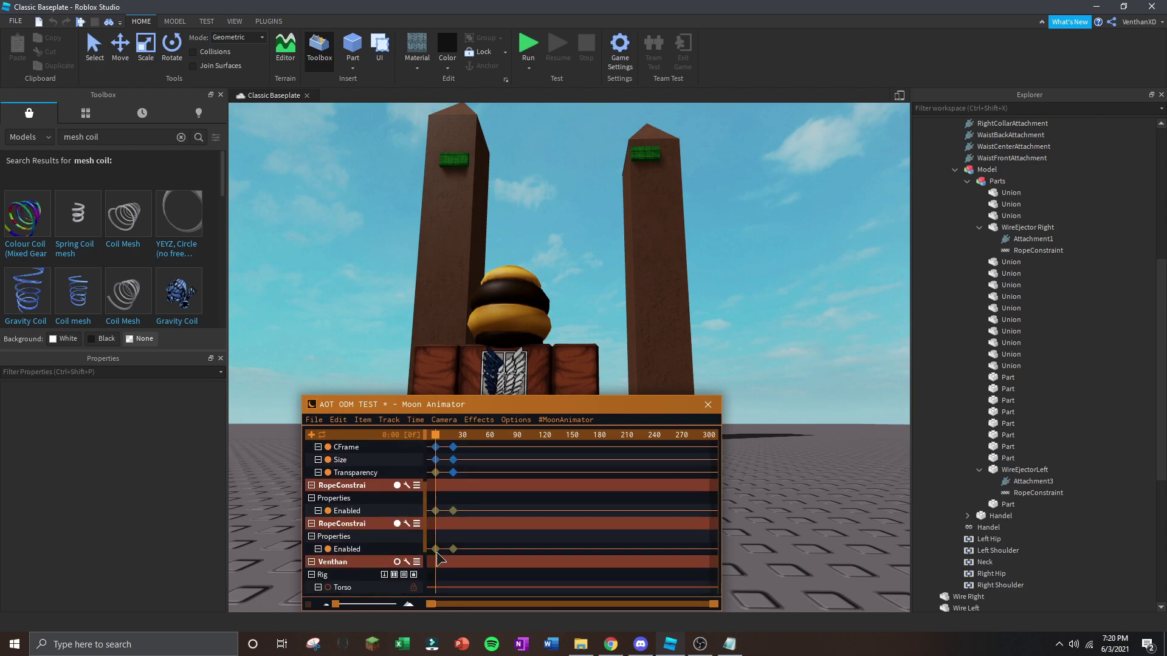
left_click(453, 510)
double_click(453, 511)
left_click(433, 369)
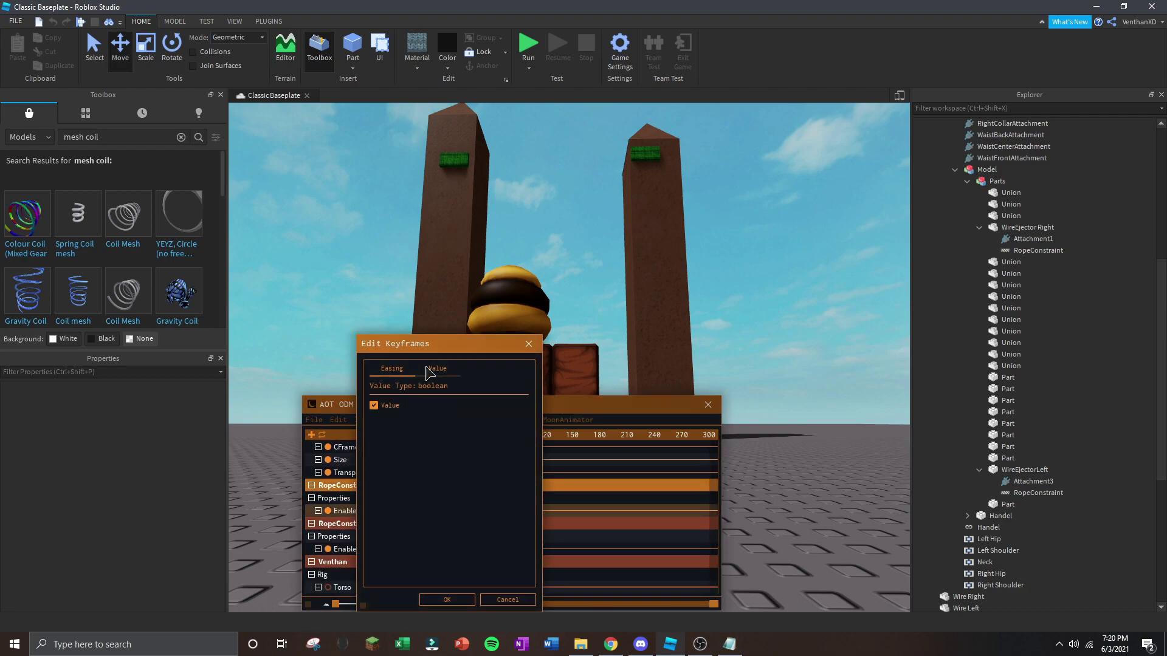
left_click(448, 599)
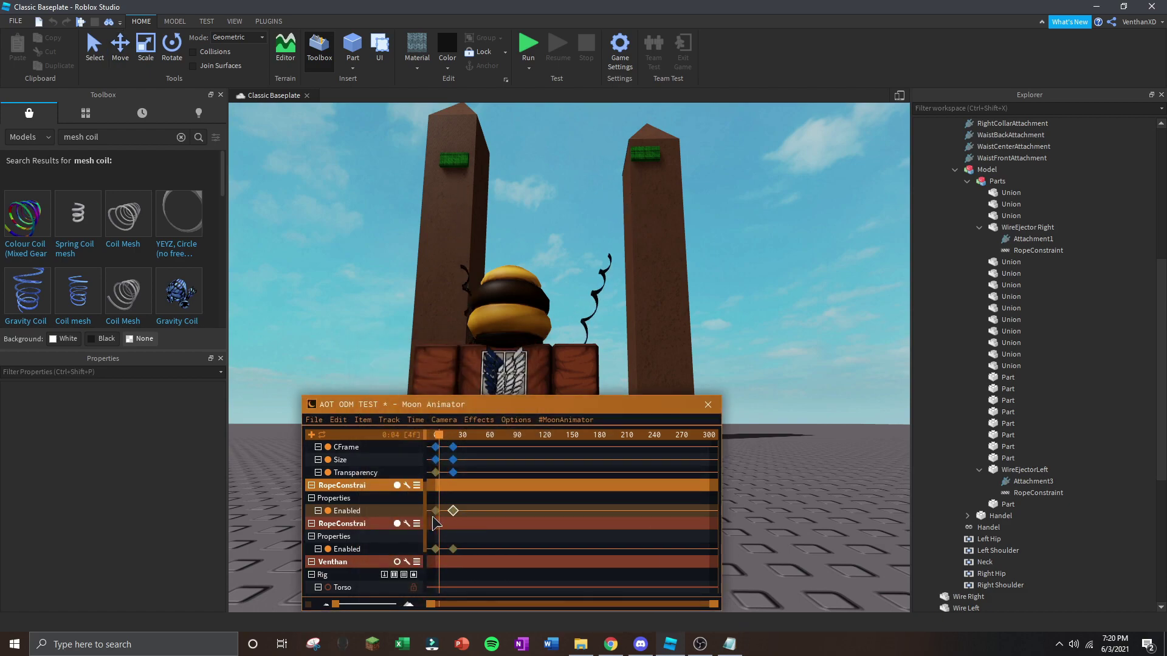
Play the animation and view from another angle how both wires shoot toward the tower targets.
right_click_drag(534, 334, 571, 364)
right_click_drag(585, 296, 585, 297)
left_click(584, 297)
left_click(585, 297)
key("space")
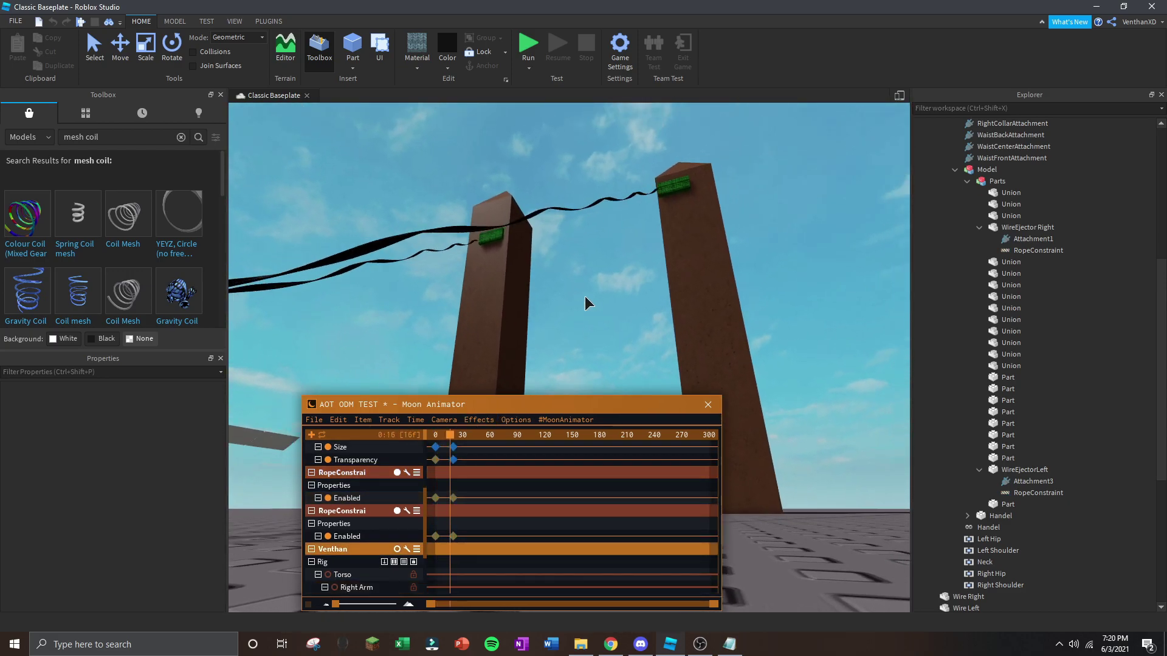
left_click(454, 436)
Delay all Wire Left keyframes and the first RopeConstraint's Enabled keyframes by about 10 frames, ending around frame 30.
scroll(410, 503, "up", 3)
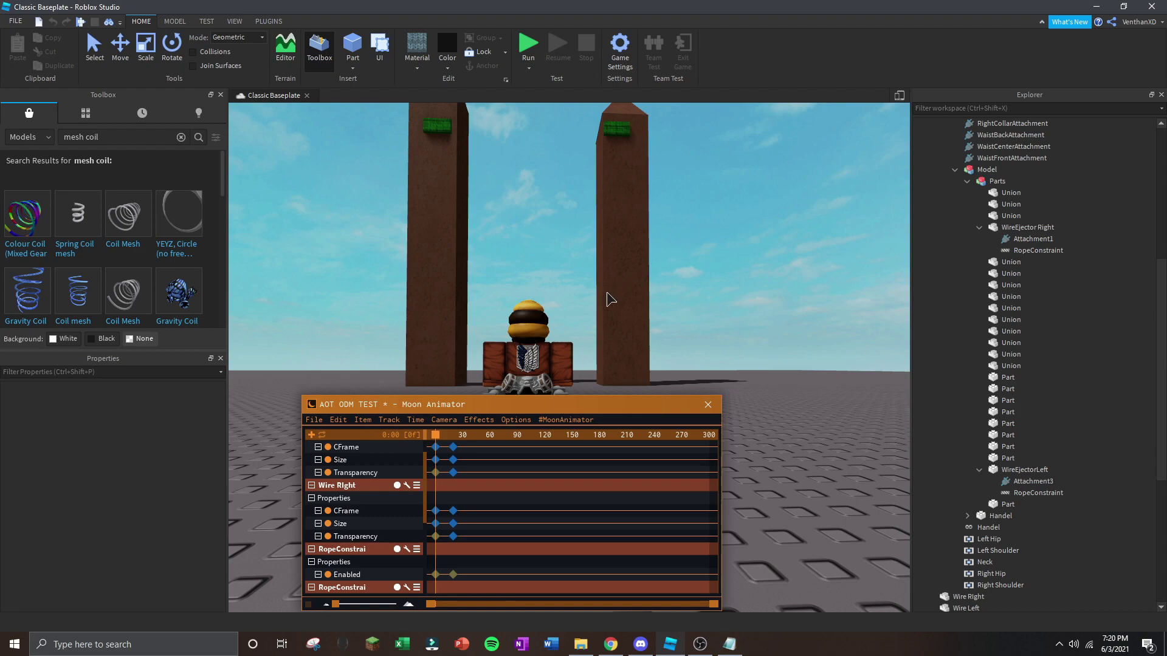
scroll(411, 486, "up", 1)
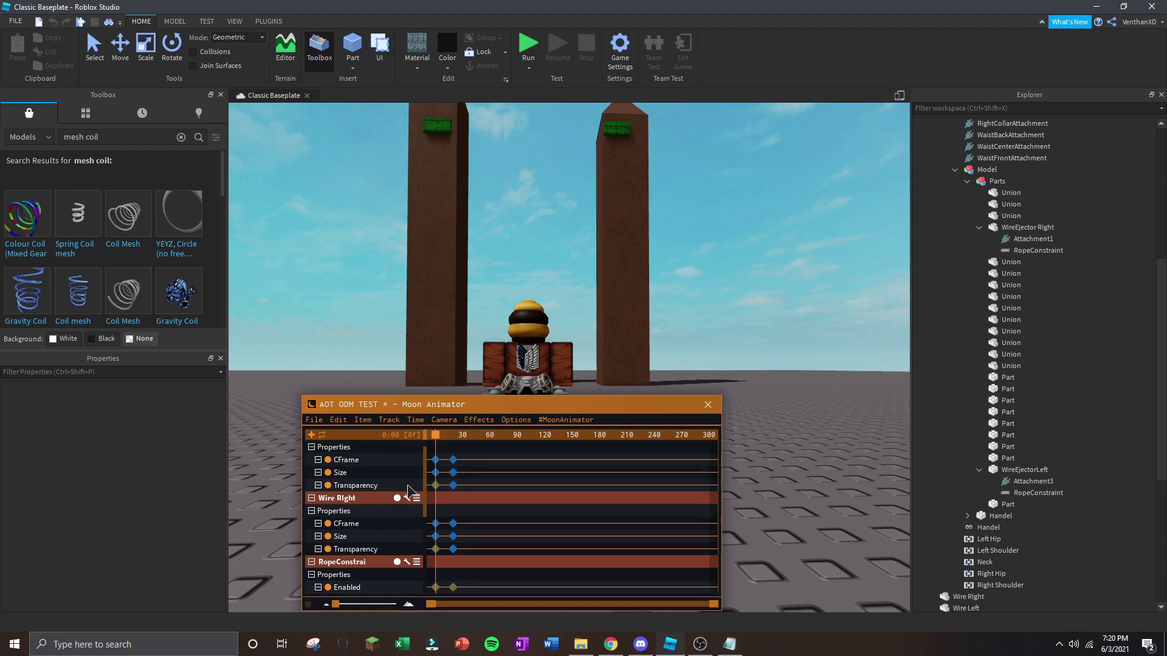
left_click_drag(424, 499, 424, 502)
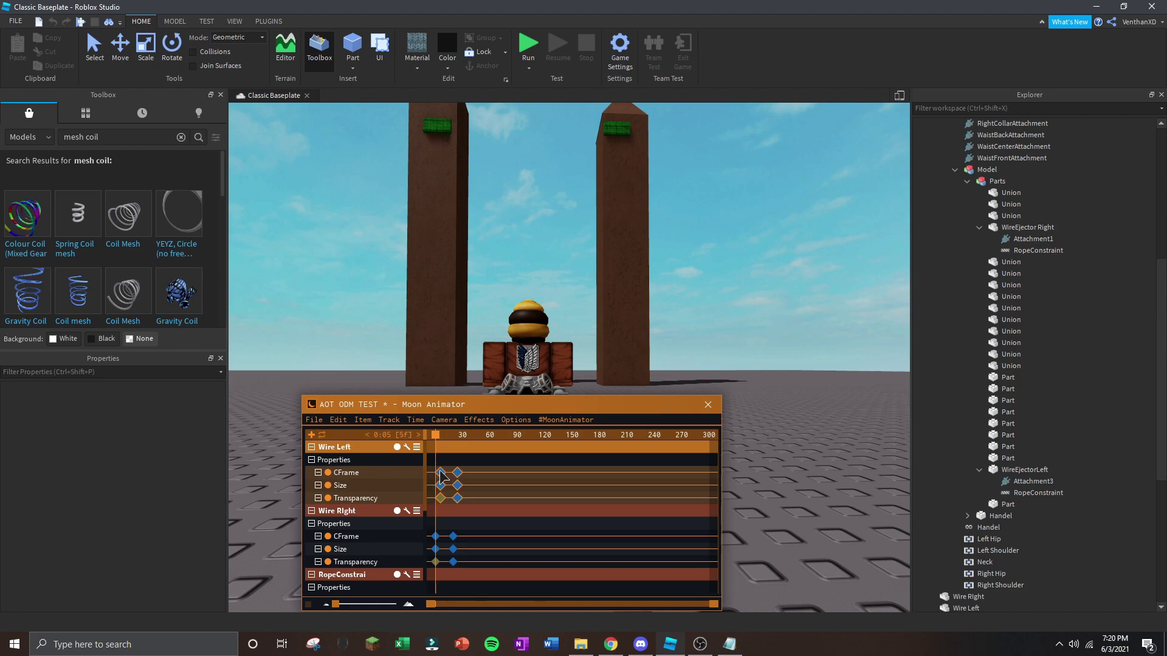
scroll(380, 512, "down", 2)
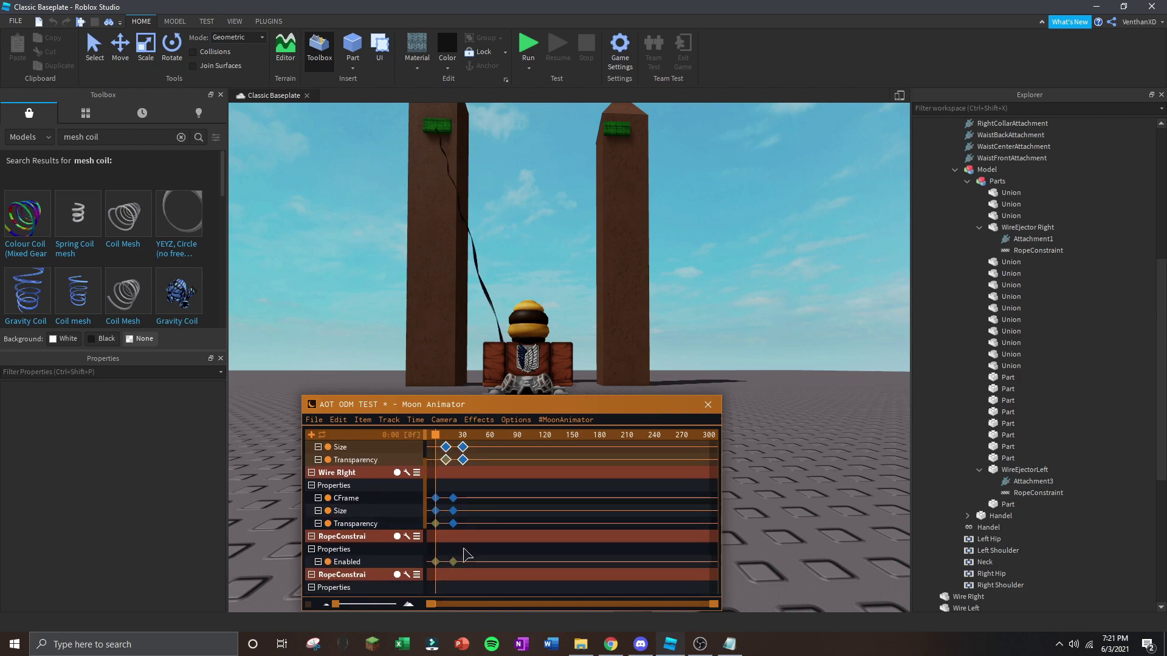
left_click_drag(468, 554, 443, 567)
left_click(517, 508)
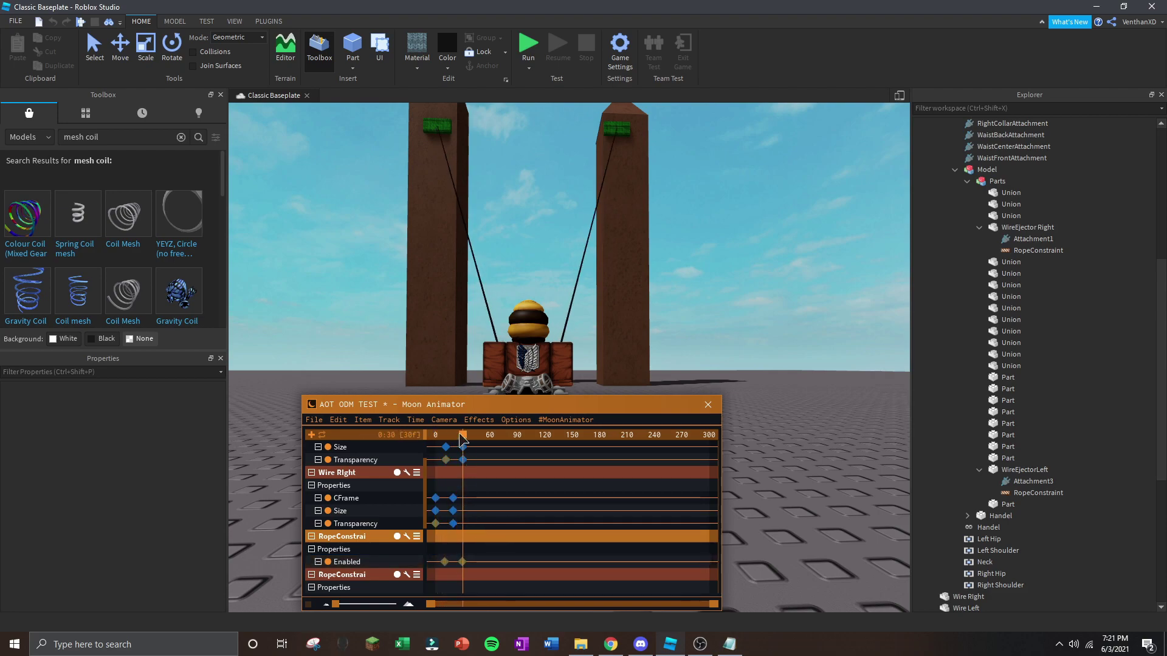
Copy the starting keyframes of Wire Left and of the first RopeConstraint's Enabled track to frame 0.
scroll(391, 526, "down", 2)
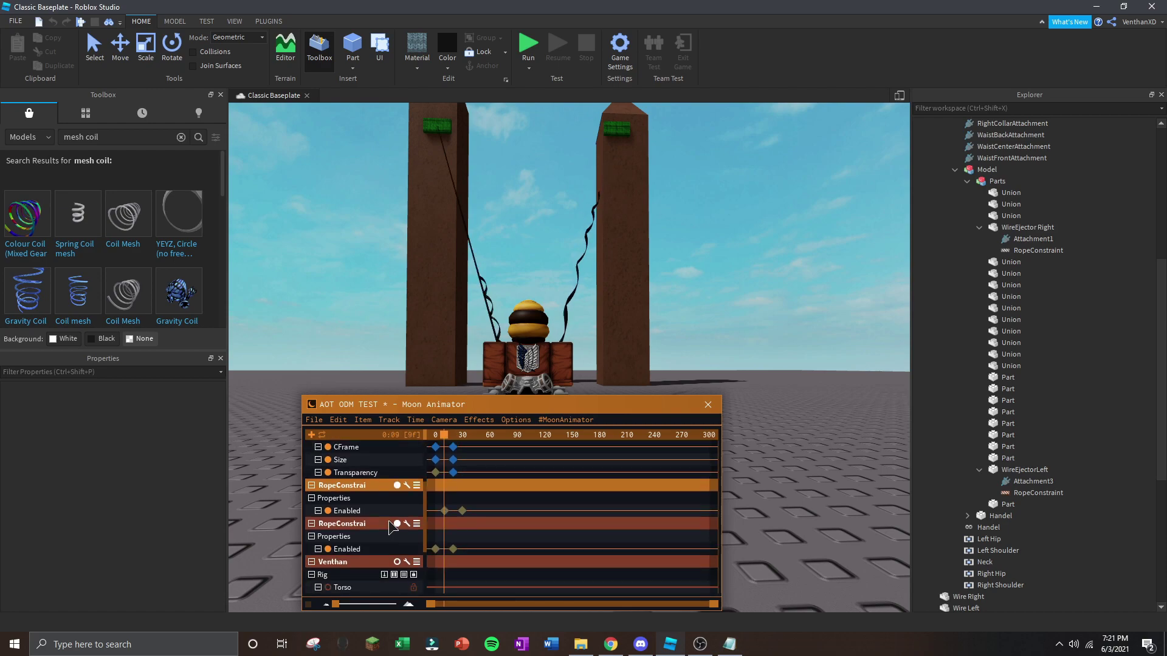
scroll(390, 526, "up", 2)
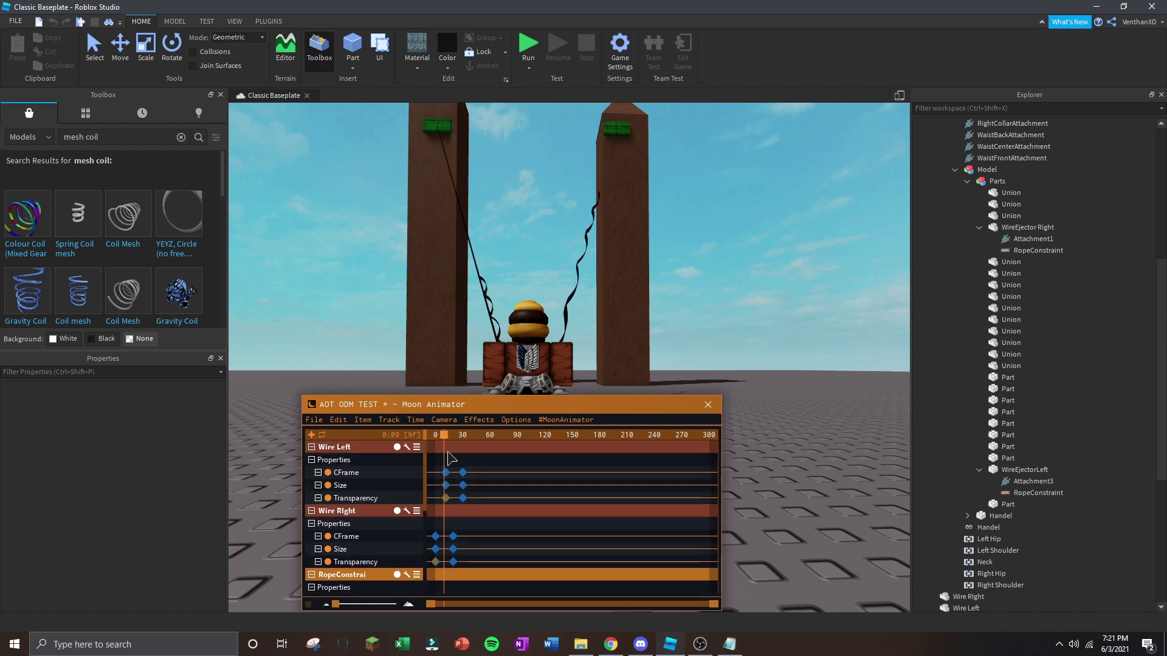
left_click_drag(437, 513, 448, 446)
left_click(518, 484)
scroll(388, 529, "down", 4)
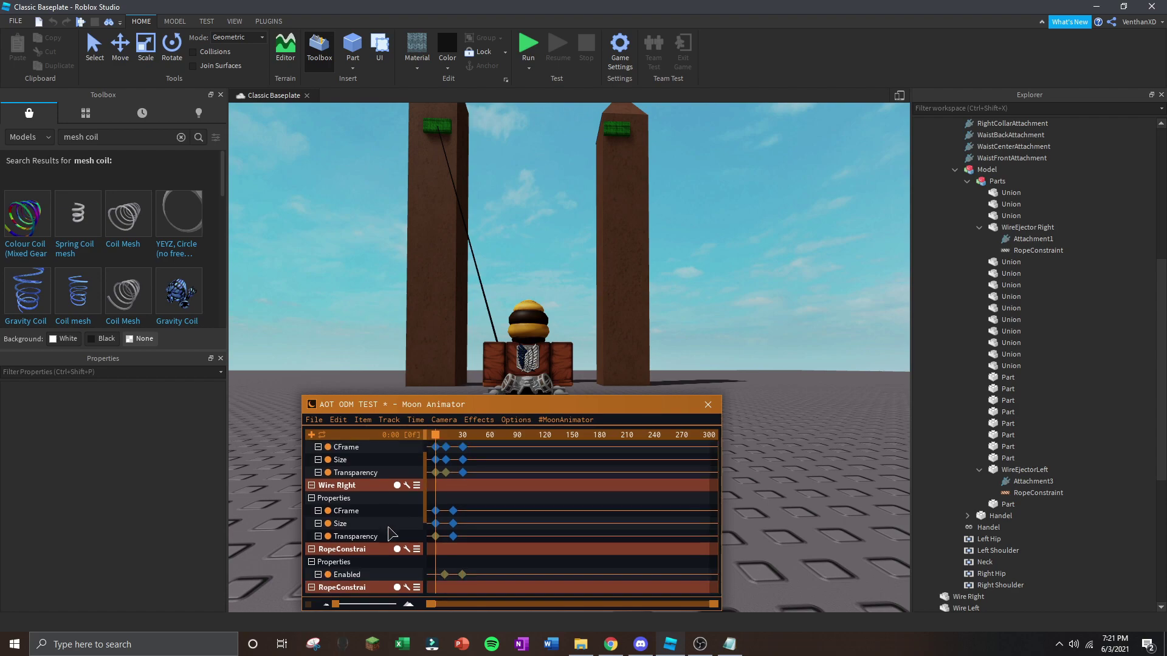
left_click(444, 549)
key("ctrl+v")
left_click(532, 473)
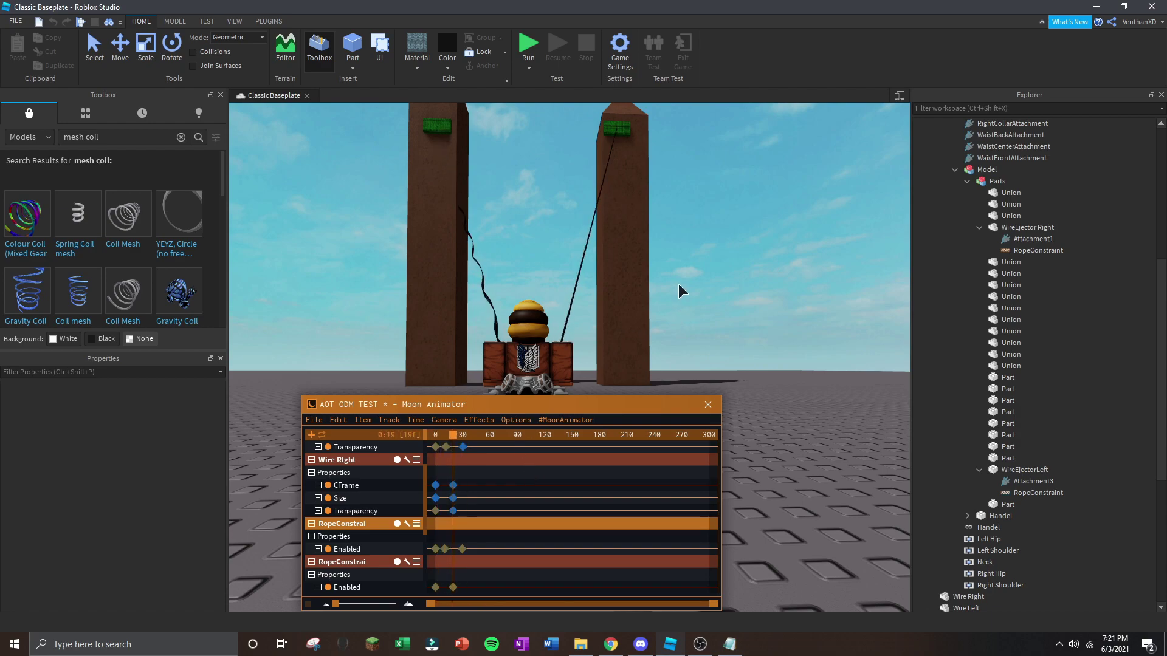
Play the animation to check the staggered timing of the two wires from behind the character.
scroll(680, 282, "up", 1)
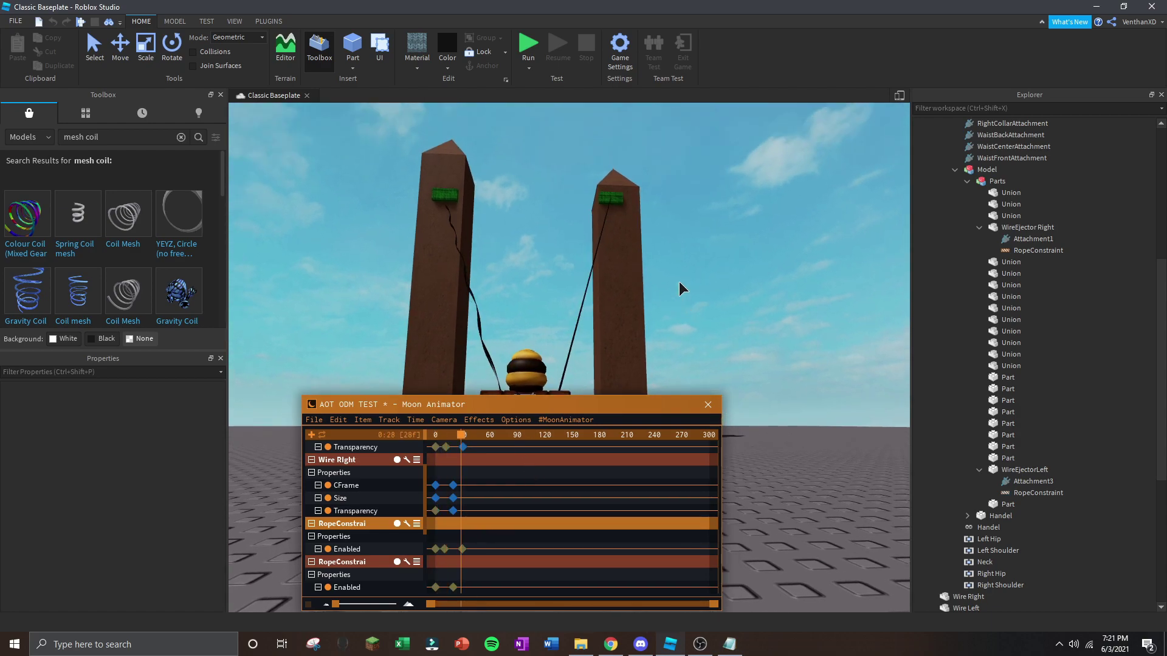
key("space")
right_click_drag(679, 282, 676, 288)
key("a")
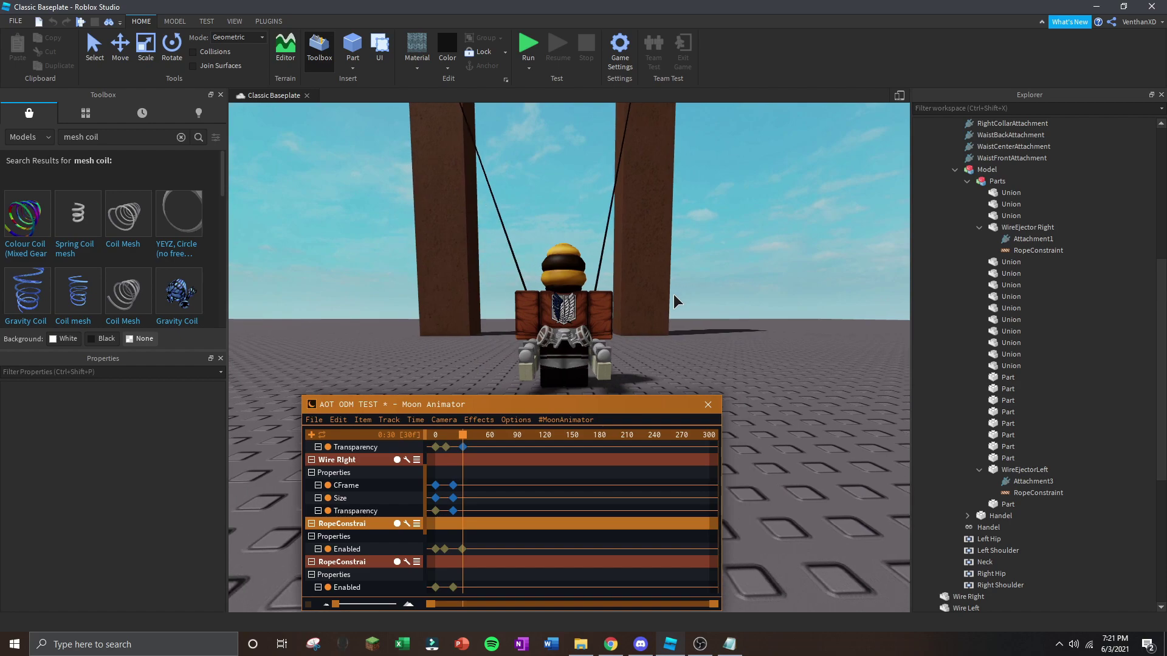
key("space")
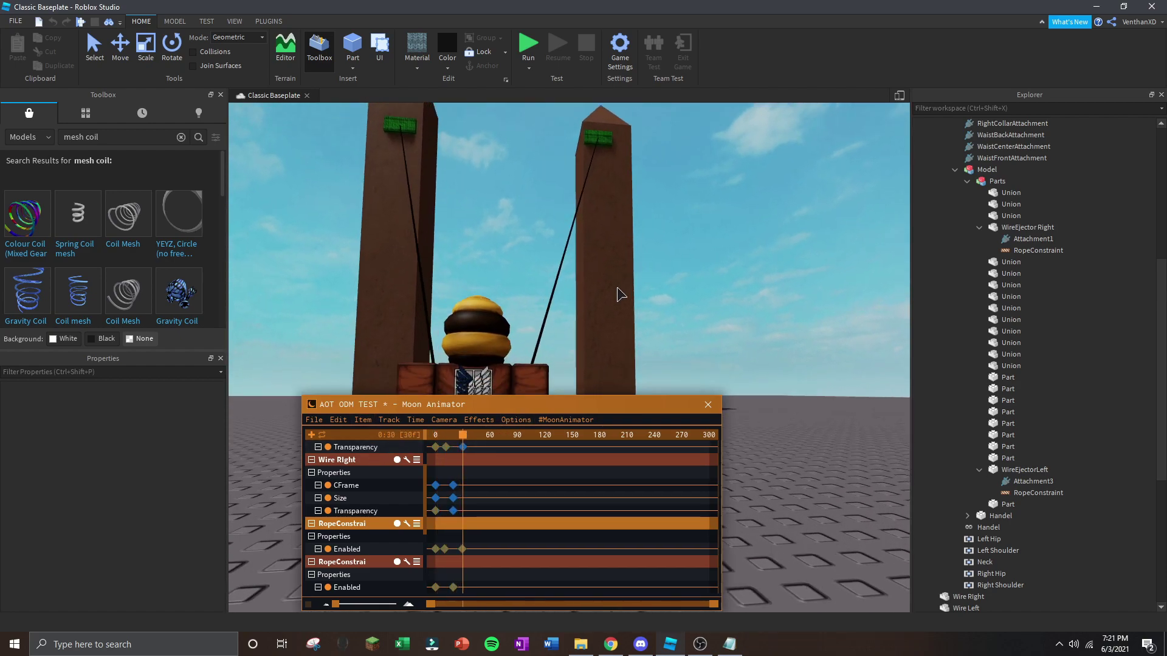
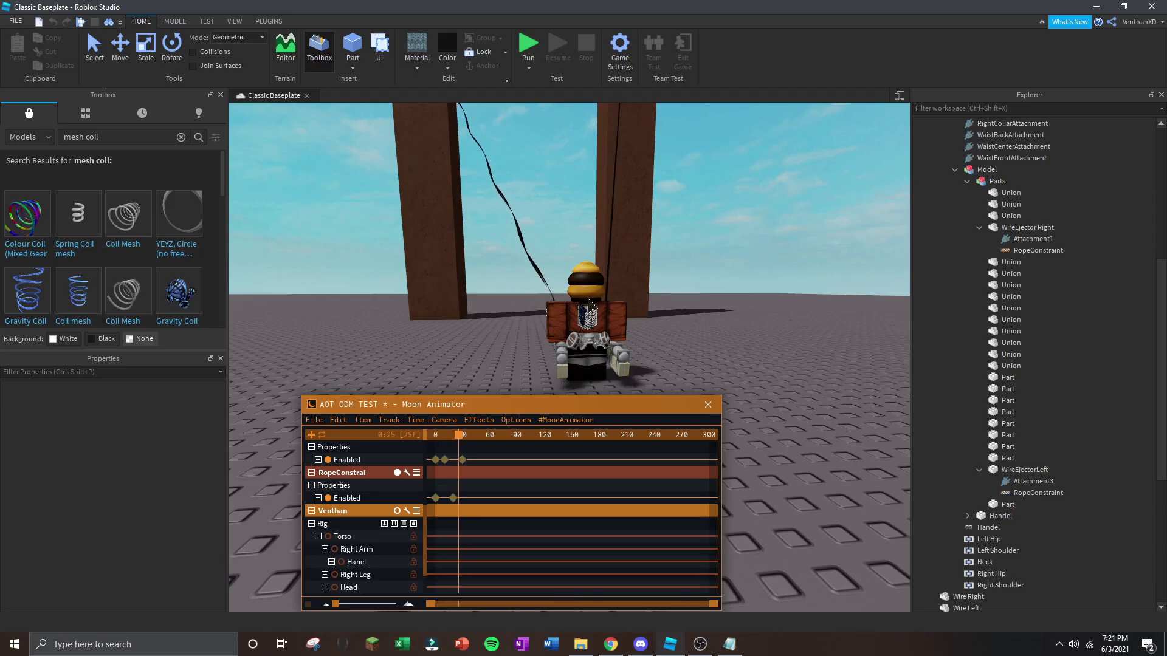
Move the Moon Animator window lower to reveal the whole character from behind.
right_click_drag(587, 307, 580, 256)
right_click_drag(584, 366, 591, 413)
left_click_drag(565, 406, 591, 463)
scroll(578, 371, "up", 5)
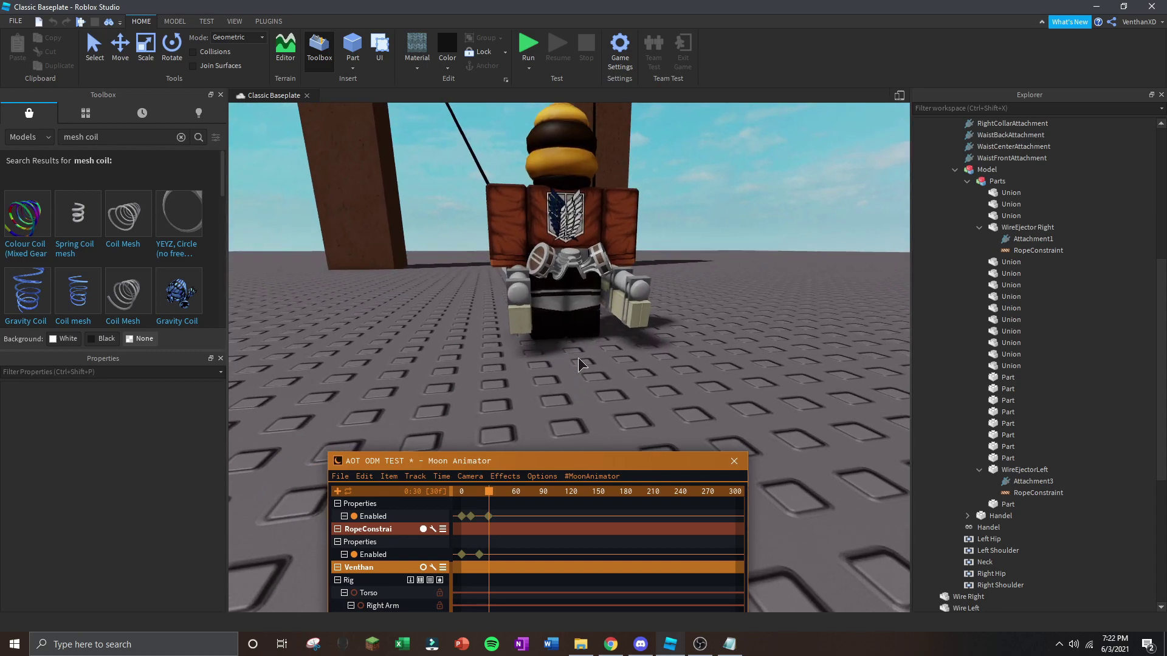
right_click_drag(578, 359, 575, 345)
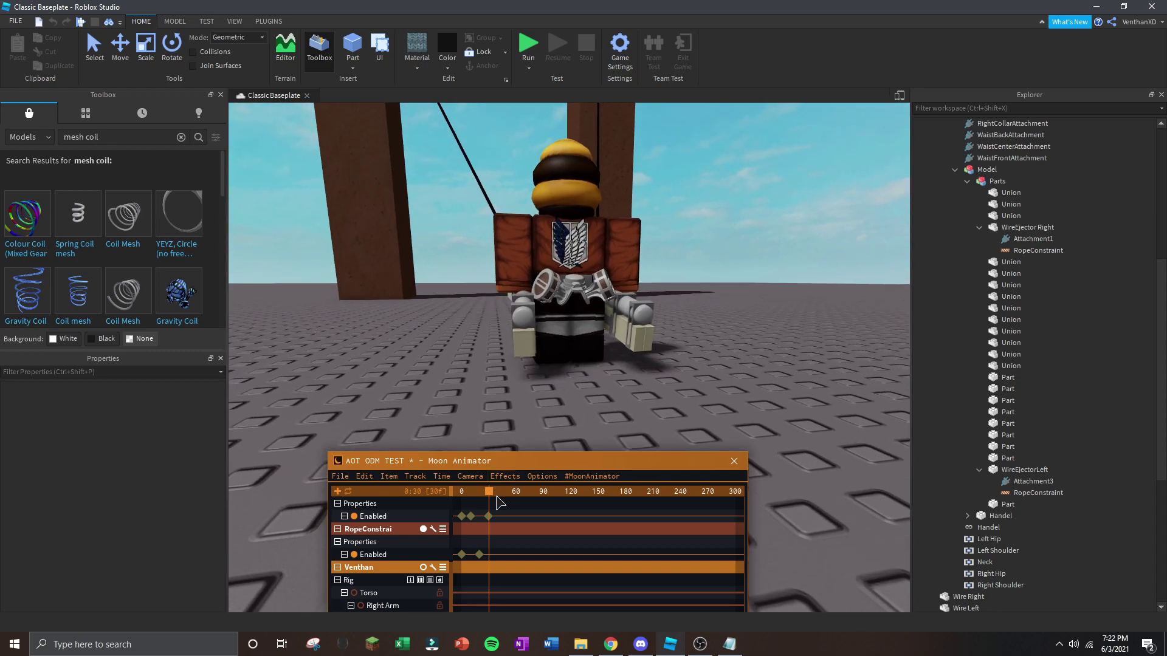
scroll(499, 414, "down", 3)
scroll(387, 556, "up", 5)
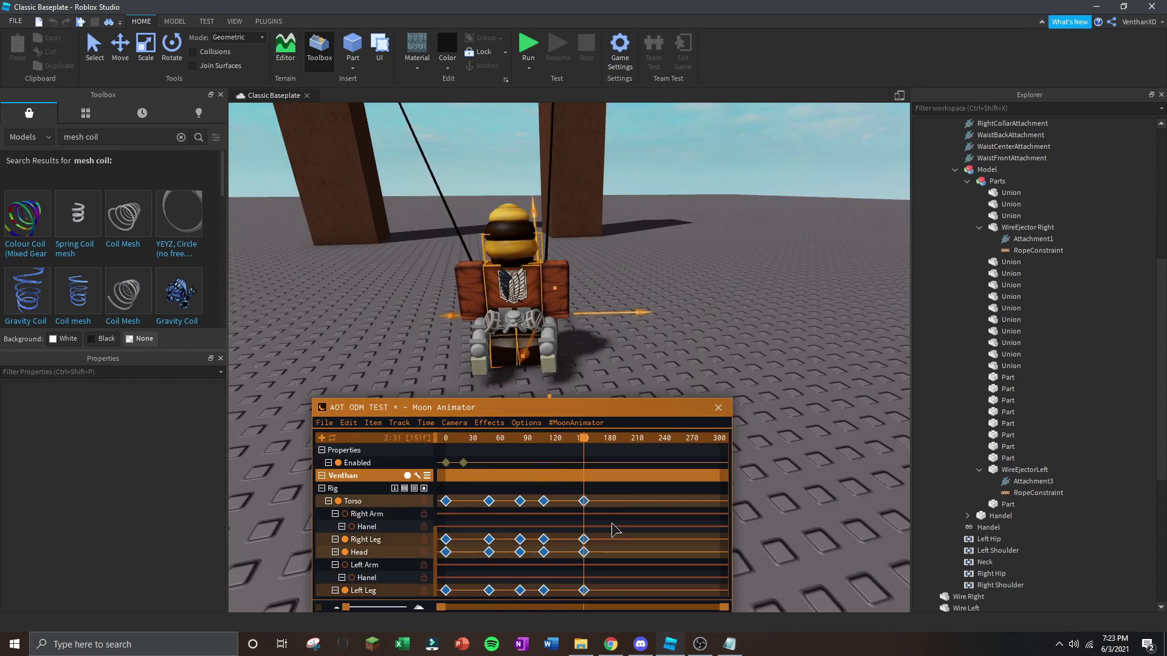
Move the character rig's keyframes earlier to about frames 21, 49, 72 and 99.
left_click_drag(489, 590, 464, 591)
left_click_drag(519, 591, 490, 591)
left_click_drag(565, 482, 536, 594)
left_click_drag(543, 539, 511, 539)
left_click_drag(584, 539, 536, 539)
scroll(536, 517, "up", 2)
Pose the right leg stepping, with keyframes at frame 129 and about frames 154 and 173.
left_click(536, 440)
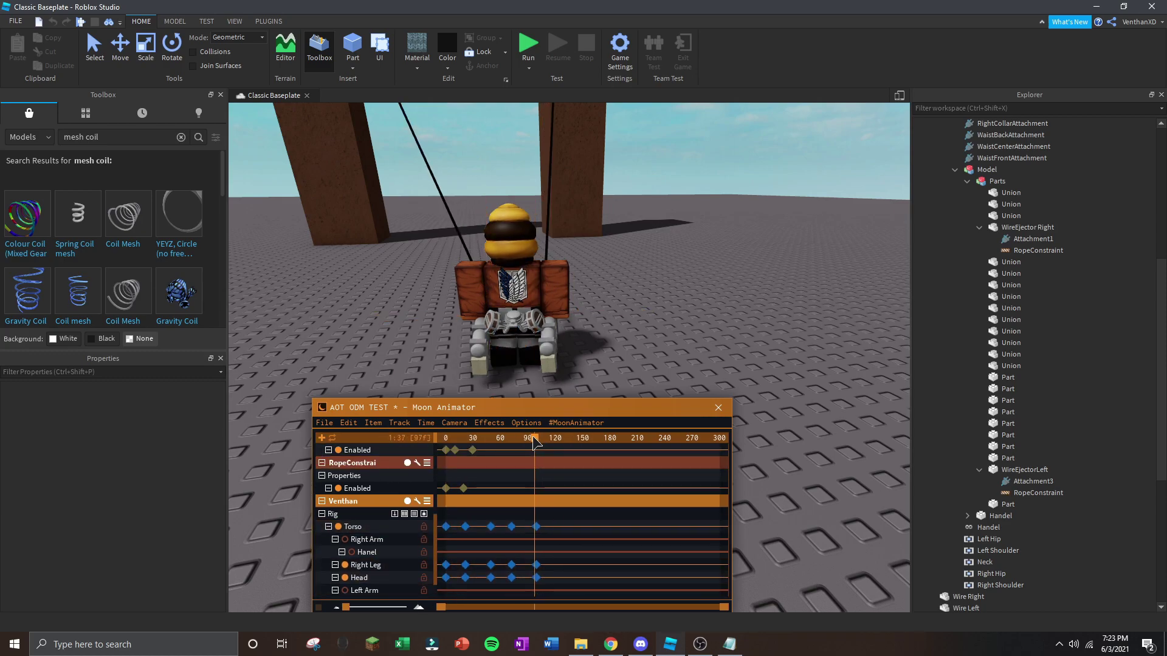
left_click_drag(554, 436, 564, 438)
mouse_move(592, 299)
right_mouse_down()
mouse_move(603, 297)
mouse_move(592, 301)
right_mouse_up()
left_click(558, 352)
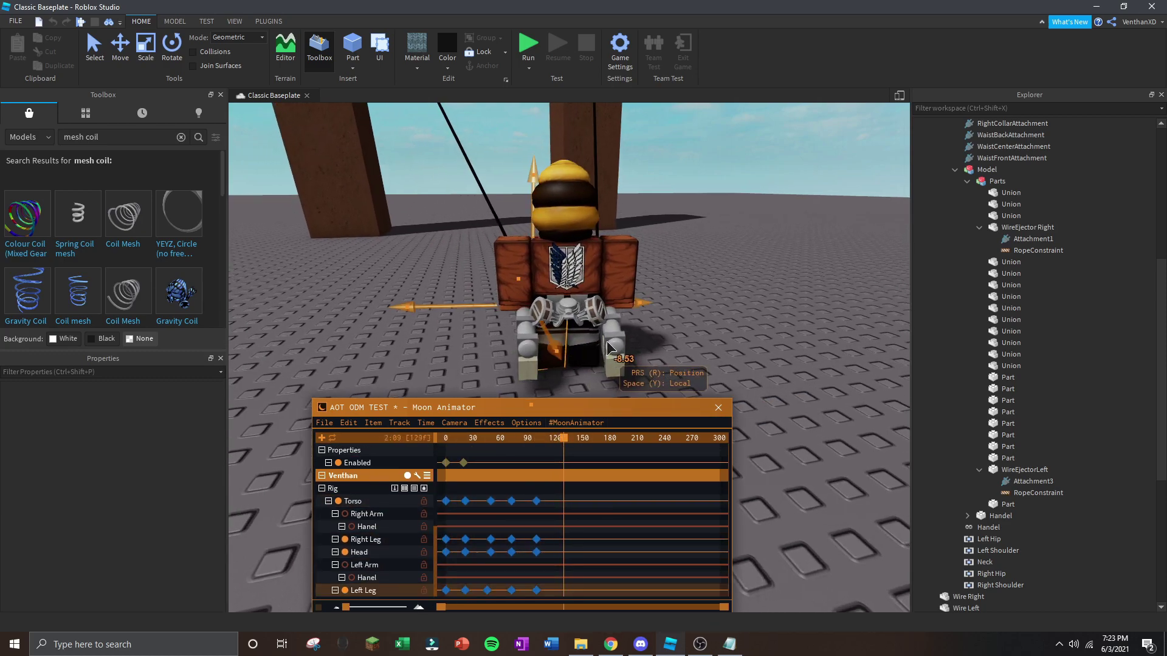
right_click_drag(606, 341, 599, 344)
left_click(561, 361)
key("r")
left_click_drag(586, 346, 565, 337)
left_click(594, 362)
left_click(561, 362)
left_click_drag(567, 208, 568, 199)
left_click_drag(564, 438, 585, 437)
left_click_drag(585, 437, 603, 437)
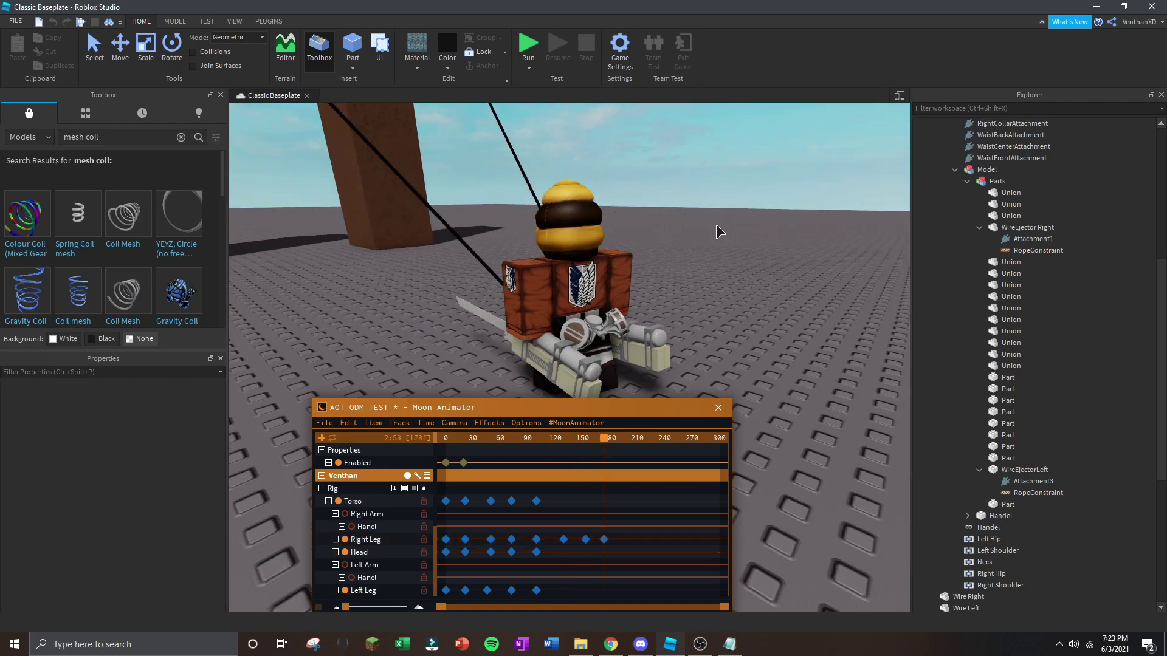
Pose the character's torso, head and both arms at frame 173.
right_click_drag(668, 304, 607, 304)
left_click(560, 343)
left_click_drag(668, 290, 678, 295)
left_click(626, 295)
right_click_drag(678, 294, 550, 380)
Move the new torso, head and arm keyframes earlier to about frame 134 and play the animation.
left_click_drag(603, 501, 568, 501)
left_click_drag(603, 438, 568, 438)
key("space")
right_click_drag(619, 342, 607, 328)
scroll(618, 341, "down", 6)
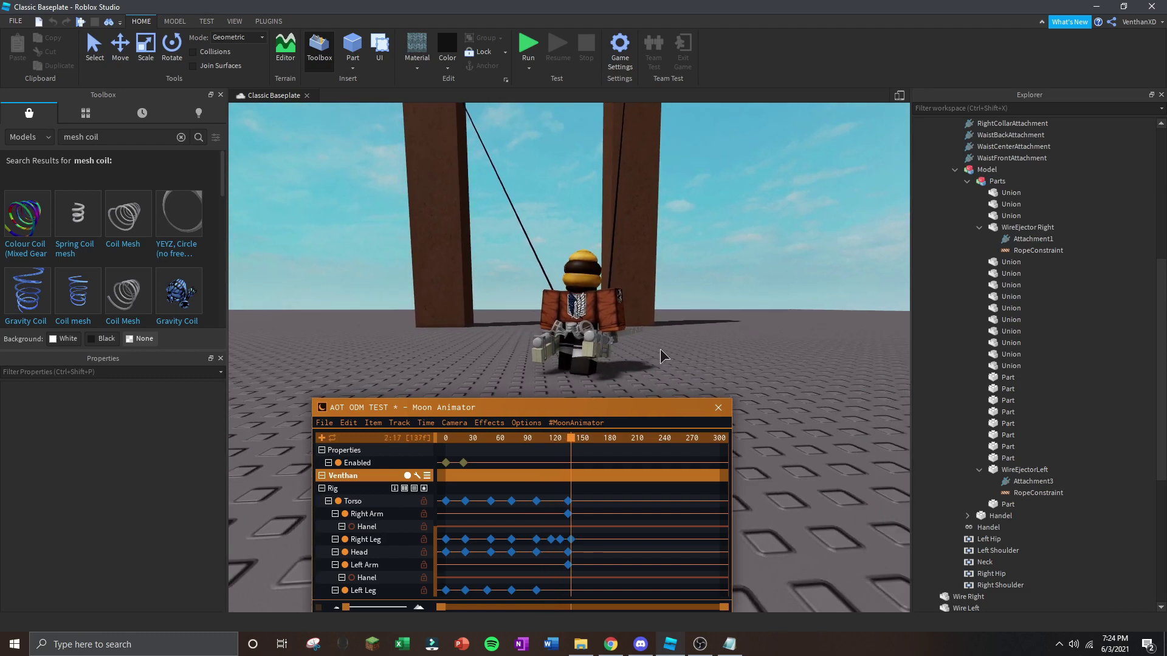
At frame 160, rotate the torso and raise the character up between the two towers.
right_click_drag(627, 384, 626, 364)
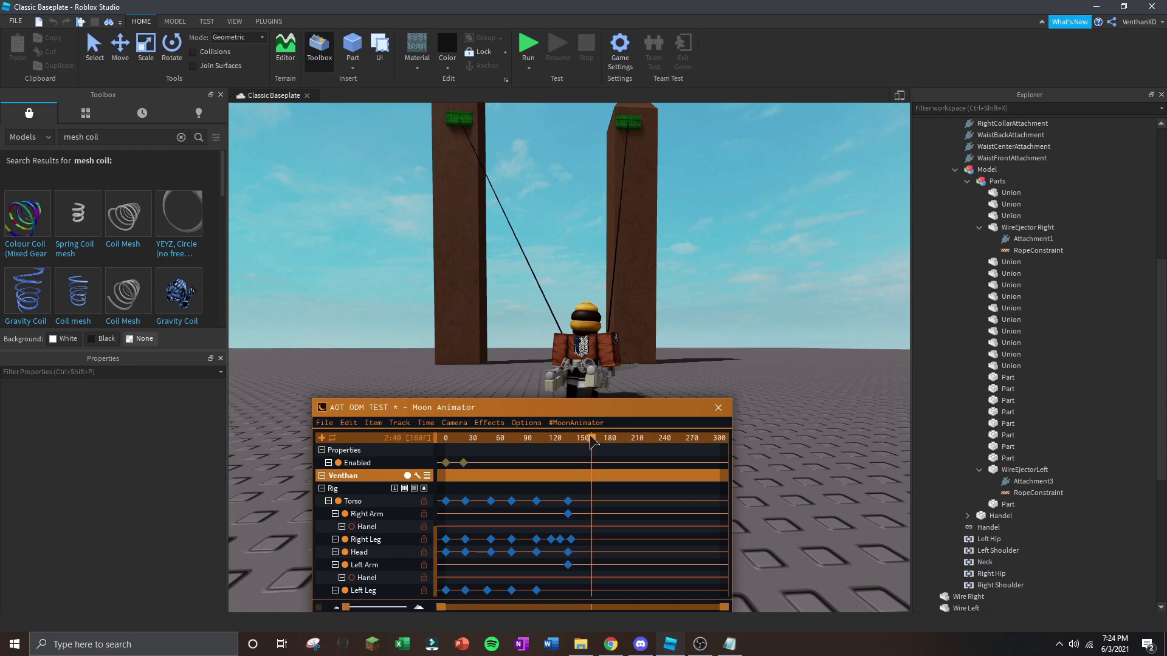
left_click(589, 350)
key("r")
right_click_drag(596, 337, 570, 332)
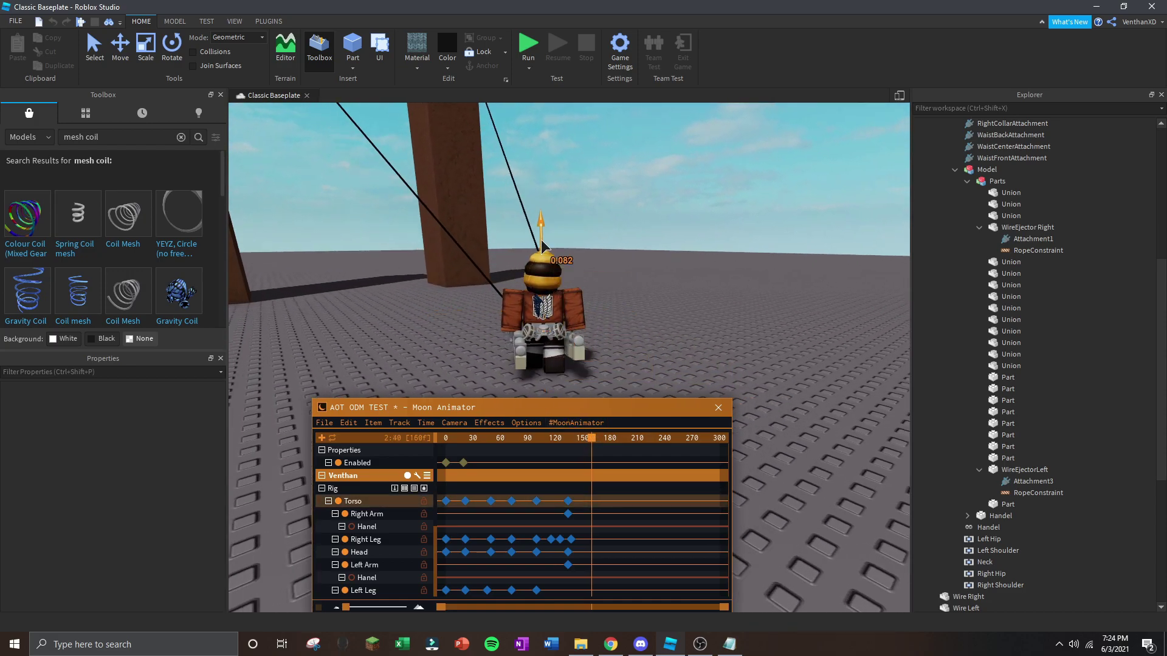
left_click_drag(542, 246, 541, 159)
left_click(667, 191)
right_click_drag(667, 191, 667, 192)
scroll(678, 237, "up", 4)
Rotate both arms into a flying pose at frame 160.
right_click_drag(678, 237, 659, 287)
left_click(601, 279)
key("r")
left_click_drag(639, 285, 663, 256)
left_click(669, 260)
left_click(512, 264)
right_click_drag(513, 264, 498, 264)
left_click_drag(474, 265, 435, 223)
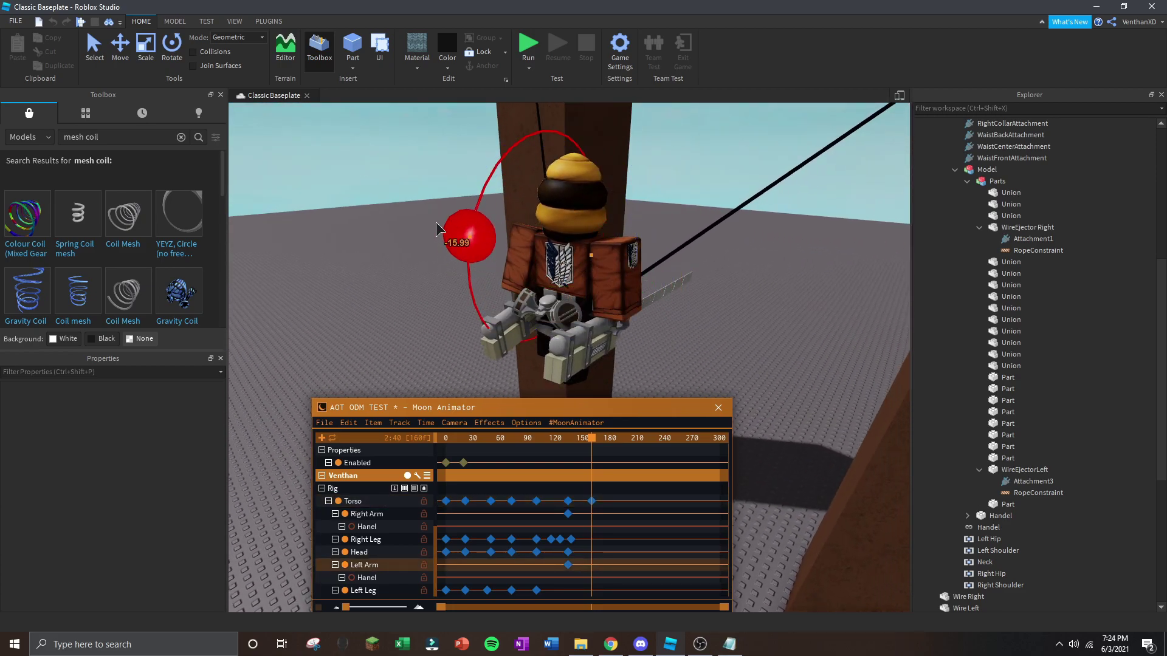
Pose the head and both legs for the airborne pose at frame 160.
left_click(615, 274)
left_click(568, 203)
scroll(608, 268, "down", 4)
left_click(528, 309)
right_click_drag(533, 309, 547, 286)
left_click(513, 292)
left_click(571, 309)
left_click_drag(559, 292, 541, 320)
left_click(601, 322)
left_click_drag(599, 322, 584, 337)
left_click(617, 223)
right_click_drag(616, 223, 598, 222)
Play the animation from a wider view to check the character's launch toward the towers.
scroll(614, 216, "down", 6)
left_click_drag(603, 444, 527, 442)
key("space")
right_click_drag(602, 274, 601, 242)
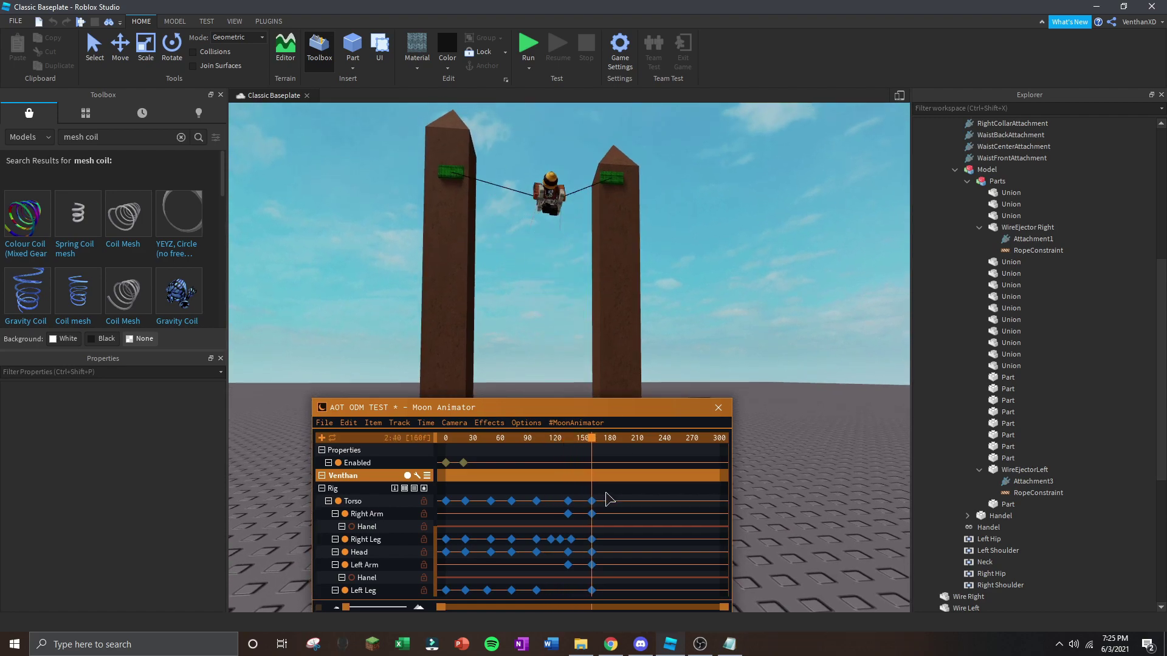
Delay the airborne pose keyframes to about frame 202 and paste the preceding ground pose at about frame 155.
left_click_drag(587, 588, 588, 599)
left_click_drag(602, 501, 621, 502)
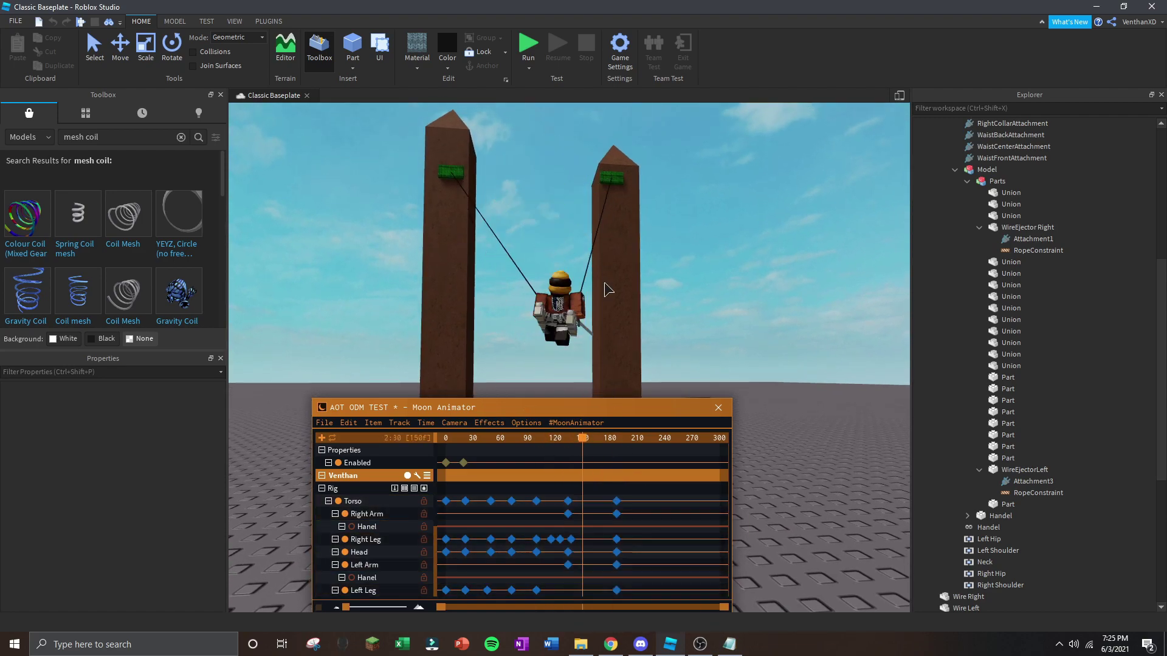
key("ctrl+v")
Copy the Left Leg keyframe from about frame 99 to about frame 155, alongside the rig's other keyframes.
left_click(536, 590)
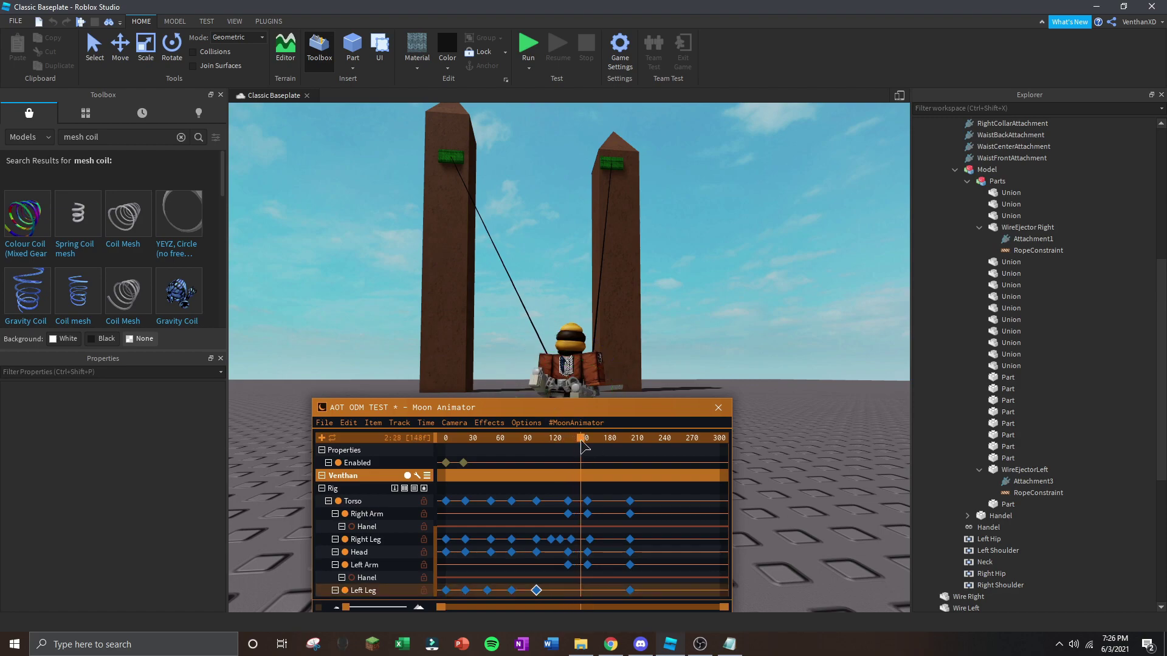
key("space")
left_click_drag(580, 494, 594, 598)
key("7")
left_click(583, 600)
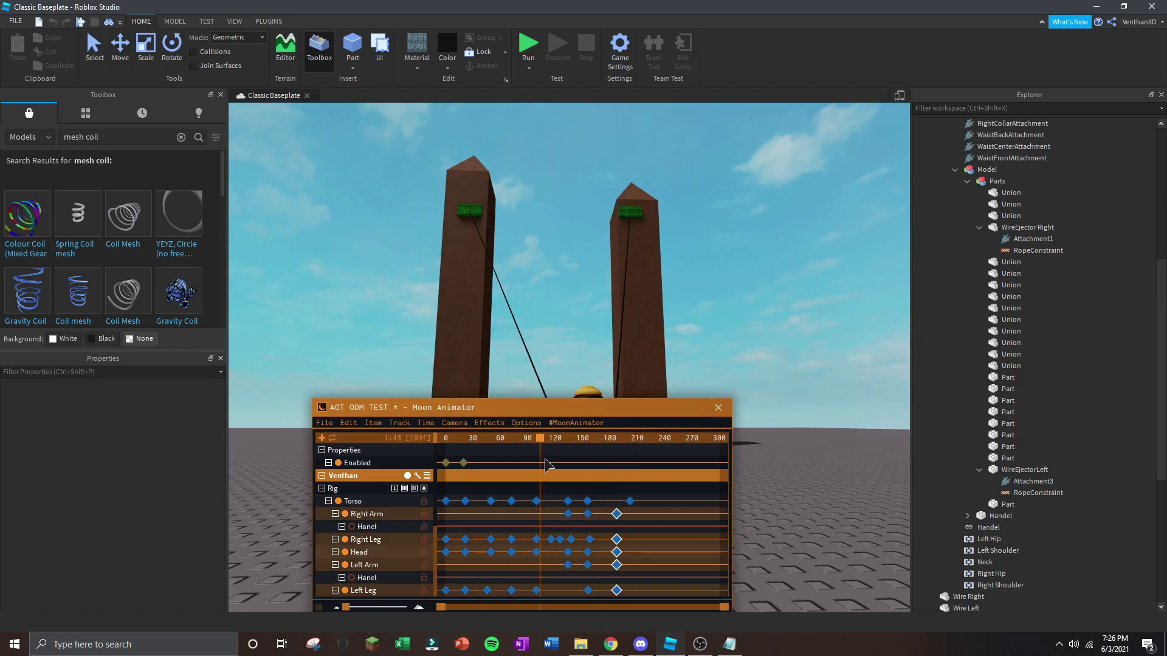
Move the airborne arm, leg and head keyframes earlier to about frame 170 and replay the launch.
left_click_drag(628, 455, 584, 450)
left_click(593, 250)
right_click_drag(593, 250, 623, 359)
key("space")
key("space")
left_click_drag(602, 445, 547, 438)
key("space")
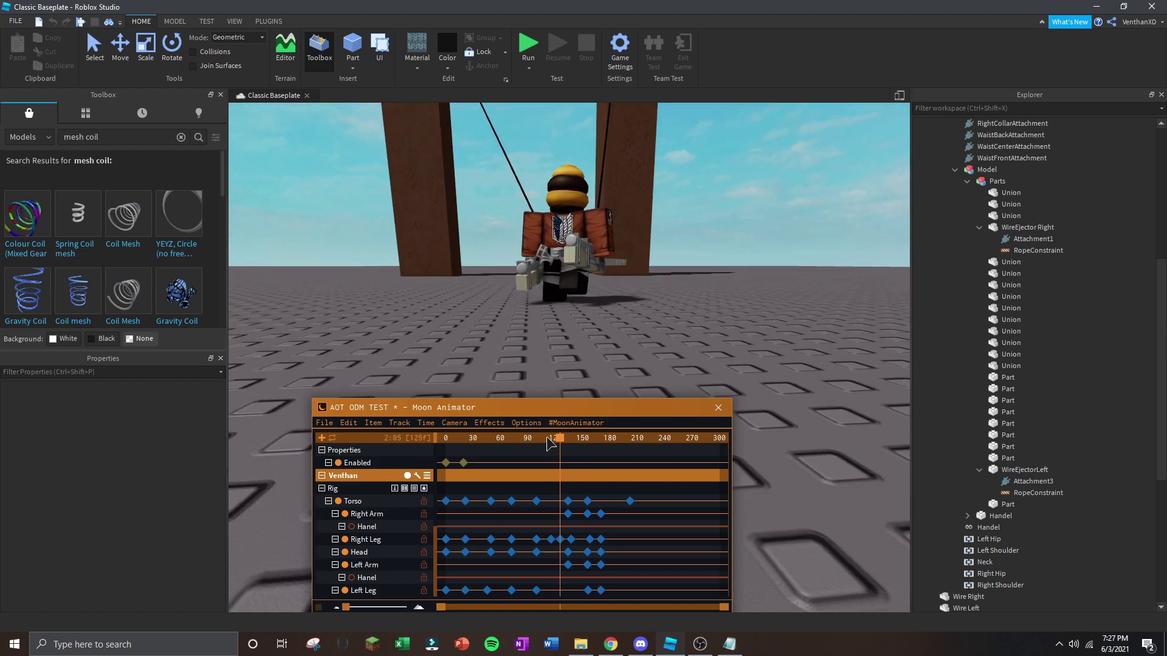
key("w")
key("a")
Search the public model library for "wind" and insert the Foggy Wind model.
left_click(180, 136)
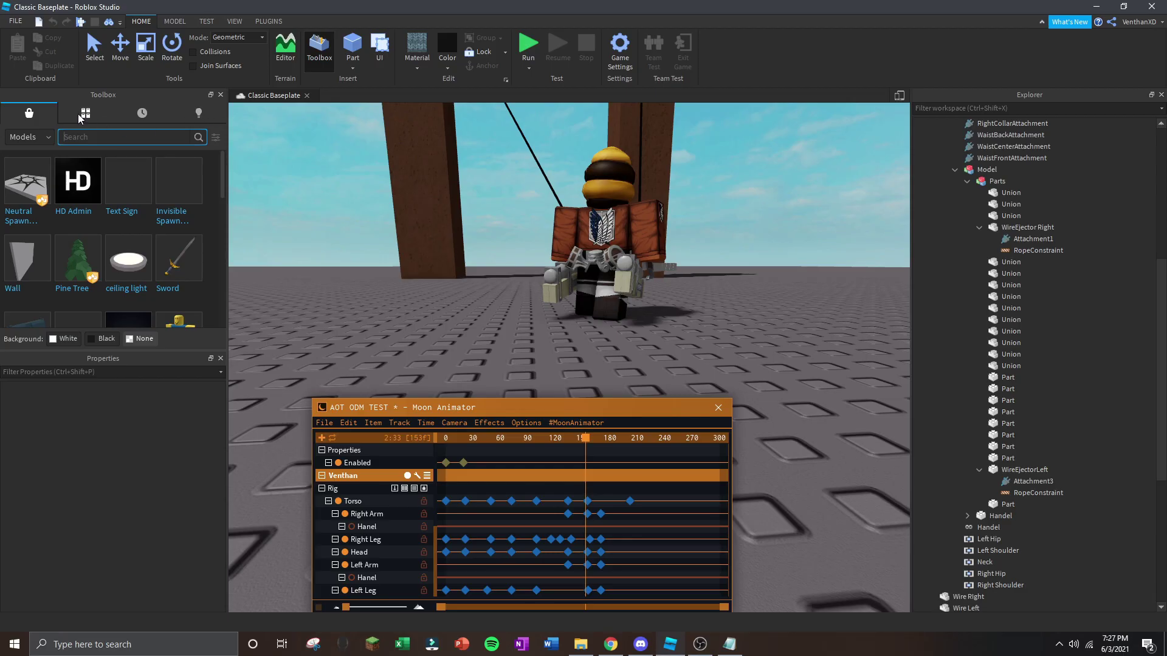
left_click(79, 114)
left_click(107, 136)
type("wind")
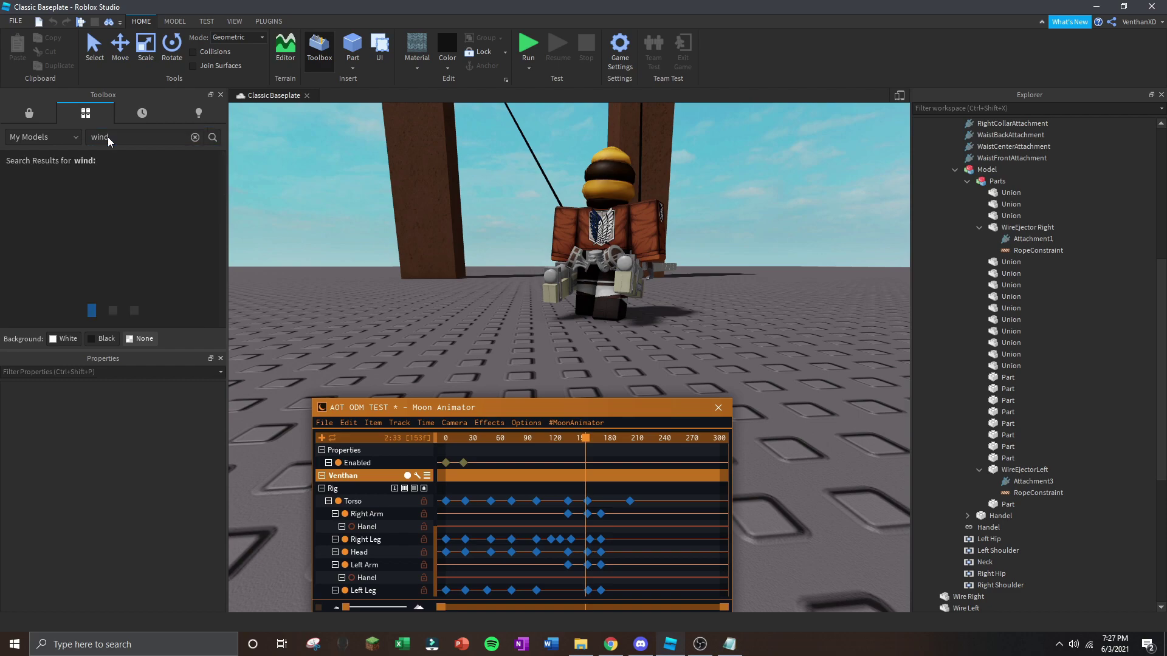
left_click(45, 115)
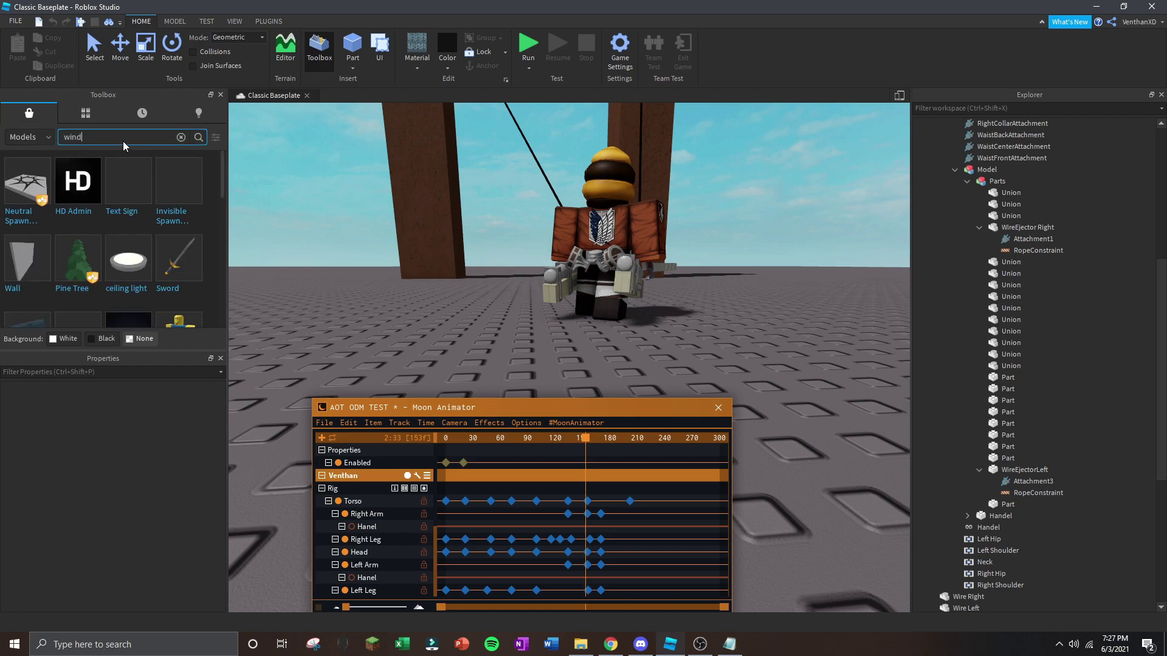
key("Return")
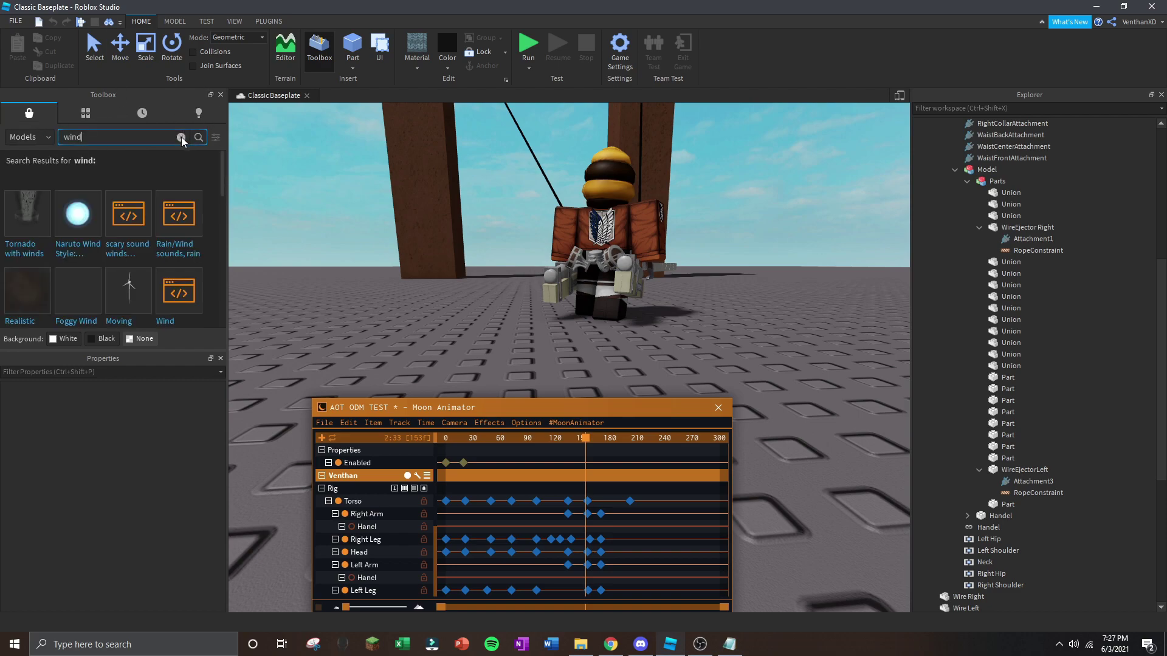
left_click(181, 137)
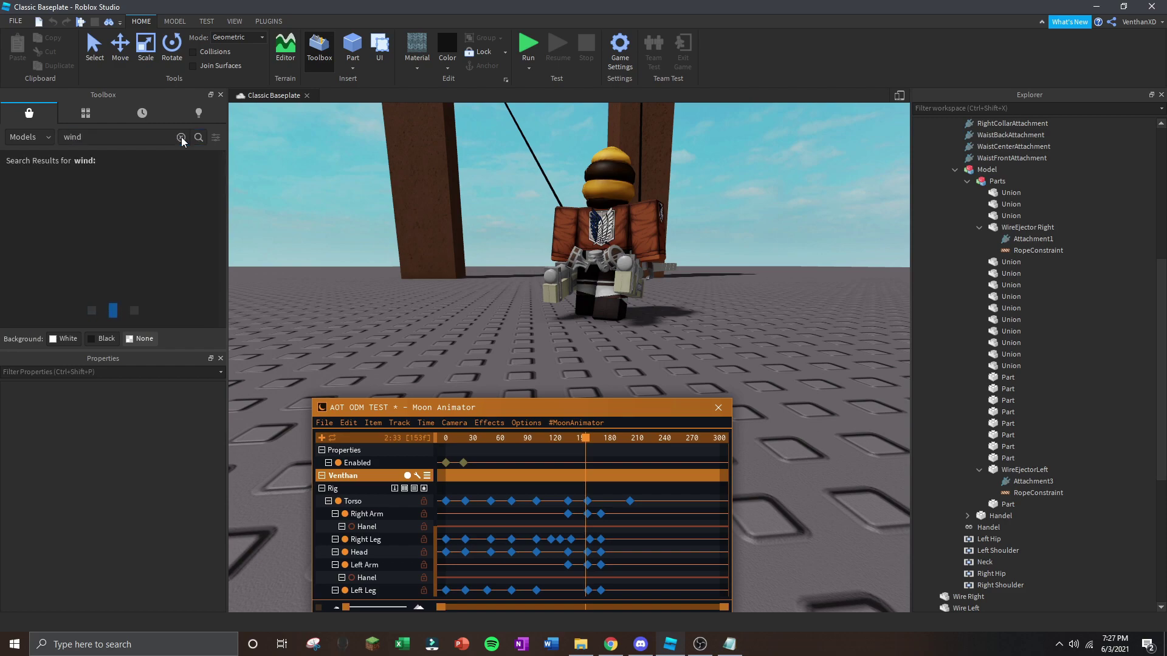
left_click(76, 295)
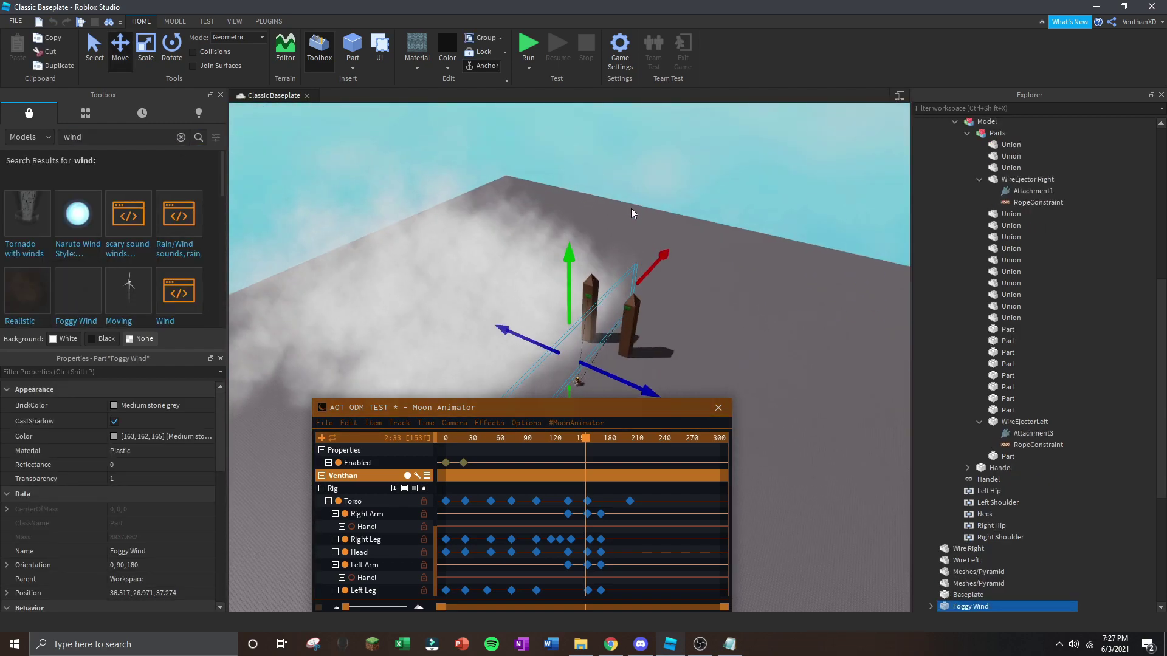
Rotate the Foggy Wind part, shrink it to about 2.359 × 0.75 × 0.127 and place it at the character's waist gear.
right_click_drag(631, 213, 699, 302)
left_click_drag(591, 339, 542, 342)
right_click_drag(565, 344, 541, 341)
left_click_drag(541, 342, 549, 333)
right_click_drag(541, 341, 549, 334)
key("ctrl+r")
mouse_move(550, 334)
left_mouse_down()
mouse_move(581, 293)
mouse_move(573, 286)
mouse_move(557, 331)
left_mouse_up()
left_click(148, 55)
left_click(595, 231)
right_click_drag(597, 217, 557, 239)
key("w")
left_click(547, 240)
Set the Lifetime of Foggy Wind's ParticleEmitter to 0.5.
left_click(930, 515)
left_click(966, 528)
scroll(164, 516, "down", 5)
left_click(161, 559)
left_click(970, 516)
left_click(978, 528)
left_click(169, 488)
left_click(158, 434)
left_click(151, 583)
scroll(138, 495, "up", 1)
scroll(137, 495, "down", 4)
left_click(152, 591)
left_click(152, 591)
type("0.5")
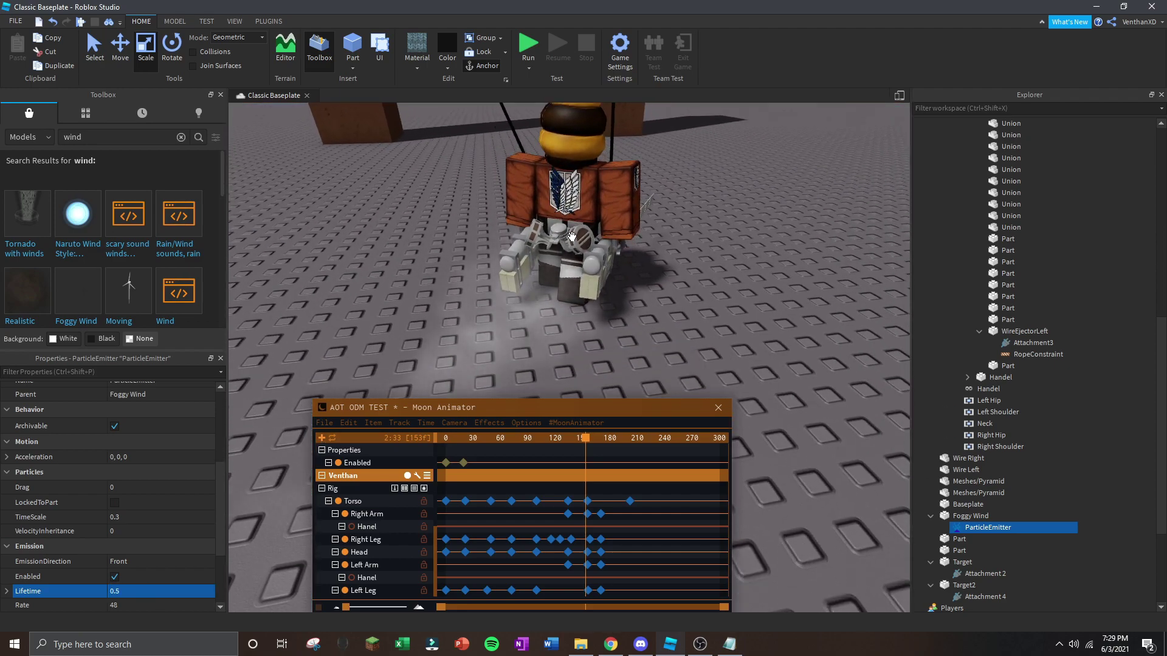
Check the Foggy Wind part's fit against the waist gear and save the animation.
left_click(970, 516)
right_click_drag(666, 270, 666, 270)
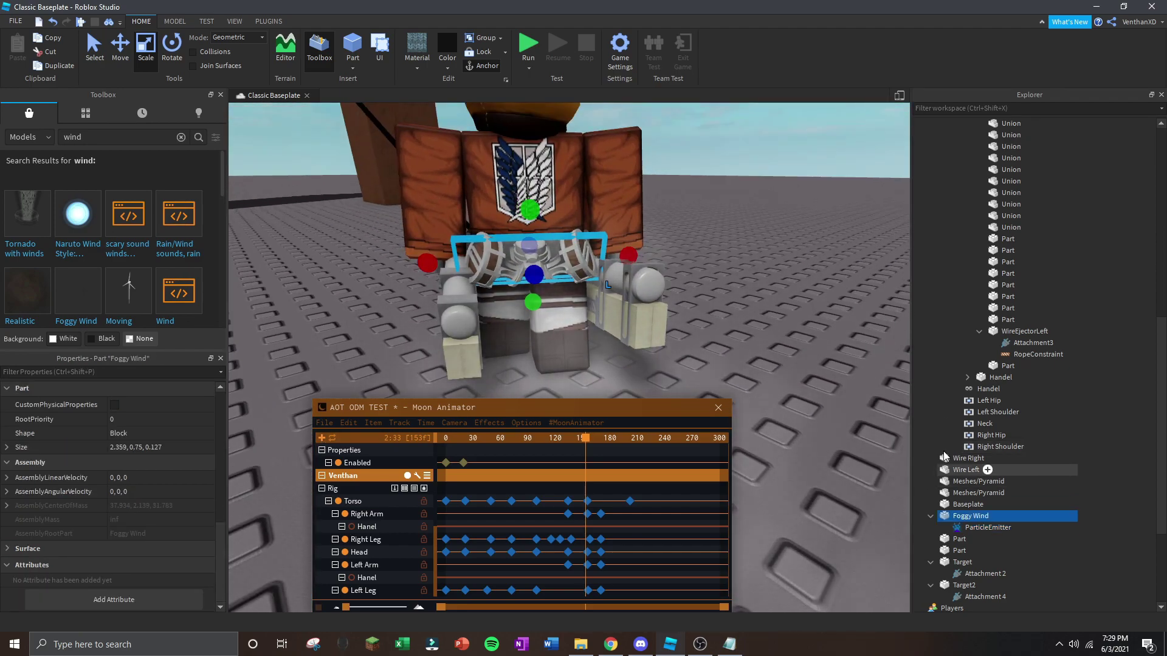
scroll(1041, 396, "up", 4)
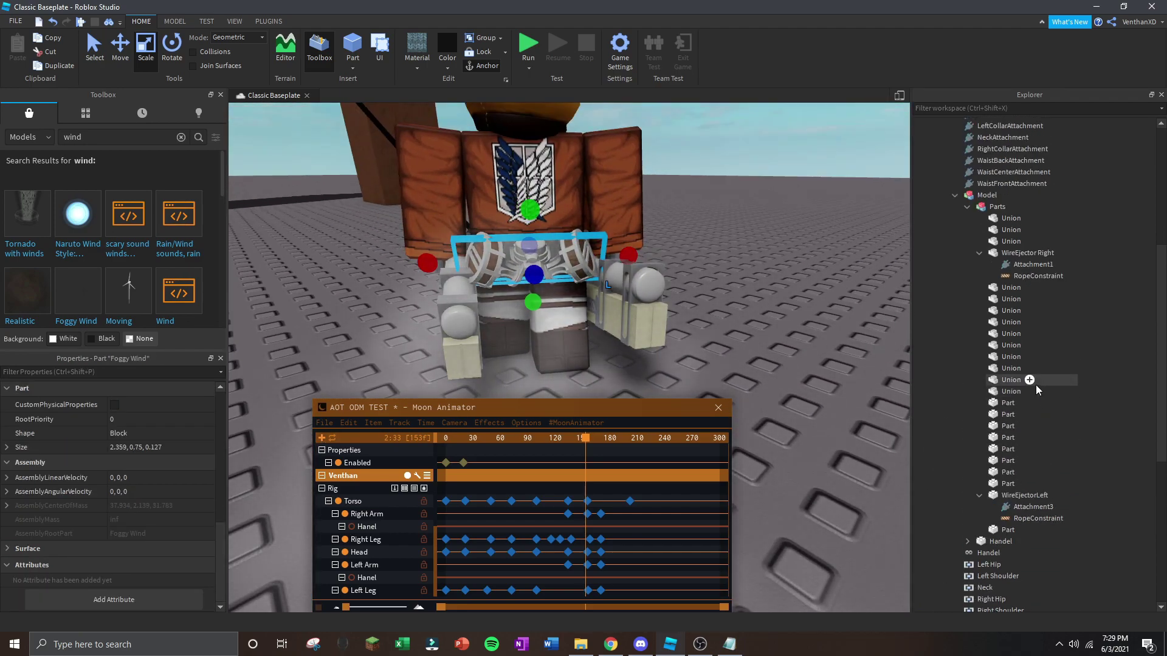
scroll(1035, 385, "down", 3)
left_click(324, 422)
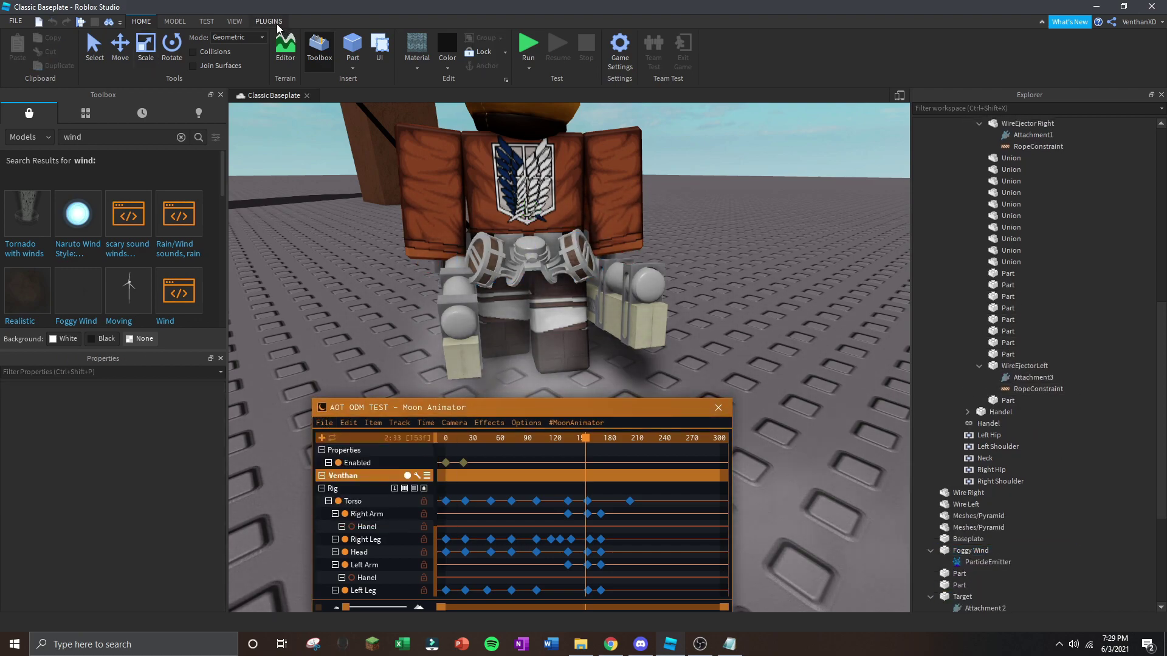
Join the Foggy Wind part in place to the character's Torso as an animatable weld using Easy Weld.
left_click(268, 21)
left_click(386, 51)
left_click(562, 331)
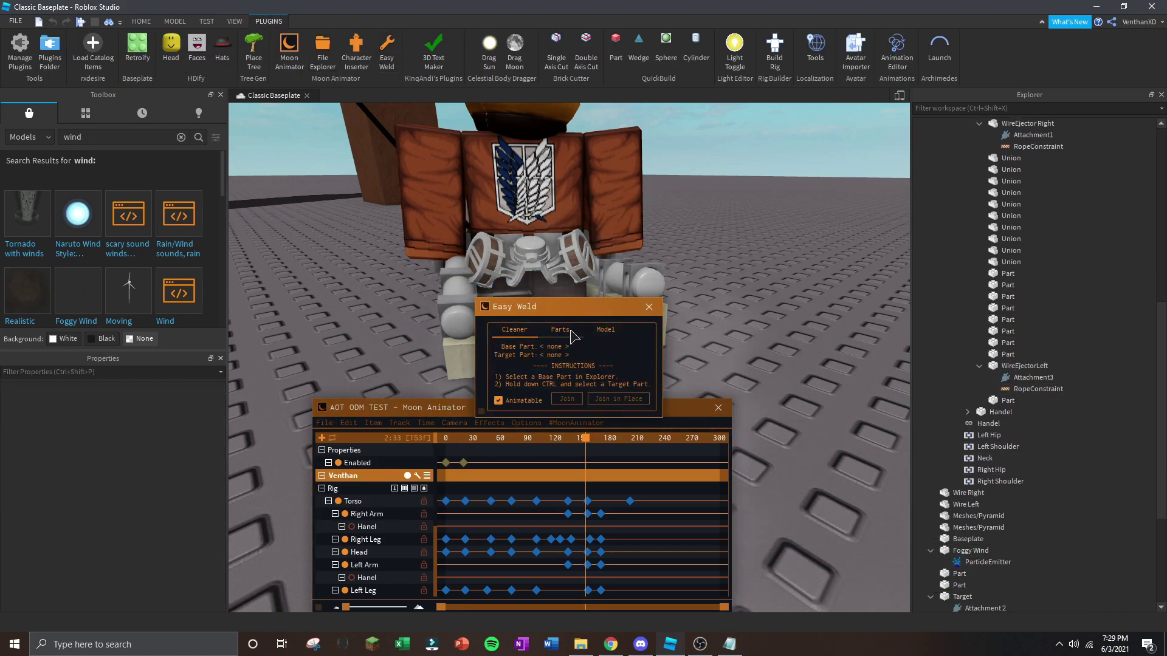
scroll(1027, 416, "up", 10)
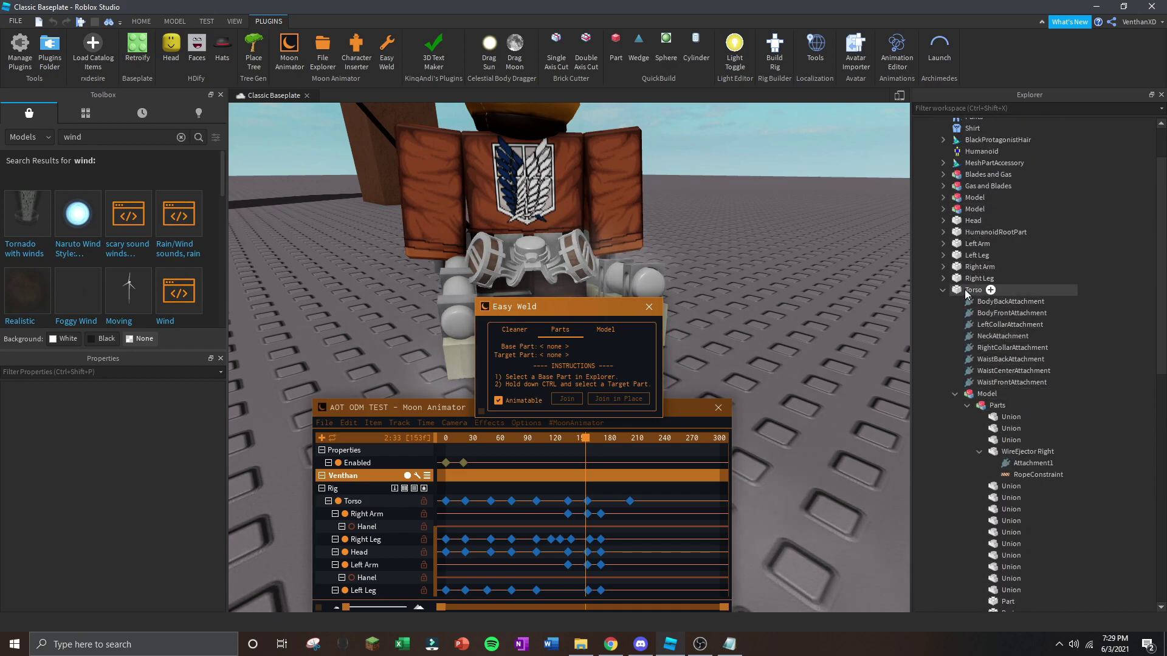
left_click(969, 290)
scroll(1071, 358, "down", 15)
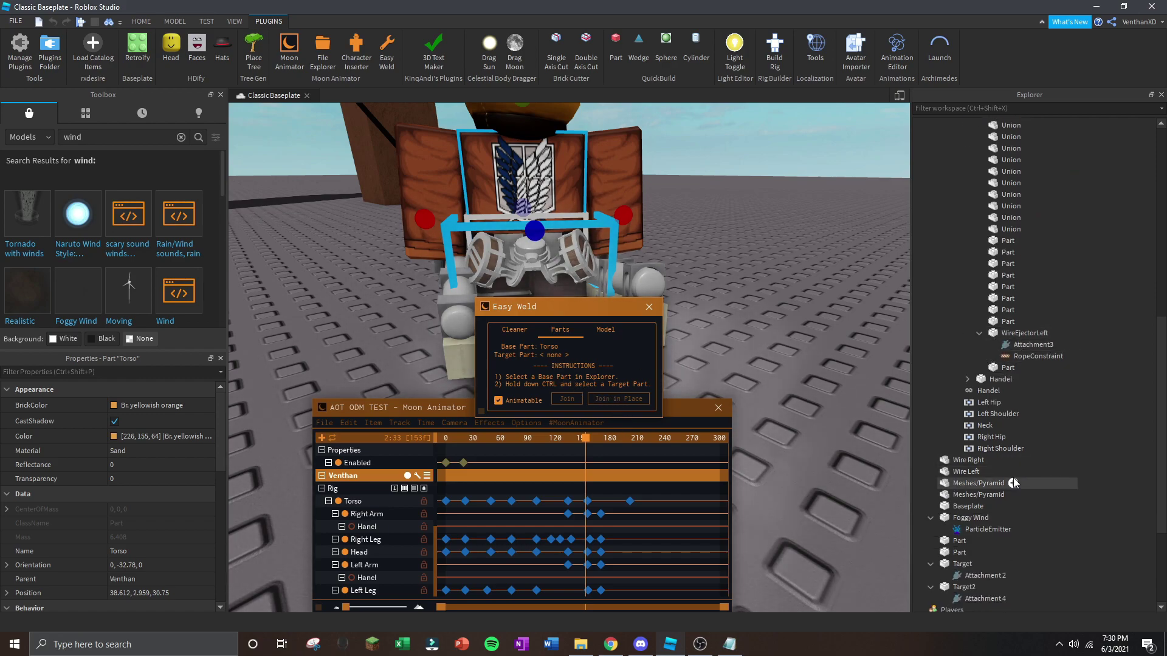
left_click(970, 521)
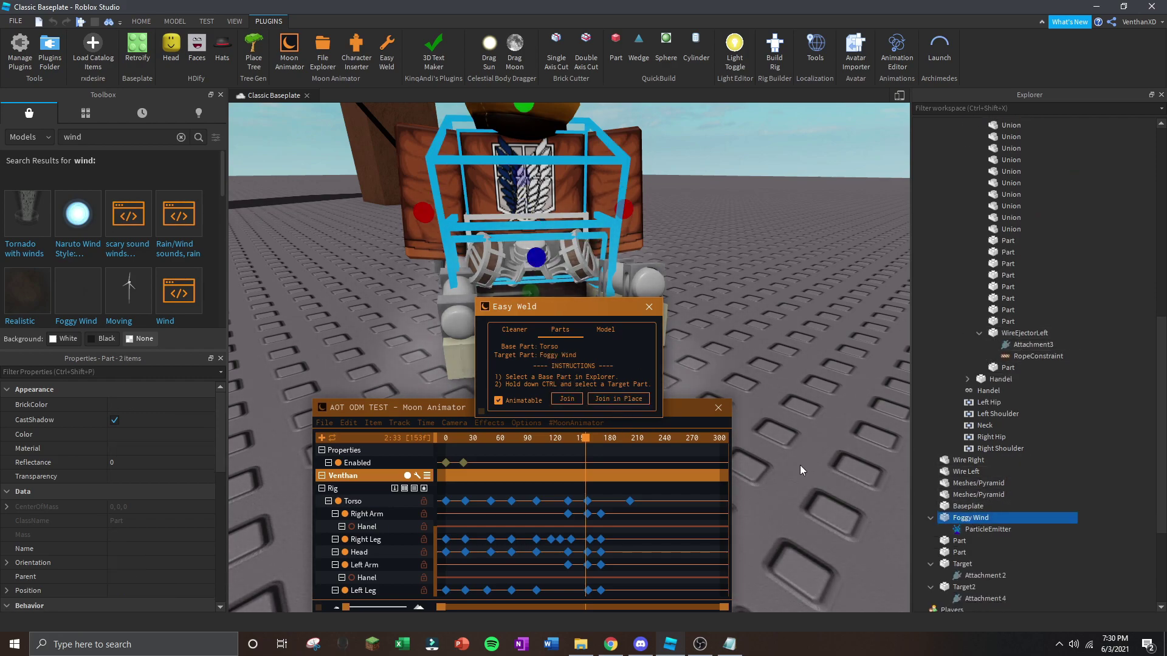
left_click(609, 400)
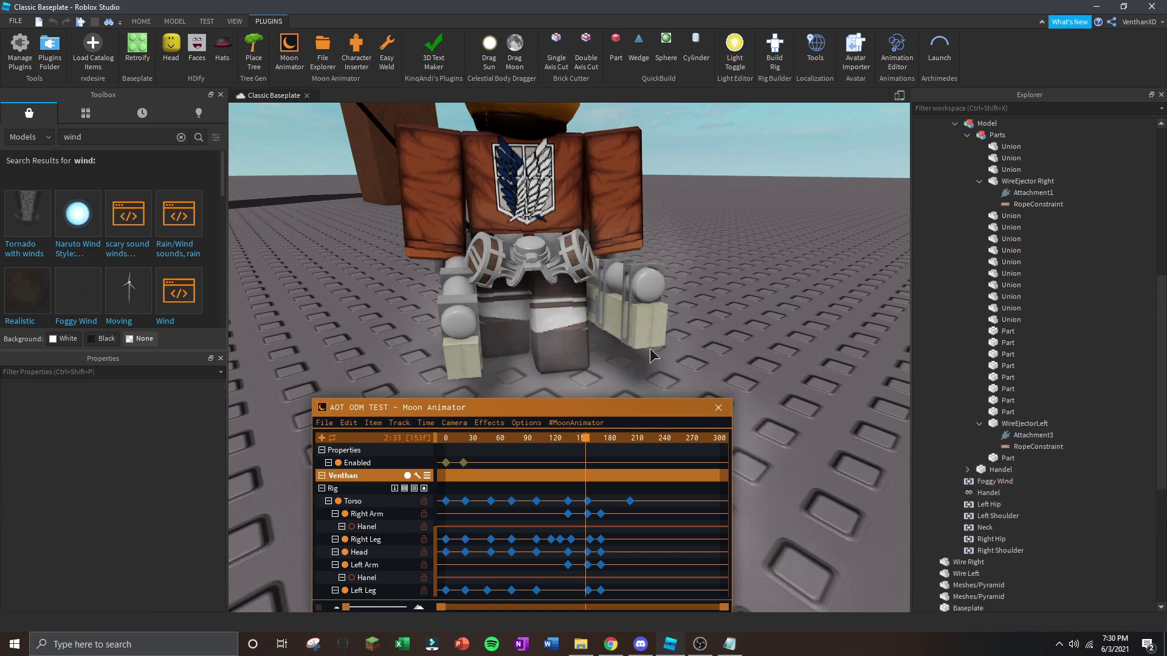
Add Foggy Wind's ParticleEmitter to the animation with its Enabled property.
left_click(322, 438)
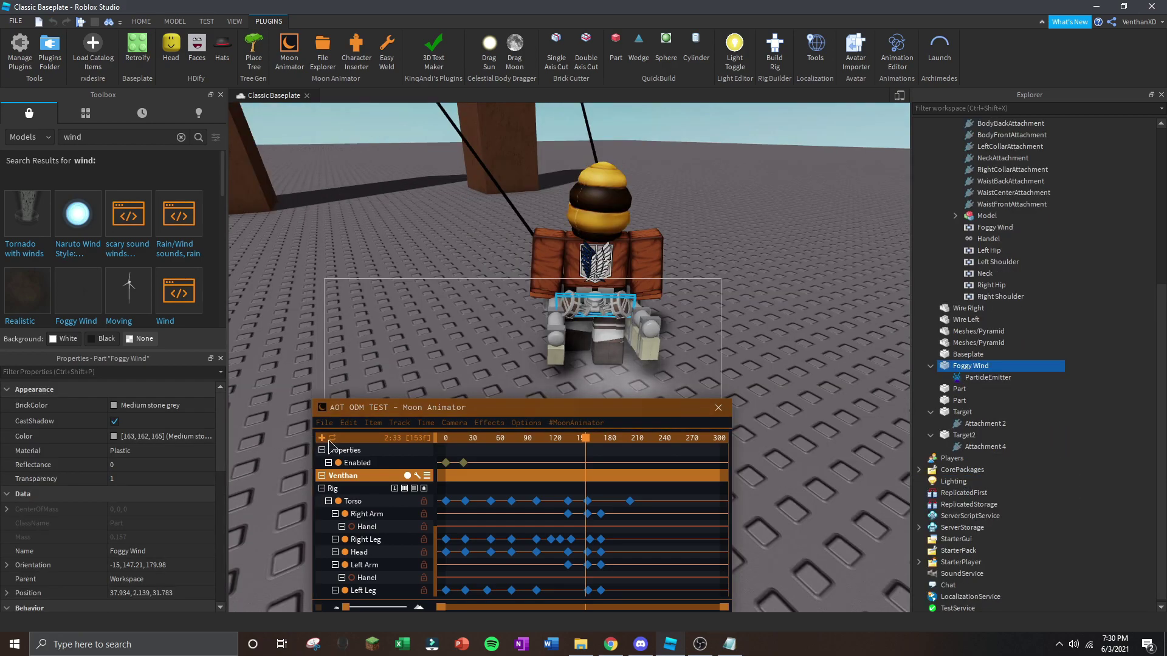
left_click_drag(329, 442, 790, 332)
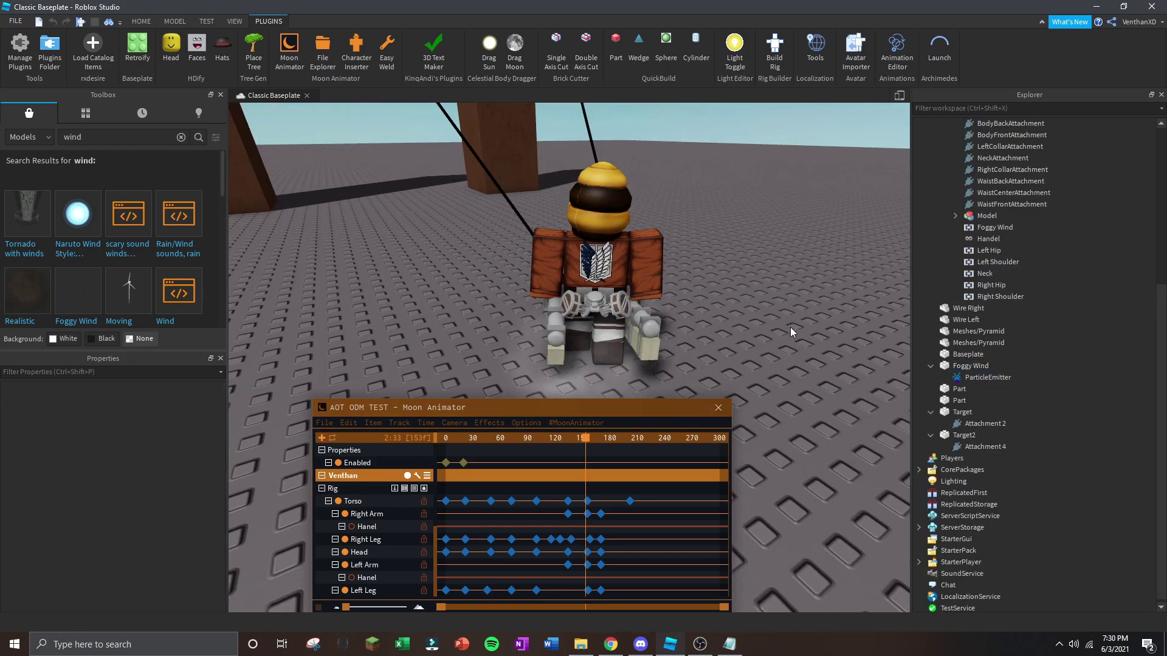
left_click(322, 439)
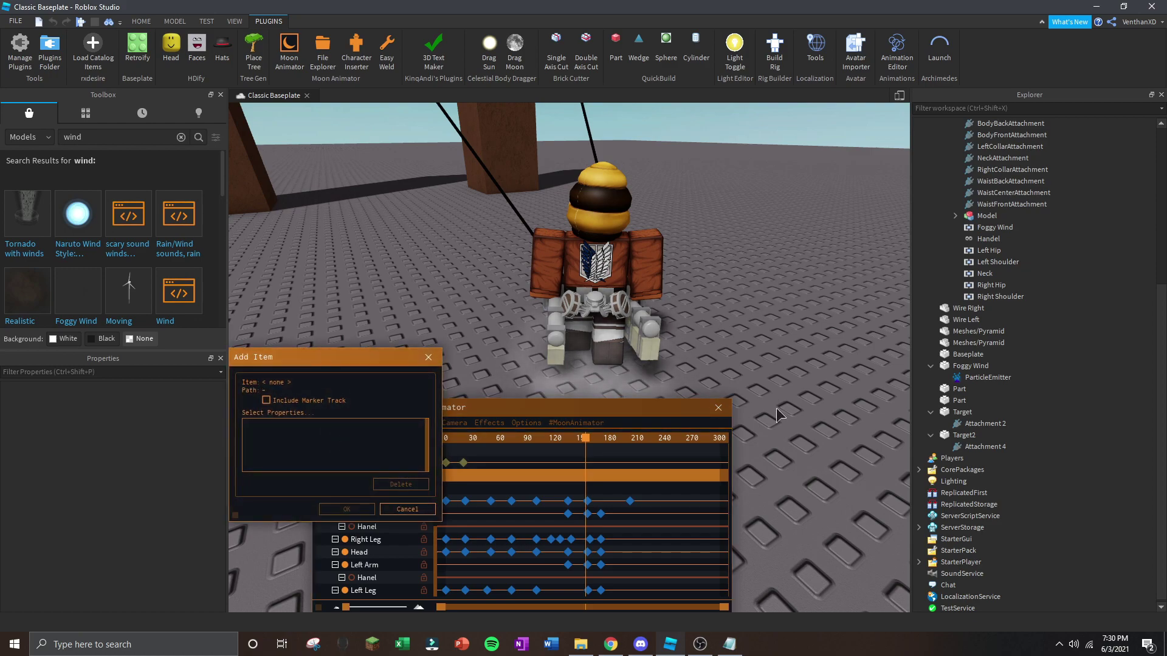
left_click(987, 378)
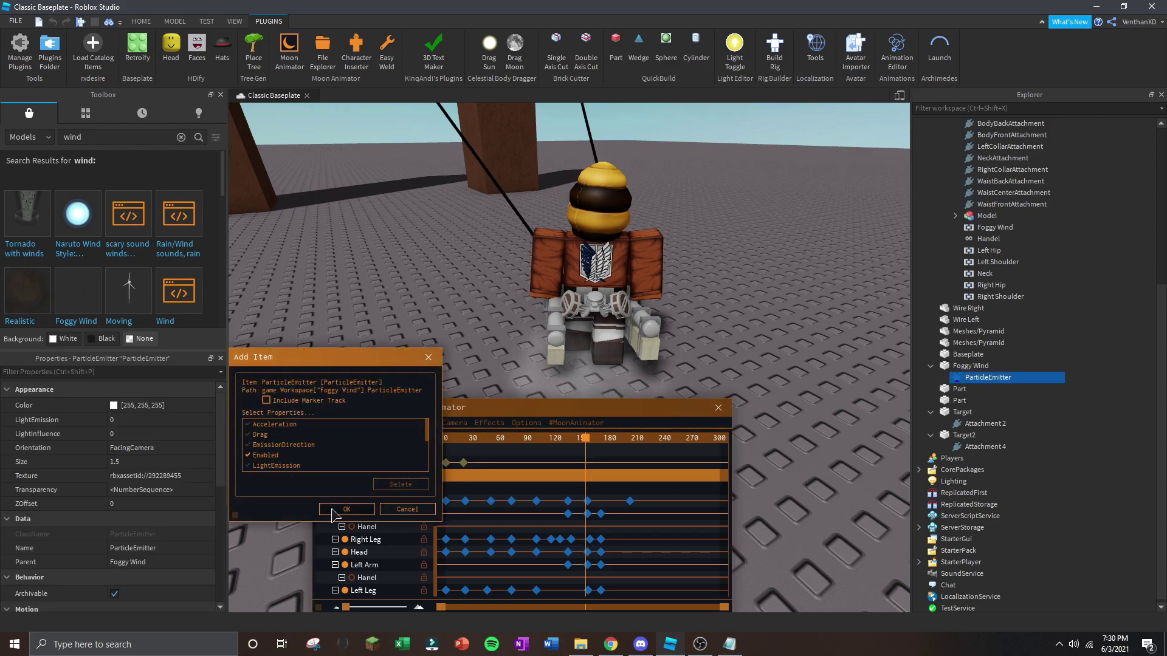
left_click(333, 510)
scroll(384, 474, "up", 10)
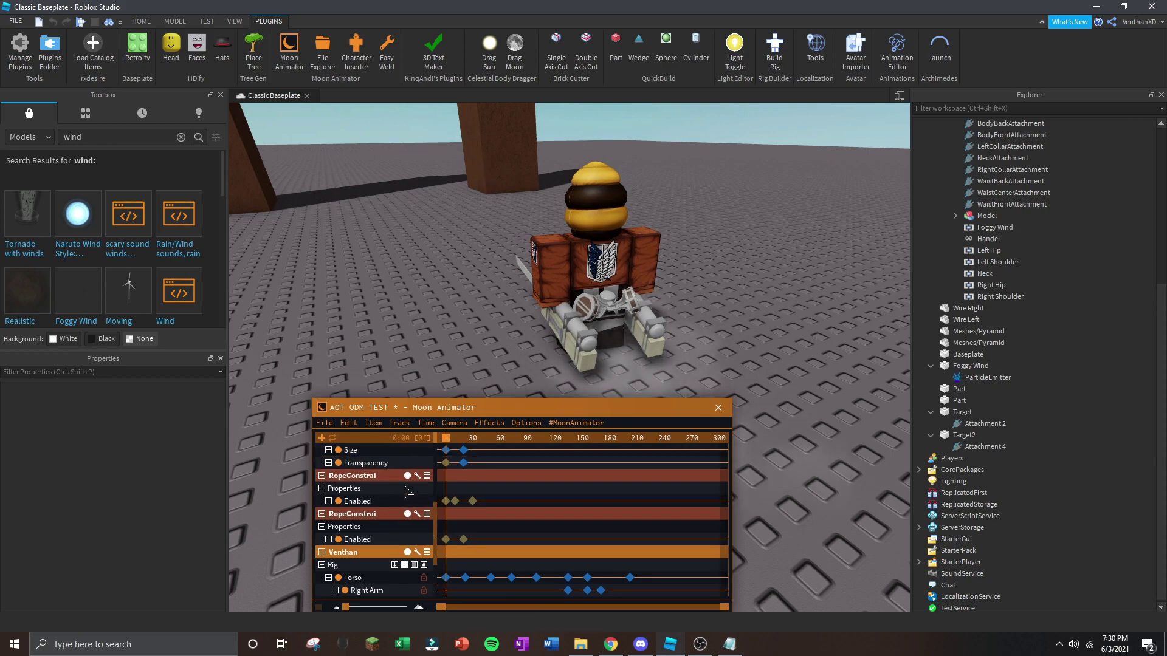
Turn off the Enabled value of the ParticleEmitter's keyframe at frame 0.
left_click(383, 478)
key("equal")
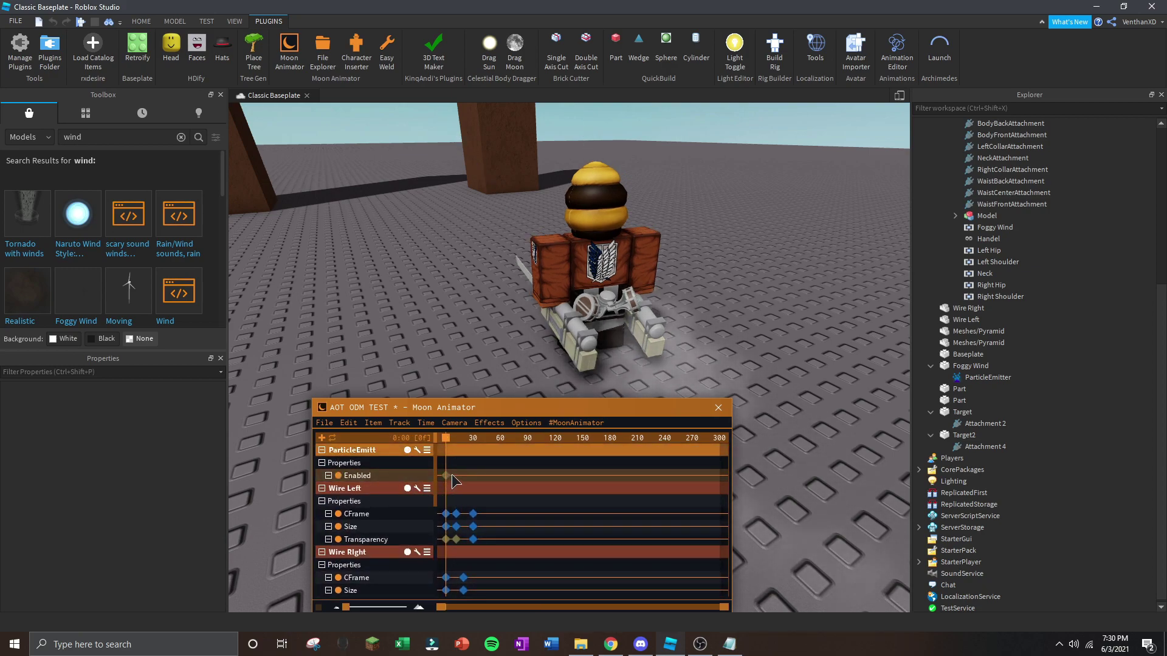
double_click(445, 476)
left_click(431, 368)
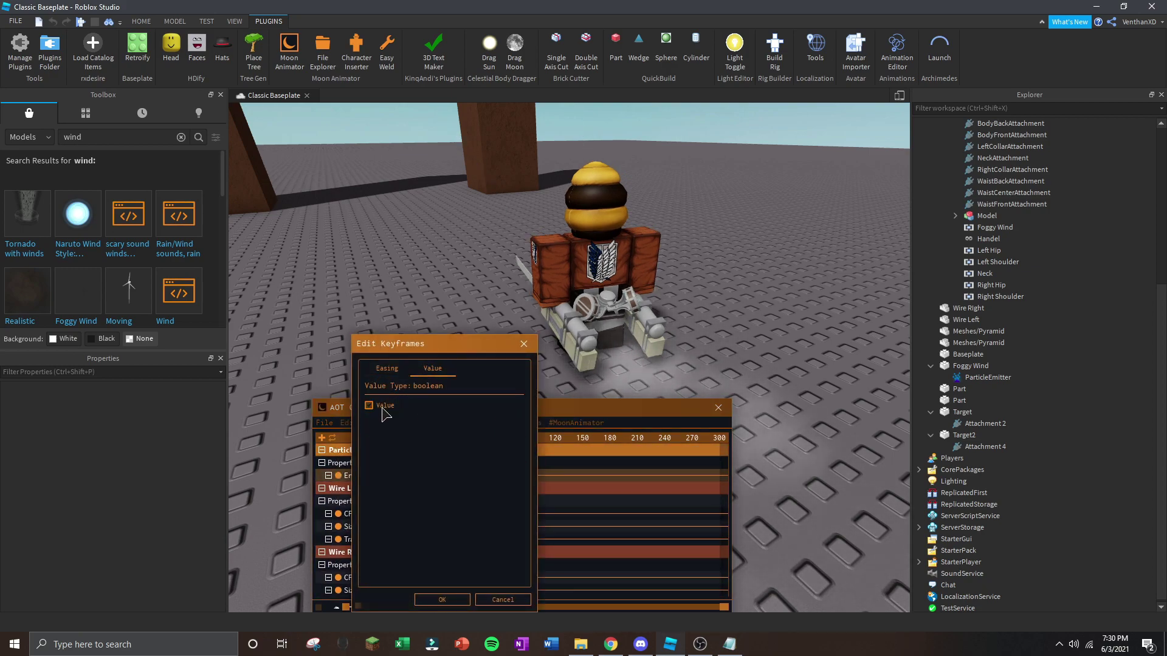
left_click(442, 600)
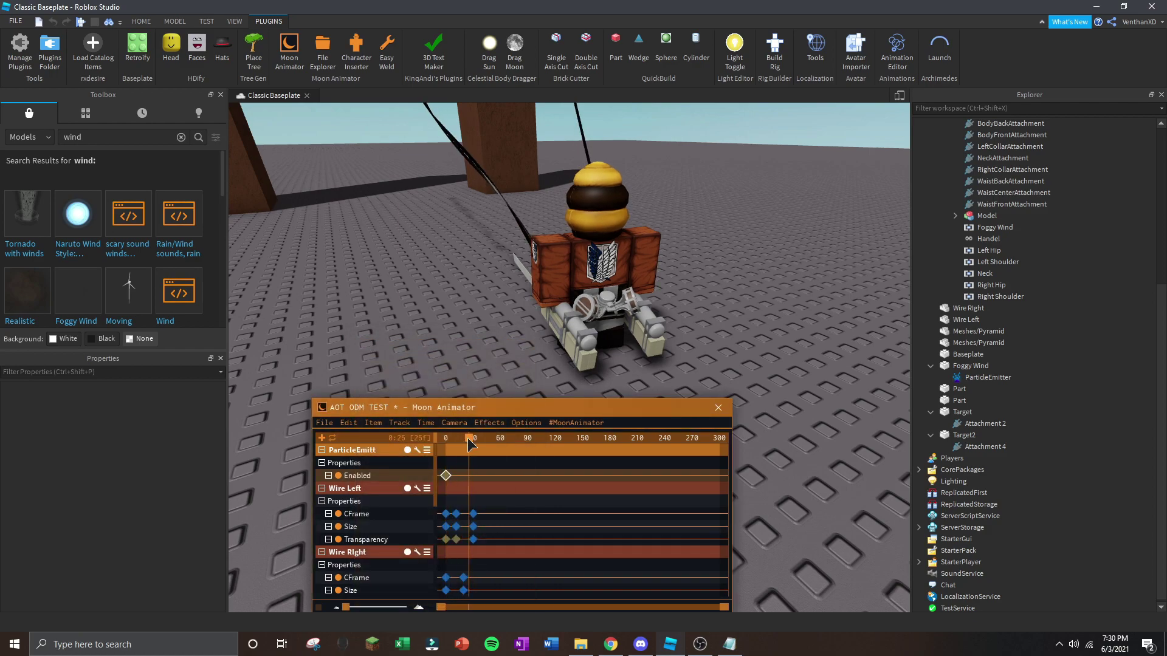
Add an Enabled keyframe to the ParticleEmitter at frame 146 with its boolean value turned on.
left_click_drag(504, 442, 559, 442)
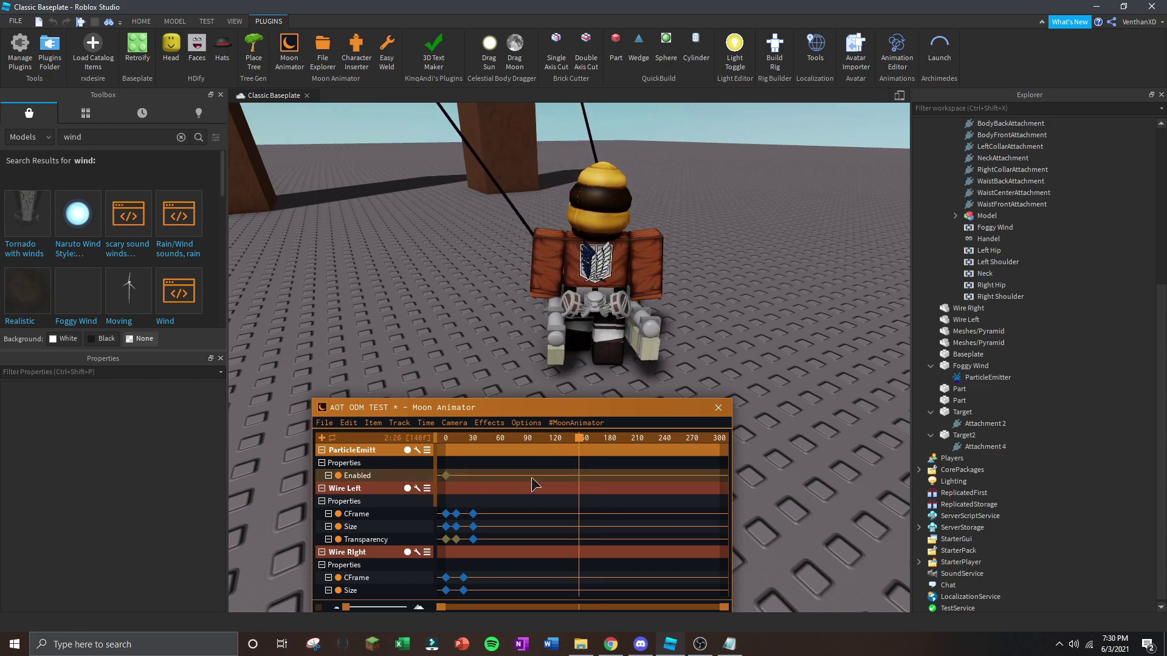
double_click(579, 476)
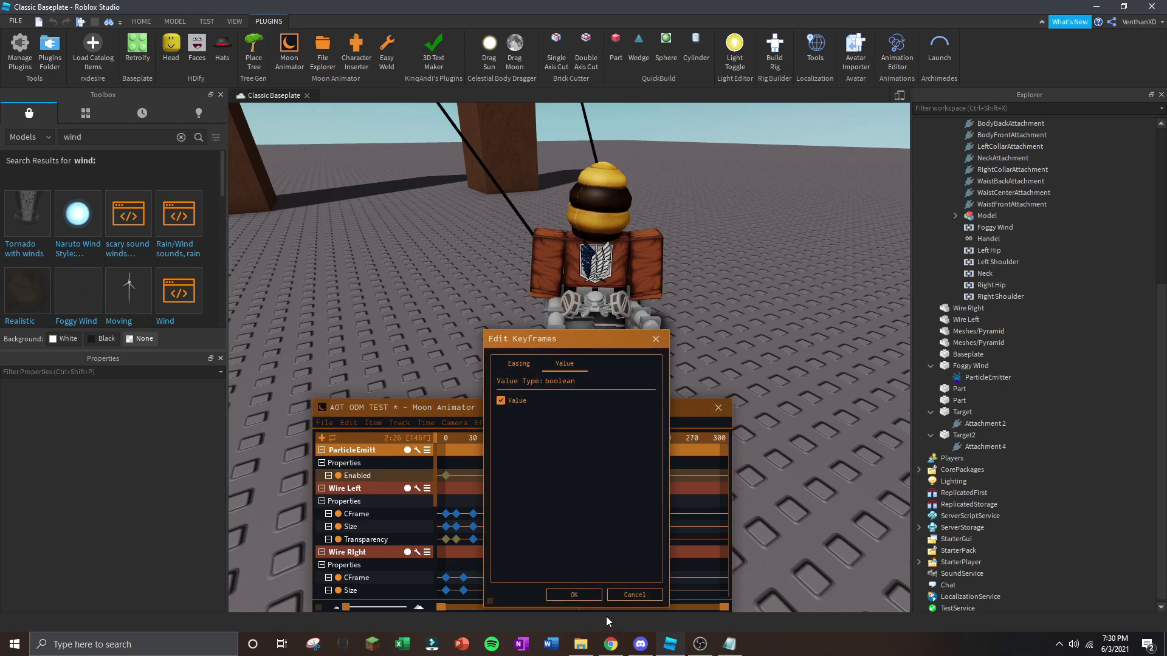
left_click(590, 596)
Return to frame 0 and play the animation to review the wires, camera motion and launch.
left_click_drag(579, 438, 347, 459)
key("s")
key("d")
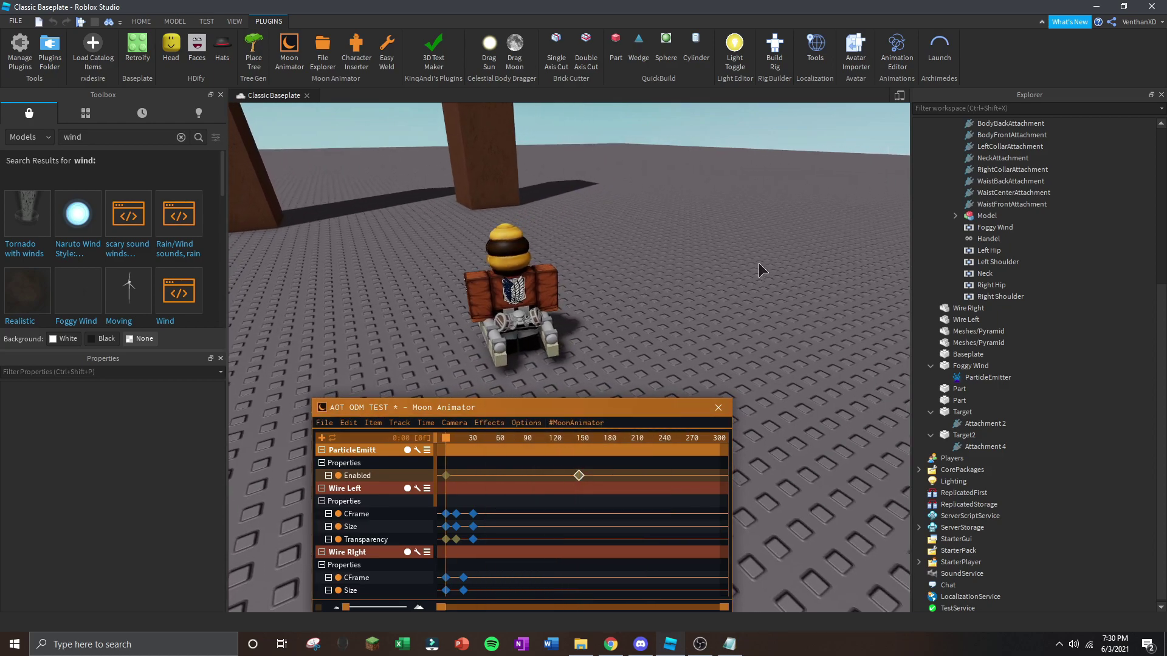
right_click_drag(759, 264, 759, 264)
left_click_drag(612, 402, 619, 394)
right_click_drag(696, 307, 696, 307)
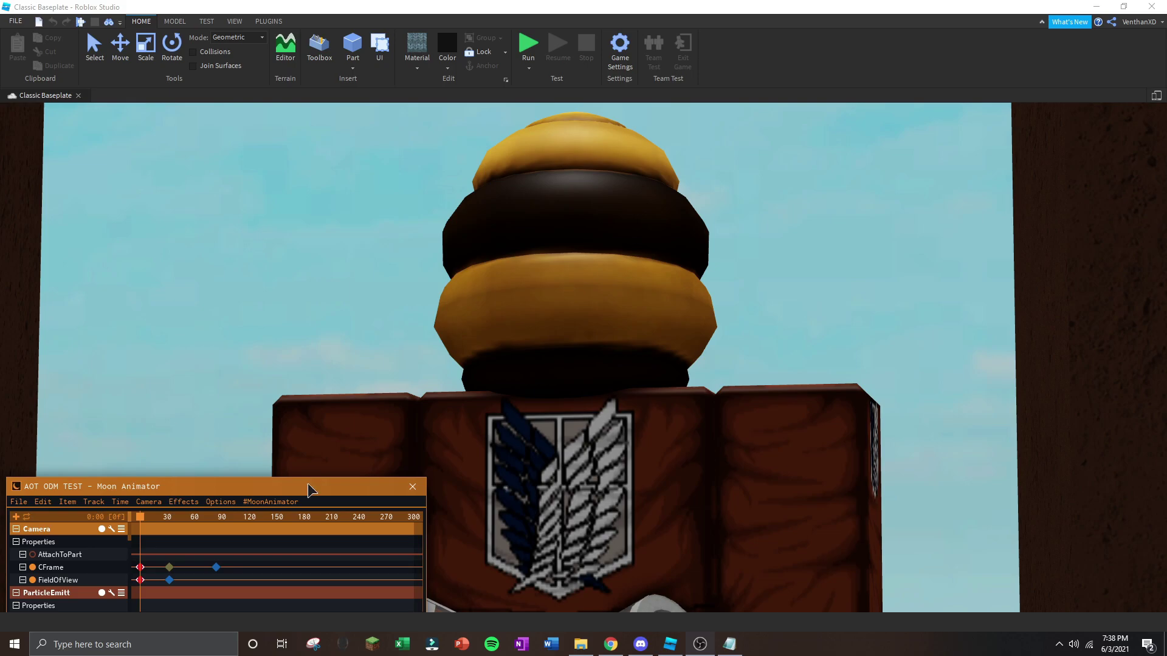
left_click(309, 484)
key("space")
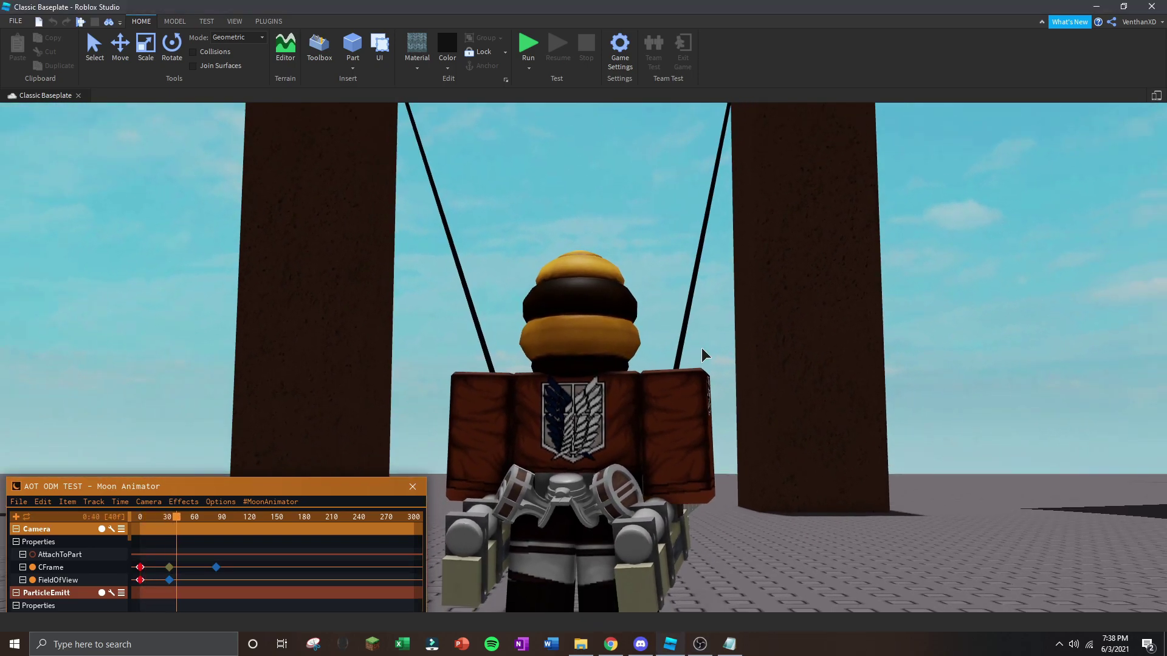